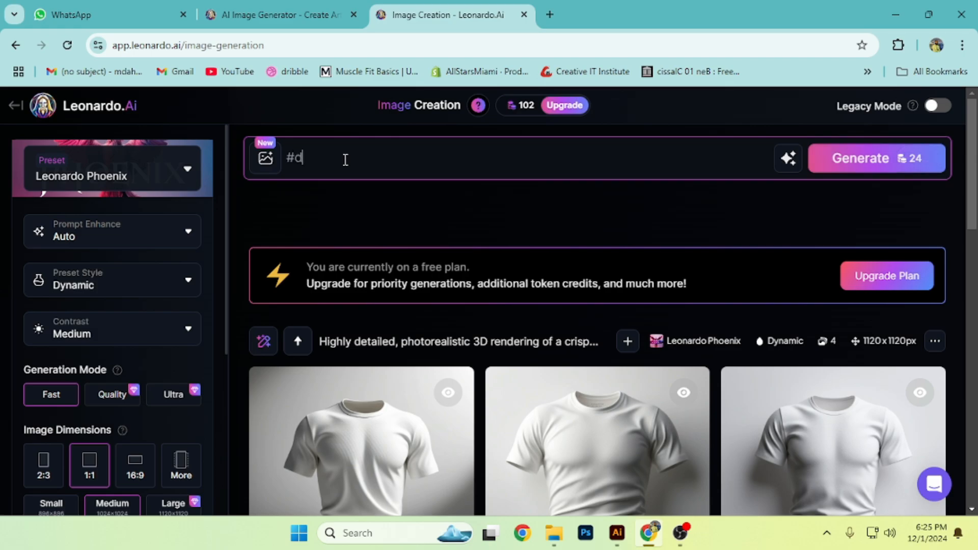
# Replace the stray characters in the image prompt with "3d white Hoodie"
pyautogui.press('BackSpace')
pyautogui.press('BackSpace')
pyautogui.write('3d')
pyautogui.write(' H')
pyautogui.write('oodie ')
pyautogui.write('moc')
pyautogui.press('BackSpace')
pyautogui.press('BackSpace')
pyautogui.press('BackSpace')
pyautogui.press('BackSpace')
pyautogui.press('BackSpace')
pyautogui.press('BackSpace')
pyautogui.press('BackSpace')
pyautogui.write('white Hoodie')
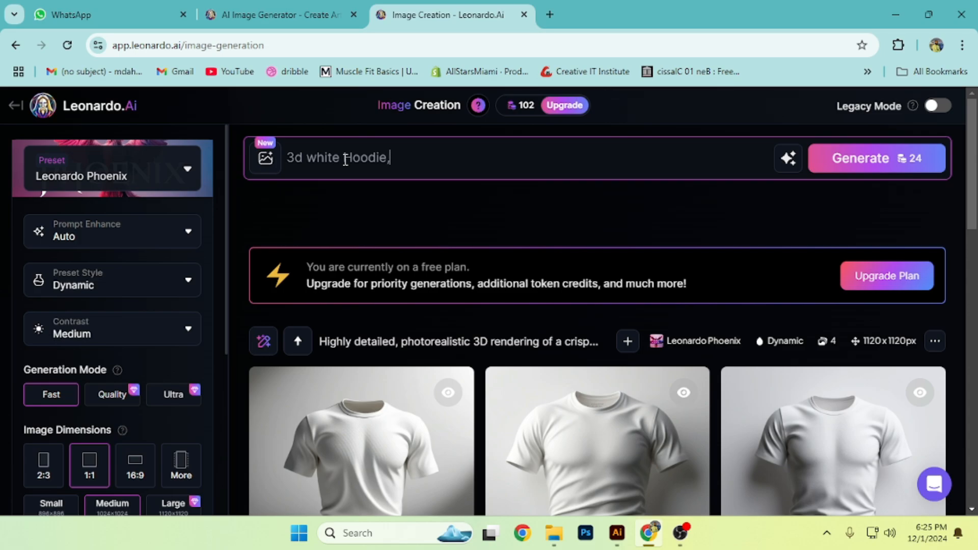
# Extend the hoodie prompt with "front view, cotton fabric, high resolution"
pyautogui.write(', front view')
pyautogui.write('cotto')
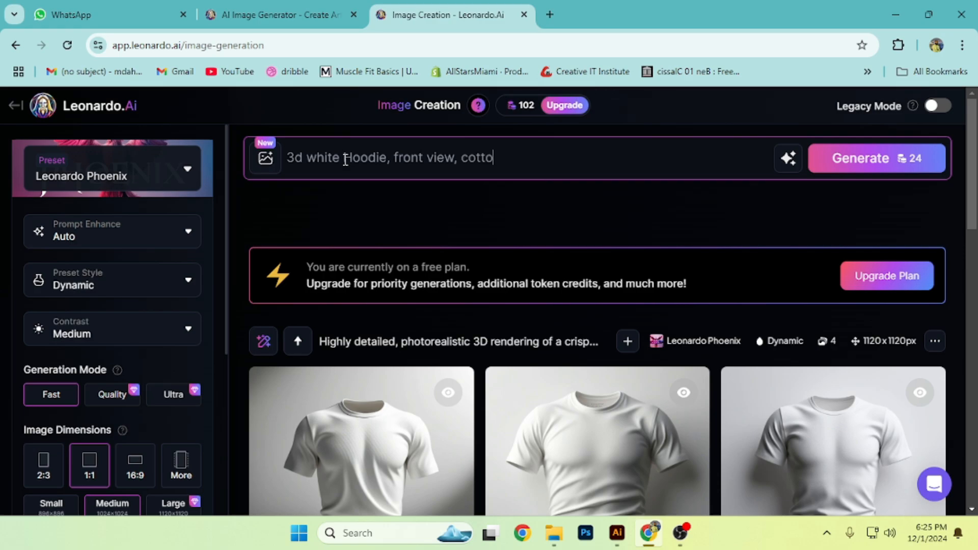
pyautogui.press('BackSpace')
pyautogui.press('BackSpace')
pyautogui.write('rea')
pyautogui.press('BackSpace')
pyautogui.write('cotton fabri')
pyautogui.write('c, high resolution')
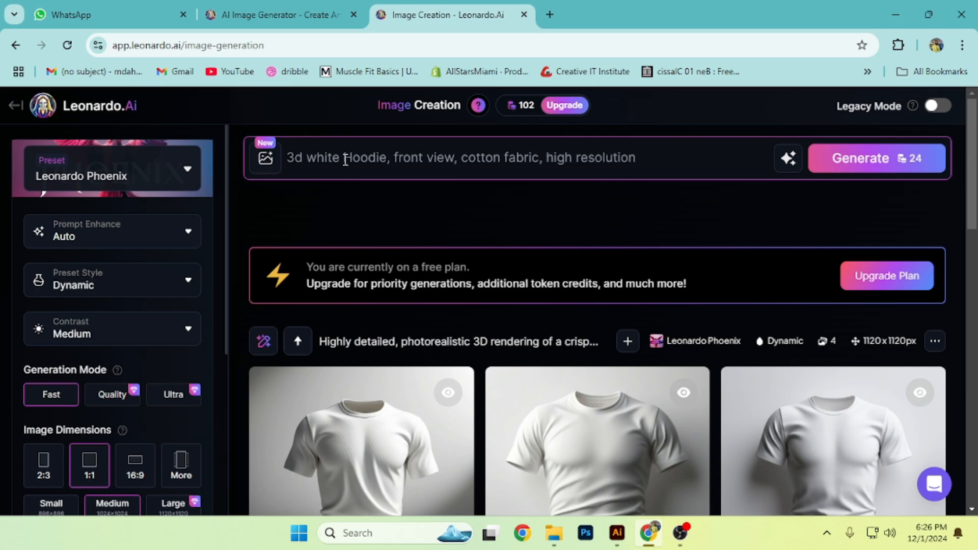
# Change "high resolution" to "high quality" in the prompt and append "white background"
pyautogui.press('BackSpace')
pyautogui.press('BackSpace')
pyautogui.press('BackSpace')
pyautogui.press('BackSpace')
pyautogui.press('BackSpace')
pyautogui.press('BackSpace')
pyautogui.press('BackSpace')
pyautogui.press('BackSpace')
pyautogui.press('BackSpace')
pyautogui.press('BackSpace')
pyautogui.write('quality')
pyautogui.write(', white background')
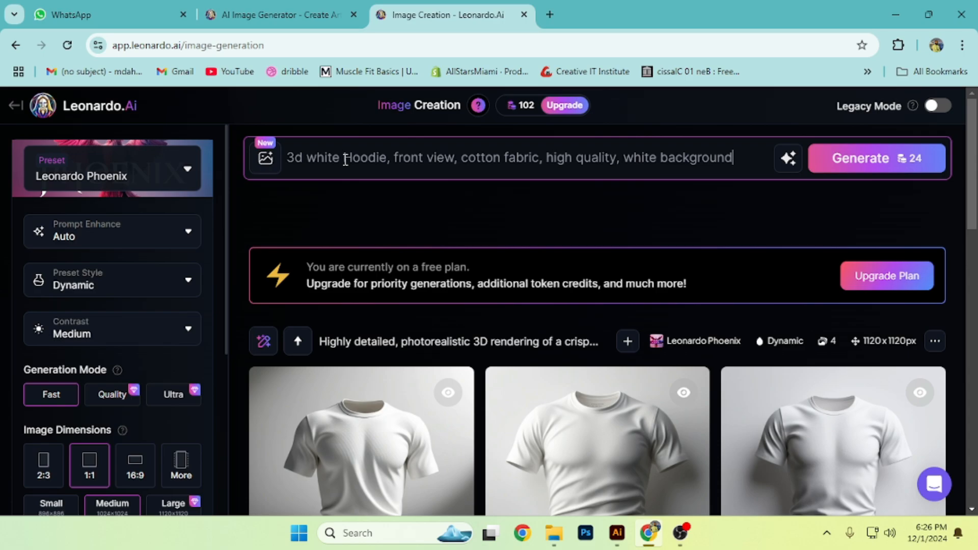
# Generate the white hoodie images from the finished prompt and bring the new batch into view
pyautogui.press('Return')
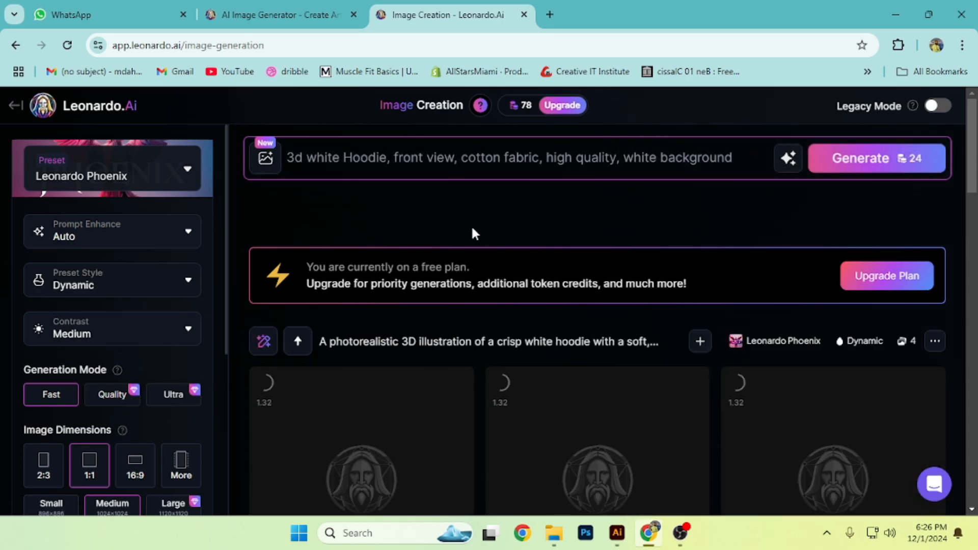
pyautogui.scroll(-1, 478, 361)
pyautogui.scroll(-4, 476, 361)
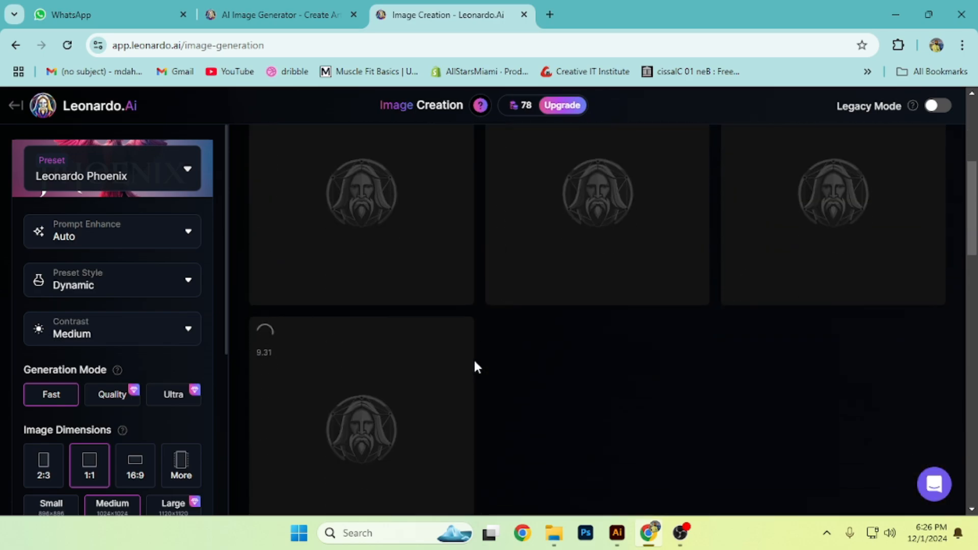
pyautogui.scroll(3, 478, 357)
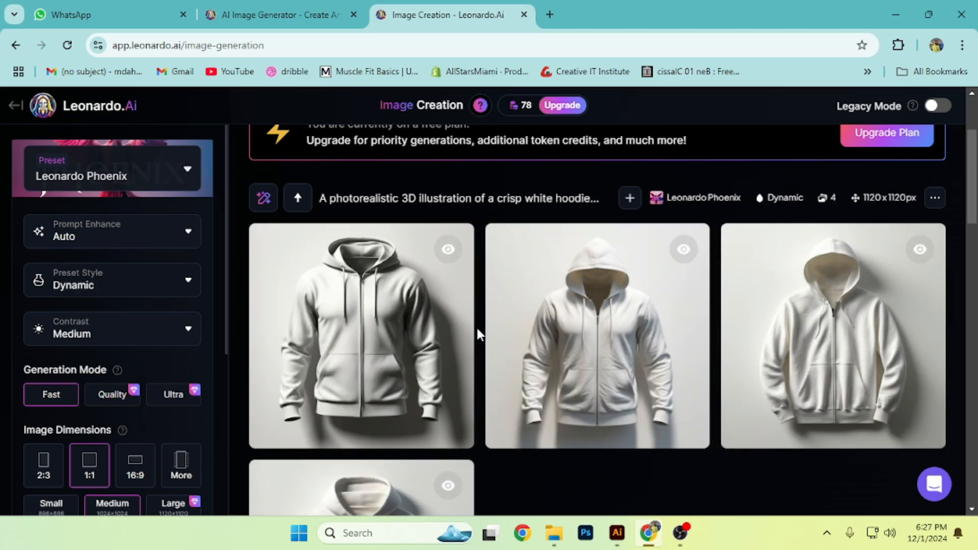
pyautogui.scroll(-4, 477, 328)
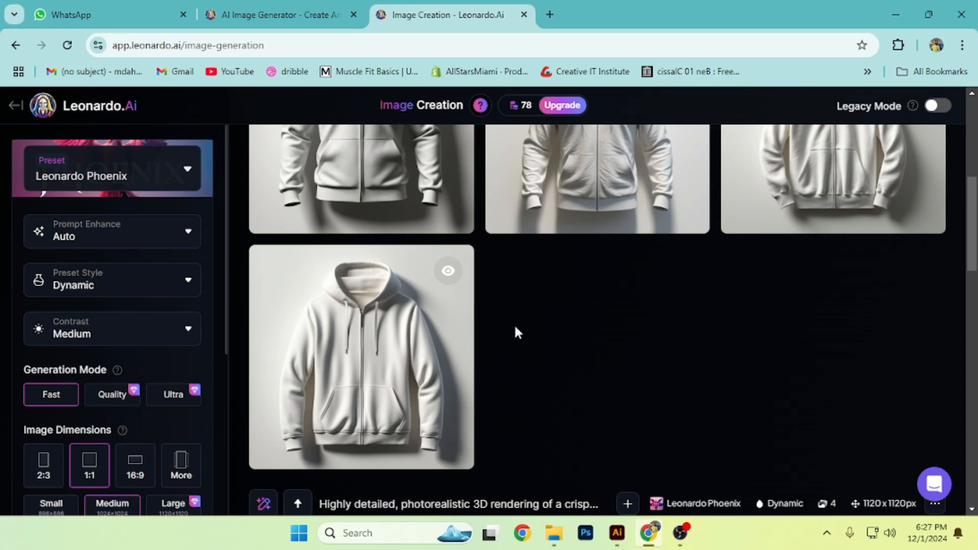
# Examine the four generated hoodie images to judge their shape, front view and background
pyautogui.rightClick(366, 322)
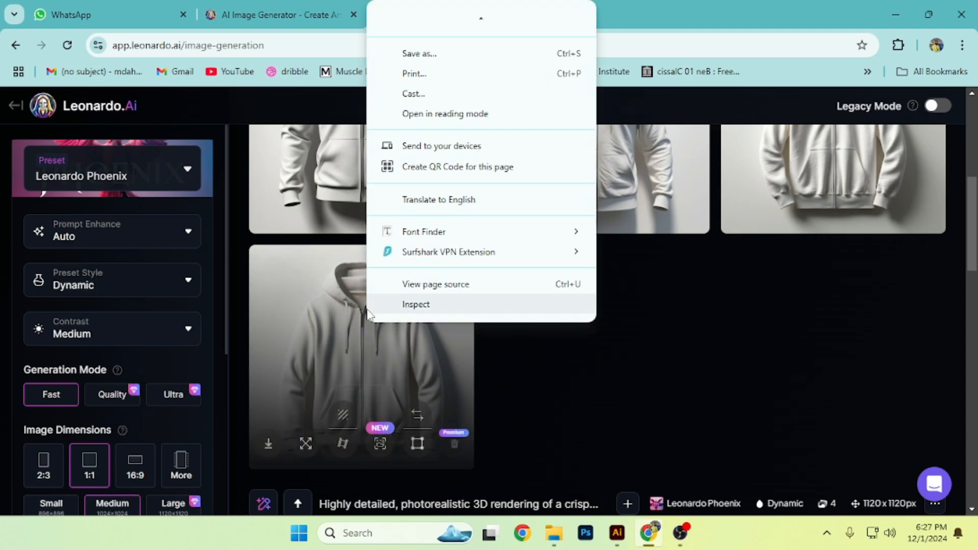
pyautogui.click(583, 364)
pyautogui.scroll(2, 583, 326)
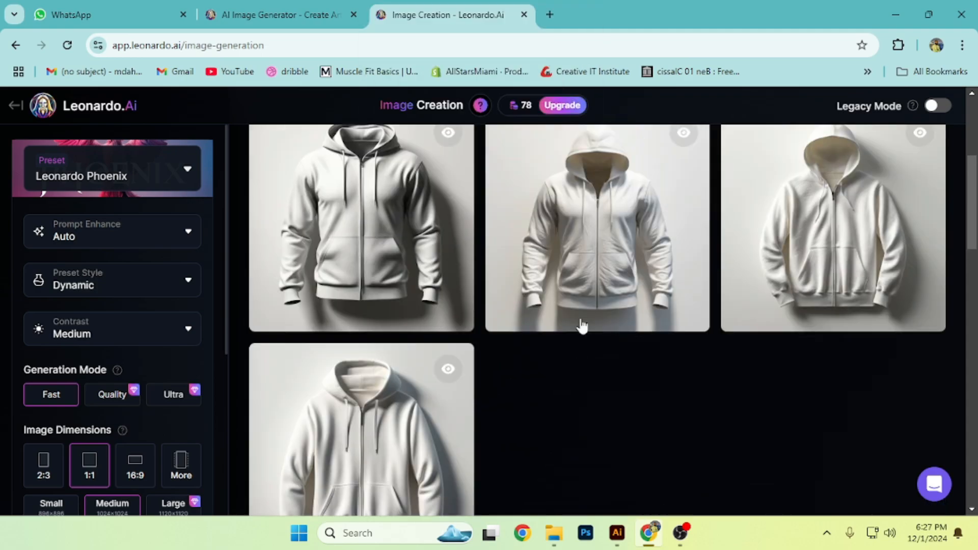
pyautogui.scroll(1, 582, 326)
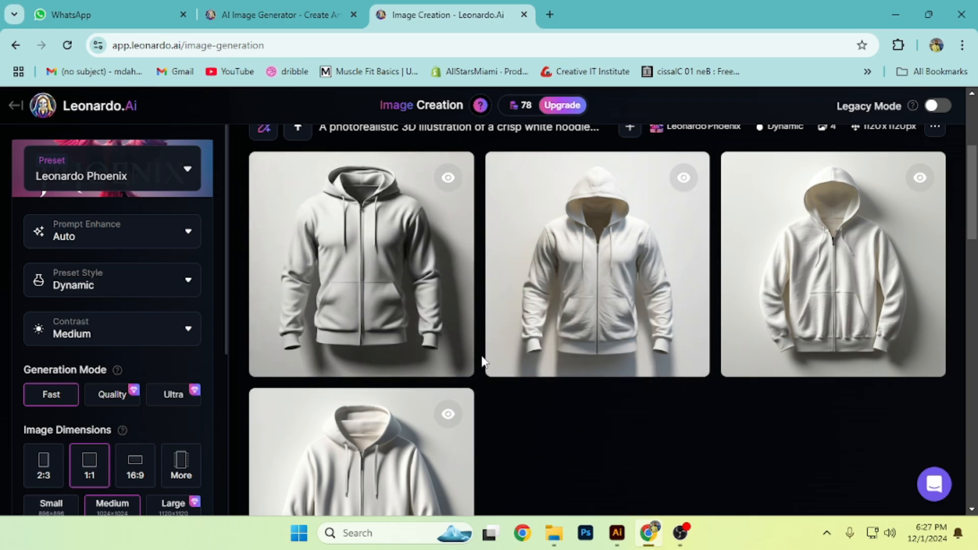
pyautogui.scroll(3, 483, 361)
pyautogui.scroll(-3, 550, 326)
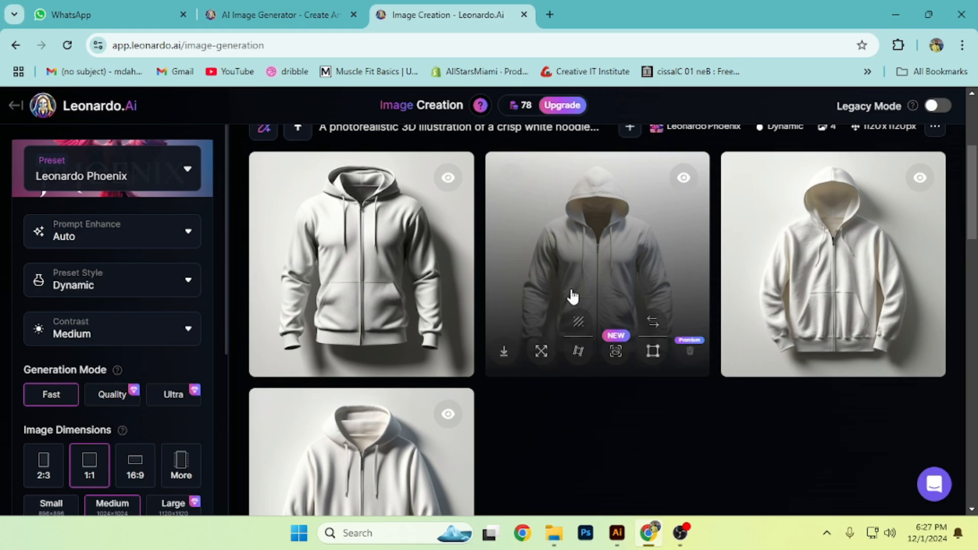
pyautogui.scroll(3, 501, 341)
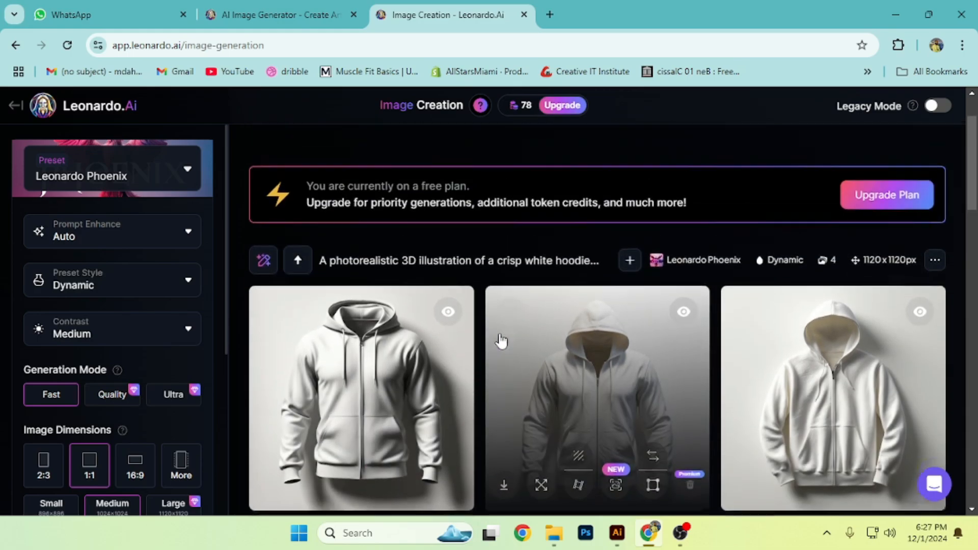
pyautogui.scroll(2, 459, 331)
pyautogui.scroll(-5, 535, 326)
pyautogui.scroll(3, 615, 320)
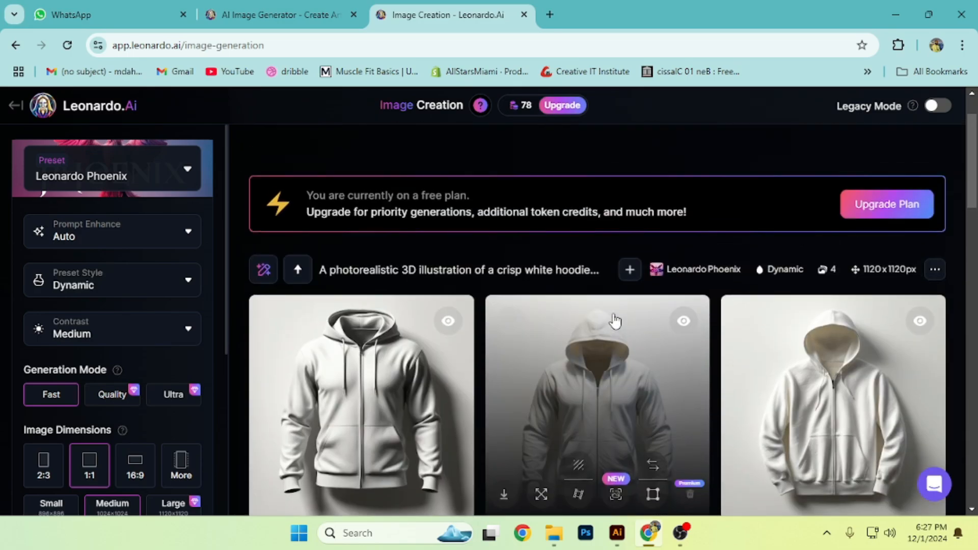
pyautogui.scroll(-2, 621, 321)
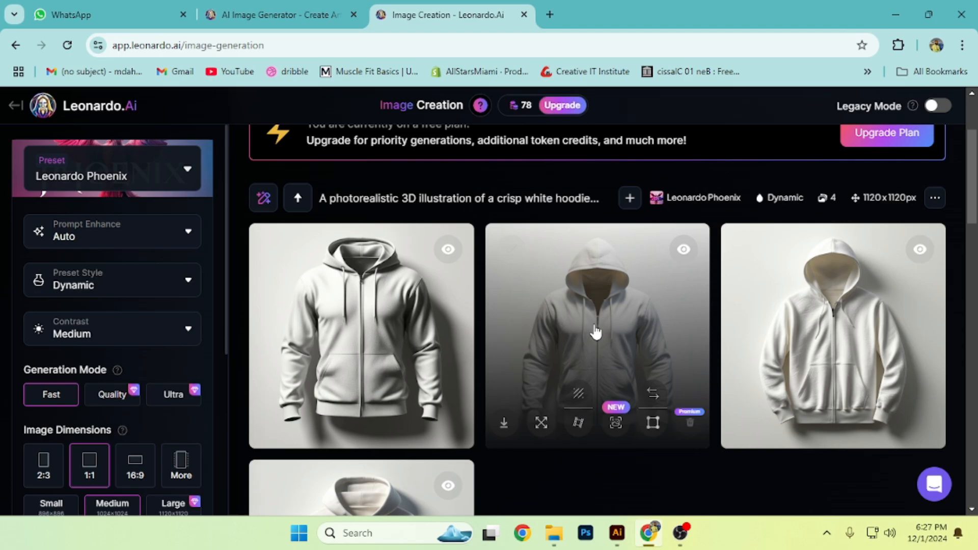
pyautogui.scroll(-3, 595, 332)
pyautogui.scroll(-3, 596, 332)
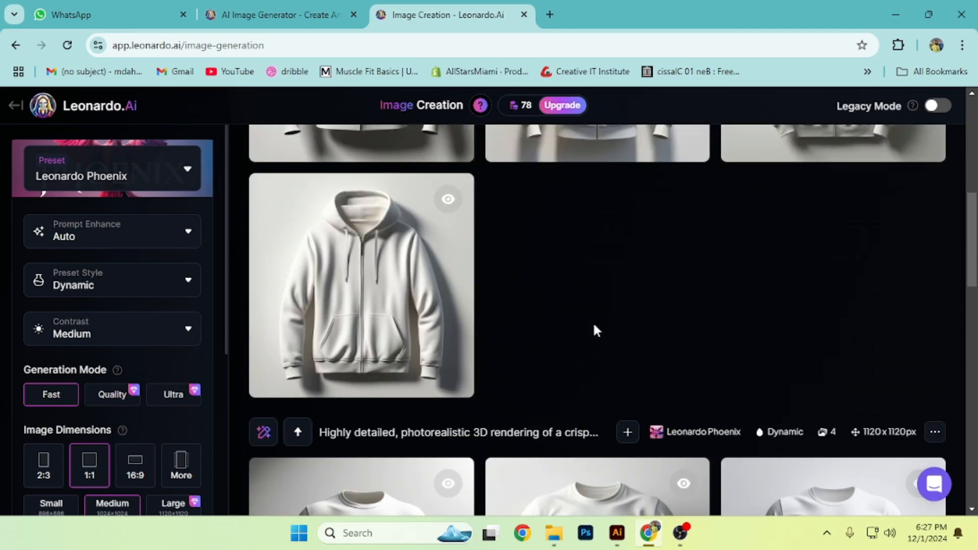
pyautogui.scroll(5, 595, 330)
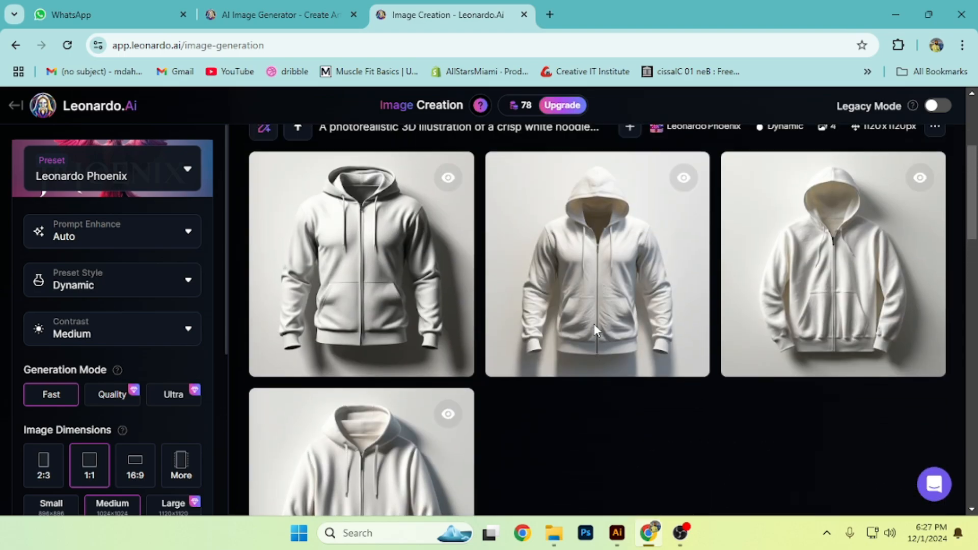
# Generate a second batch of hoodies from the same prompt and reveal its two images hidden as possibly explicit
pyautogui.scroll(2, 594, 329)
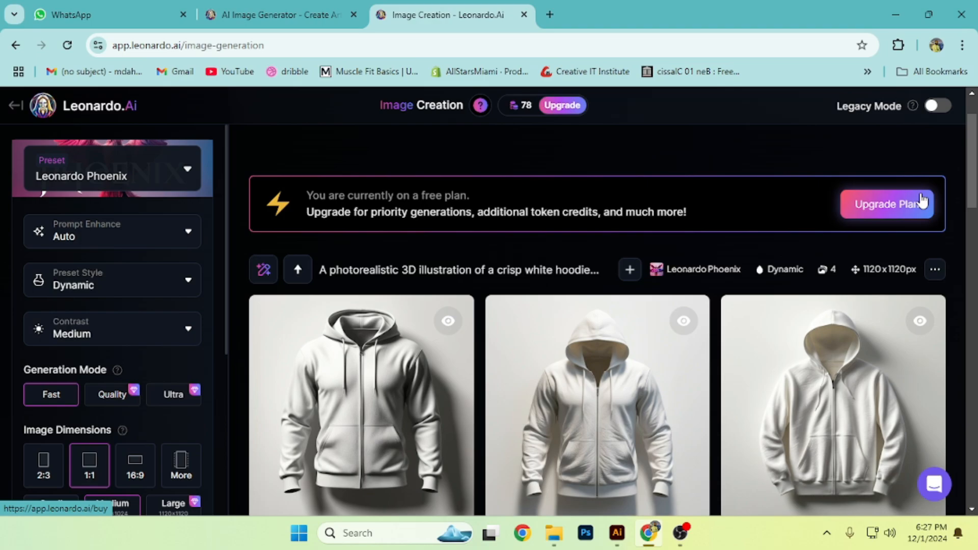
pyautogui.scroll(2, 896, 199)
pyautogui.click(880, 162)
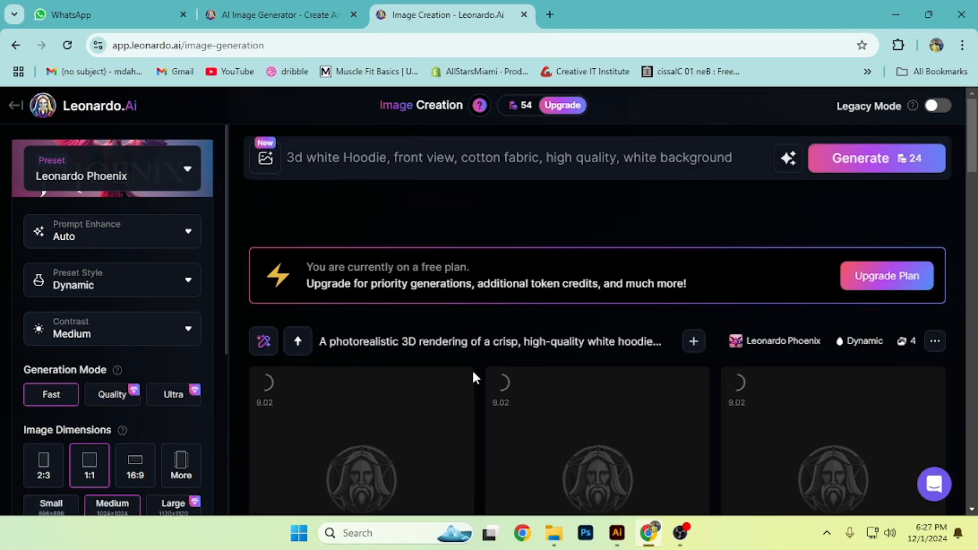
pyautogui.scroll(-4, 476, 361)
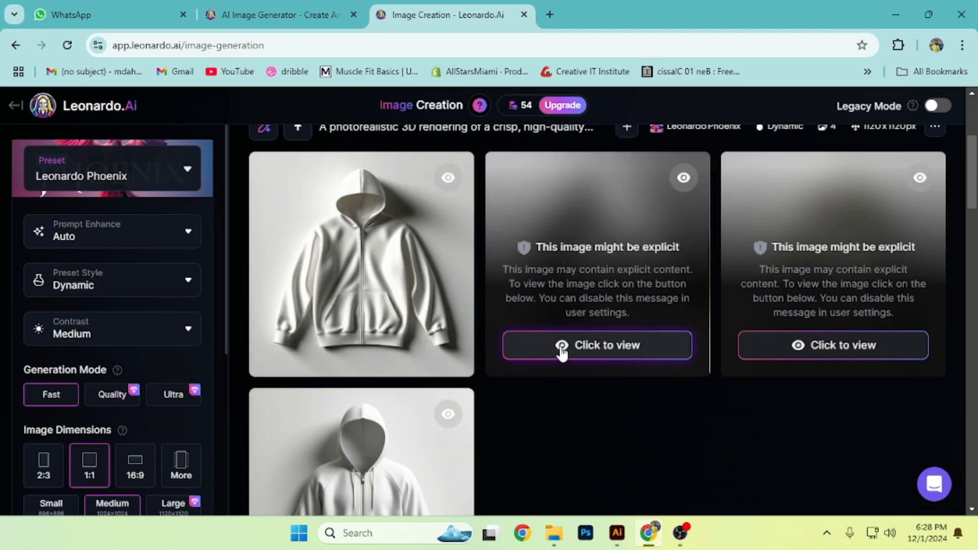
pyautogui.click(562, 352)
pyautogui.click(826, 351)
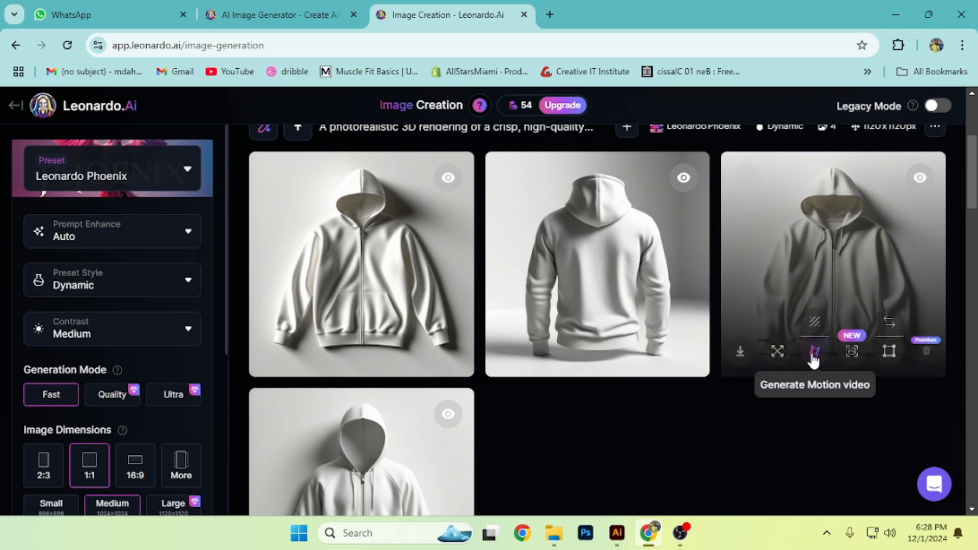
# Compare the second batch of hoodies and inspect the fourth image's hood, zipper, pockets and sleeves at 100% zoom
pyautogui.scroll(-3, 518, 428)
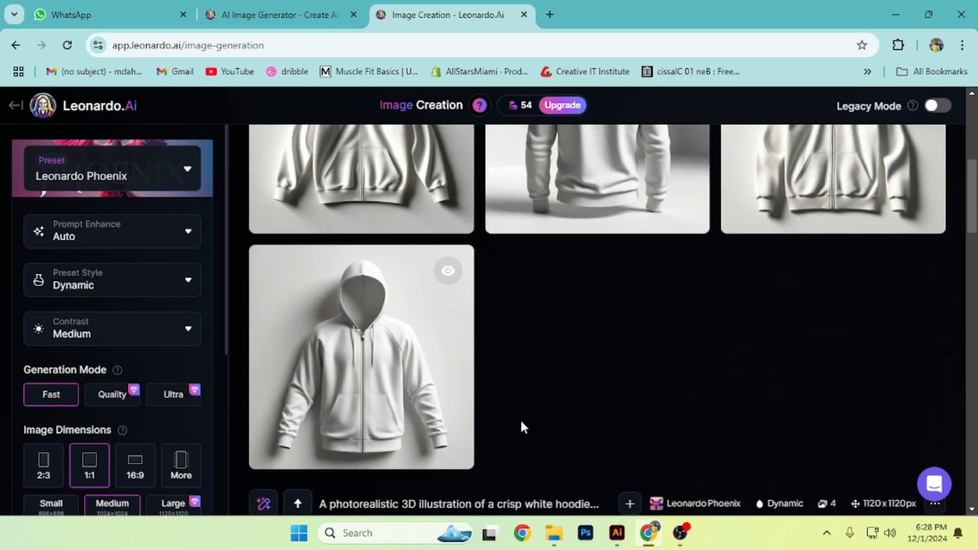
pyautogui.moveTo(350, 415)
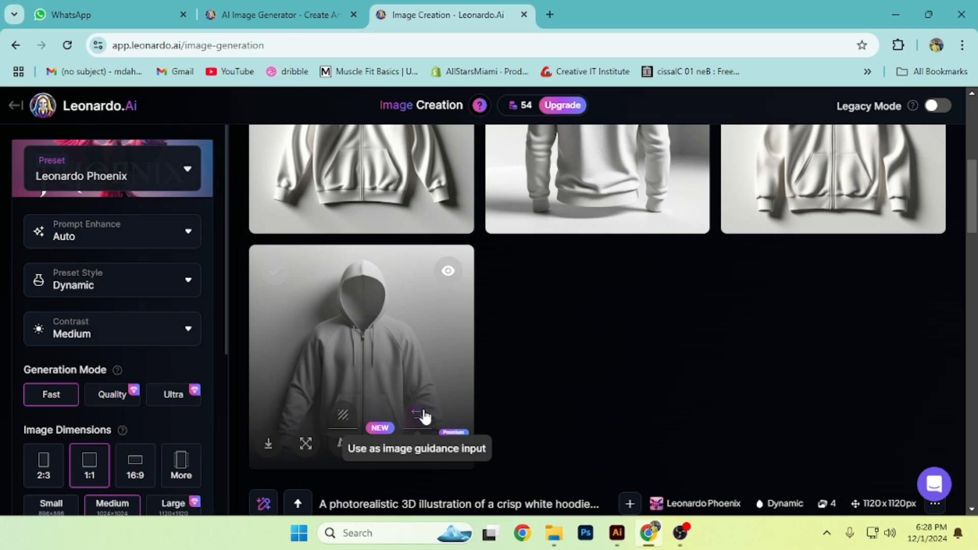
pyautogui.scroll(6, 490, 368)
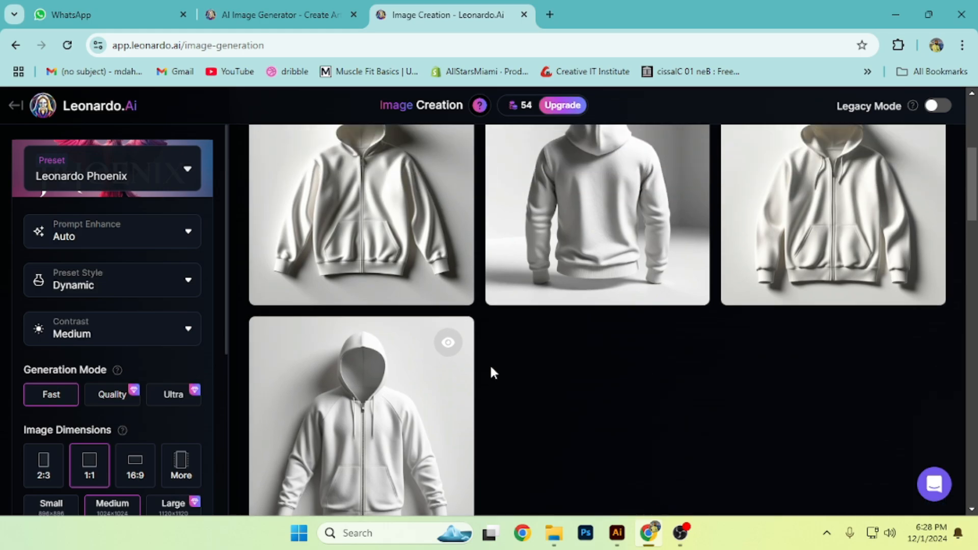
pyautogui.scroll(-7, 324, 402)
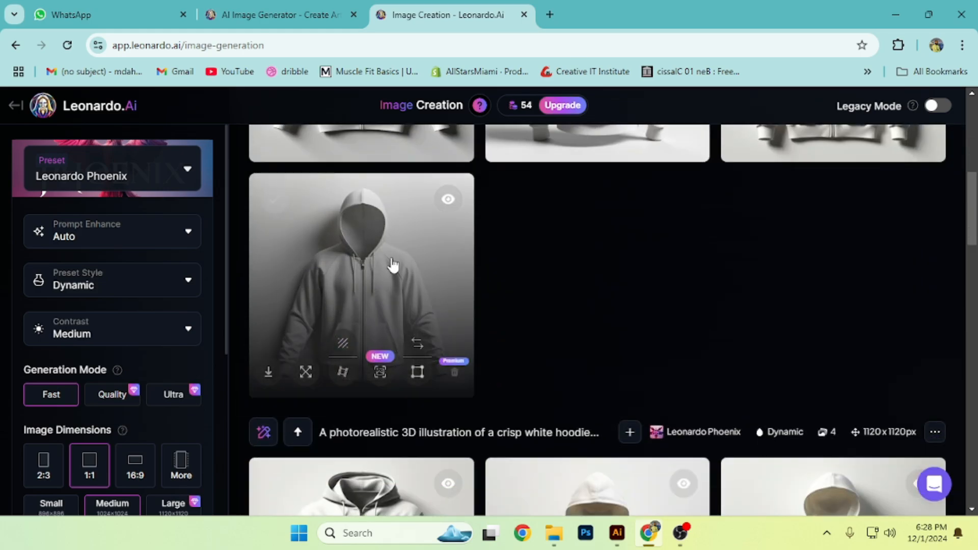
pyautogui.rightClick(390, 258)
pyautogui.click(448, 202)
pyautogui.click(365, 251)
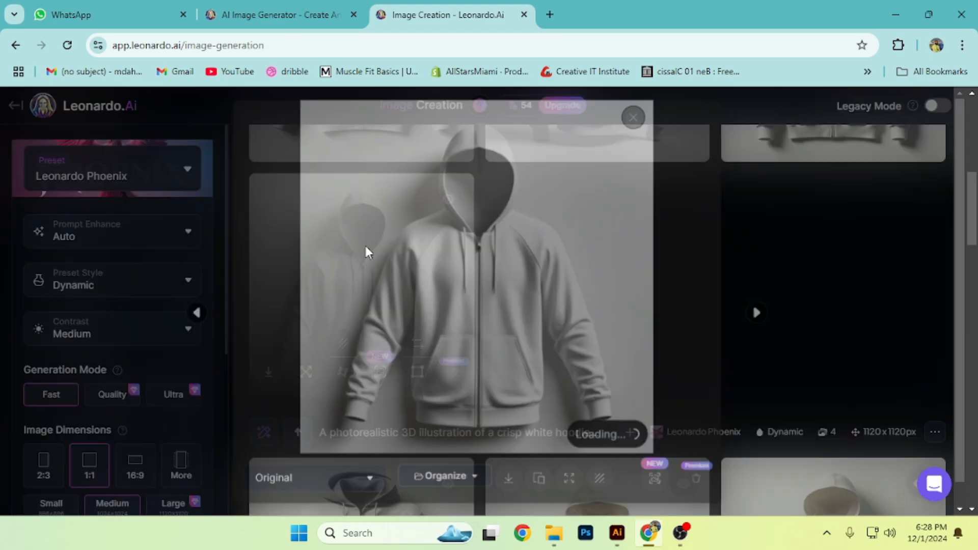
pyautogui.click(501, 288)
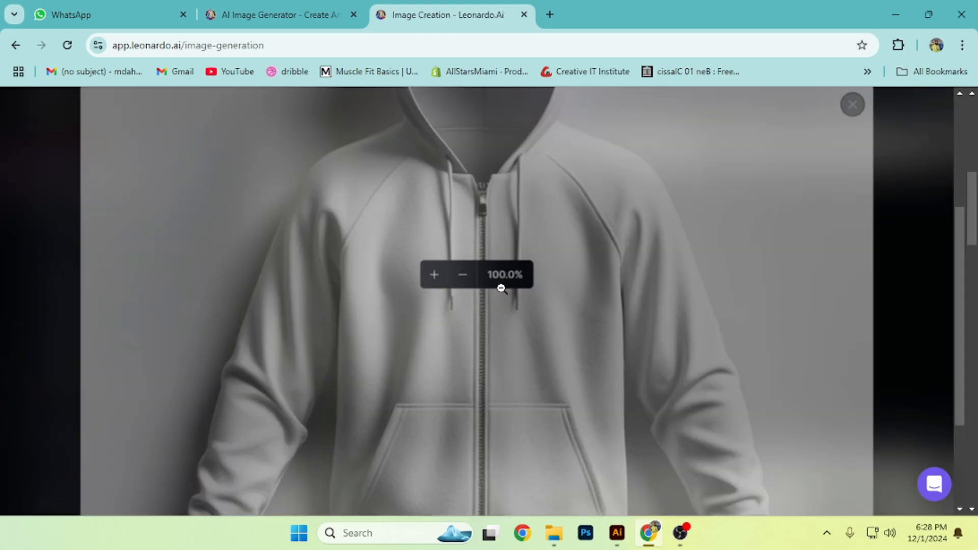
pyautogui.scroll(-3, 498, 301)
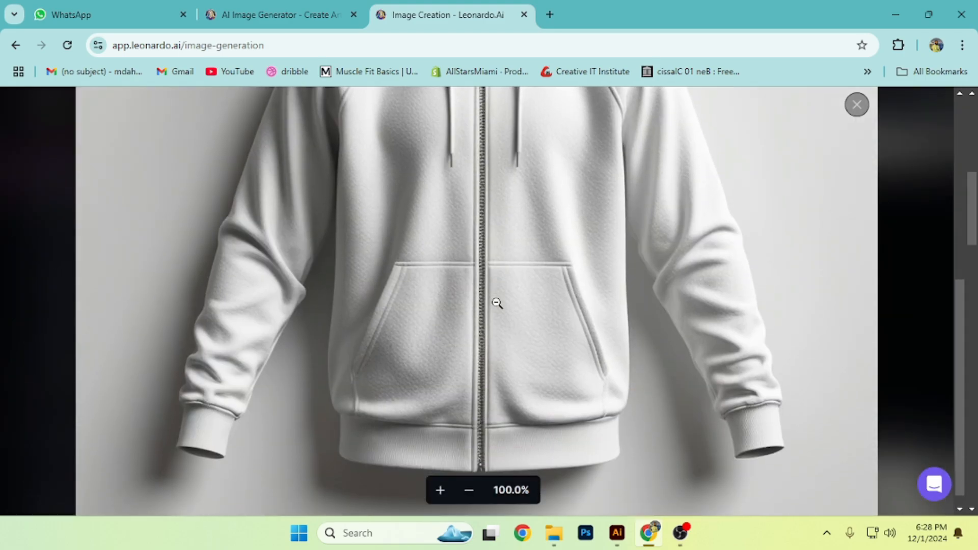
pyautogui.scroll(3, 497, 303)
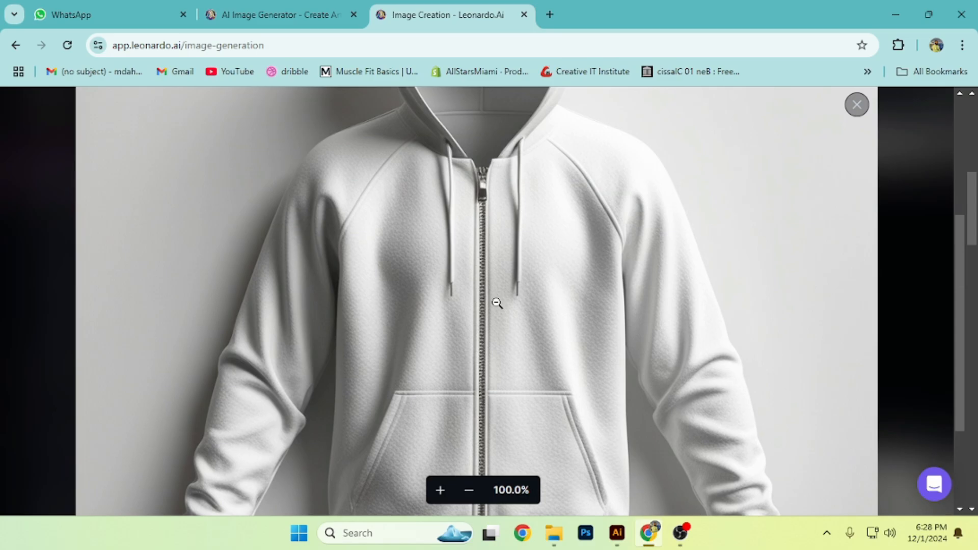
pyautogui.scroll(5, 497, 303)
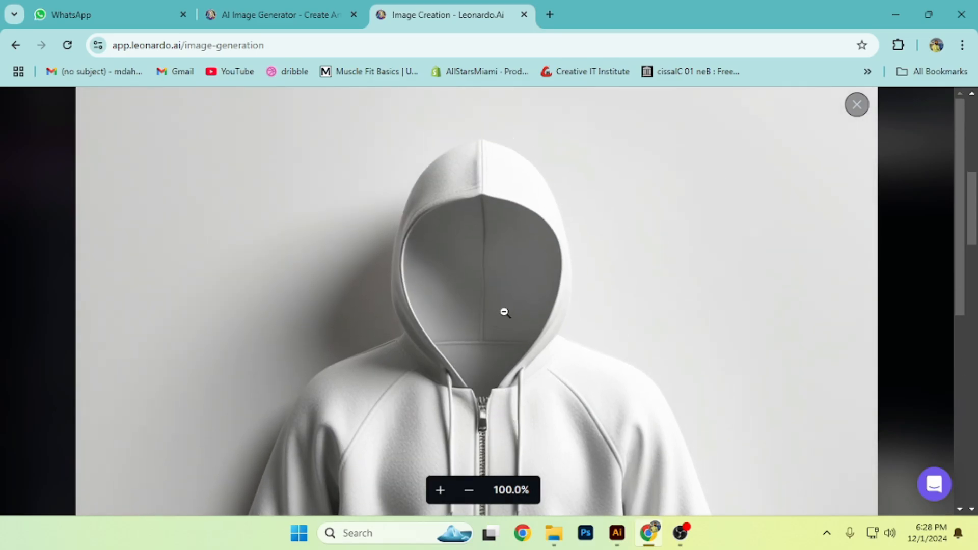
pyautogui.click(858, 106)
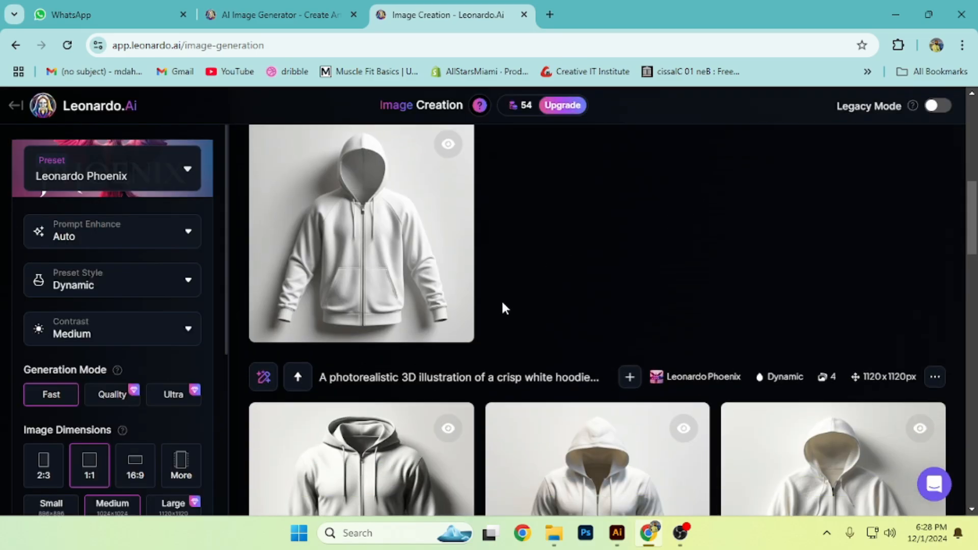
# Create an Unzoom version of the second batch's fourth hoodie image and check it at 100% zoom
pyautogui.click(411, 201)
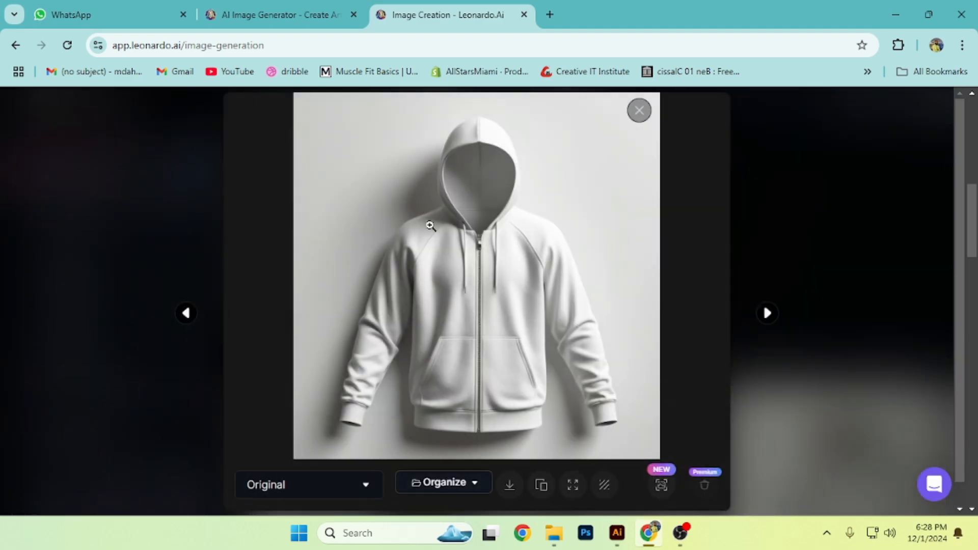
pyautogui.click(573, 488)
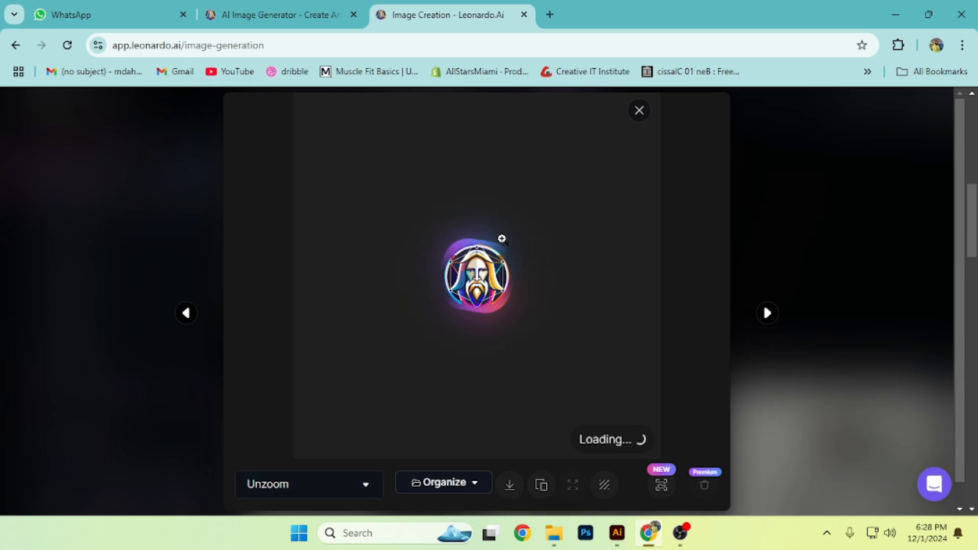
pyautogui.click(493, 258)
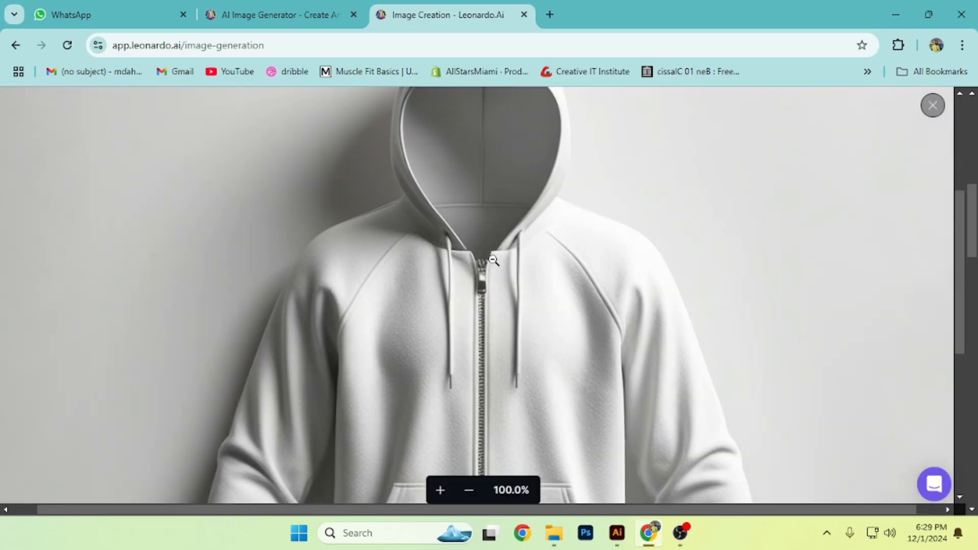
pyautogui.click(494, 272)
# Open the unzoomed hoodie image in a new browser tab, inspect it at full size, and return to close the Leonardo.Ai image preview
pyautogui.rightClick(494, 273)
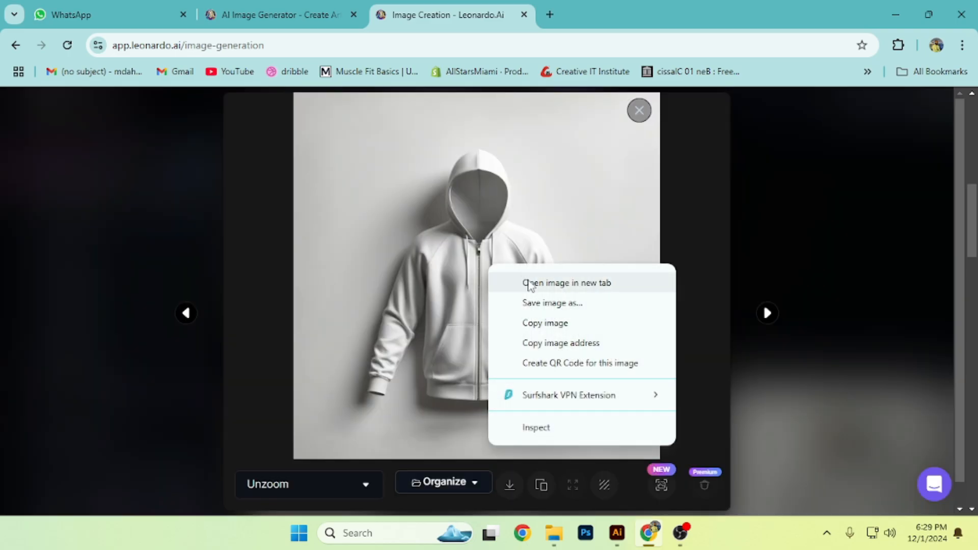
pyautogui.click(529, 283)
pyautogui.hotkey('ctrl', 'Tab')
pyautogui.click(484, 230)
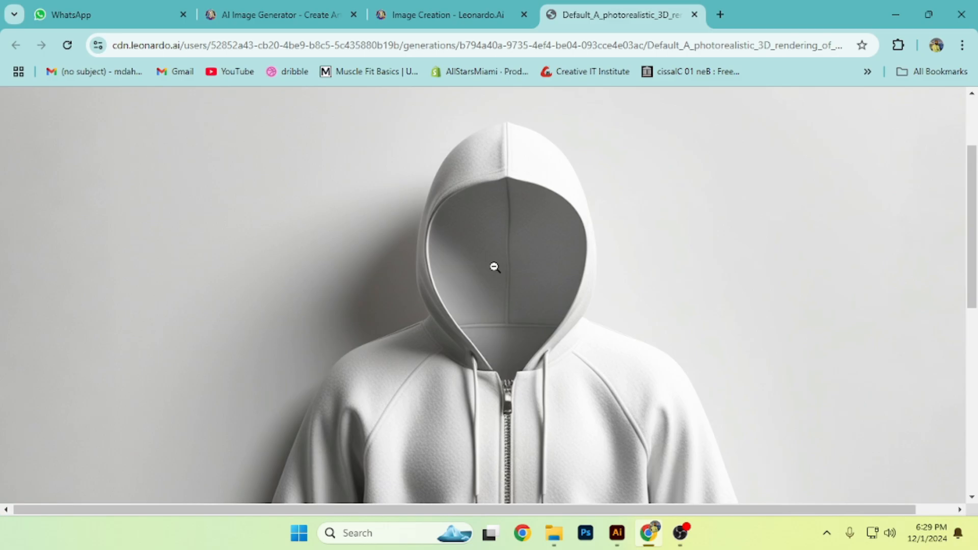
pyautogui.click(494, 266)
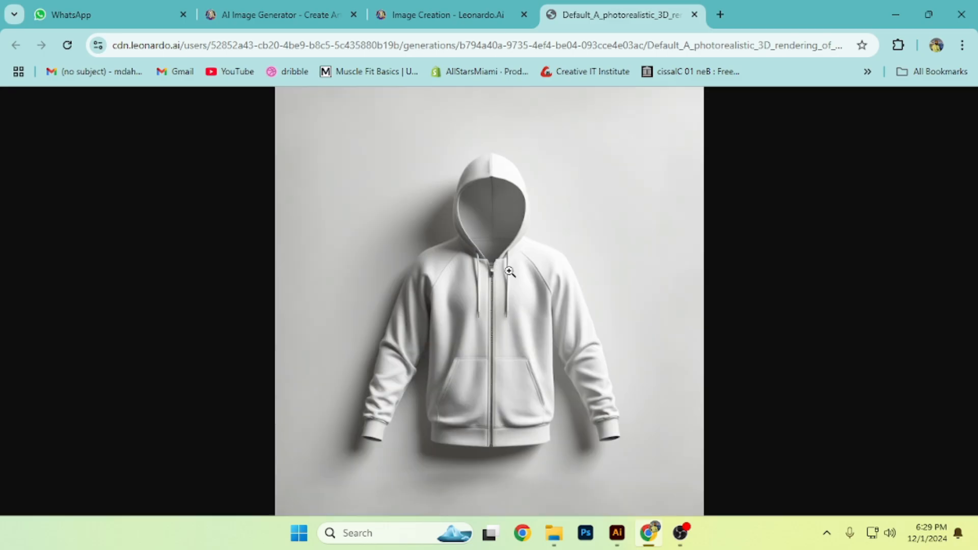
pyautogui.click(503, 267)
pyautogui.click(502, 270)
pyautogui.click(457, 2)
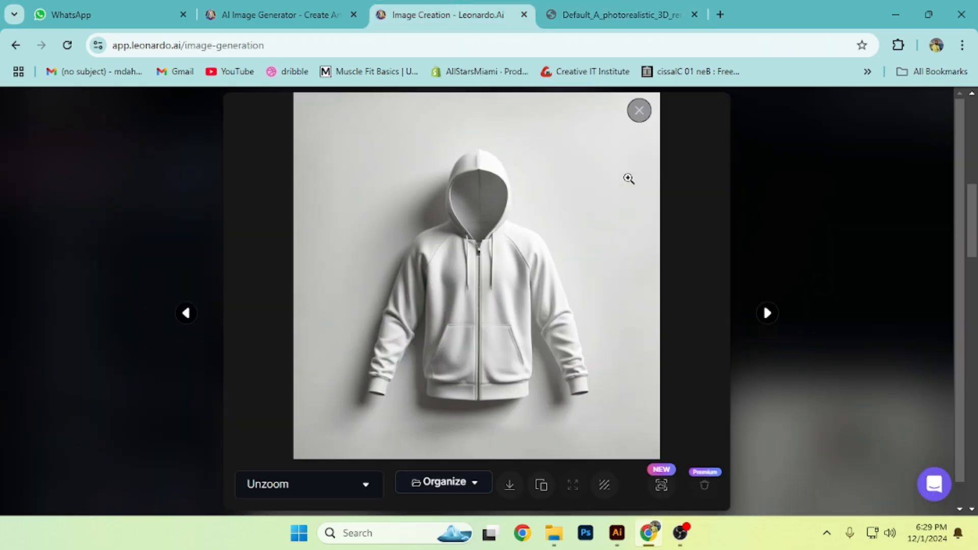
pyautogui.click(637, 114)
# Choose the second batch's fourth hoodie image as an Image to Image reference and confirm the selection
pyautogui.scroll(-3, 552, 238)
pyautogui.scroll(4, 449, 266)
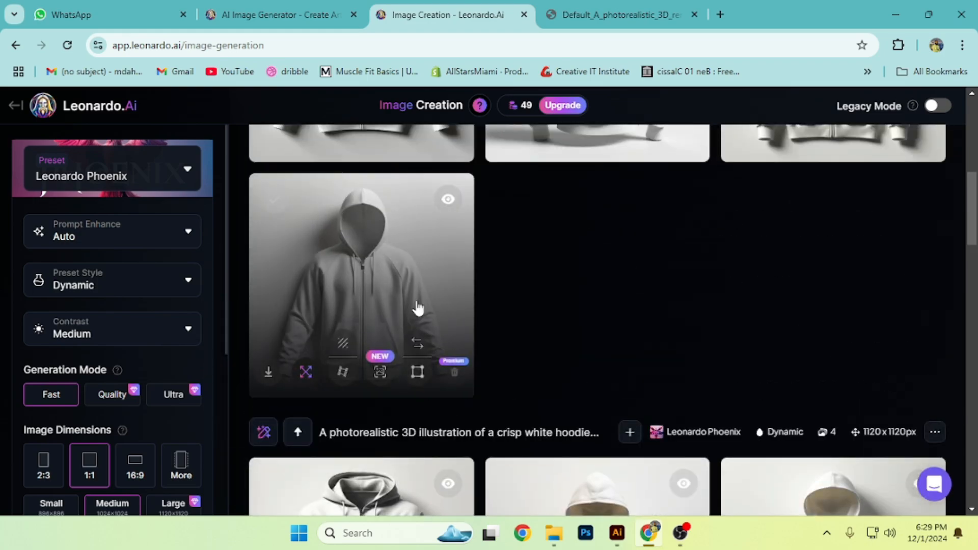
pyautogui.click(416, 346)
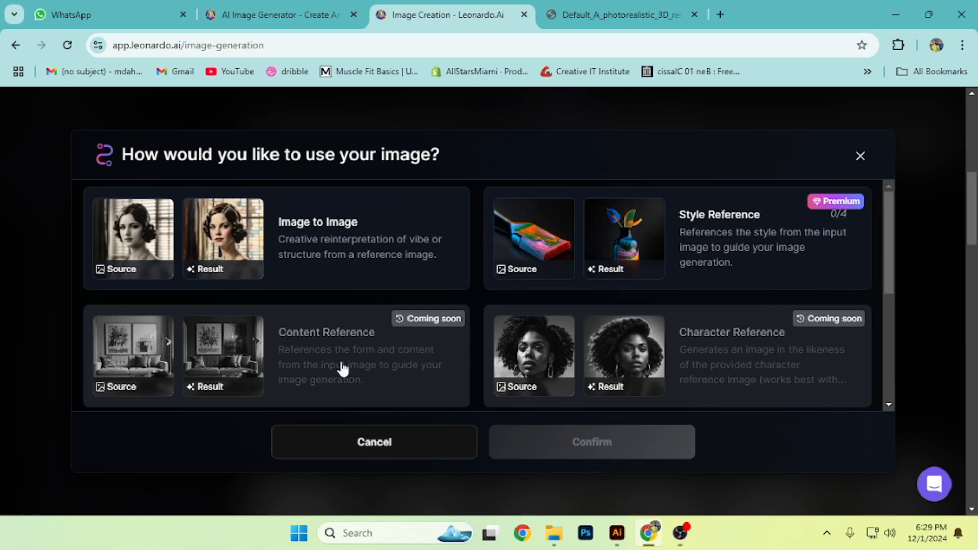
pyautogui.click(358, 246)
pyautogui.click(561, 443)
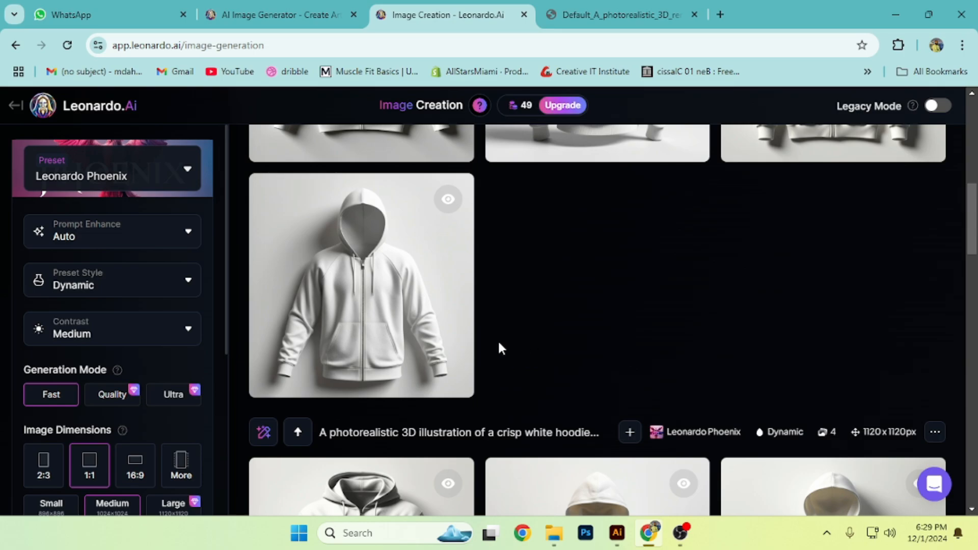
# Download the second batch's fourth hoodie image and launch Photoshop
pyautogui.scroll(-3, 498, 339)
pyautogui.scroll(1, 421, 329)
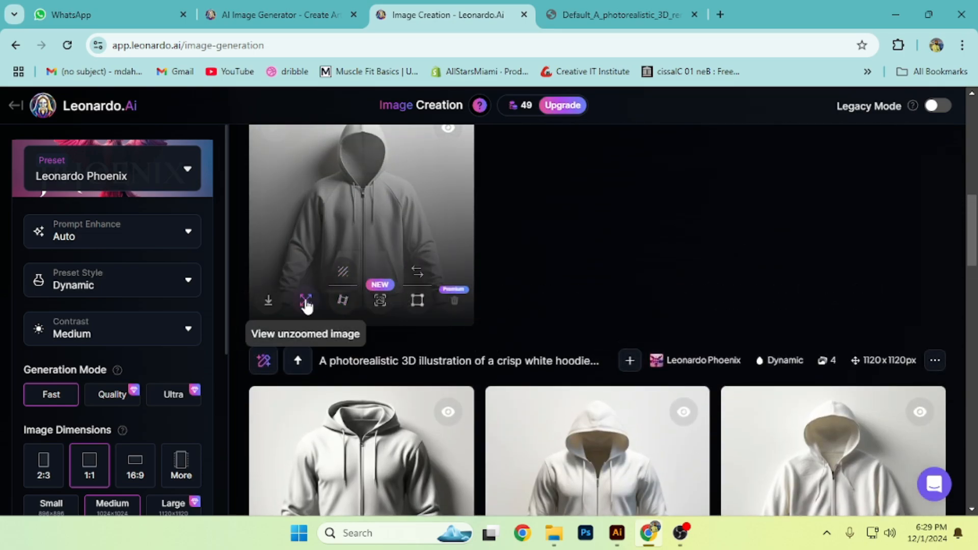
pyautogui.click(268, 302)
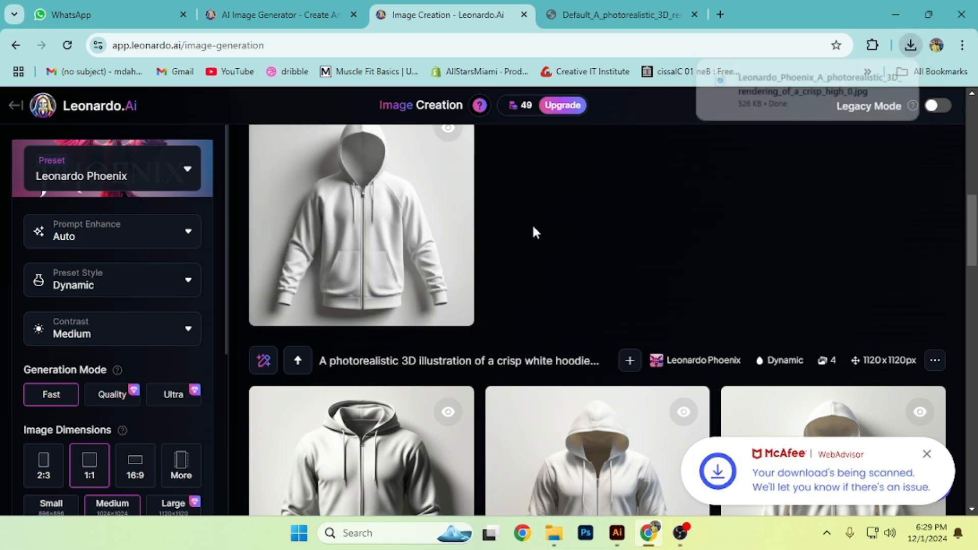
pyautogui.scroll(7, 531, 224)
pyautogui.scroll(-4, 514, 262)
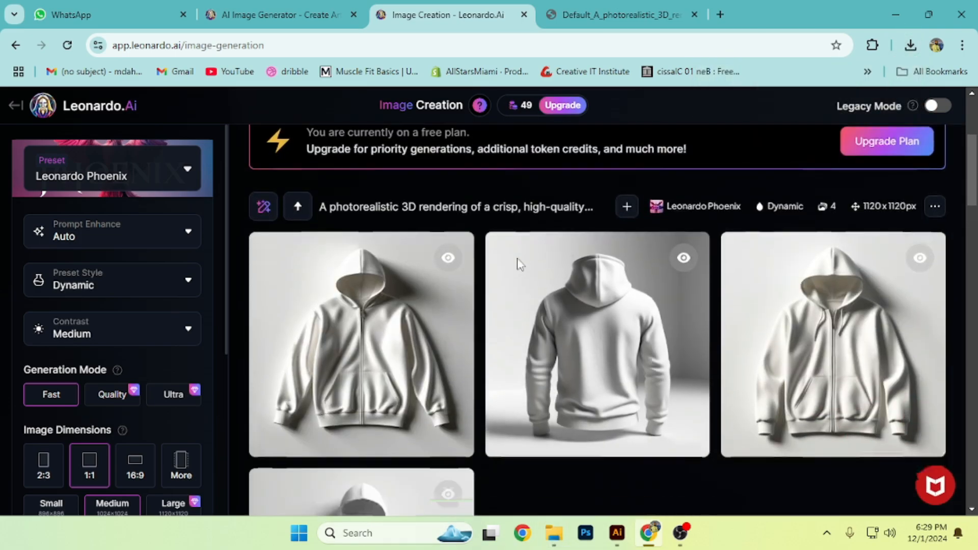
pyautogui.scroll(-4, 519, 265)
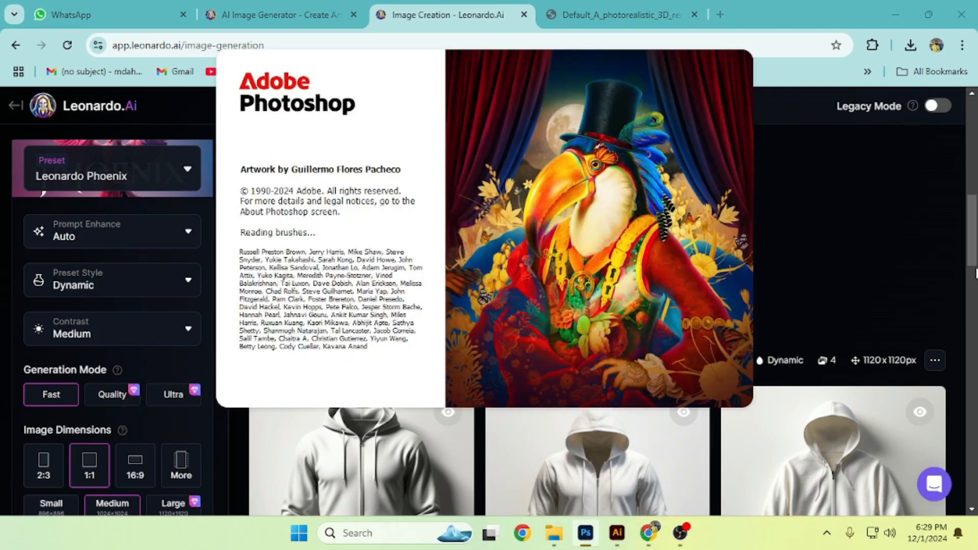
# Inspect the first batch's second hoodie image at 100% zoom, checking its fabric, zipper, pockets and sleeves
pyautogui.click(869, 279)
pyautogui.scroll(-4, 586, 229)
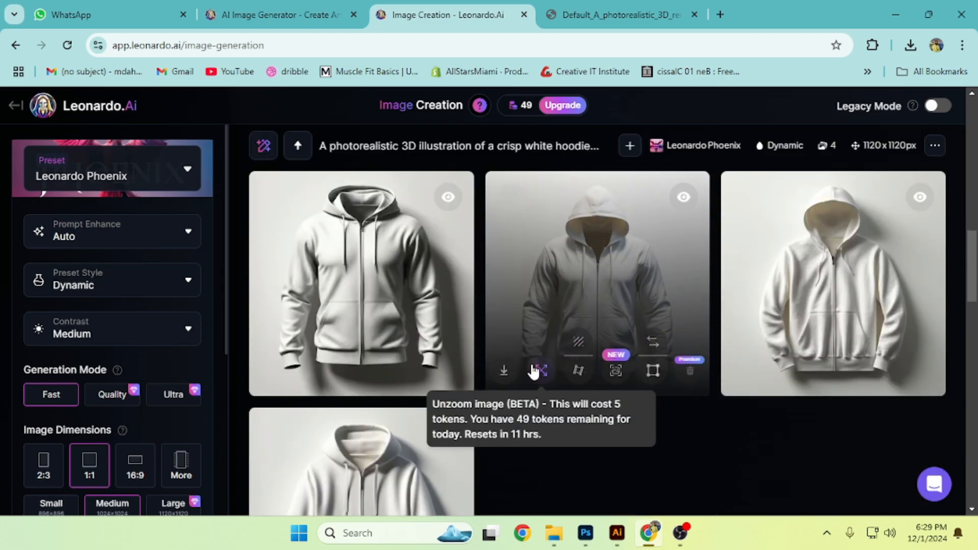
pyautogui.click(568, 298)
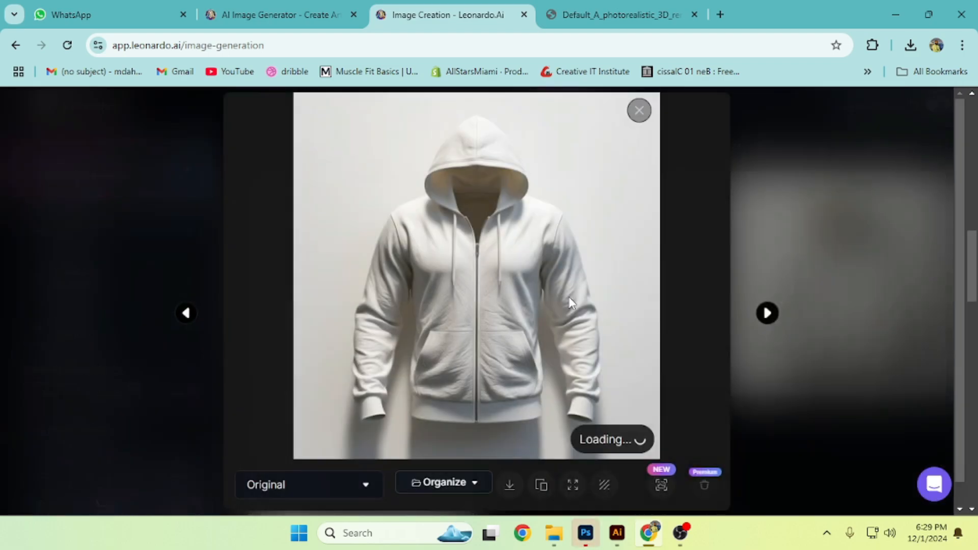
pyautogui.click(491, 287)
pyautogui.scroll(-3, 493, 356)
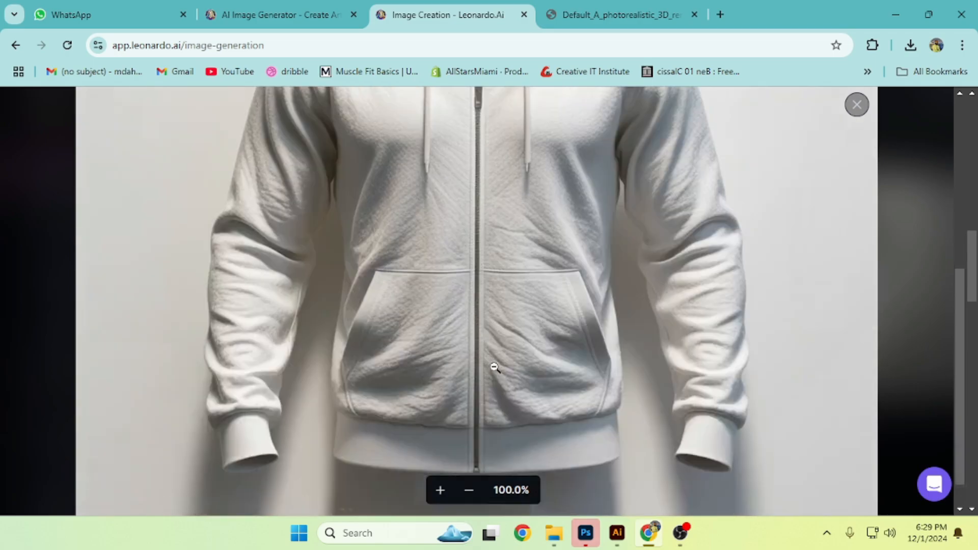
pyautogui.scroll(3, 498, 365)
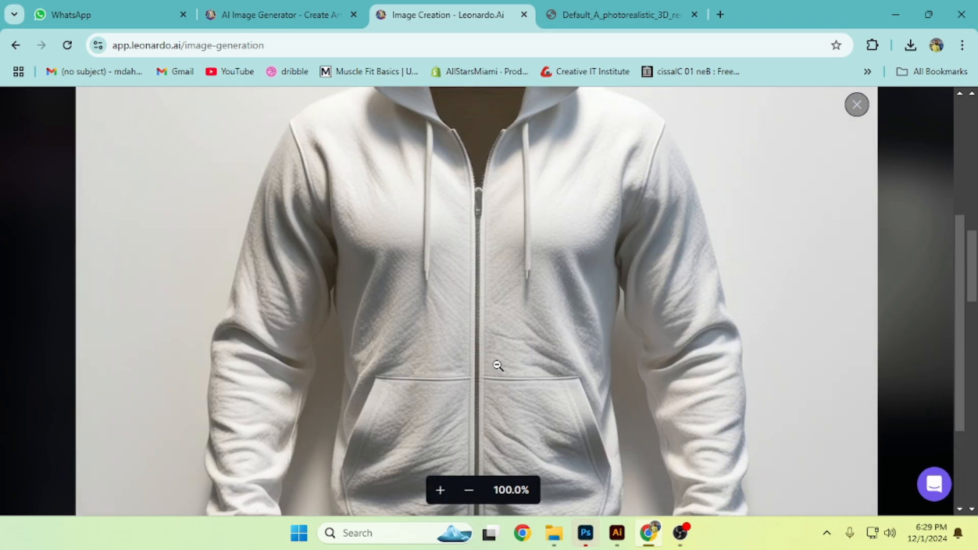
pyautogui.click(497, 365)
pyautogui.click(895, 149)
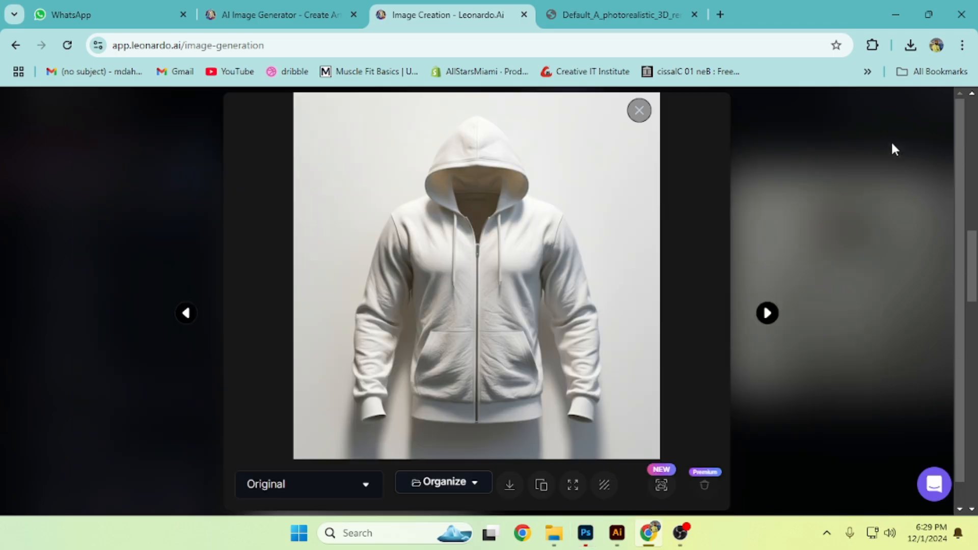
pyautogui.click(639, 110)
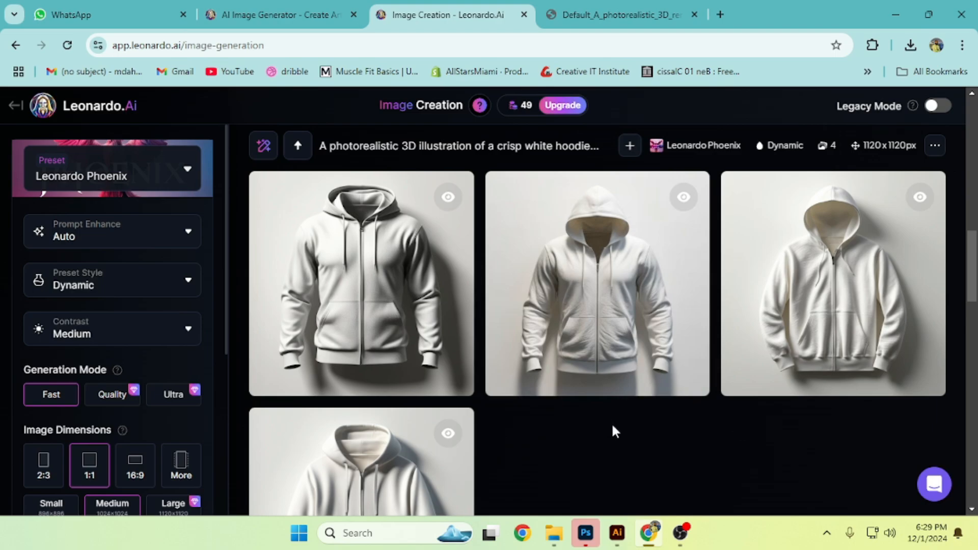
# Open the downloaded hoodie image from the Downloads folder in Photoshop
pyautogui.click(582, 539)
pyautogui.click(554, 533)
pyautogui.click(56, 189)
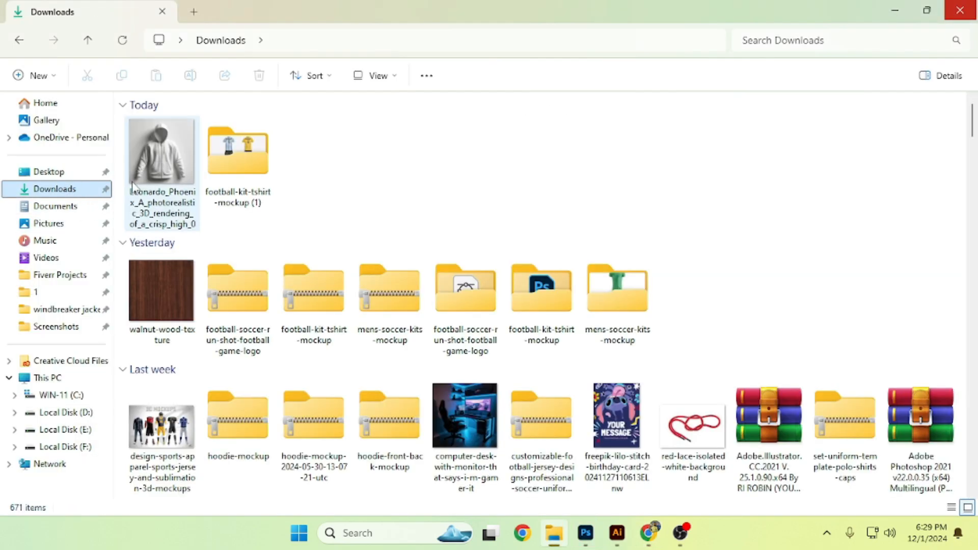
pyautogui.click(168, 159)
pyautogui.moveTo(152, 139); pyautogui.dragTo(395, 93)
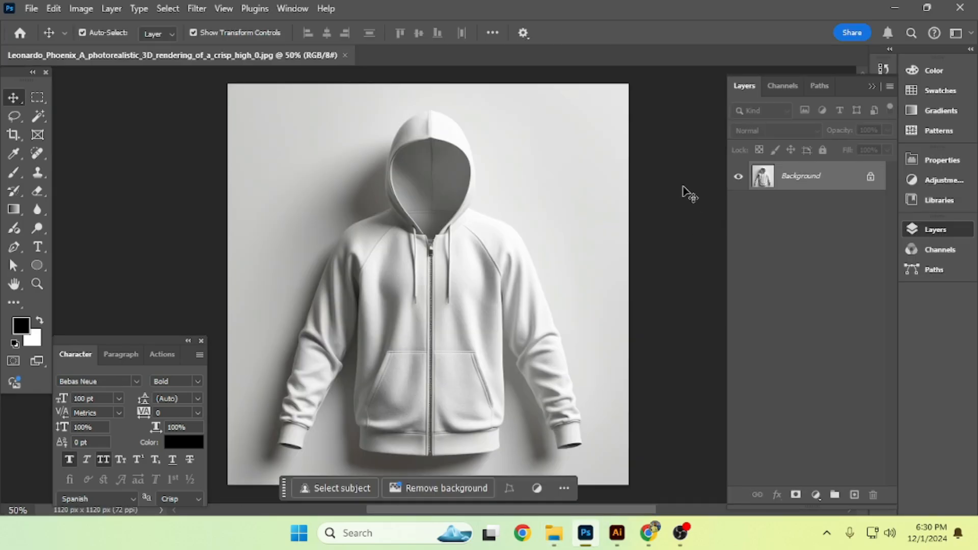
# Examine the hoodie's zipper, pocket seams, sleeves and fabric texture up close in Photoshop
pyautogui.scroll(5, 428, 305)
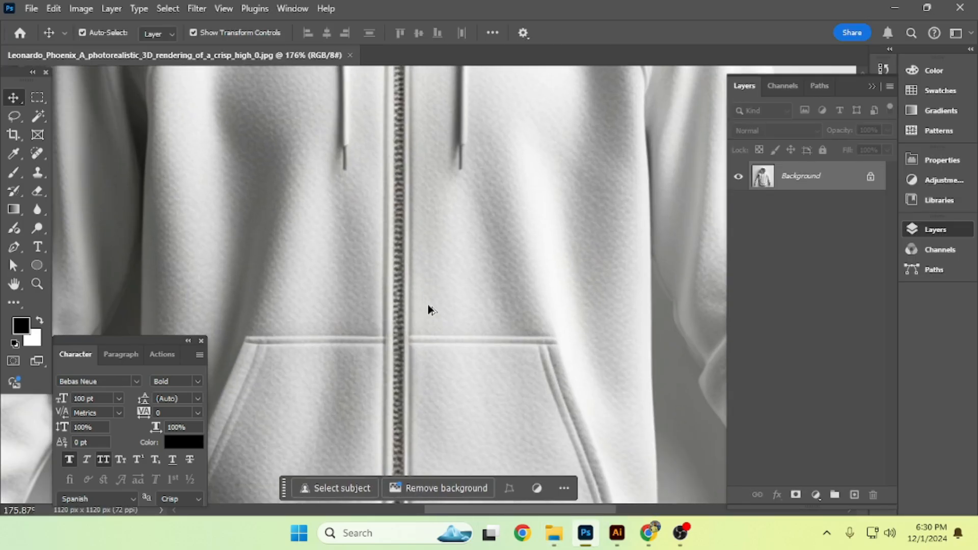
pyautogui.scroll(-3, 436, 304)
pyautogui.scroll(7, 295, 277)
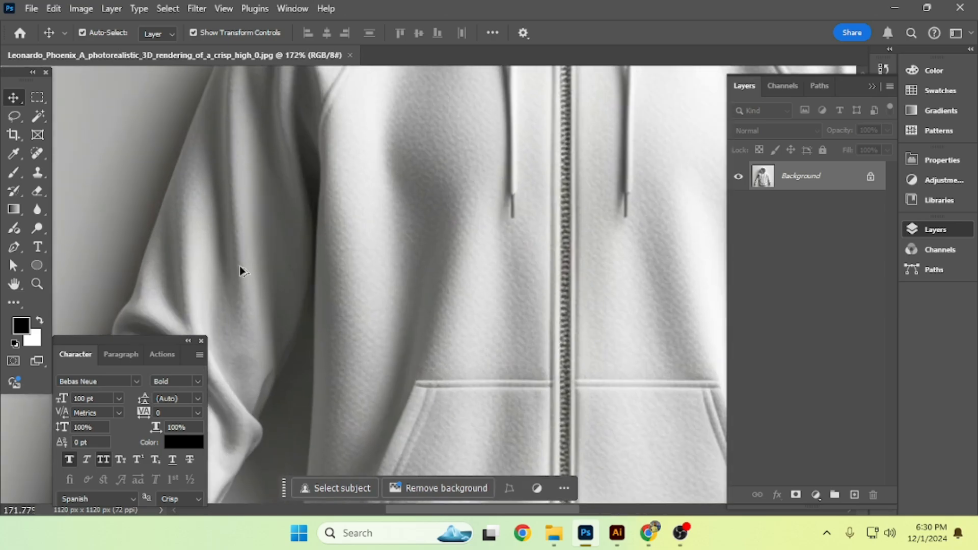
pyautogui.scroll(-5, 241, 268)
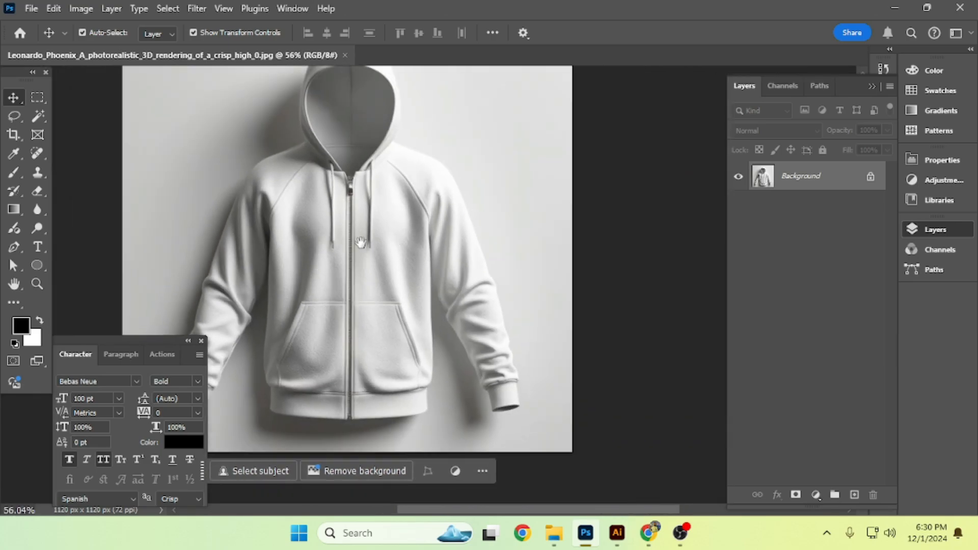
pyautogui.scroll(-2, 361, 242)
pyautogui.scroll(1, 403, 193)
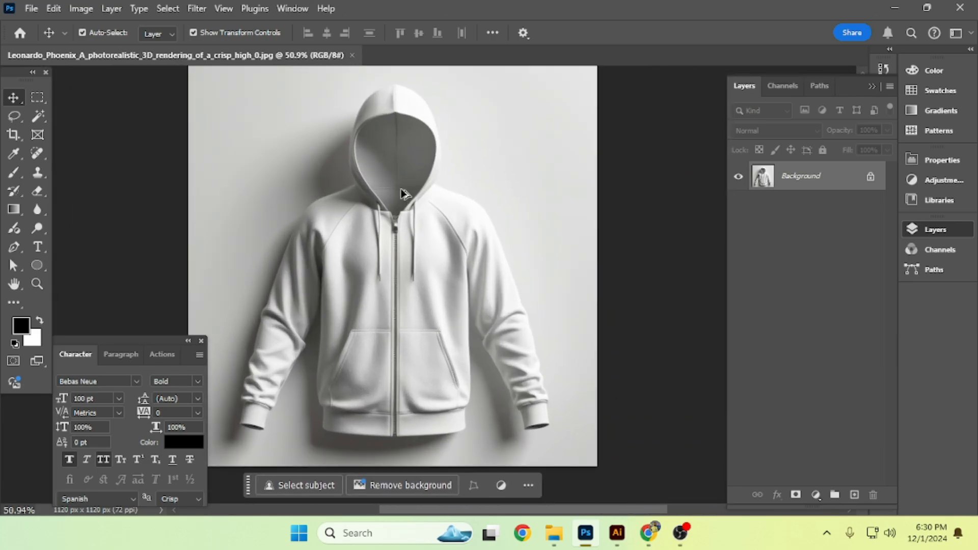
pyautogui.scroll(-1, 375, 192)
pyautogui.scroll(1, 375, 219)
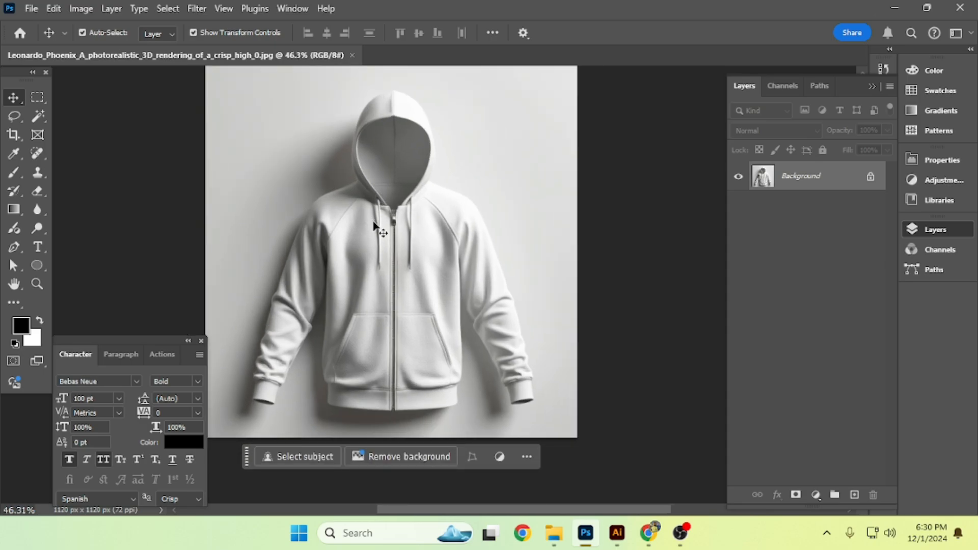
# Start a Pen tool path at the hood's peak and trace the hood's left edge down to the shoulder
pyautogui.press('p')
pyautogui.scroll(3, 405, 153)
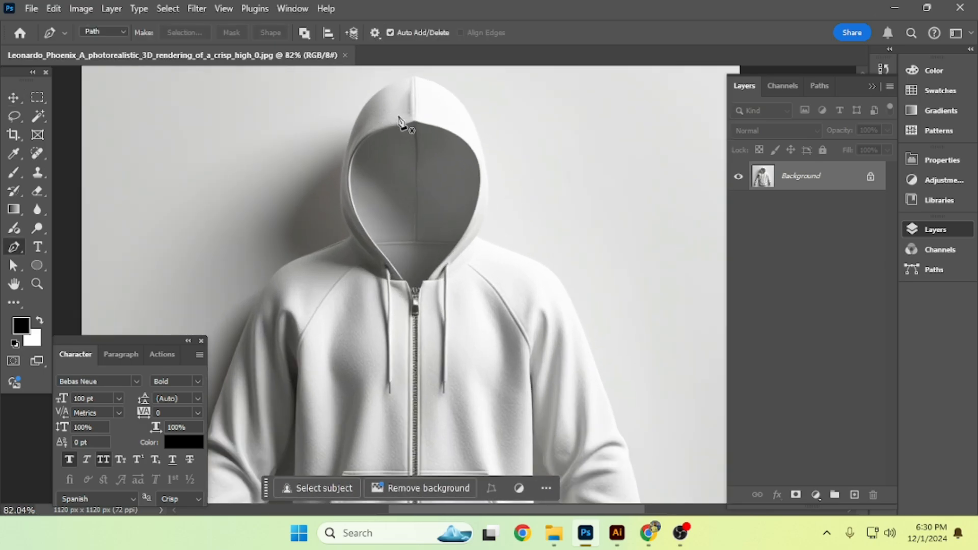
pyautogui.scroll(6, 405, 176)
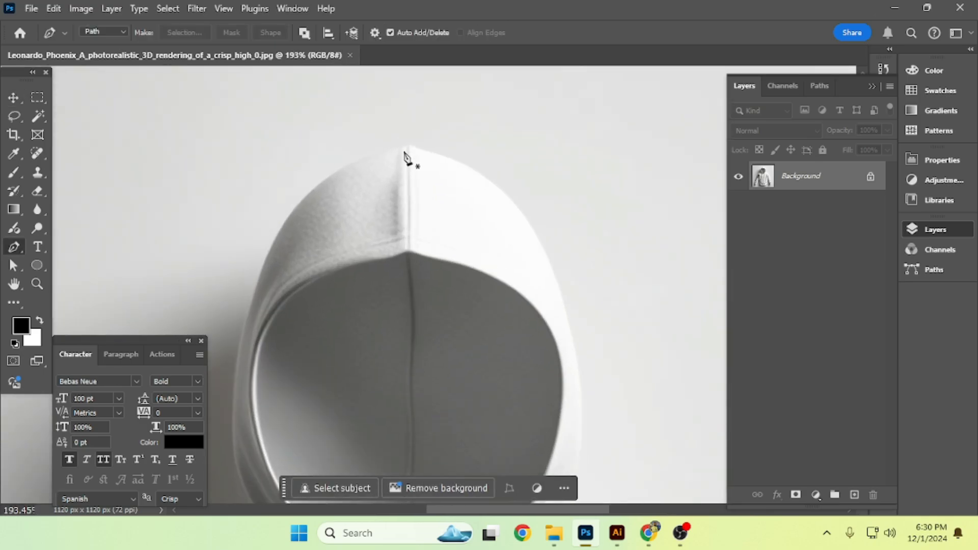
pyautogui.scroll(4, 406, 150)
pyautogui.scroll(-6, 410, 147)
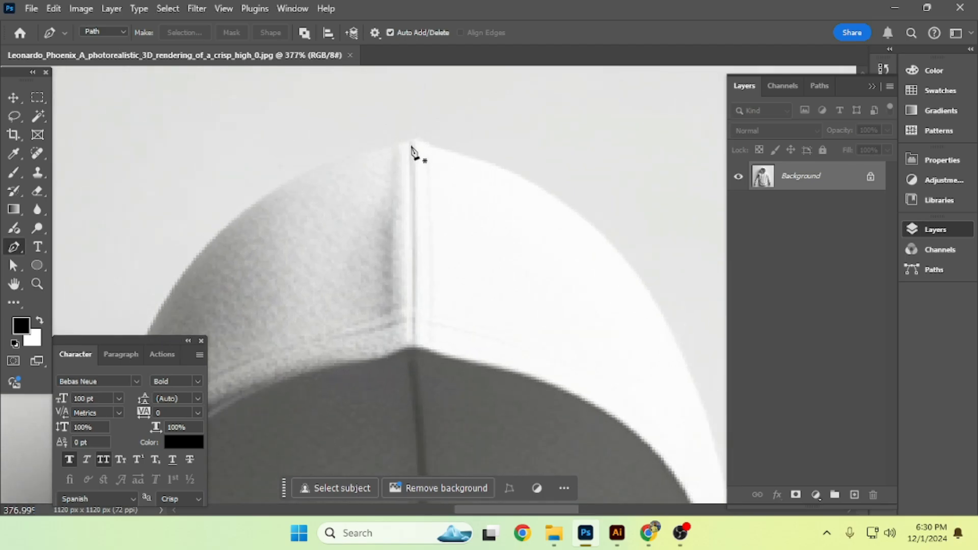
pyautogui.scroll(4, 412, 146)
pyautogui.scroll(2, 412, 147)
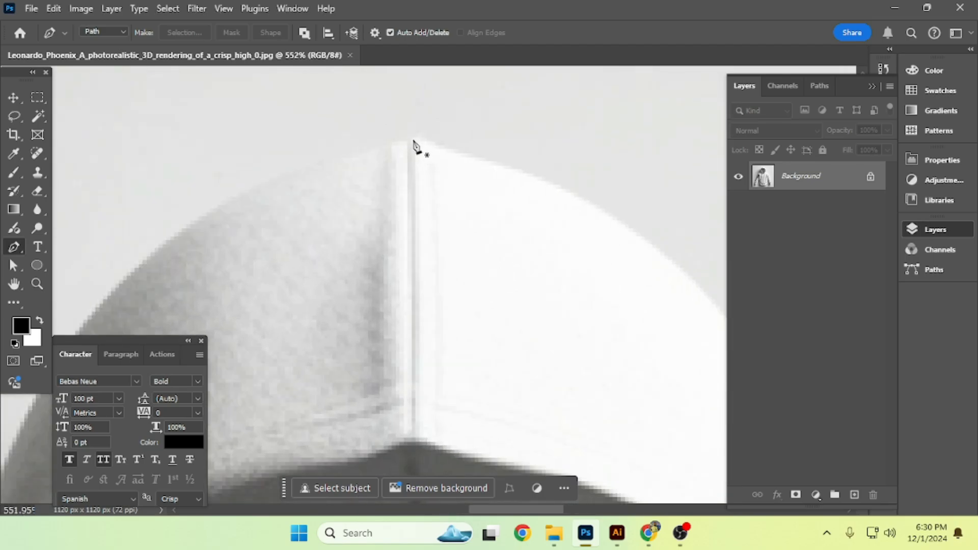
pyautogui.scroll(-1, 349, 148)
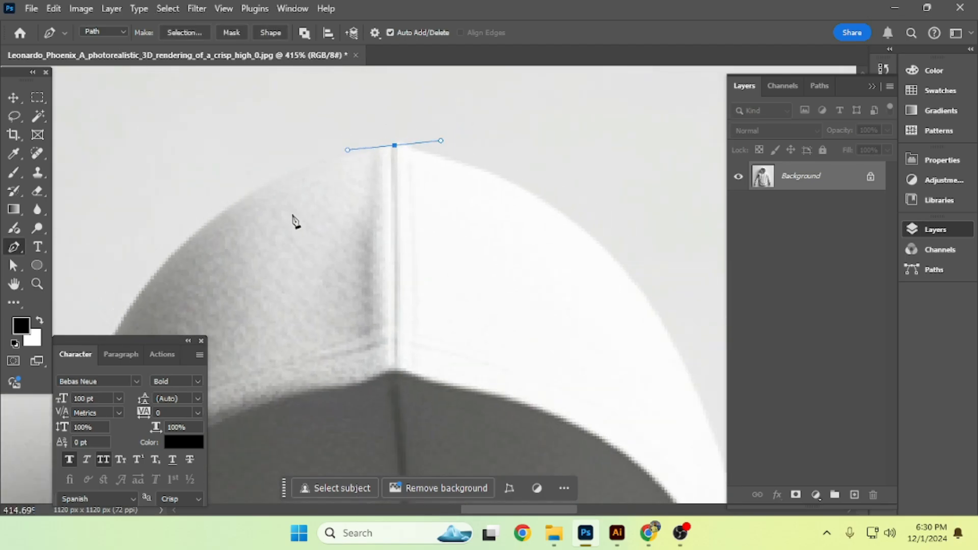
pyautogui.moveTo(186, 240); pyautogui.dragTo(410, 196)
pyautogui.scroll(-2, 410, 195)
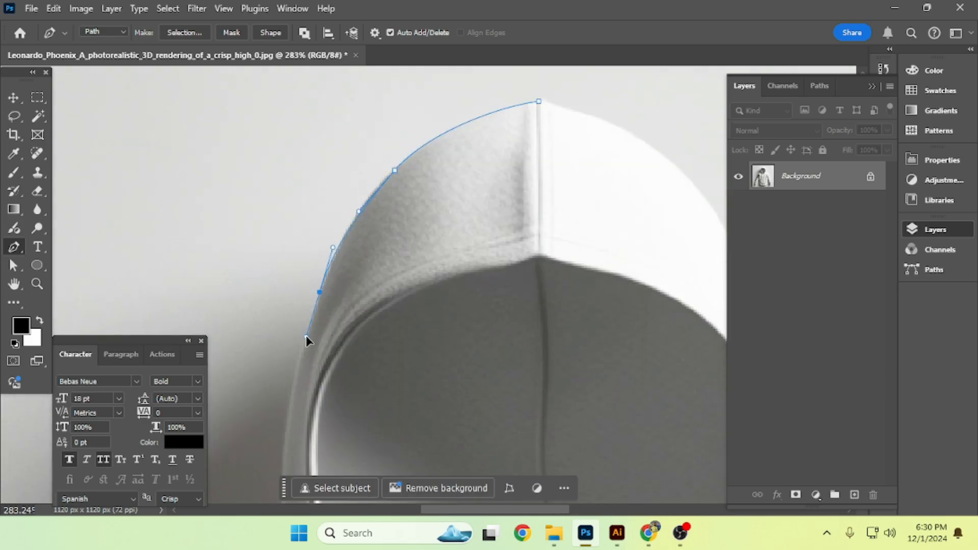
pyautogui.scroll(-2, 306, 341)
pyautogui.scroll(3, 357, 338)
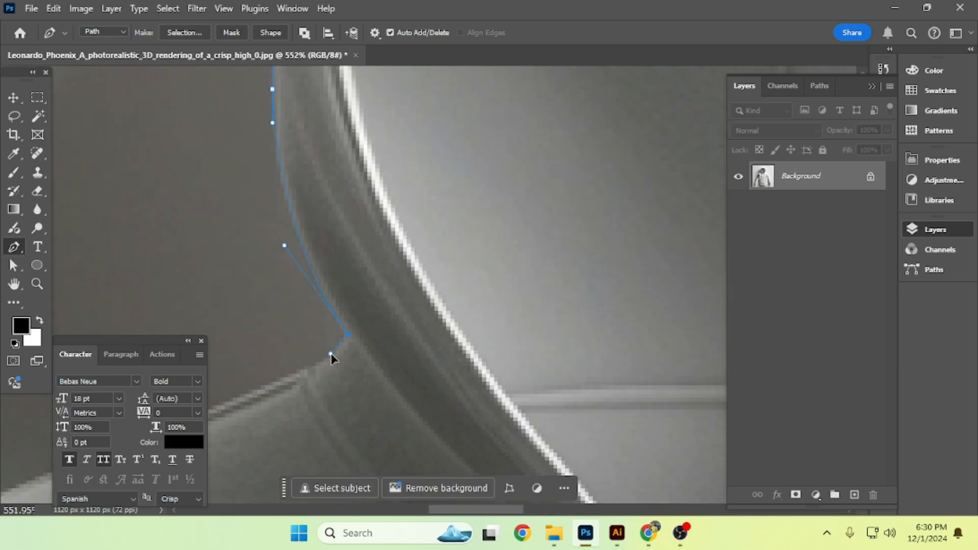
# Continue the path along the left shoulder and down the left sleeve's outer edge to the cuff seam
pyautogui.moveTo(312, 367); pyautogui.dragTo(293, 376)
pyautogui.moveTo(293, 375); pyautogui.dragTo(576, 198)
pyautogui.moveTo(323, 311); pyautogui.dragTo(267, 333)
pyautogui.moveTo(267, 332); pyautogui.dragTo(497, 174)
pyautogui.moveTo(375, 268); pyautogui.dragTo(326, 328)
pyautogui.moveTo(325, 328); pyautogui.dragTo(395, 199)
pyautogui.moveTo(287, 395); pyautogui.dragTo(258, 463)
pyautogui.moveTo(310, 407); pyautogui.dragTo(408, 158)
pyautogui.scroll(3, 378, 214)
pyautogui.moveTo(378, 277); pyautogui.dragTo(367, 305)
pyautogui.moveTo(343, 393); pyautogui.dragTo(327, 430)
pyautogui.moveTo(376, 309); pyautogui.dragTo(453, 77)
pyautogui.moveTo(363, 192); pyautogui.dragTo(360, 236)
pyautogui.moveTo(357, 312); pyautogui.dragTo(340, 357)
pyautogui.moveTo(292, 459); pyautogui.dragTo(348, 244)
pyautogui.moveTo(348, 248); pyautogui.dragTo(351, 323)
pyautogui.moveTo(303, 450); pyautogui.dragTo(320, 245)
pyautogui.moveTo(321, 244); pyautogui.dragTo(316, 286)
pyautogui.moveTo(286, 456); pyautogui.dragTo(258, 270)
pyautogui.moveTo(291, 327); pyautogui.dragTo(280, 379)
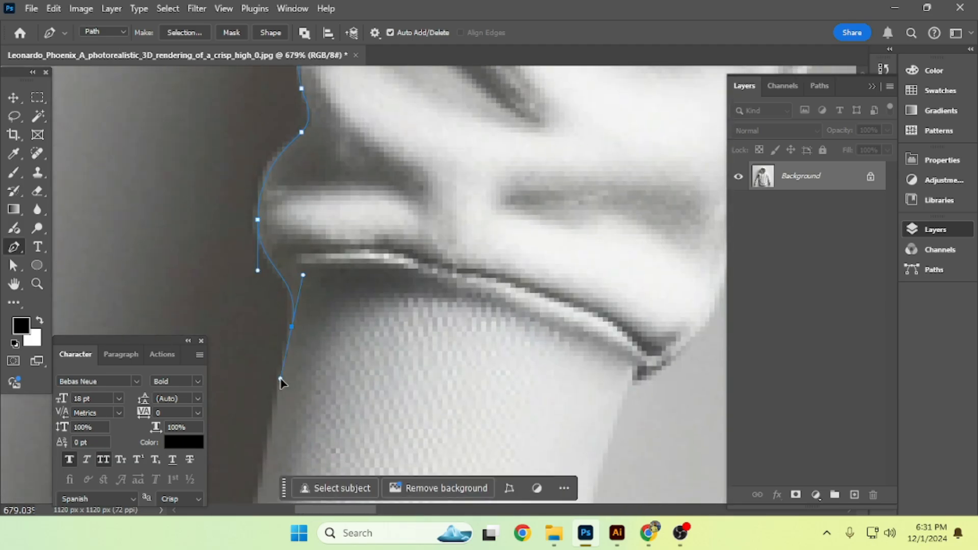
# Trace the path around the left cuff, following its outer edge, bottom opening and inner edge
pyautogui.moveTo(286, 428); pyautogui.dragTo(357, 148)
pyautogui.moveTo(334, 227); pyautogui.dragTo(324, 280)
pyautogui.scroll(3, 326, 283)
pyautogui.moveTo(329, 316); pyautogui.dragTo(347, 321)
pyautogui.moveTo(509, 331); pyautogui.dragTo(239, 236)
pyautogui.moveTo(221, 282); pyautogui.dragTo(395, 334)
pyautogui.moveTo(559, 323); pyautogui.dragTo(575, 245)
pyautogui.moveTo(523, 188); pyautogui.dragTo(541, 162)
# Continue the path up the left sleeve's inner edge above the cuff
pyautogui.moveTo(510, 237); pyautogui.dragTo(343, 482)
pyautogui.moveTo(393, 408); pyautogui.dragTo(407, 393)
pyautogui.moveTo(469, 229); pyautogui.dragTo(382, 448)
pyautogui.moveTo(393, 421); pyautogui.dragTo(415, 384)
pyautogui.scroll(-3, 455, 315)
pyautogui.moveTo(463, 250); pyautogui.dragTo(475, 228)
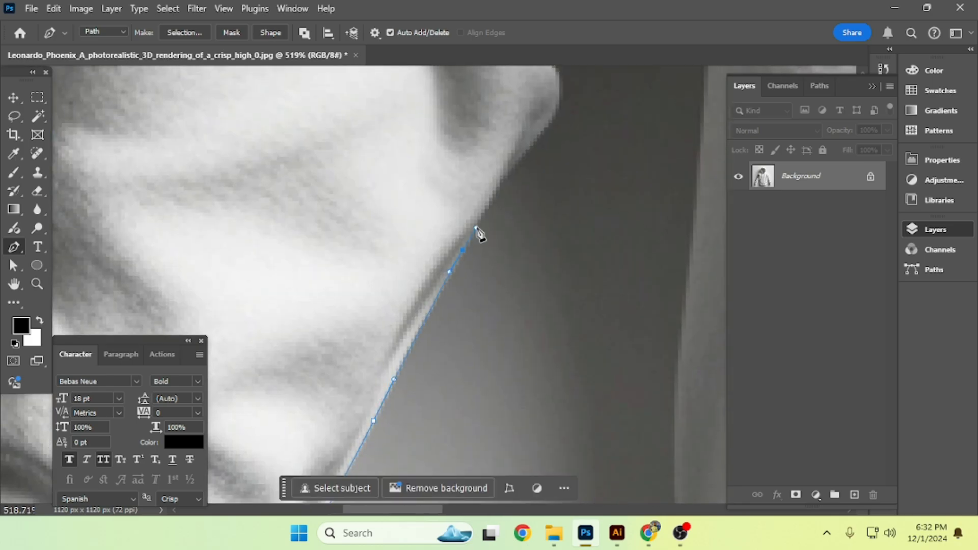
# Continue the Pen path along the hem's bottom edge and around its right corner
pyautogui.scroll(3, 479, 233)
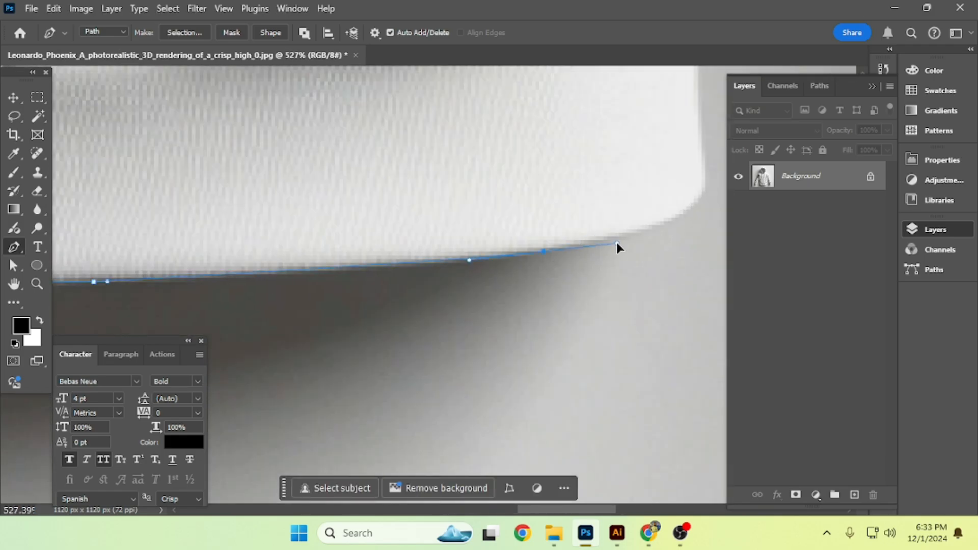
pyautogui.scroll(6, 617, 243)
pyautogui.moveTo(616, 243); pyautogui.dragTo(369, 333)
pyautogui.moveTo(506, 258); pyautogui.dragTo(512, 239)
pyautogui.moveTo(513, 188); pyautogui.dragTo(513, 163)
pyautogui.moveTo(513, 163); pyautogui.dragTo(558, 445)
# Trace the path up the right side of the hoodie's body to the armpit
pyautogui.scroll(-2, 558, 445)
pyautogui.moveTo(553, 207); pyautogui.dragTo(552, 197)
pyautogui.scroll(-4, 603, 146)
pyautogui.moveTo(559, 334); pyautogui.dragTo(557, 310)
pyautogui.moveTo(546, 424); pyautogui.dragTo(546, 376)
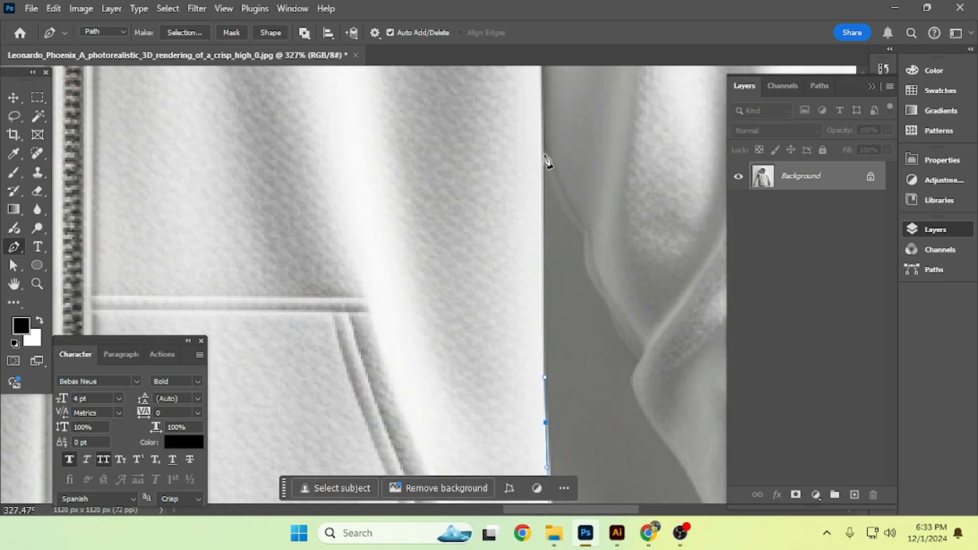
pyautogui.scroll(3, 548, 161)
pyautogui.click(537, 120)
# Continue the path from the right armpit down the upper part of the right sleeve's inner edge
pyautogui.moveTo(566, 212); pyautogui.dragTo(596, 265)
pyautogui.moveTo(616, 291); pyautogui.dragTo(580, 345)
pyautogui.moveTo(602, 398); pyautogui.dragTo(356, 102)
pyautogui.moveTo(376, 126); pyautogui.dragTo(358, 146)
pyautogui.moveTo(422, 300); pyautogui.dragTo(346, 144)
pyautogui.moveTo(344, 144); pyautogui.dragTo(347, 68)
pyautogui.moveTo(491, 291); pyautogui.dragTo(501, 352)
pyautogui.scroll(-4, 472, 305)
# Trace the lower part of the right sleeve's inner edge down past the cuff seam
pyautogui.moveTo(512, 398); pyautogui.dragTo(518, 416)
pyautogui.scroll(6, 537, 448)
pyautogui.moveTo(545, 452); pyautogui.dragTo(543, 362)
pyautogui.moveTo(536, 388); pyautogui.dragTo(543, 407)
pyautogui.moveTo(582, 430); pyautogui.dragTo(608, 443)
pyautogui.moveTo(616, 451); pyautogui.dragTo(482, 117)
pyautogui.moveTo(493, 145); pyautogui.dragTo(501, 174)
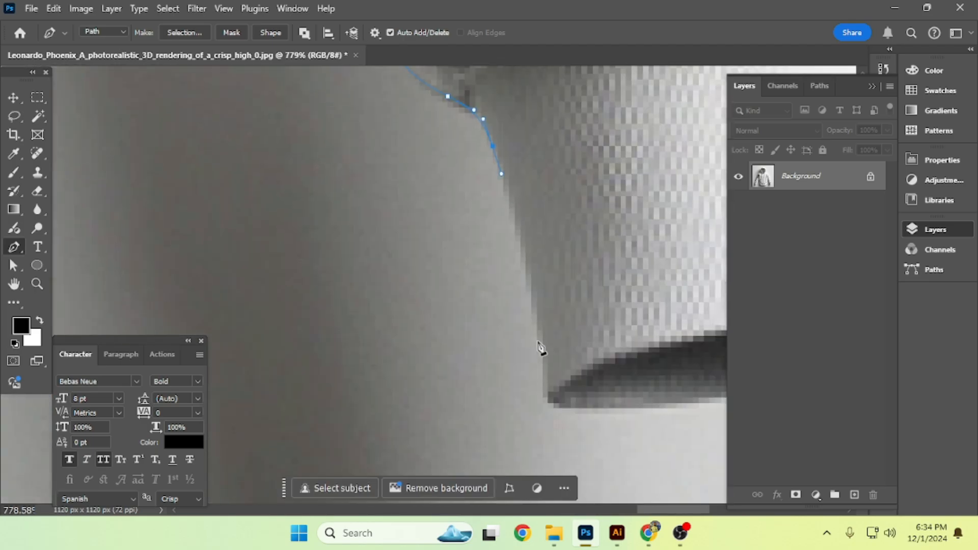
# Trace around the right cuff's bottom opening and up its outer edge to the cuff seam
pyautogui.moveTo(558, 400); pyautogui.dragTo(576, 409)
pyautogui.moveTo(636, 398); pyautogui.dragTo(303, 331)
pyautogui.moveTo(475, 317); pyautogui.dragTo(511, 251)
pyautogui.click(594, 256)
pyautogui.scroll(1, 563, 280)
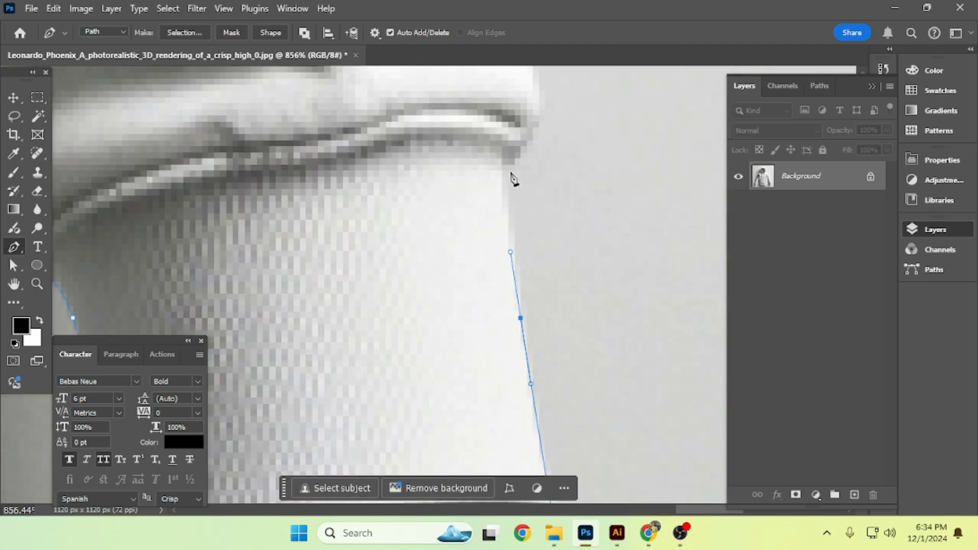
pyautogui.click(512, 162)
# Continue the path up the right sleeve's outer edge, following the folds above the cuff
pyautogui.moveTo(519, 365); pyautogui.dragTo(519, 327)
pyautogui.moveTo(497, 222); pyautogui.dragTo(481, 193)
pyautogui.moveTo(482, 193); pyautogui.dragTo(501, 447)
pyautogui.moveTo(453, 367); pyautogui.dragTo(454, 323)
pyautogui.moveTo(449, 223); pyautogui.dragTo(438, 193)
pyautogui.moveTo(438, 193); pyautogui.dragTo(456, 456)
pyautogui.moveTo(426, 382); pyautogui.dragTo(429, 334)
pyautogui.moveTo(384, 142); pyautogui.dragTo(367, 71)
pyautogui.scroll(-4, 366, 71)
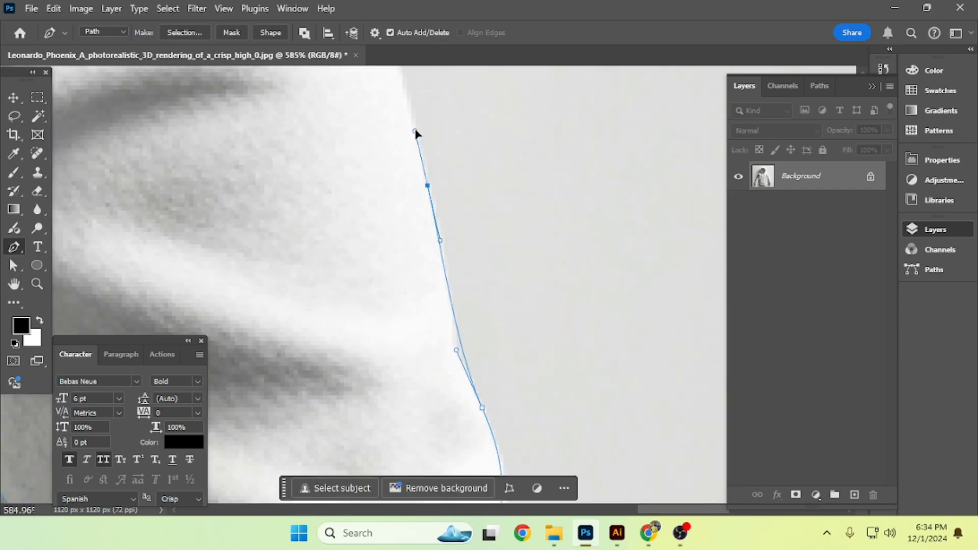
# Trace the right sleeve's outer edge along the upper arm to the shoulder
pyautogui.moveTo(467, 325); pyautogui.dragTo(485, 375)
pyautogui.moveTo(372, 158); pyautogui.dragTo(598, 406)
pyautogui.scroll(-4, 598, 406)
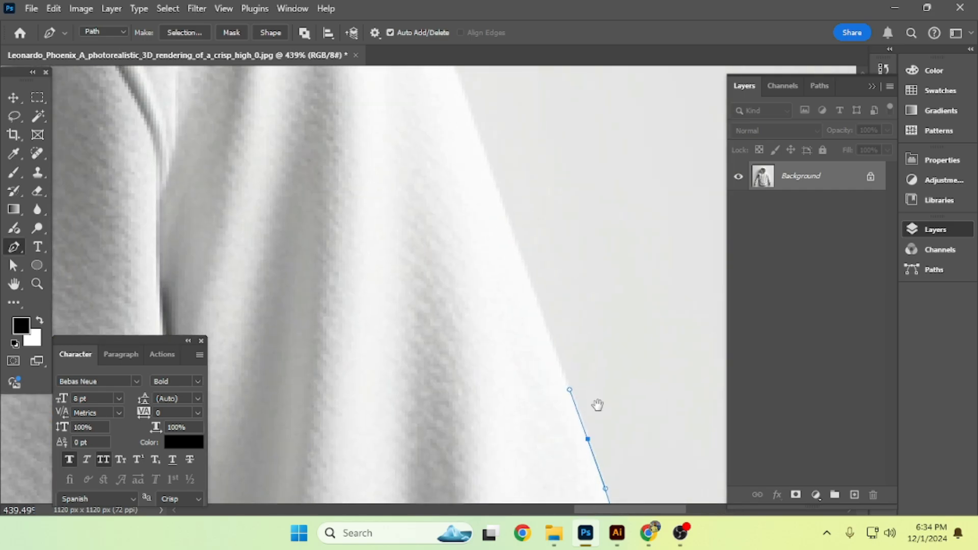
pyautogui.moveTo(459, 142); pyautogui.dragTo(548, 398)
pyautogui.moveTo(457, 182); pyautogui.dragTo(646, 295)
pyautogui.moveTo(539, 177); pyautogui.dragTo(605, 333)
# Trace along the right shoulder and up the hood's right edge, closing the outline path
pyautogui.moveTo(304, 205); pyautogui.dragTo(353, 365)
pyautogui.scroll(-5, 328, 172)
pyautogui.moveTo(380, 267); pyautogui.dragTo(413, 375)
pyautogui.moveTo(378, 223); pyautogui.dragTo(492, 347)
pyautogui.moveTo(391, 205); pyautogui.dragTo(328, 151)
pyautogui.moveTo(200, 114); pyautogui.dragTo(185, 114)
pyautogui.keyDown('ctrl'); pyautogui.click(309, 142); pyautogui.keyUp('ctrl')
pyautogui.moveTo(299, 111); pyautogui.dragTo(325, 144)
# Convert the hoodie outline path to a selection and add a layer mask from it to hide the background
pyautogui.press('v')
pyautogui.scroll(-15, 325, 145)
pyautogui.scroll(3, 315, 279)
pyautogui.scroll(-3, 315, 279)
pyautogui.click(819, 86)
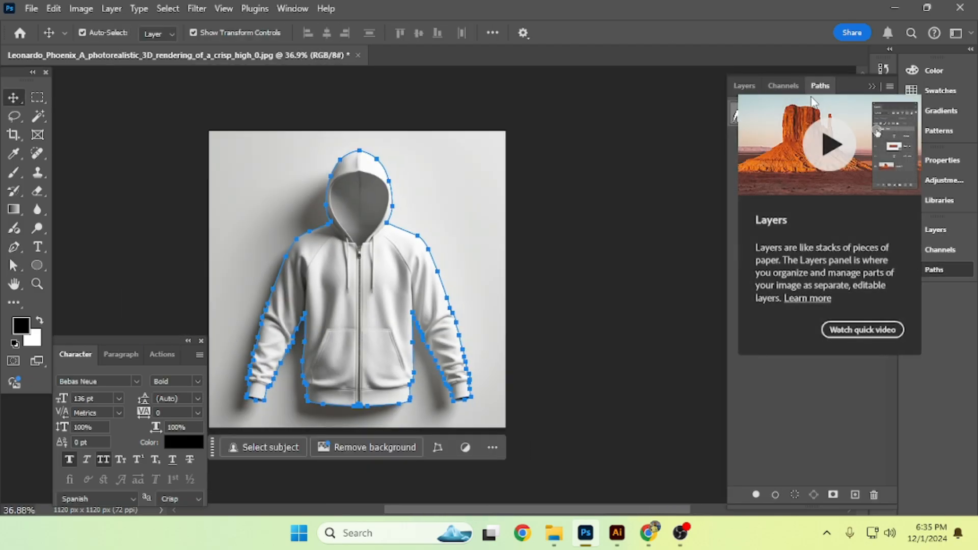
pyautogui.click(744, 85)
pyautogui.hotkey('ctrl', 'Return')
pyautogui.click(795, 494)
pyautogui.scroll(1, 535, 270)
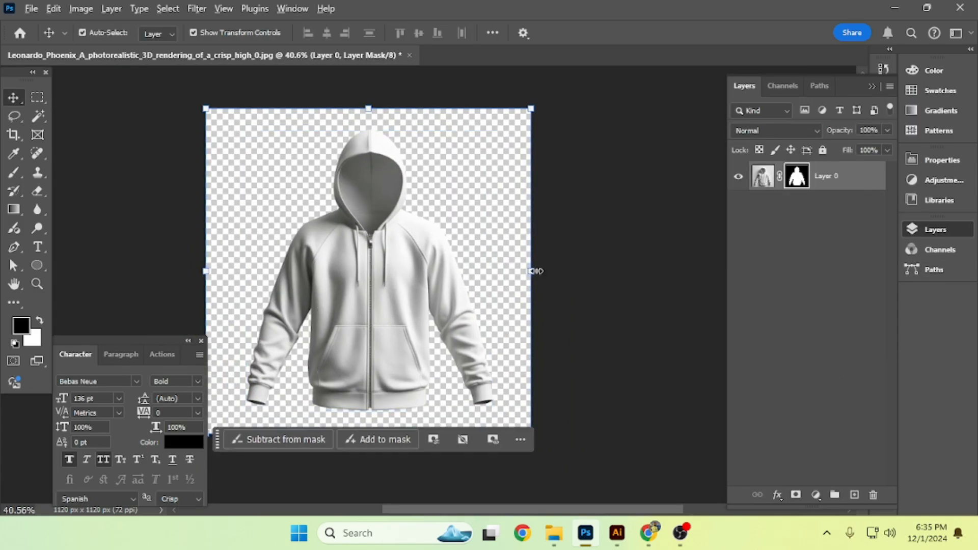
# Target the layer's image and trace a new Pen path along the hood's left neckline seam to the zipper top
pyautogui.click(762, 175)
pyautogui.scroll(9, 423, 217)
pyautogui.scroll(-6, 367, 224)
pyautogui.scroll(-1, 439, 284)
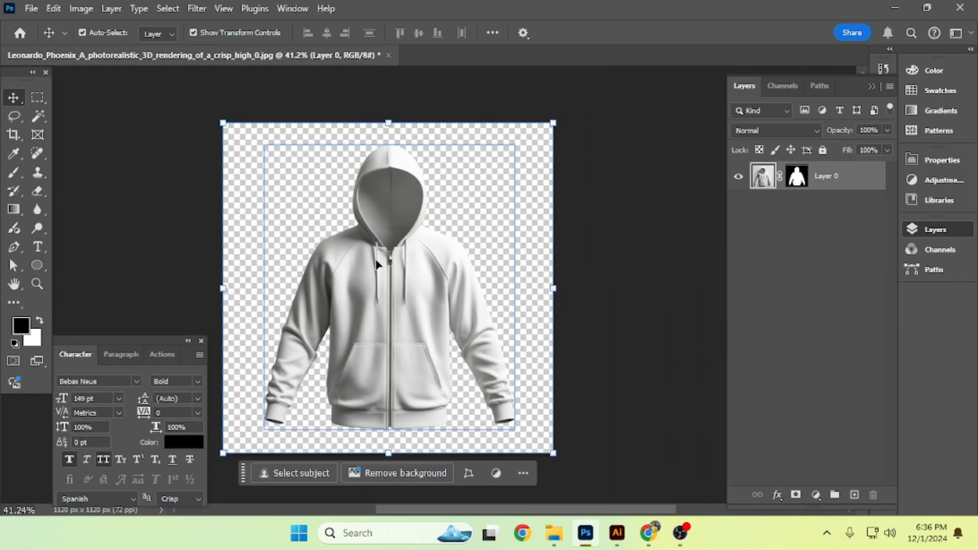
pyautogui.scroll(5, 349, 261)
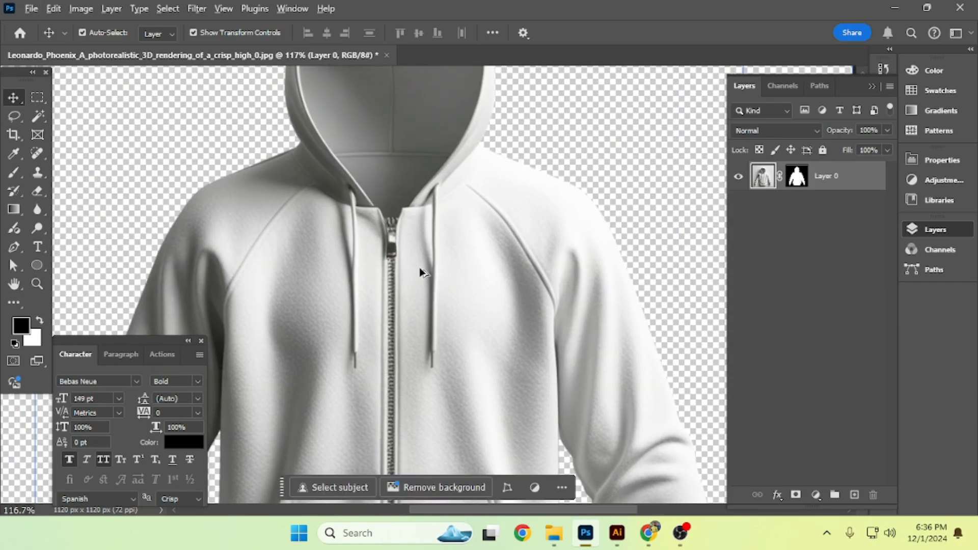
pyautogui.scroll(-2, 419, 267)
pyautogui.press('p')
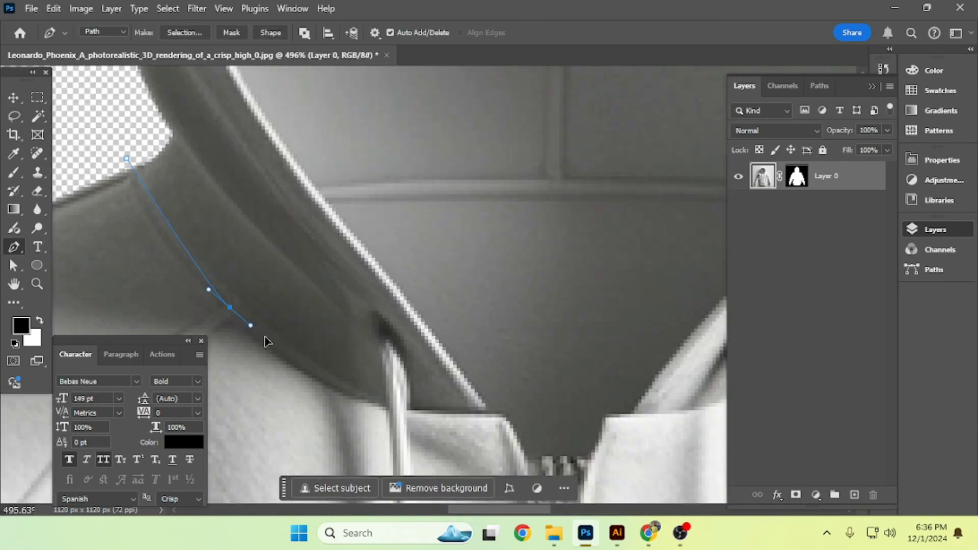
pyautogui.scroll(3, 505, 416)
pyautogui.click(458, 449)
pyautogui.click(476, 449)
pyautogui.moveTo(496, 439); pyautogui.dragTo(506, 446)
pyautogui.scroll(4, 506, 448)
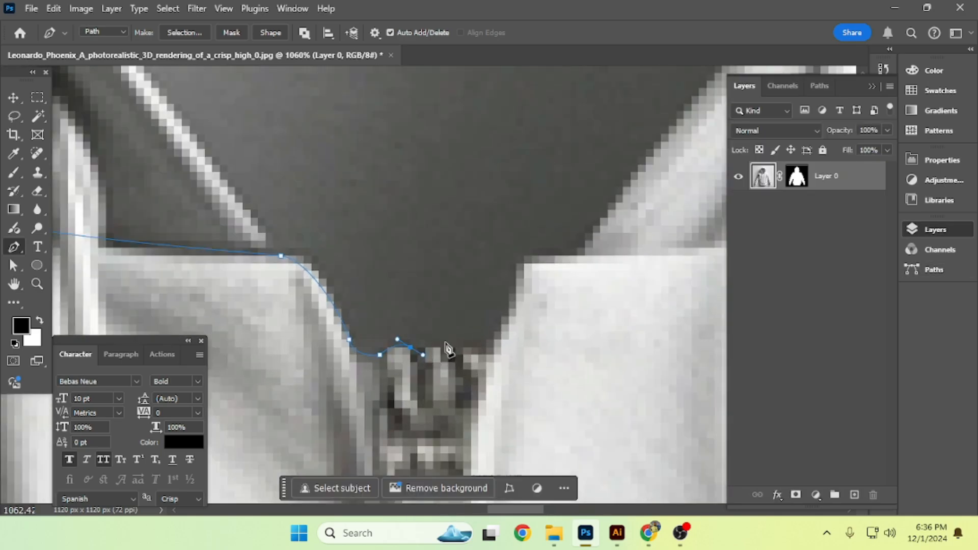
# Continue across the zipper top and right neckline, close the path loosely around the hood and name it Hood
pyautogui.click(441, 347)
pyautogui.click(491, 357)
pyautogui.click(530, 258)
pyautogui.scroll(-8, 511, 329)
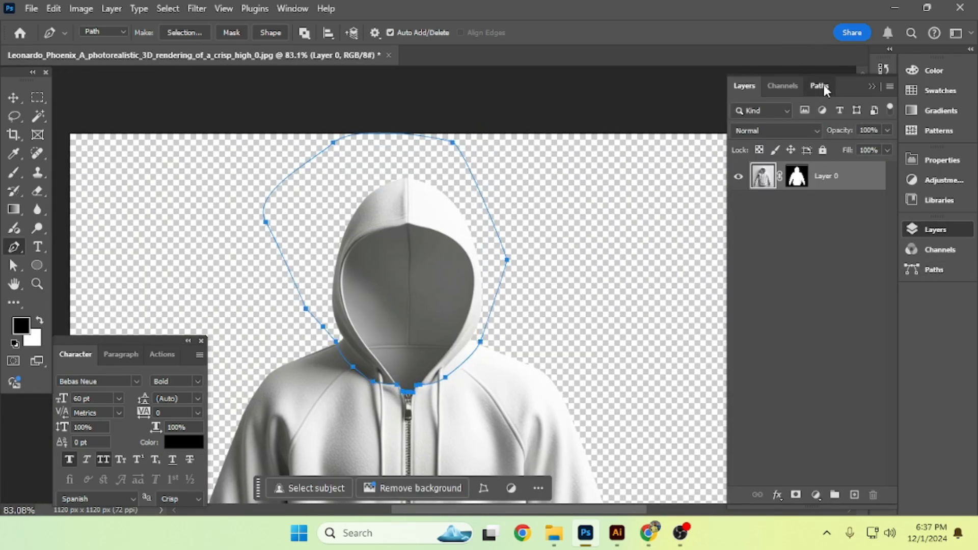
pyautogui.click(817, 87)
pyautogui.scroll(-3, 617, 206)
# Start a new path at the top of the right raglan seam and trace down along the seam
pyautogui.click(410, 181)
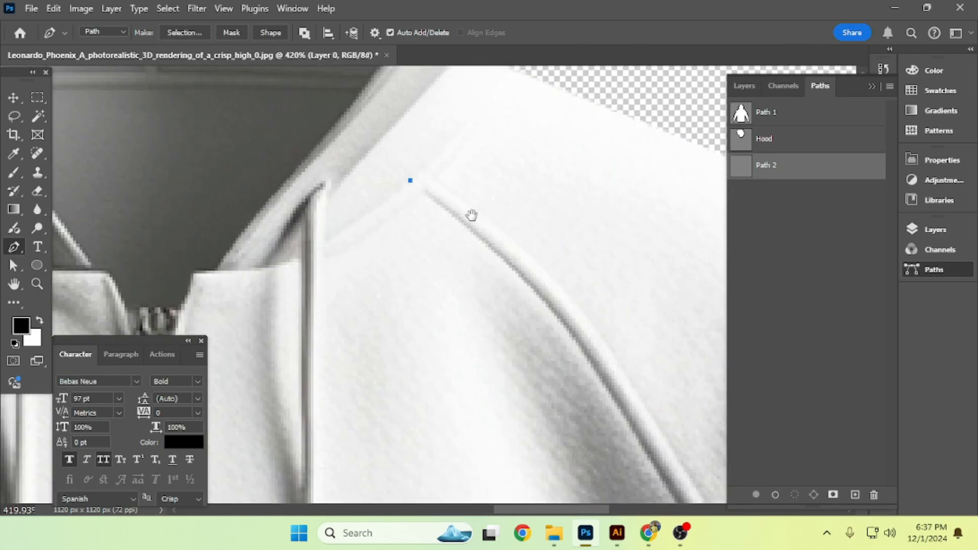
pyautogui.moveTo(472, 216); pyautogui.dragTo(414, 105)
pyautogui.scroll(-3, 415, 105)
pyautogui.moveTo(448, 146); pyautogui.dragTo(474, 175)
pyautogui.moveTo(531, 277); pyautogui.dragTo(567, 338)
pyautogui.scroll(3, 548, 310)
pyautogui.keyDown('alt'); pyautogui.click(516, 243); pyautogui.keyUp('alt')
# Continue the path down the right armhole seam and close it loosely around the right sleeve
pyautogui.scroll(-2, 540, 290)
pyautogui.scroll(-4, 565, 336)
pyautogui.moveTo(508, 283); pyautogui.dragTo(515, 336)
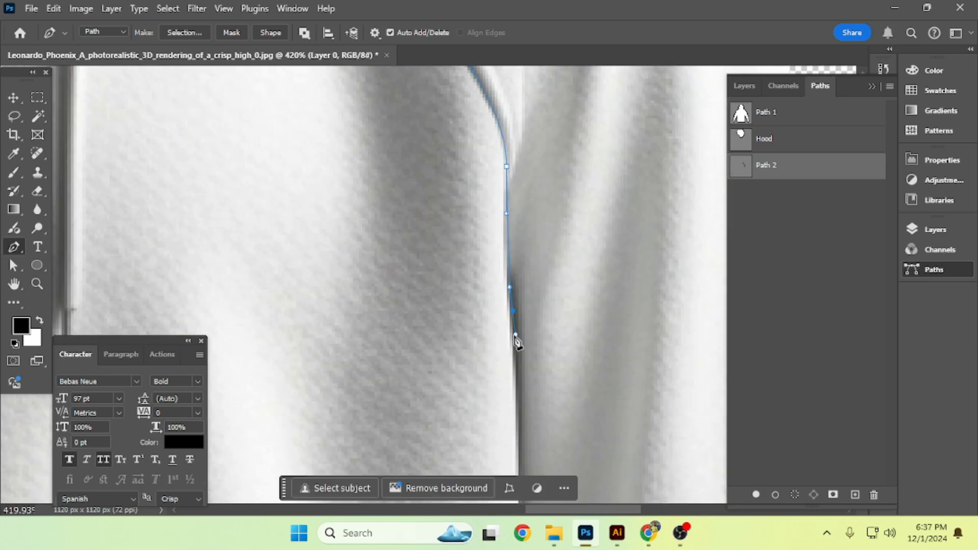
pyautogui.scroll(-5, 515, 336)
pyautogui.moveTo(507, 196); pyautogui.dragTo(508, 230)
pyautogui.click(512, 323)
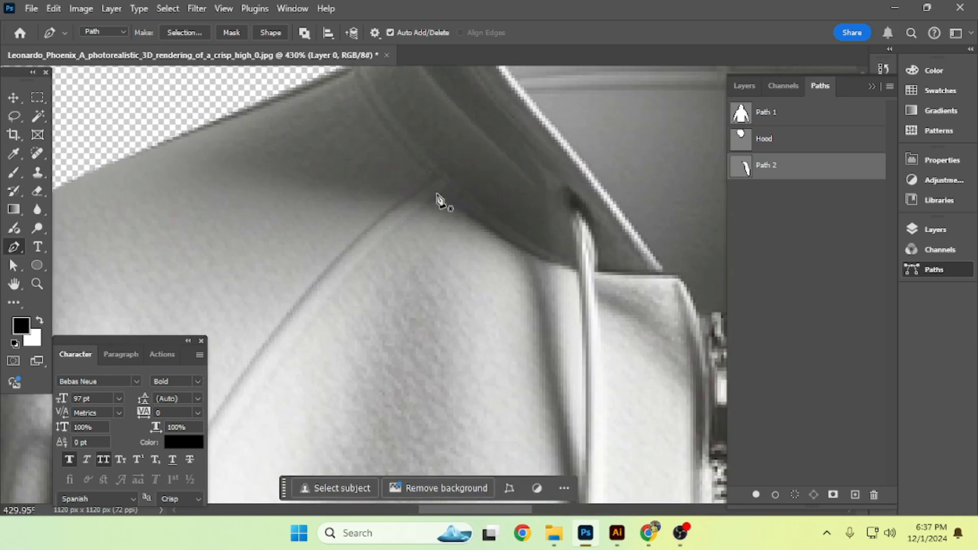
# Start a second shape at the top of the left raglan seam and trace down along the seam
pyautogui.click(437, 197)
pyautogui.moveTo(366, 253); pyautogui.dragTo(298, 340)
pyautogui.moveTo(298, 341); pyautogui.dragTo(430, 188)
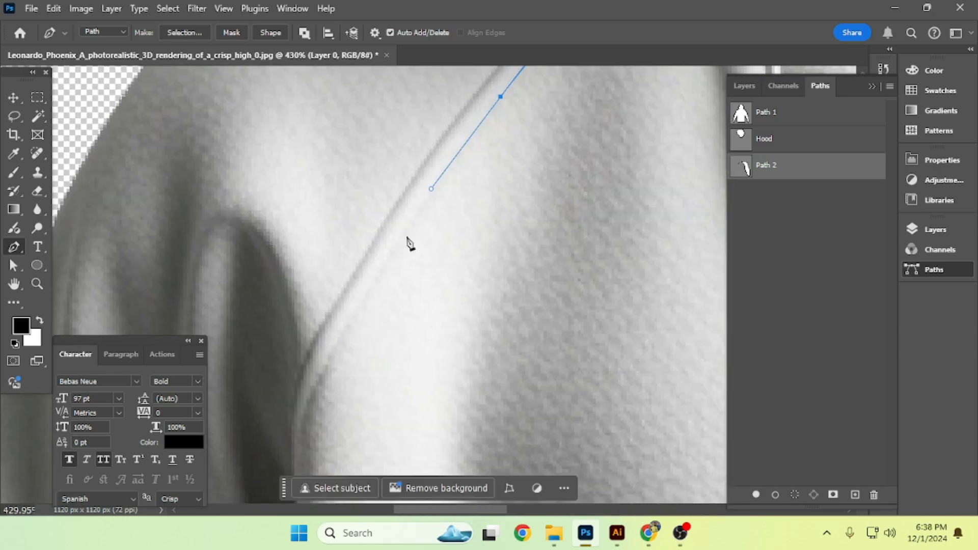
pyautogui.moveTo(343, 344); pyautogui.dragTo(315, 393)
pyautogui.moveTo(314, 392); pyautogui.dragTo(419, 109)
# Continue down the left armhole, close the shape loosely around the left sleeve and name the path Sleeve
pyautogui.moveTo(408, 178); pyautogui.dragTo(408, 216)
pyautogui.moveTo(408, 359); pyautogui.dragTo(403, 404)
pyautogui.moveTo(395, 438); pyautogui.dragTo(382, 349)
pyautogui.scroll(-10, 383, 312)
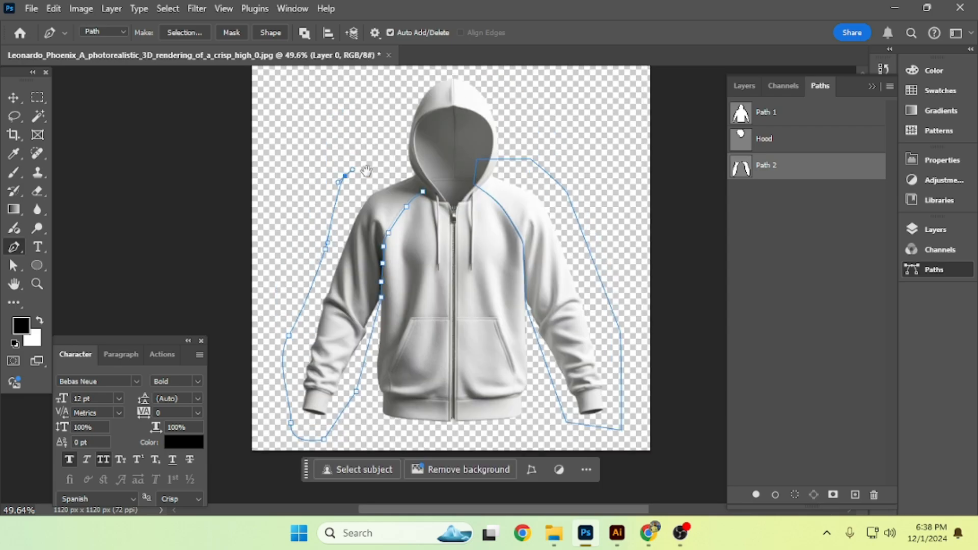
pyautogui.doubleClick(766, 165)
pyautogui.write('Sleeve')
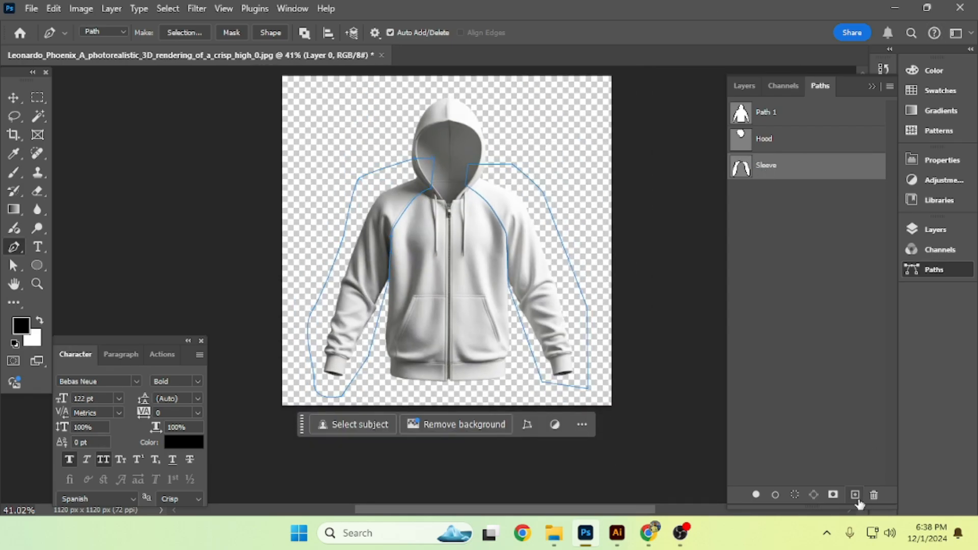
# Create a new path and trace the right drawstring's edge down from the hood
pyautogui.click(856, 495)
pyautogui.scroll(10, 462, 200)
pyautogui.click(478, 136)
pyautogui.moveTo(449, 171); pyautogui.dragTo(443, 194)
pyautogui.scroll(-2, 446, 331)
pyautogui.moveTo(450, 368); pyautogui.dragTo(450, 401)
pyautogui.moveTo(450, 401); pyautogui.dragTo(435, 177)
pyautogui.moveTo(432, 381); pyautogui.dragTo(432, 408)
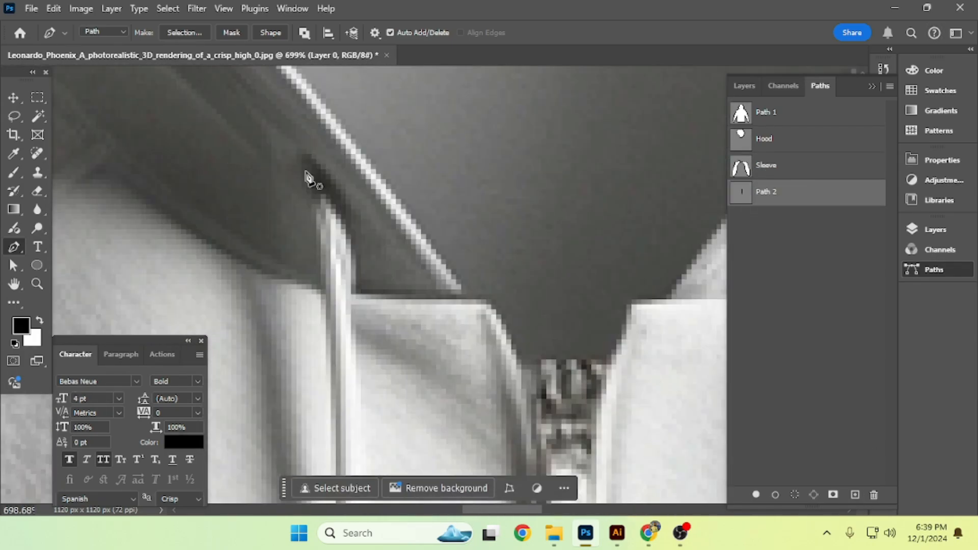
# Trace the left drawstring and its tip as a closed shape, and name the path Cord
pyautogui.click(310, 160)
pyautogui.moveTo(350, 230); pyautogui.dragTo(350, 262)
pyautogui.moveTo(355, 395); pyautogui.dragTo(357, 418)
pyautogui.scroll(-7, 359, 418)
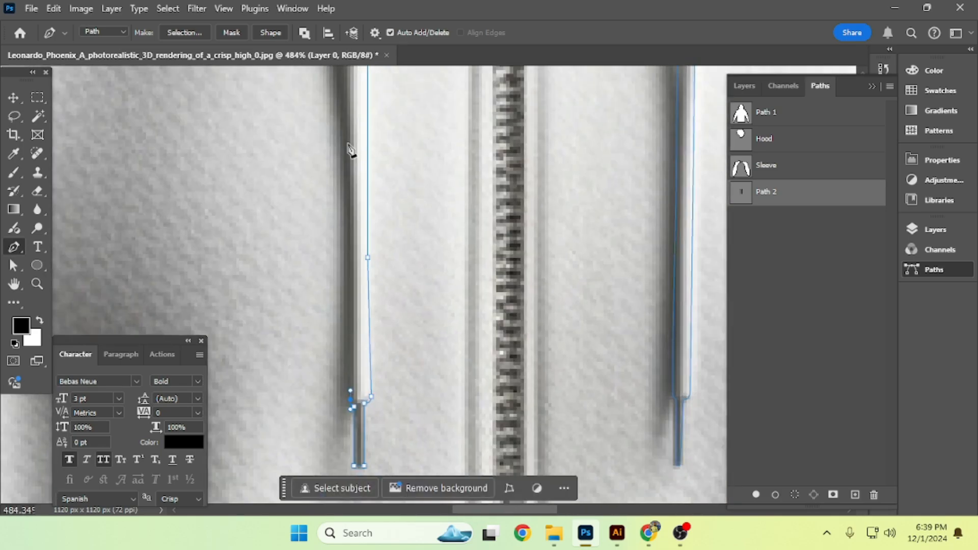
pyautogui.moveTo(351, 151); pyautogui.dragTo(367, 316)
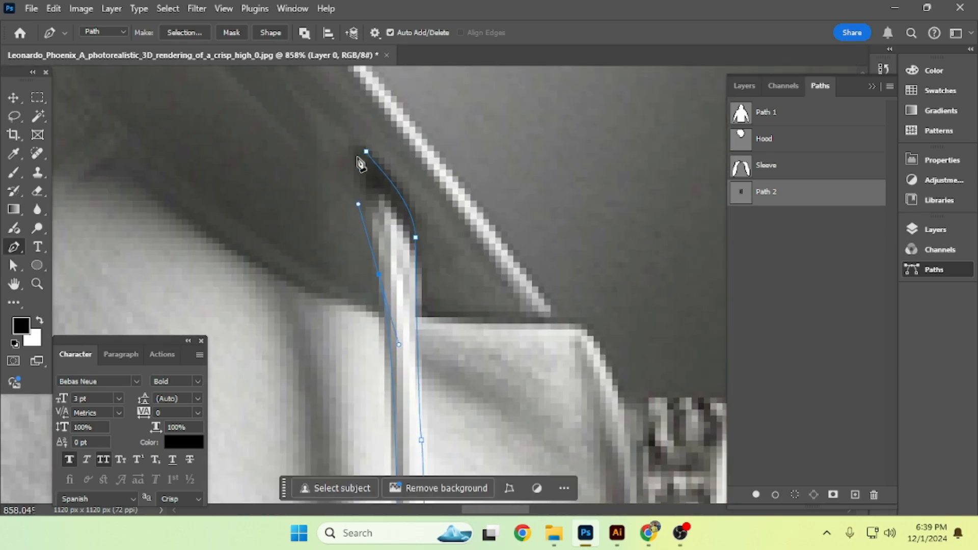
pyautogui.write('Cord')
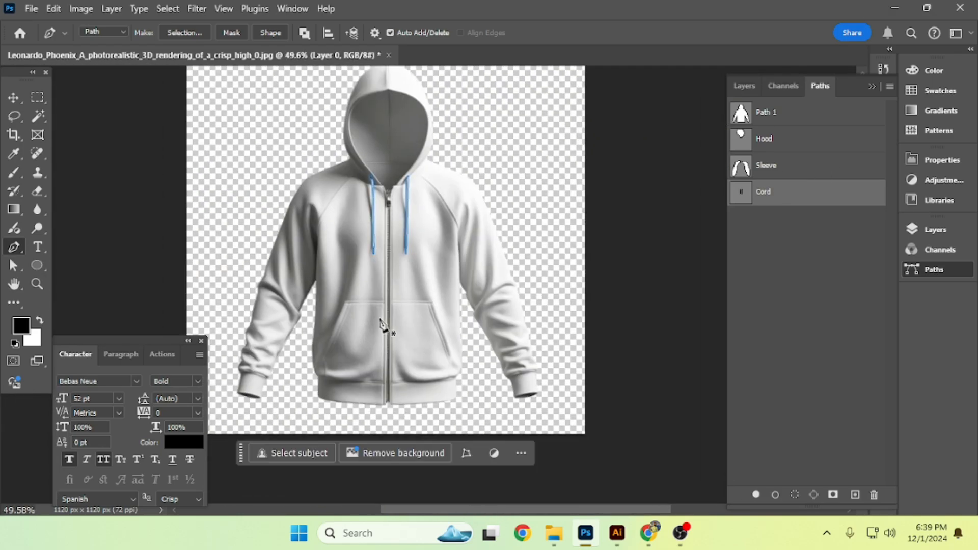
# Trace the seam above the ribbed hem band and close the shape loosely around the band
pyautogui.scroll(10, 381, 324)
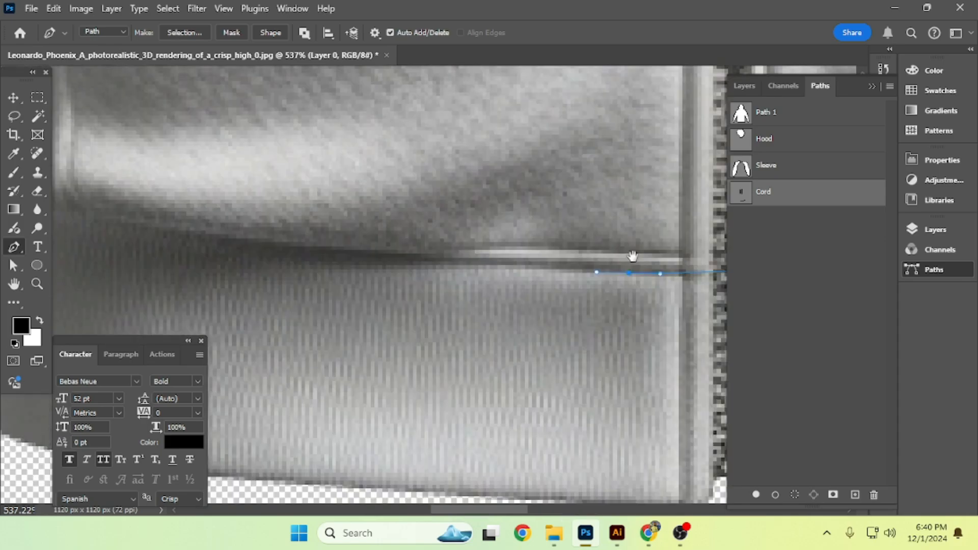
pyautogui.moveTo(633, 256); pyautogui.dragTo(915, 278)
pyautogui.moveTo(587, 273); pyautogui.dragTo(531, 269)
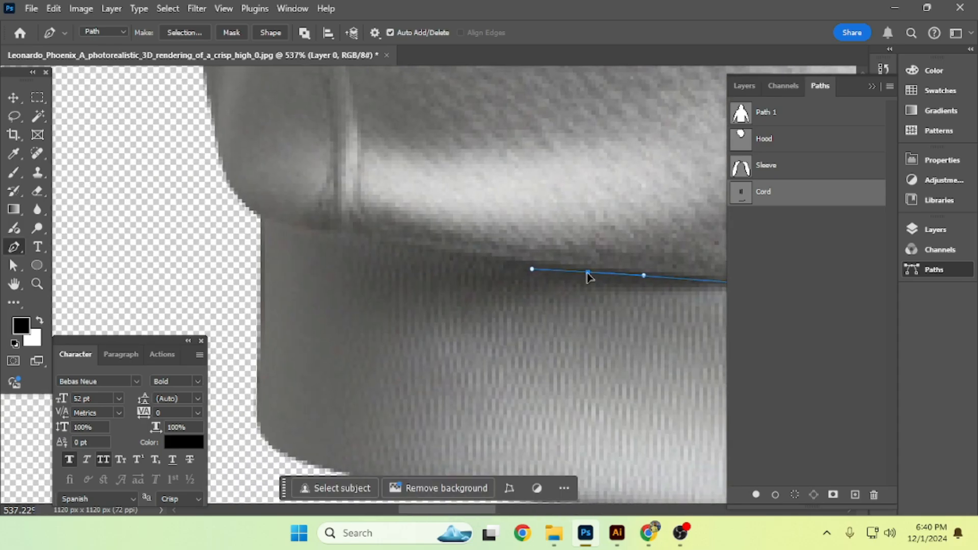
pyautogui.click(376, 326)
pyautogui.click(535, 334)
pyautogui.click(630, 303)
pyautogui.click(589, 235)
pyautogui.scroll(-5, 584, 256)
# Separate the hem band shape from the Cord path using a duplicate path, and name the duplicate Bottom
pyautogui.moveTo(807, 191); pyautogui.dragTo(855, 494)
pyautogui.press('a')
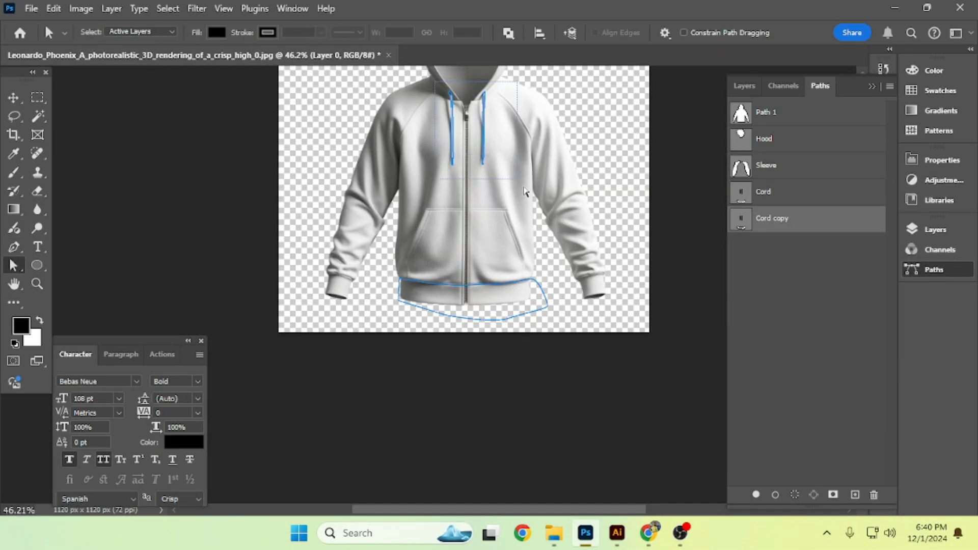
pyautogui.click(771, 192)
pyautogui.doubleClick(772, 219)
pyautogui.write('Bottom')
pyautogui.press('Return')
# Create a new path and trace the right cuff's seam from its outer edge inward
pyautogui.click(854, 494)
pyautogui.press('p')
pyautogui.scroll(10, 600, 285)
pyautogui.click(659, 203)
pyautogui.moveTo(519, 190); pyautogui.dragTo(479, 203)
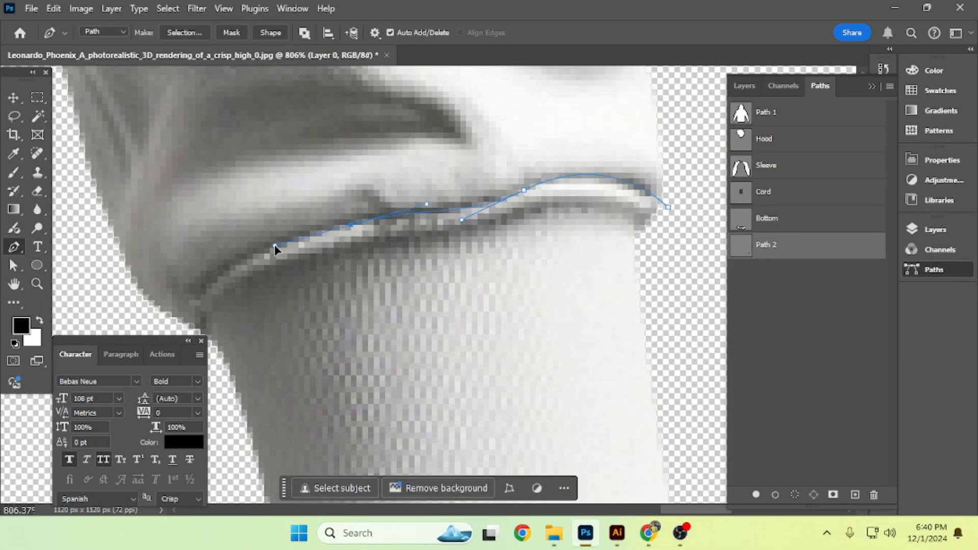
# Trace the left cuff along its seam, close the shape around the cuff and name the path cuff
pyautogui.scroll(5, 536, 376)
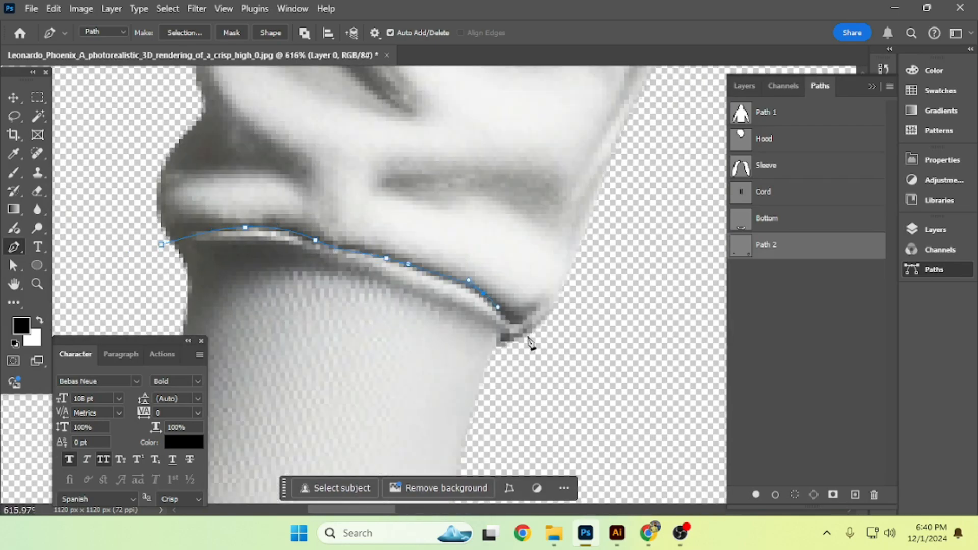
pyautogui.click(528, 337)
pyautogui.scroll(-5, 528, 336)
pyautogui.click(434, 340)
pyautogui.click(365, 267)
pyautogui.doubleClick(767, 245)
pyautogui.write('cuff')
pyautogui.press('Return')
# Create a new path and trace the zipper's left edge from the top of the slider downward
pyautogui.scroll(10, 413, 163)
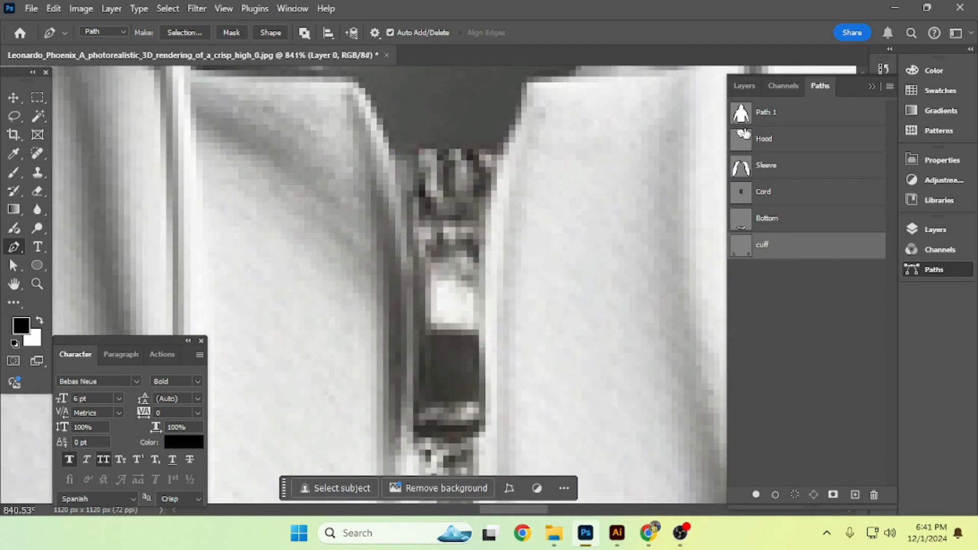
pyautogui.click(745, 133)
pyautogui.click(855, 494)
pyautogui.click(394, 152)
pyautogui.click(411, 221)
pyautogui.click(413, 354)
pyautogui.scroll(-8, 430, 321)
pyautogui.click(407, 336)
pyautogui.scroll(3, 410, 373)
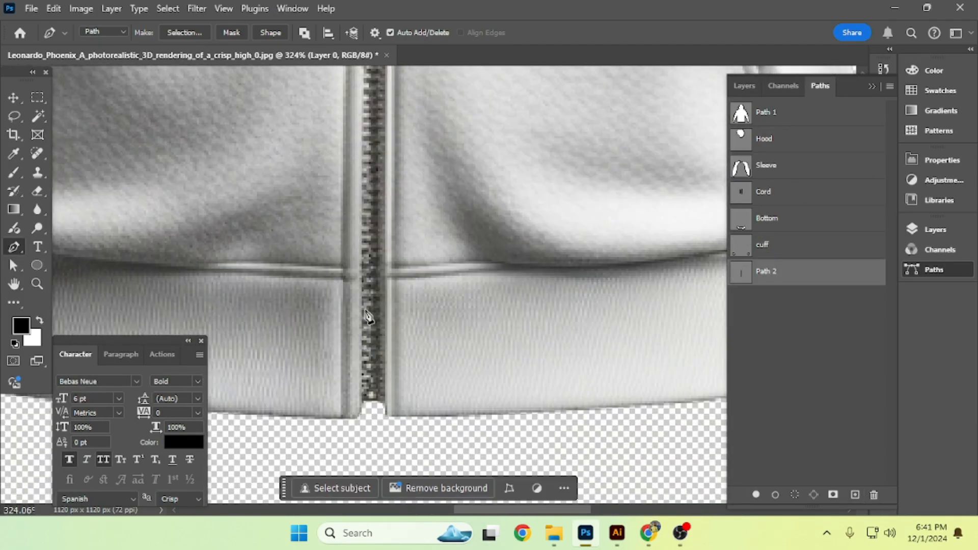
# Trace around the zipper's lower end and back up its right edge, close the shape and name the path Zip
pyautogui.scroll(4, 365, 368)
pyautogui.click(366, 405)
pyautogui.scroll(3, 403, 360)
pyautogui.click(402, 429)
pyautogui.scroll(-8, 418, 306)
pyautogui.moveTo(427, 158); pyautogui.dragTo(428, 151)
pyautogui.scroll(-5, 442, 214)
pyautogui.scroll(8, 453, 156)
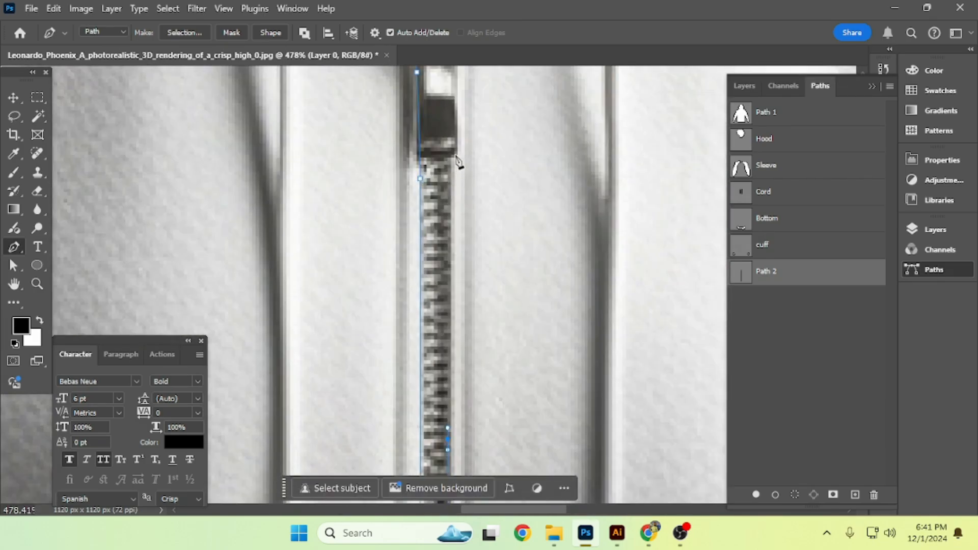
pyautogui.scroll(5, 458, 162)
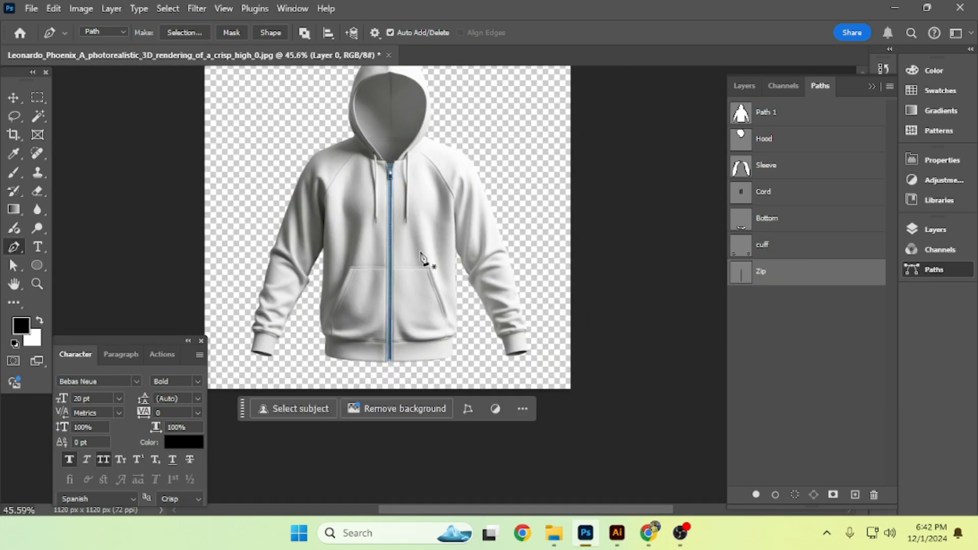
# Duplicate the masked hoodie layer twice to get three stacked copies
pyautogui.press('v')
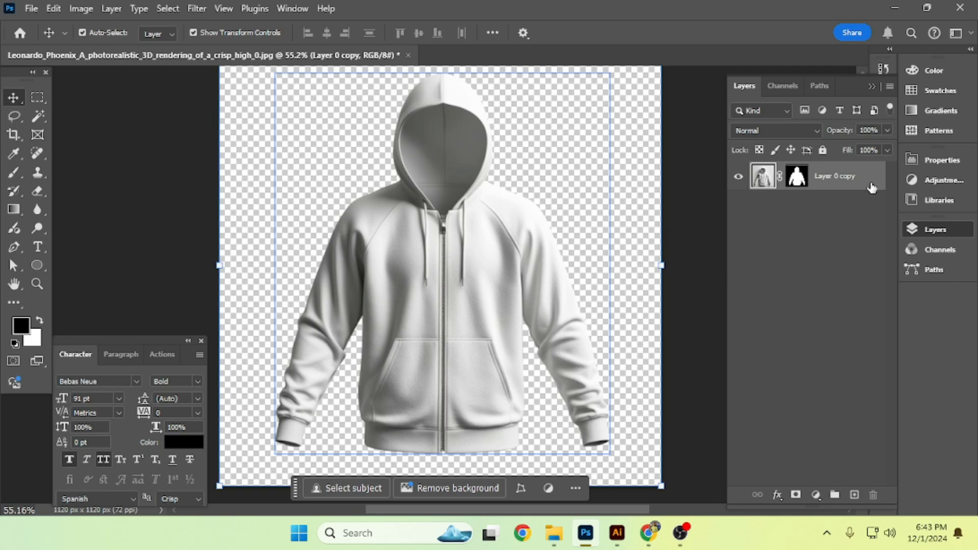
pyautogui.moveTo(872, 182); pyautogui.dragTo(851, 191)
pyautogui.hotkey('ctrl', 'j')
pyautogui.hotkey('ctrl', 'j')
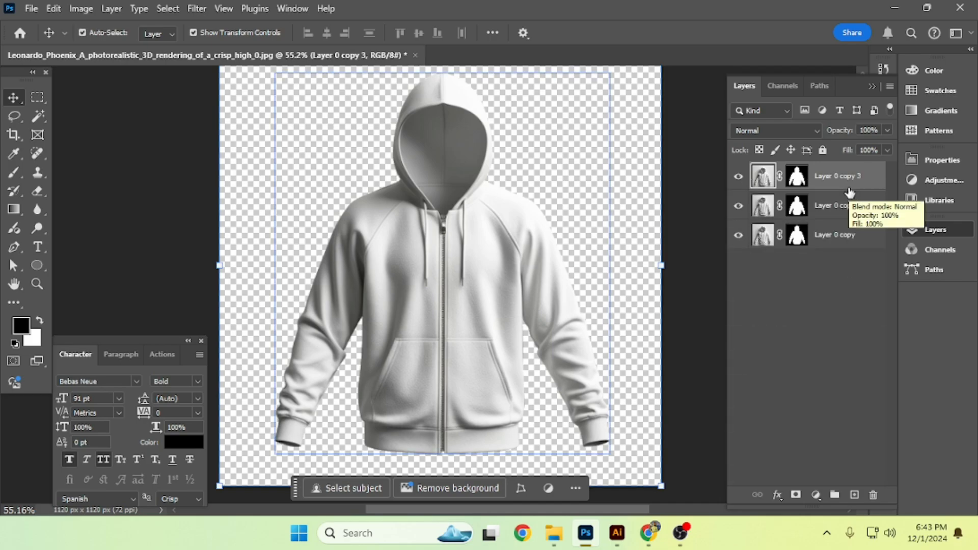
# Convert each of the three hoodie layers into its own smart object
pyautogui.rightClick(849, 193)
pyautogui.rightClick(858, 180)
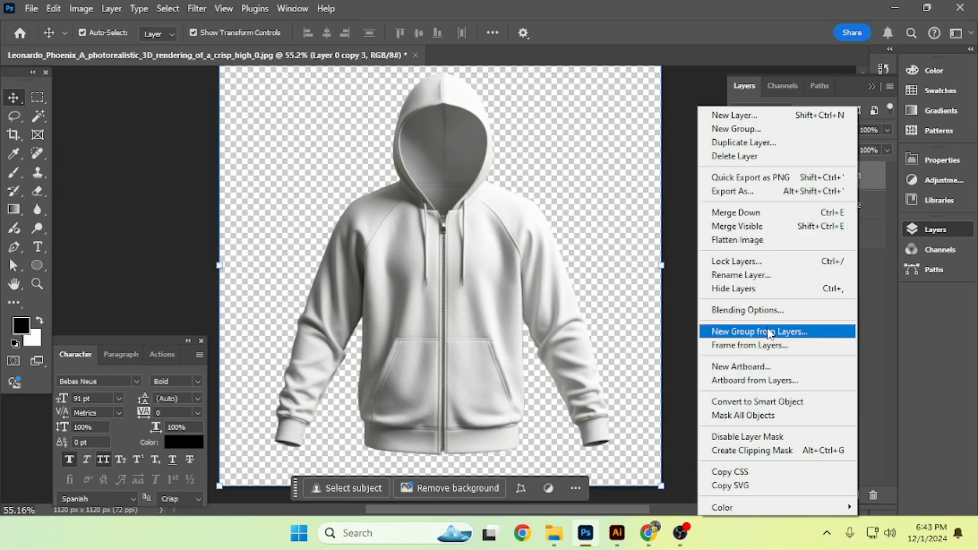
pyautogui.click(776, 402)
pyautogui.click(856, 204)
pyautogui.rightClick(858, 204)
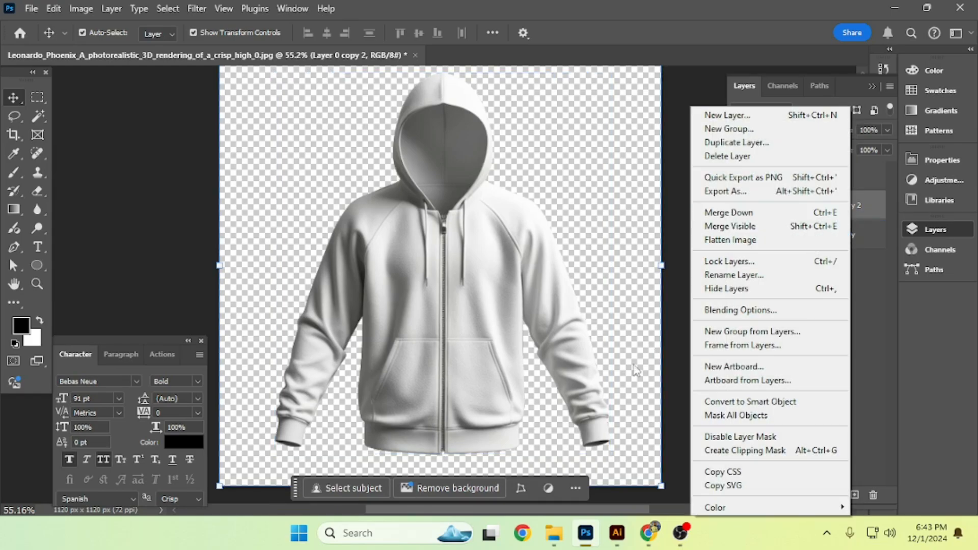
pyautogui.click(759, 402)
pyautogui.click(864, 226)
pyautogui.rightClick(864, 225)
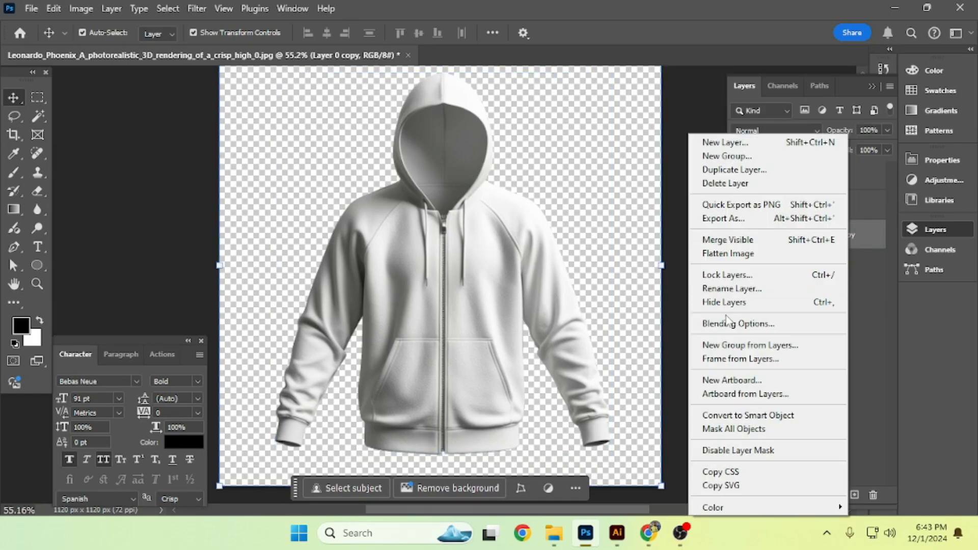
pyautogui.click(744, 414)
# Rename the three smart objects, from the uppermost down, as Shadow, Highlight and Detail
pyautogui.click(801, 184)
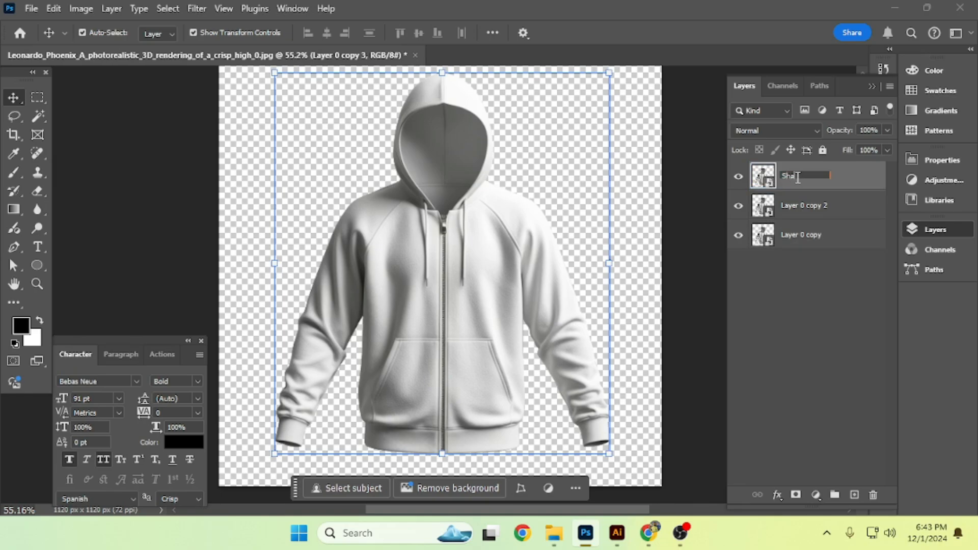
pyautogui.press('Return')
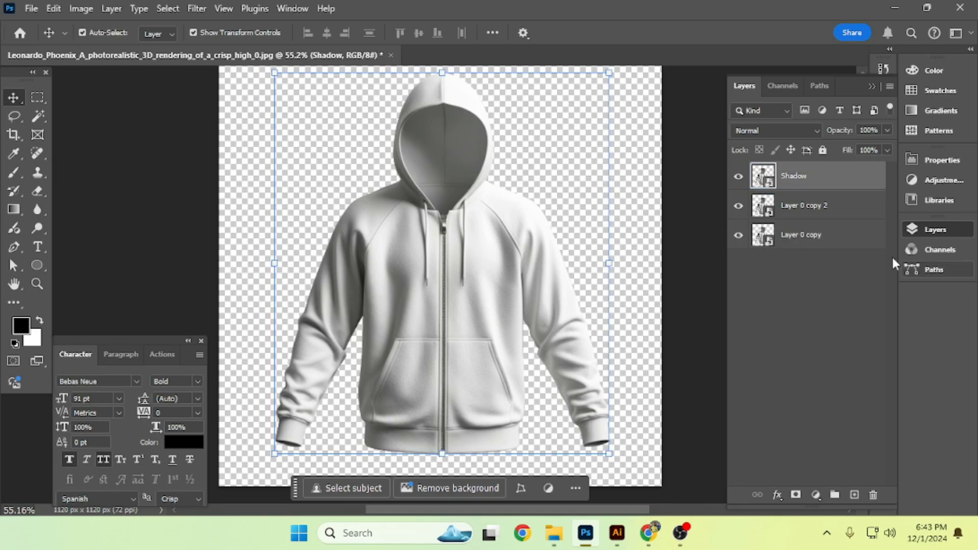
pyautogui.doubleClick(821, 205)
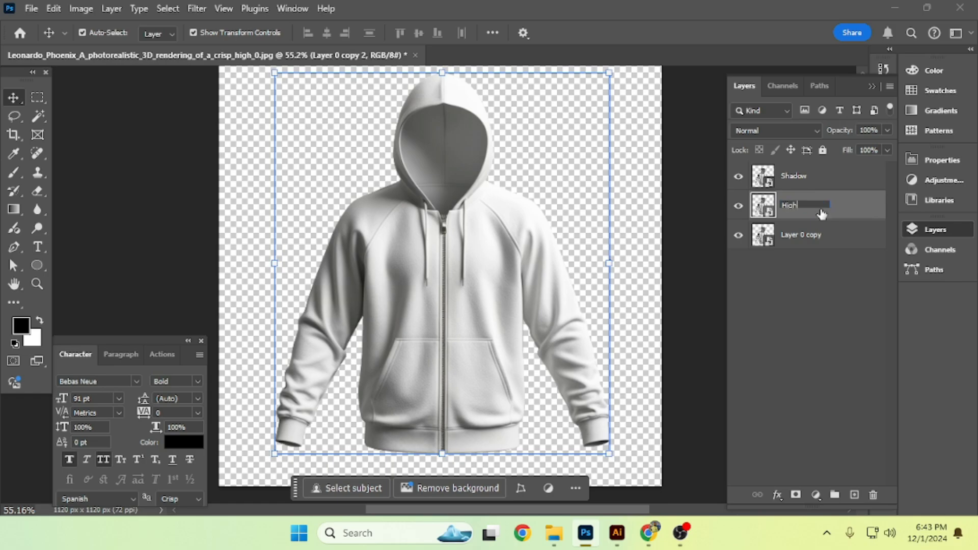
pyautogui.press('Return')
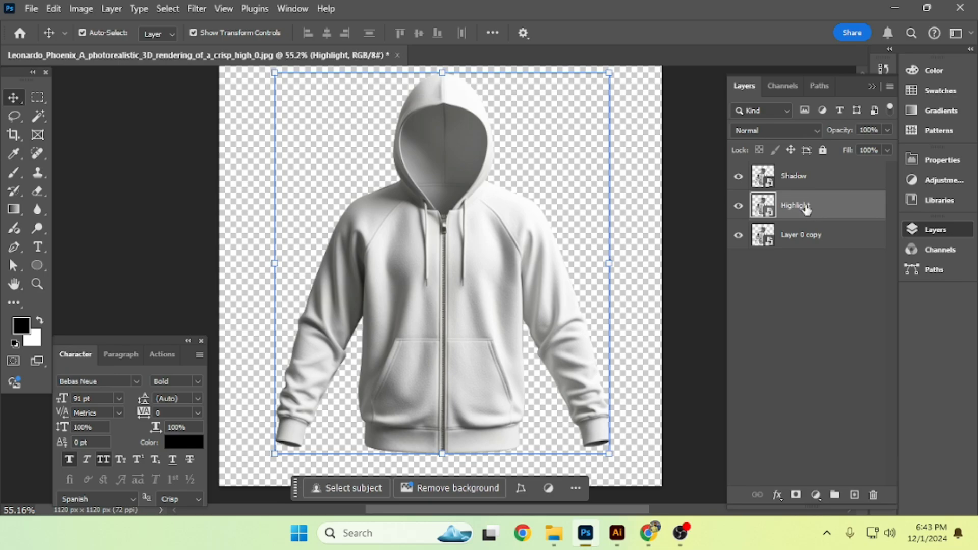
pyautogui.doubleClick(802, 234)
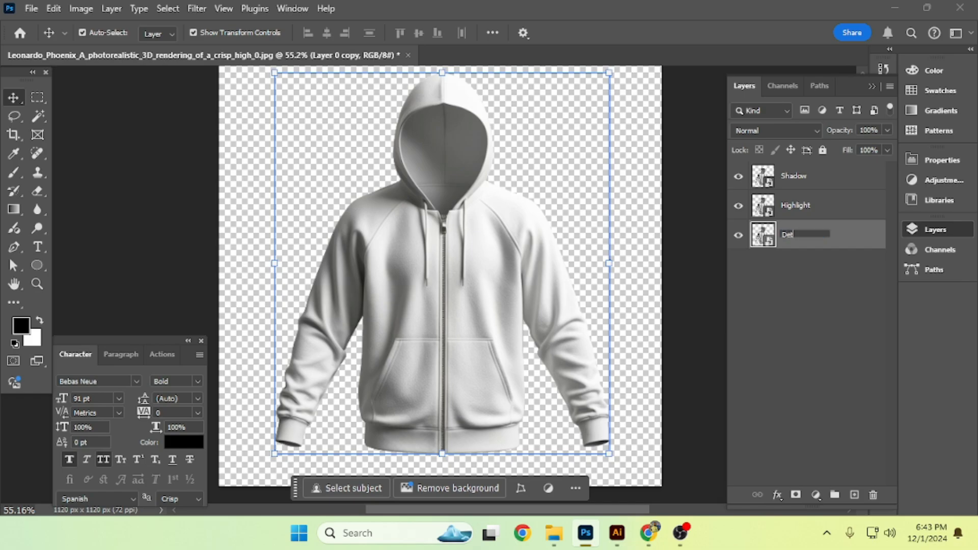
pyautogui.press('Return')
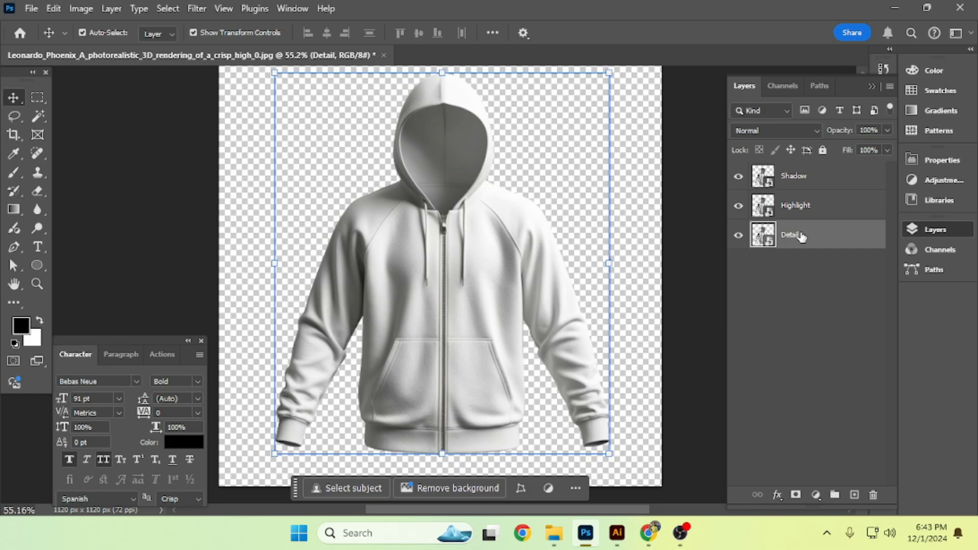
# Open the contents of the Shadow smart object for editing
pyautogui.click(775, 181)
pyautogui.doubleClick(764, 179)
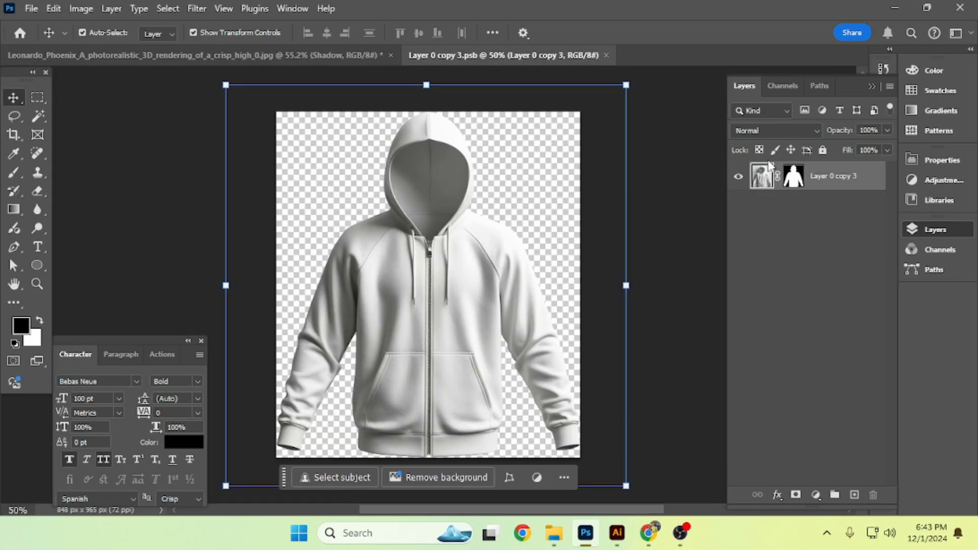
pyautogui.scroll(2, 385, 166)
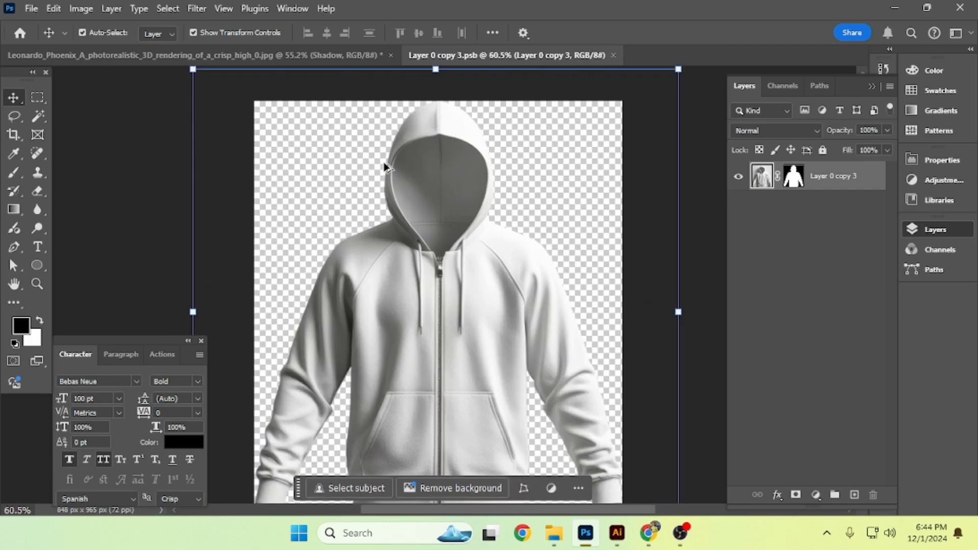
pyautogui.scroll(-4, 385, 167)
pyautogui.scroll(4, 452, 293)
pyautogui.scroll(-2, 463, 285)
pyautogui.scroll(-1, 463, 285)
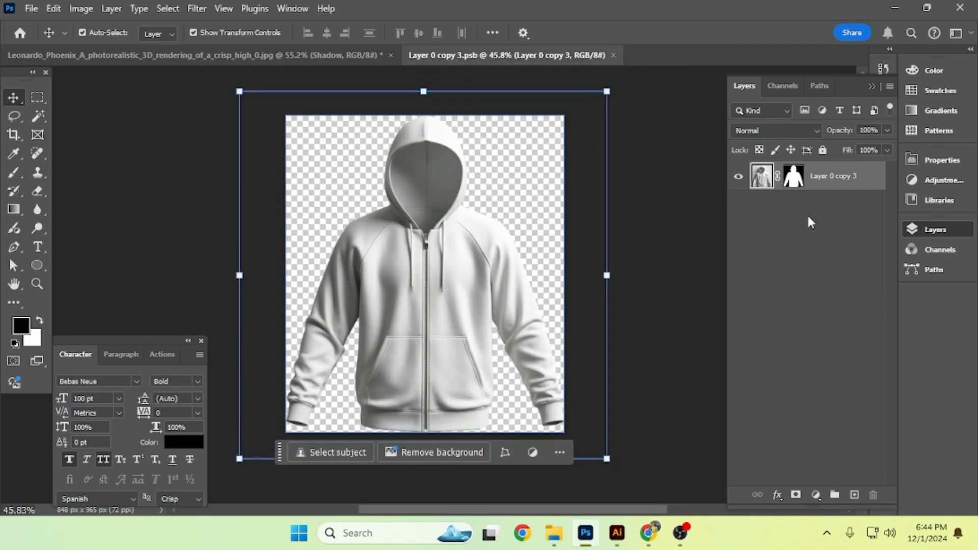
# Add a Curves adjustment layer above the hoodie and raise the RGB curve's midpoint slightly to brighten it
pyautogui.click(814, 493)
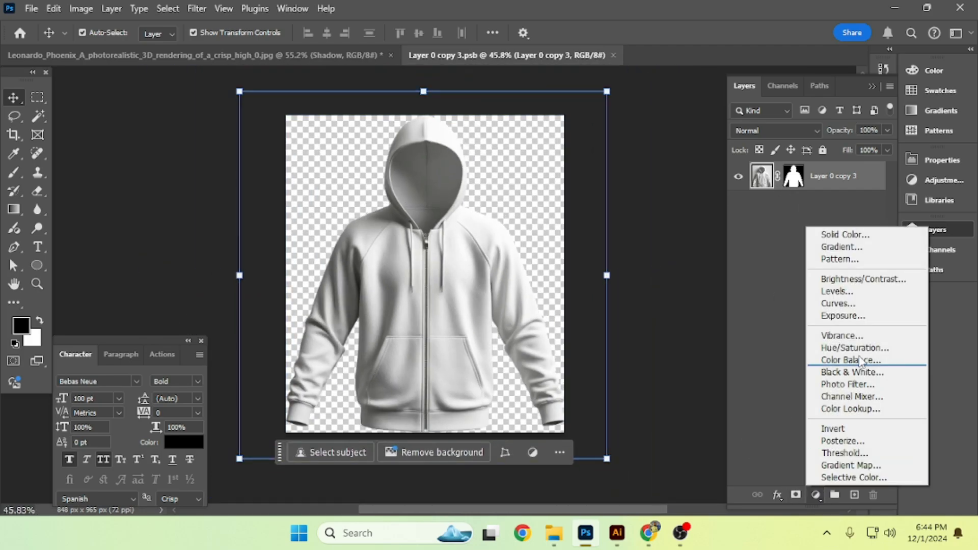
pyautogui.click(858, 306)
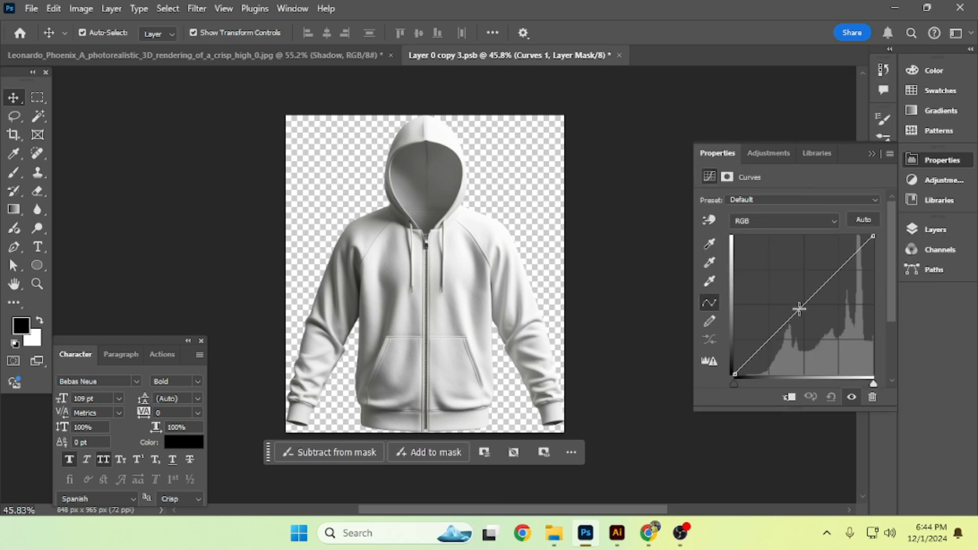
pyautogui.moveTo(799, 309); pyautogui.dragTo(793, 304)
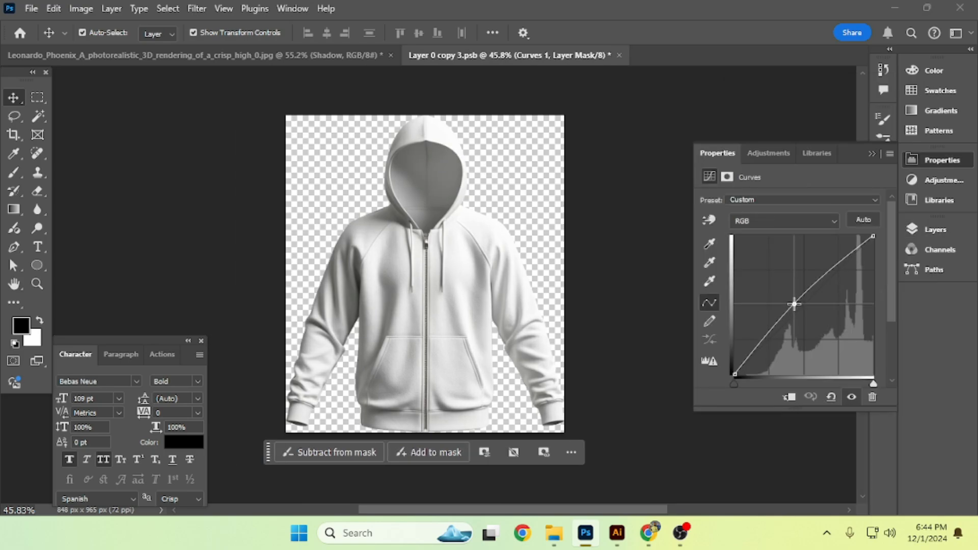
pyautogui.click(935, 232)
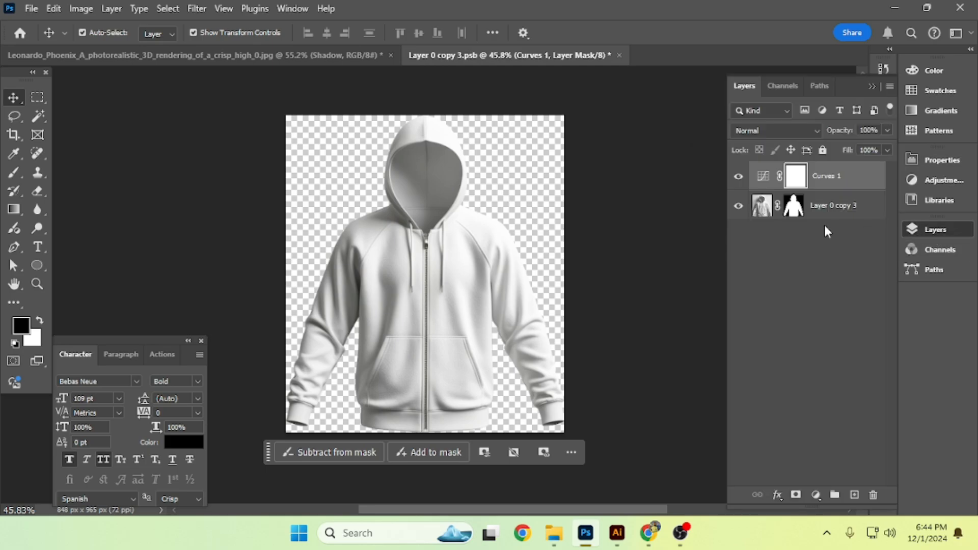
# Add a Black & White adjustment layer between the hoodie layer and the Curves adjustment
pyautogui.click(835, 206)
pyautogui.click(816, 495)
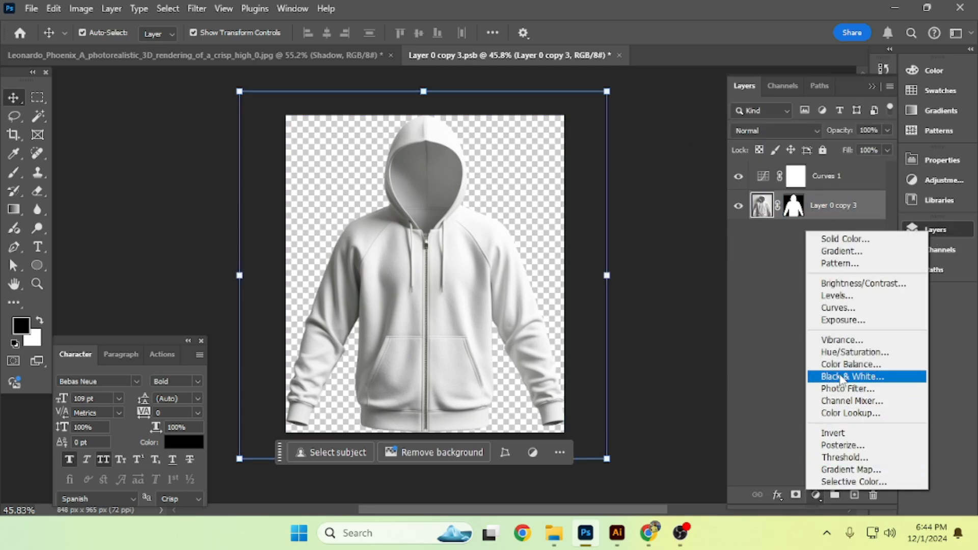
pyautogui.click(877, 378)
pyautogui.click(935, 229)
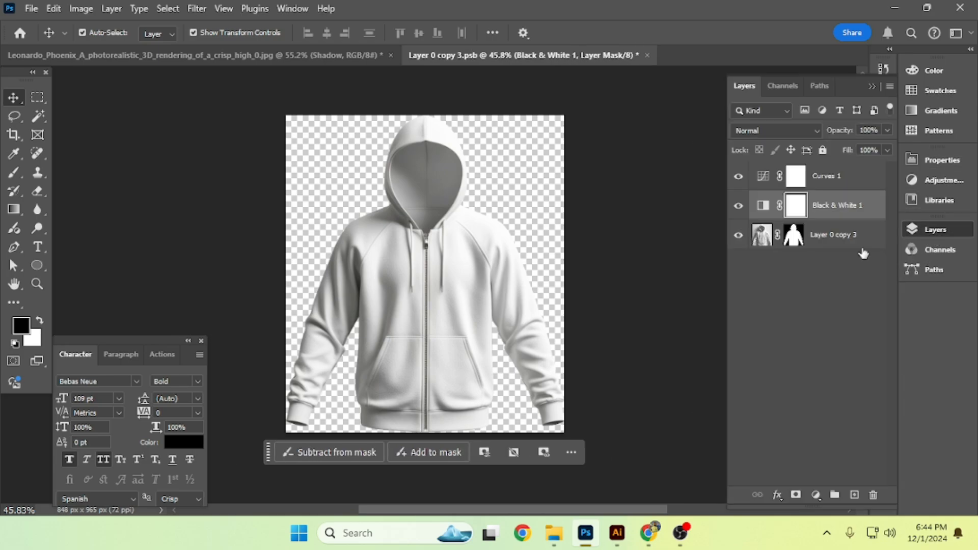
# Compare the hoodie's colour with the Black & White adjustment hidden and shown
pyautogui.scroll(4, 535, 229)
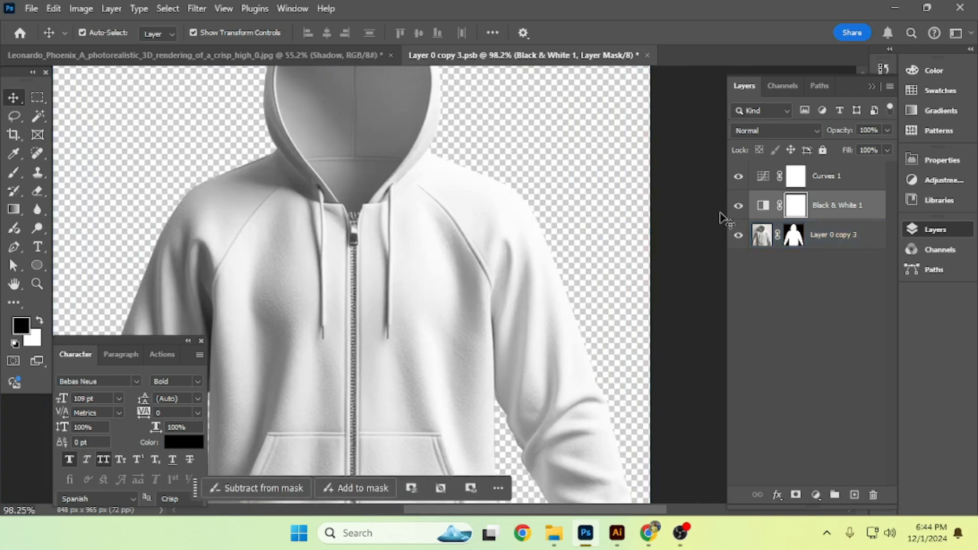
pyautogui.click(738, 205)
pyautogui.click(738, 207)
pyautogui.click(738, 207)
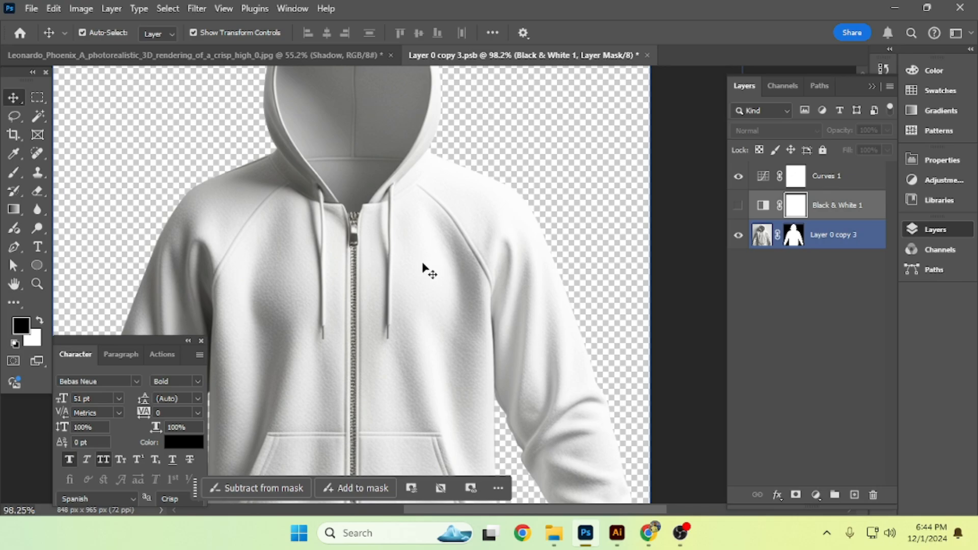
pyautogui.click(738, 206)
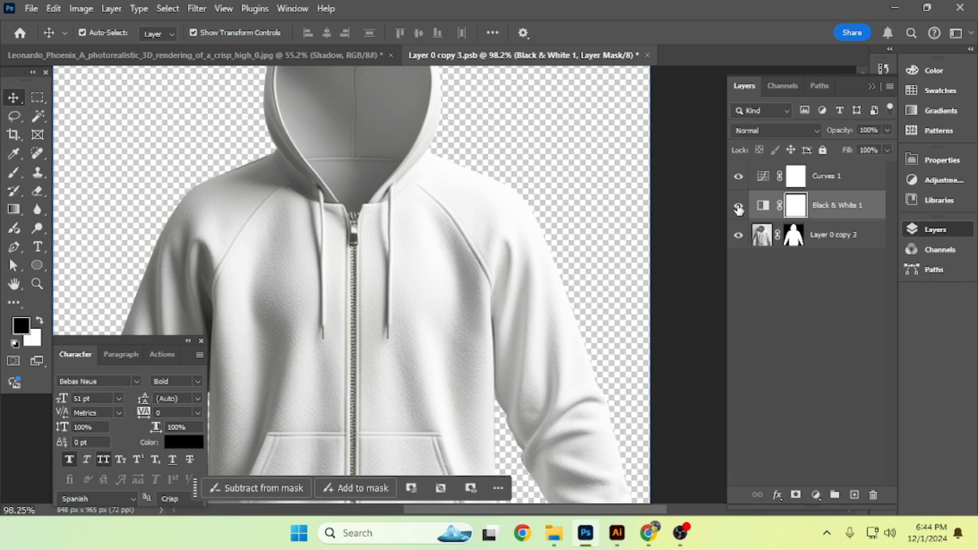
pyautogui.click(738, 206)
pyautogui.click(738, 206)
pyautogui.click(296, 288)
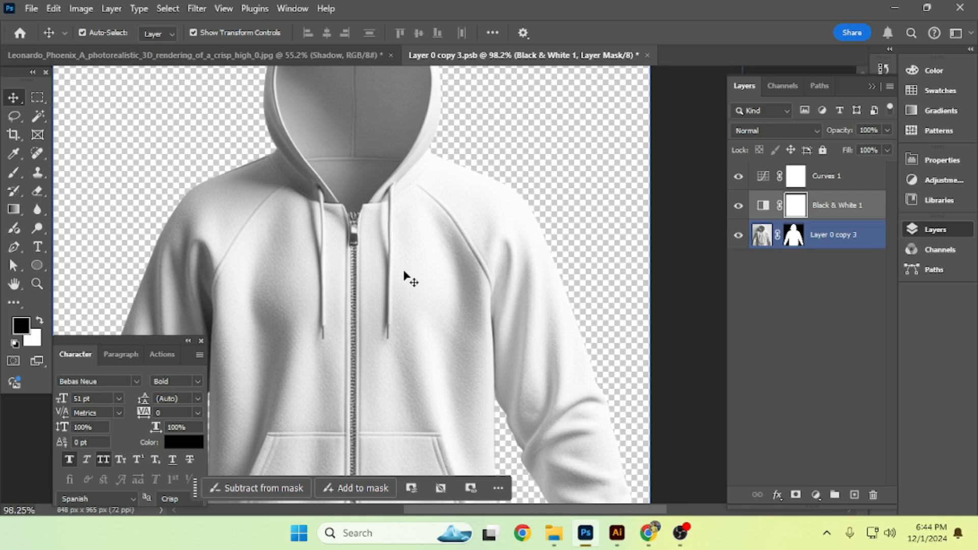
pyautogui.click(738, 206)
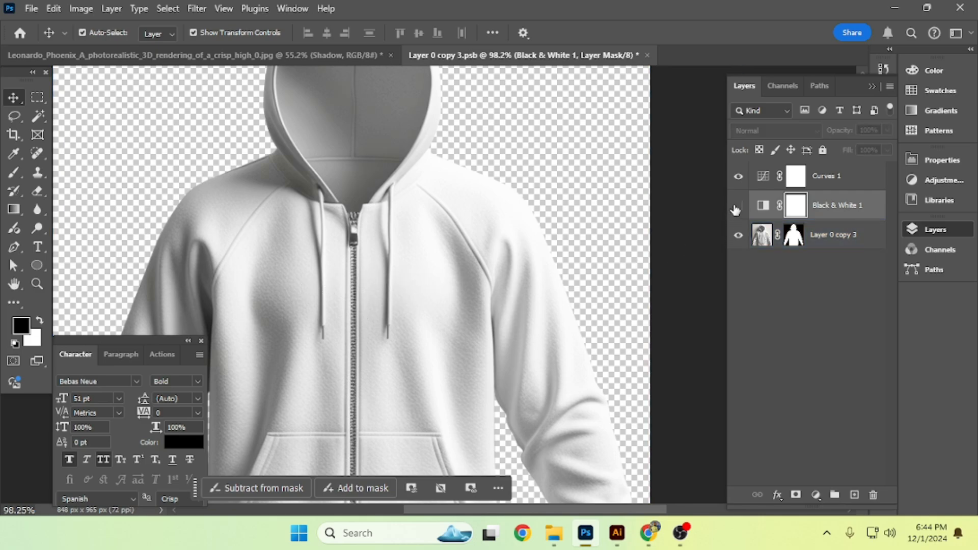
pyautogui.click(738, 206)
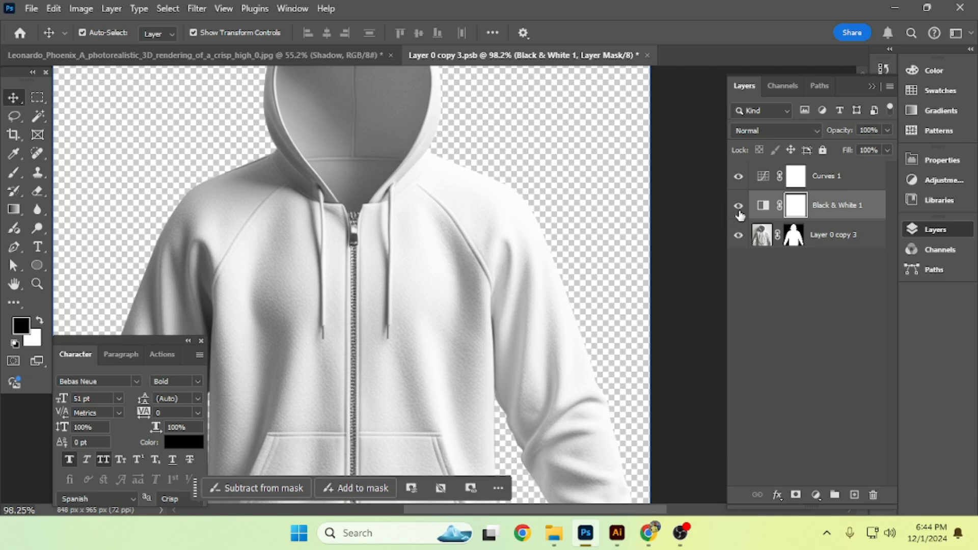
# Deselect all layers and save the Shadow smart object's contents
pyautogui.scroll(-8, 407, 247)
pyautogui.click(631, 192)
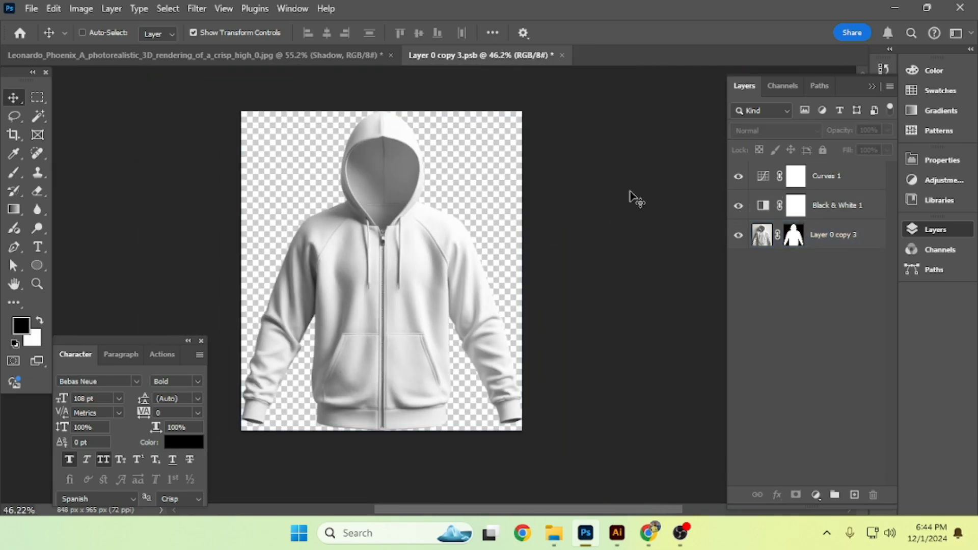
pyautogui.click(762, 199)
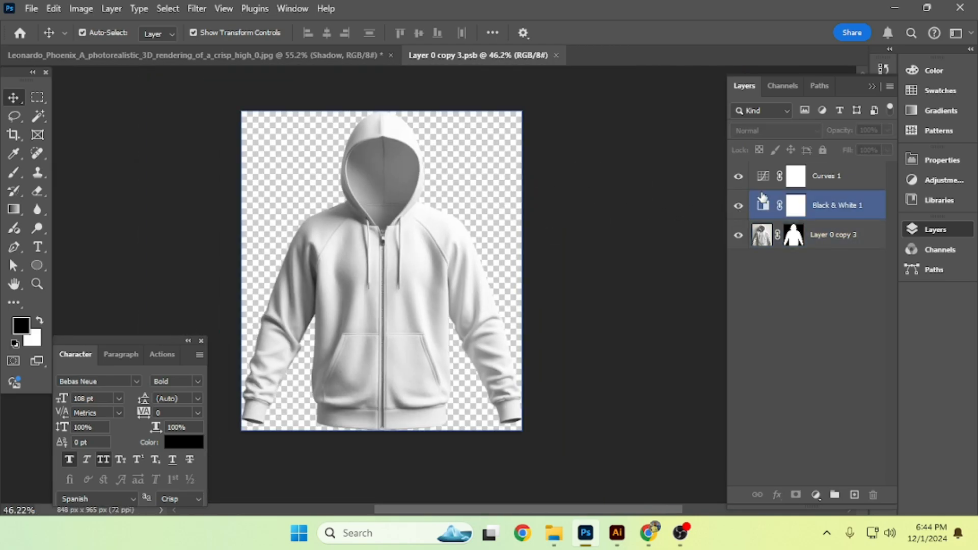
pyautogui.click(766, 179)
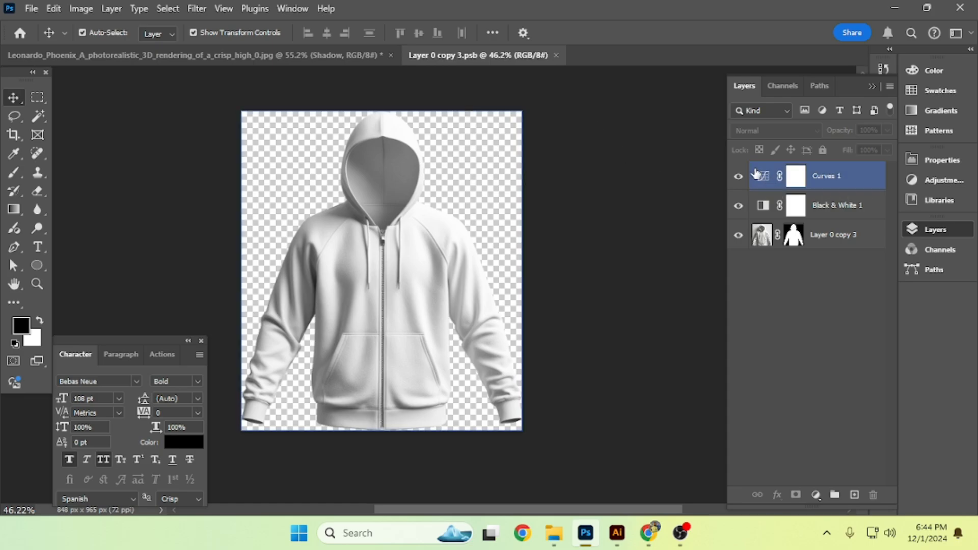
pyautogui.click(775, 209)
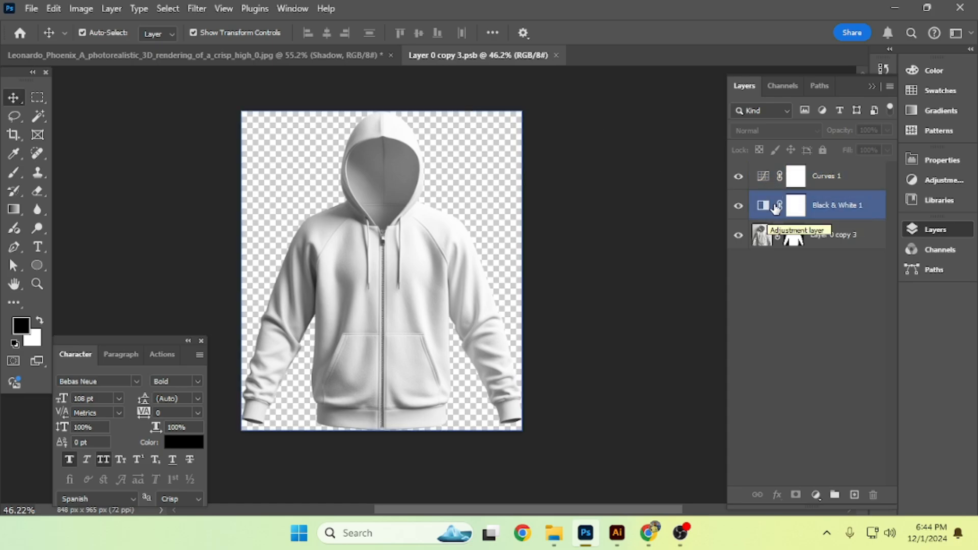
pyautogui.click(779, 239)
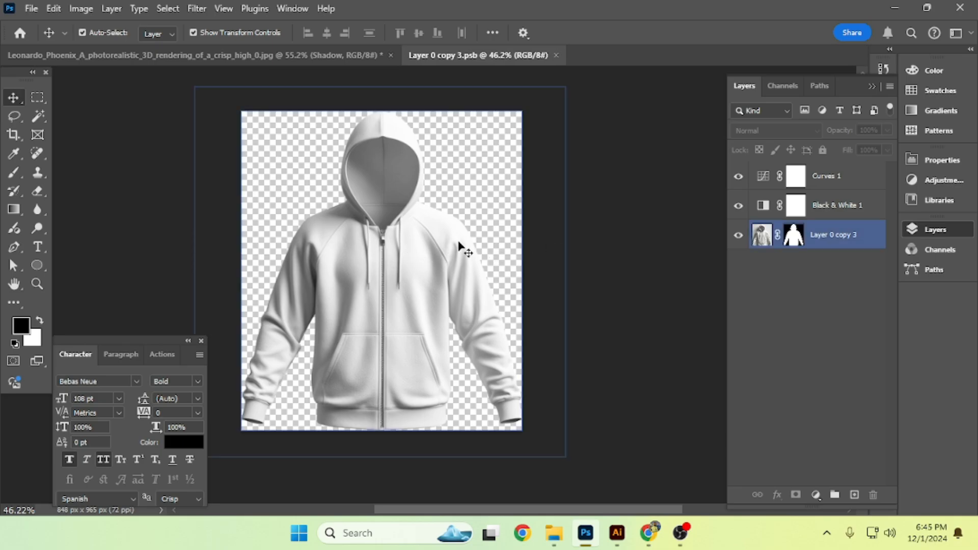
# Open the Highlight smart object's contents and add a Black & White adjustment layer above the hoodie
pyautogui.hotkey('ctrl', 'w')
pyautogui.click(778, 210)
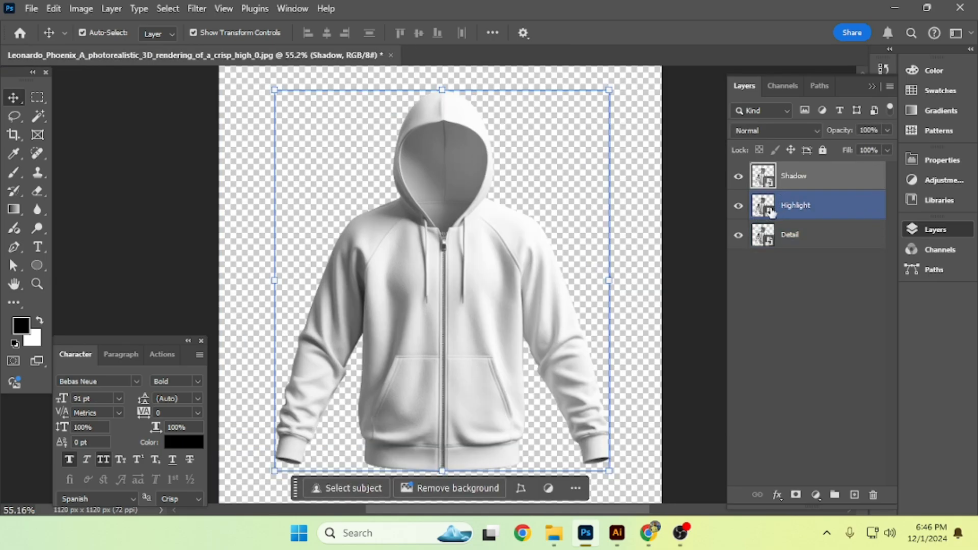
pyautogui.doubleClick(764, 207)
pyautogui.click(816, 494)
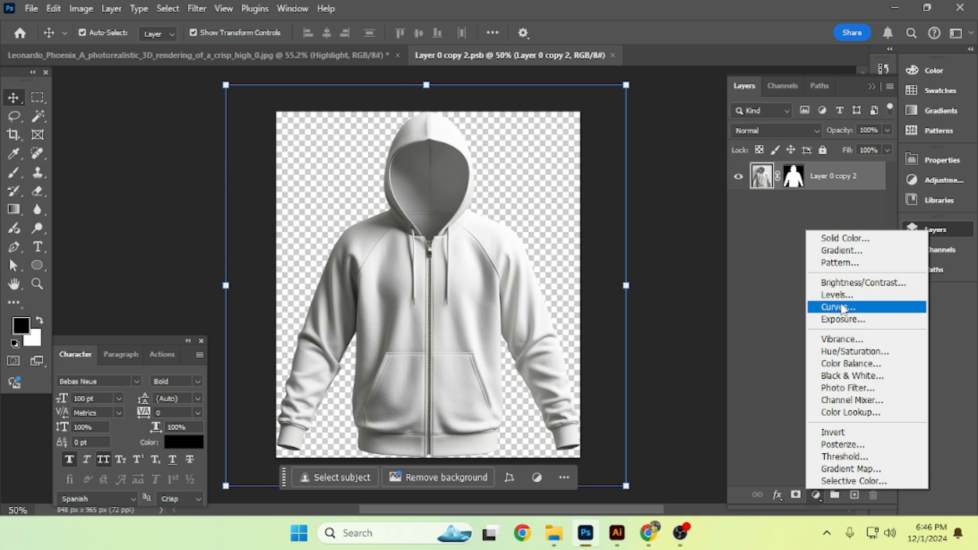
pyautogui.click(852, 377)
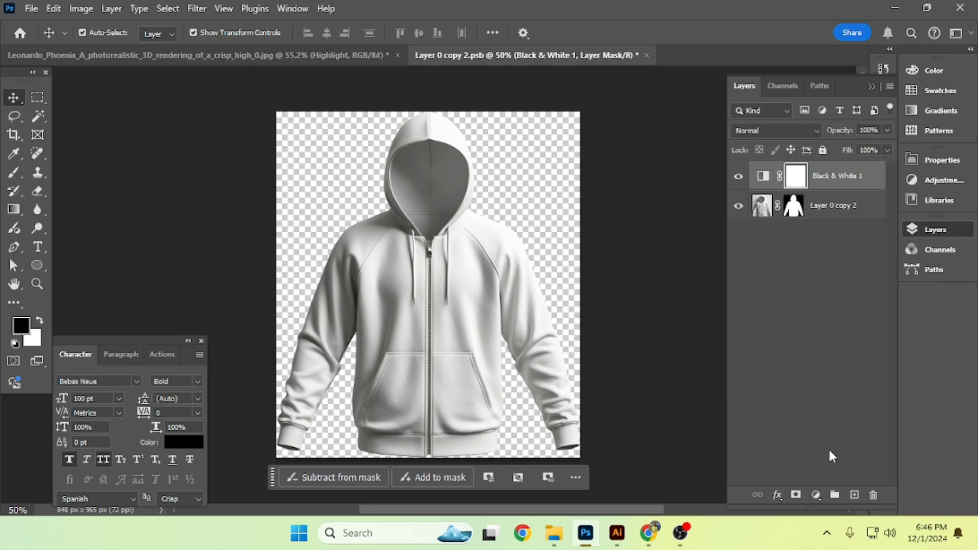
# Add a Curves adjustment above it, moving the black point over a third inward, lowering the white output to about a third and bending the midtones down
pyautogui.click(815, 495)
pyautogui.click(834, 309)
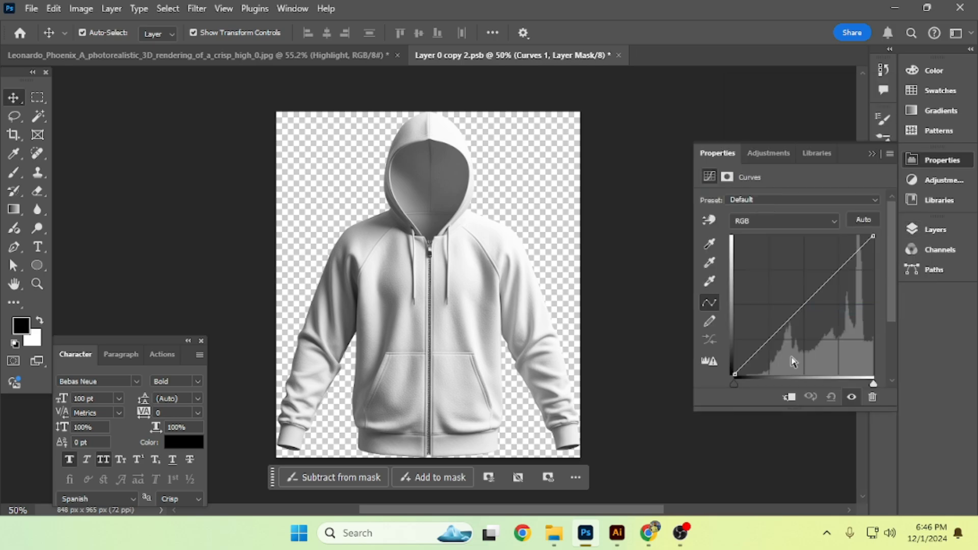
pyautogui.moveTo(733, 383); pyautogui.dragTo(780, 379)
pyautogui.moveTo(873, 237); pyautogui.dragTo(873, 303)
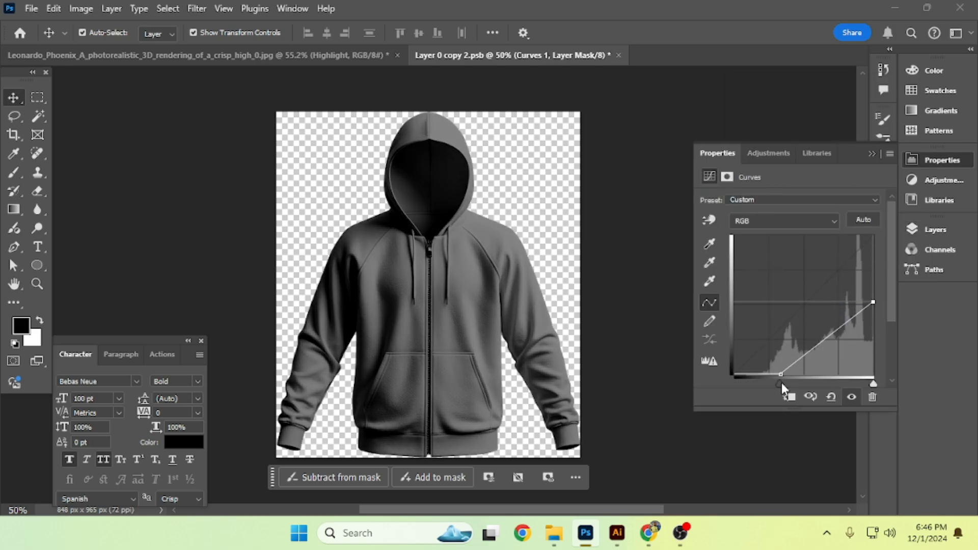
pyautogui.moveTo(782, 383); pyautogui.dragTo(787, 382)
pyautogui.moveTo(873, 305); pyautogui.dragTo(840, 357)
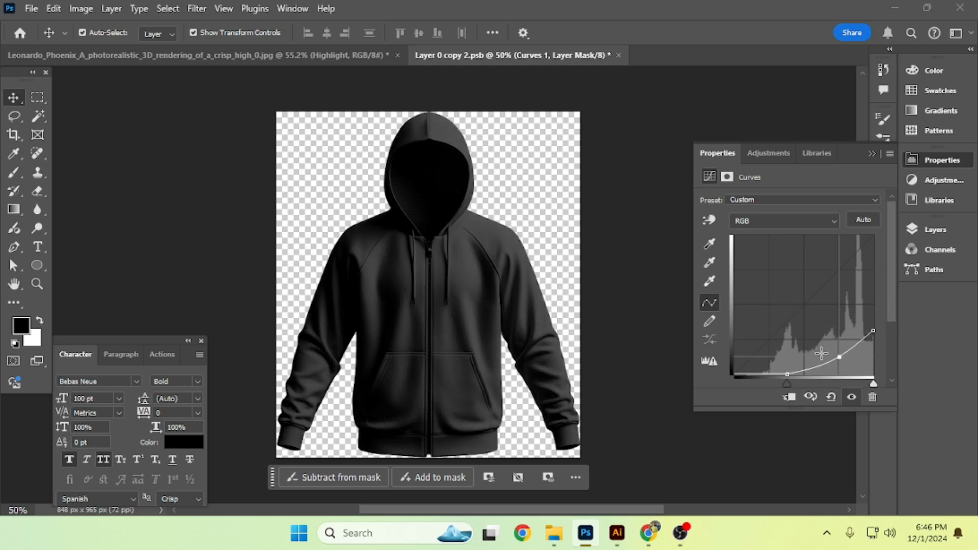
# Save and close the Highlight smart object's contents and return to the main mockup's layers
pyautogui.click(633, 253)
pyautogui.hotkey('ctrl', 's')
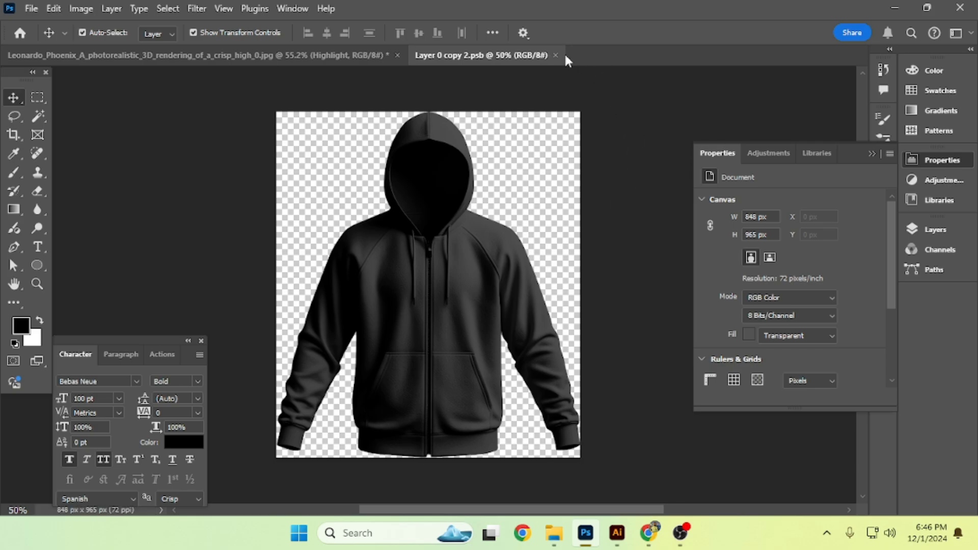
pyautogui.click(555, 55)
pyautogui.click(924, 229)
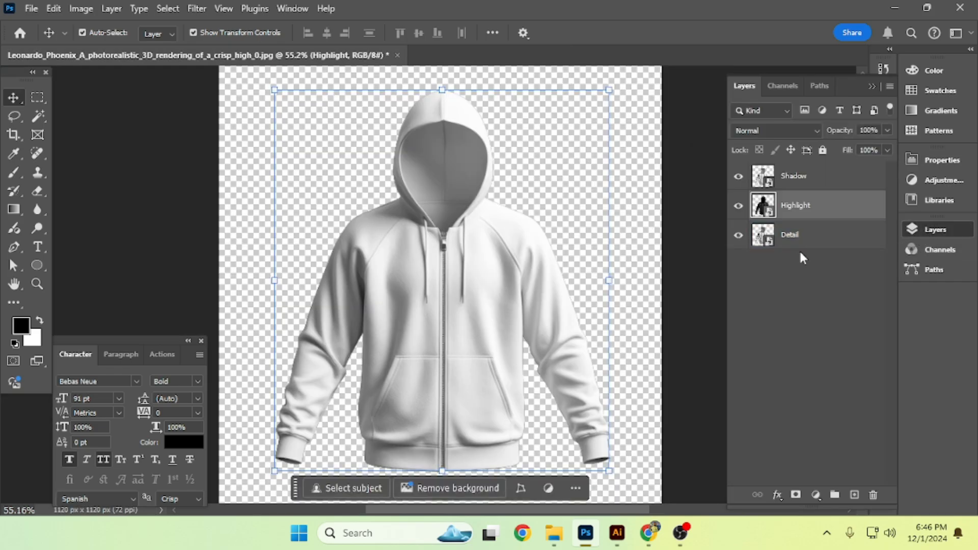
# Open the Detail smart object's contents and add a Black & White adjustment layer above the hoodie
pyautogui.click(793, 239)
pyautogui.doubleClick(763, 235)
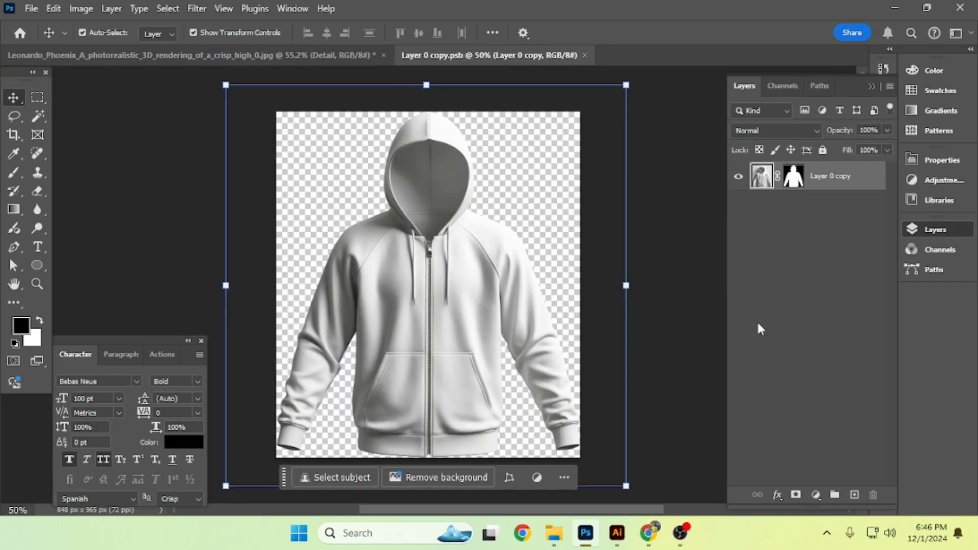
pyautogui.click(814, 494)
pyautogui.click(849, 377)
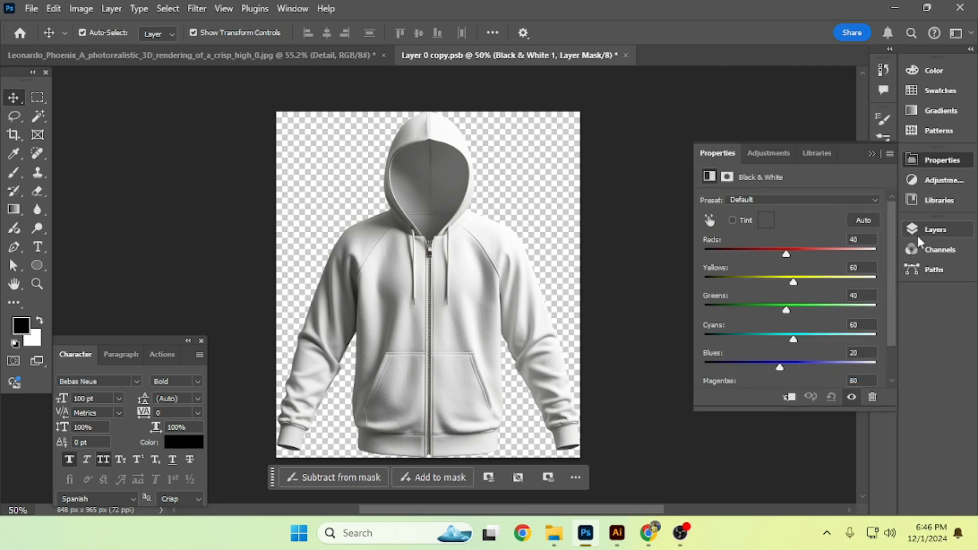
# Darken the Detail hoodie with Curves: black point a third inward, white output about 60%, midtones slightly lowered; save and close its contents
pyautogui.click(815, 494)
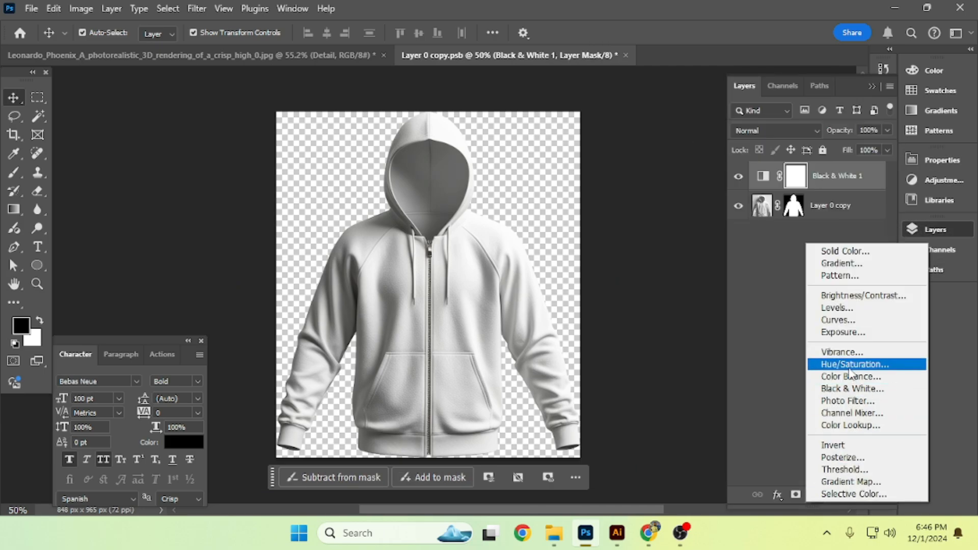
pyautogui.click(863, 321)
pyautogui.moveTo(738, 382); pyautogui.dragTo(777, 382)
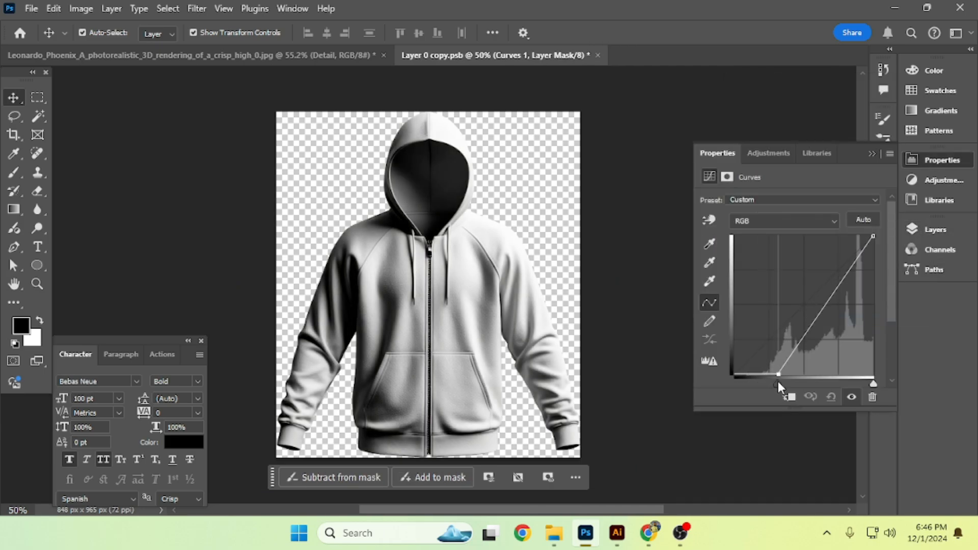
pyautogui.moveTo(869, 242); pyautogui.dragTo(879, 296)
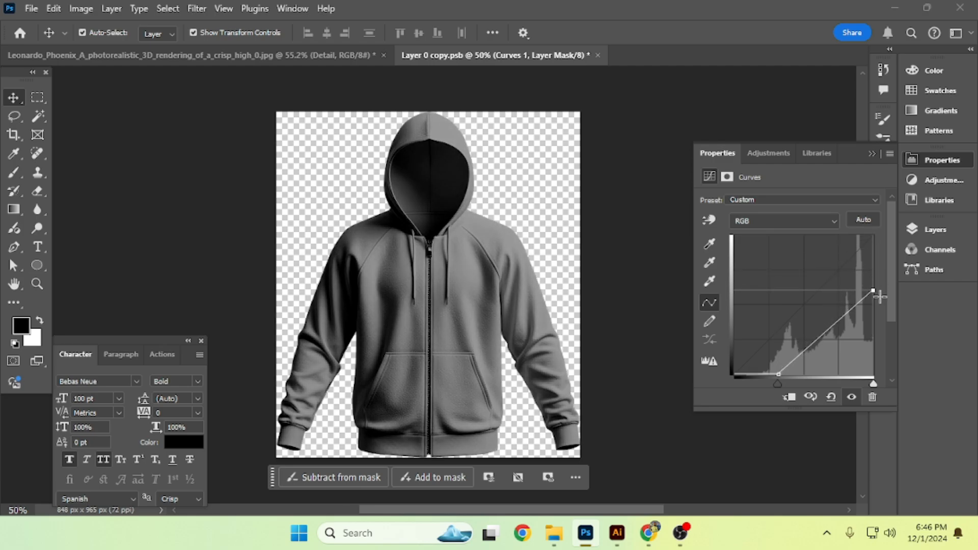
pyautogui.moveTo(833, 327); pyautogui.dragTo(835, 333)
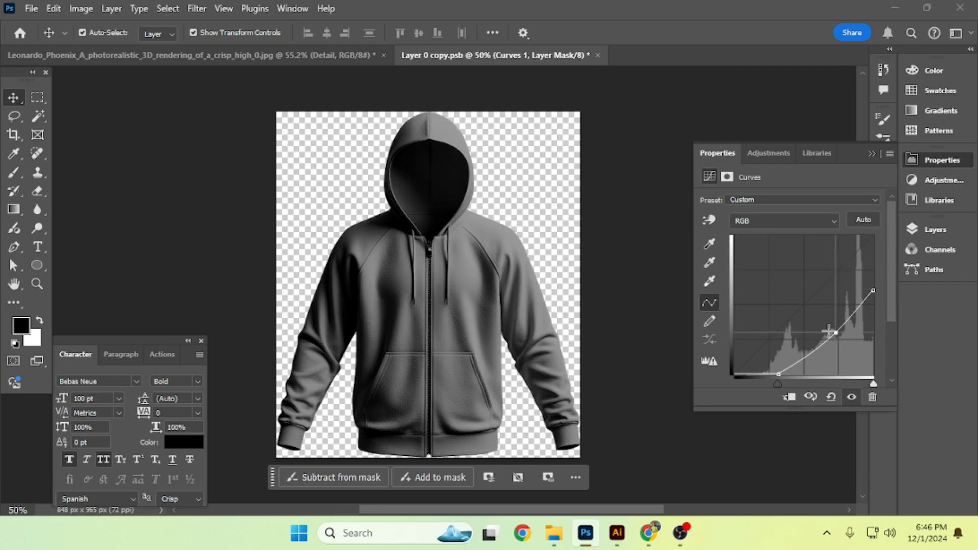
pyautogui.click(590, 55)
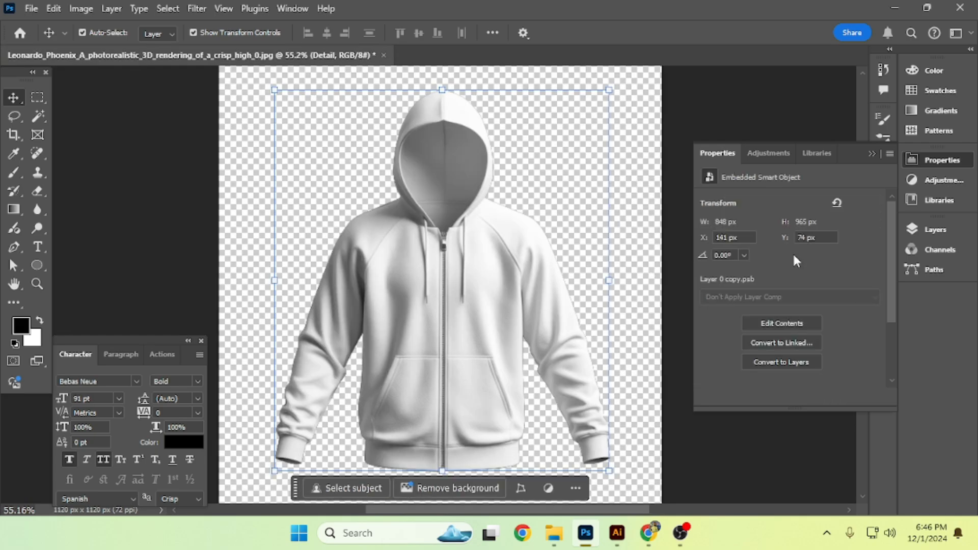
pyautogui.click(930, 230)
# Load the Detail layer's hoodie outline as a selection and add a red f70000 Solid Color fill layer beneath Detail
pyautogui.click(790, 217)
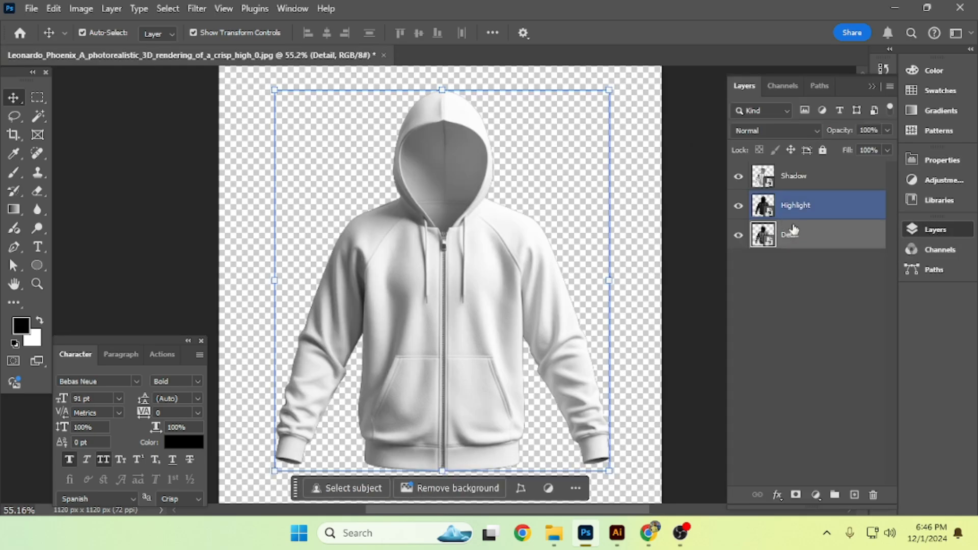
pyautogui.click(793, 232)
pyautogui.keyDown('ctrl'); pyautogui.click(763, 235); pyautogui.keyUp('ctrl')
pyautogui.click(815, 494)
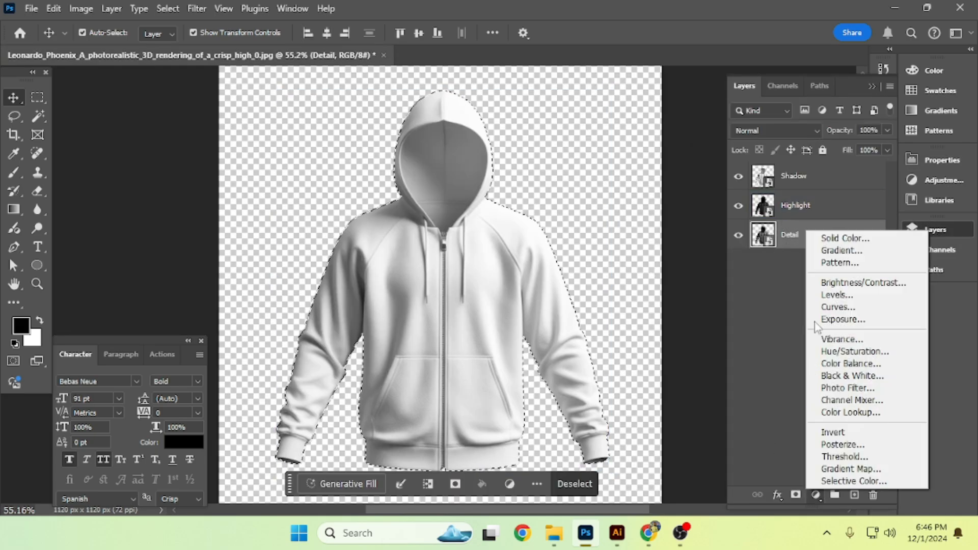
pyautogui.click(821, 238)
pyautogui.moveTo(714, 238)
pyautogui.mouseDown()
pyautogui.moveTo(749, 243)
pyautogui.moveTo(778, 231)
pyautogui.mouseUp()
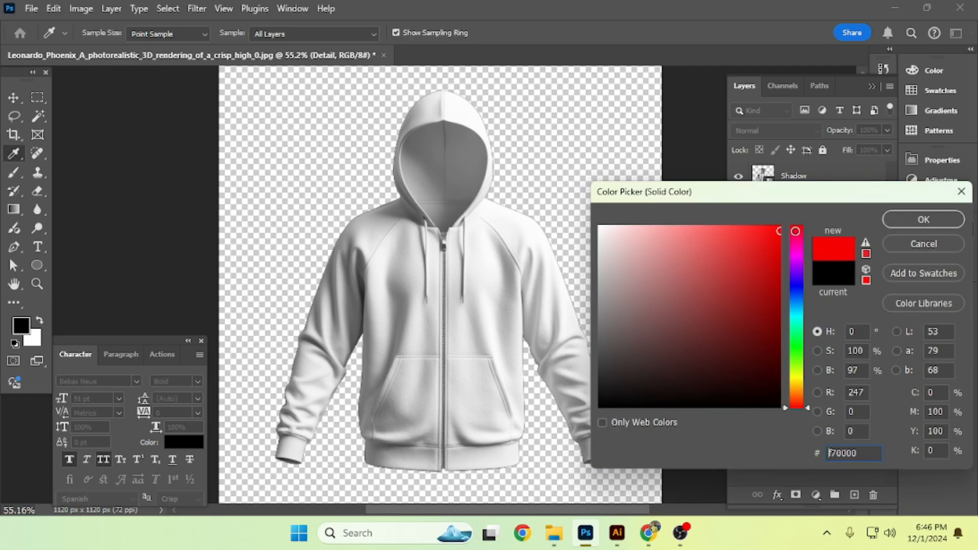
pyautogui.click(901, 220)
pyautogui.hotkey('ctrl', '[')
# Set the Shadow layer's blend mode to Multiply
pyautogui.click(779, 168)
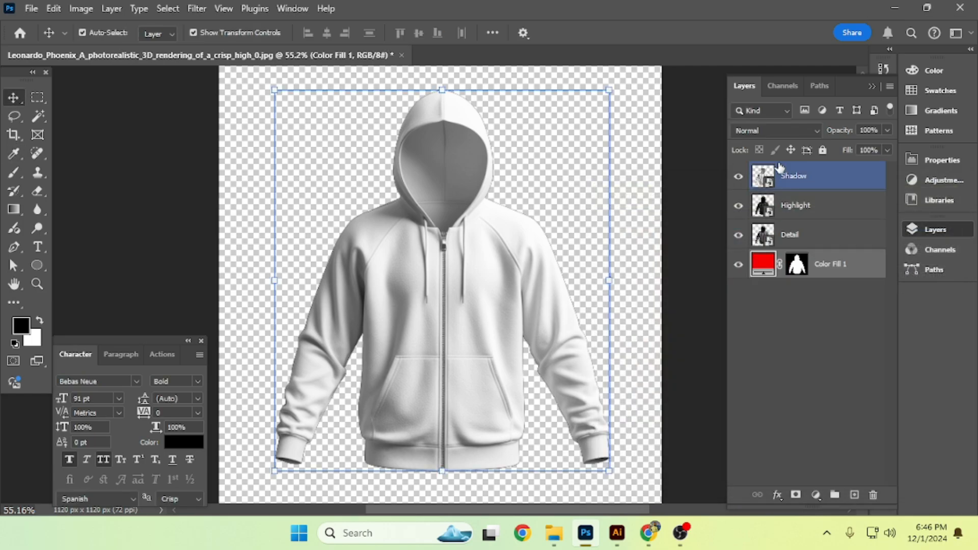
pyautogui.click(771, 129)
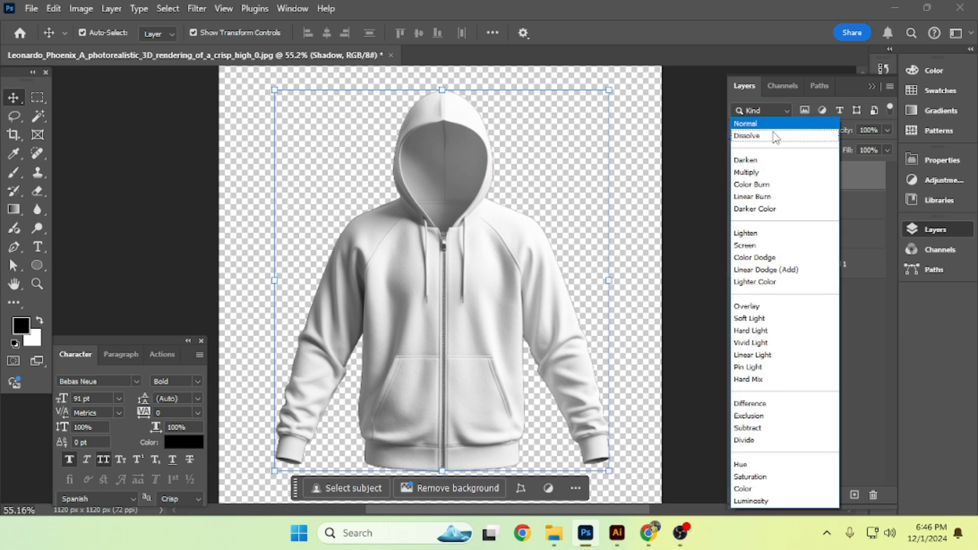
pyautogui.click(757, 173)
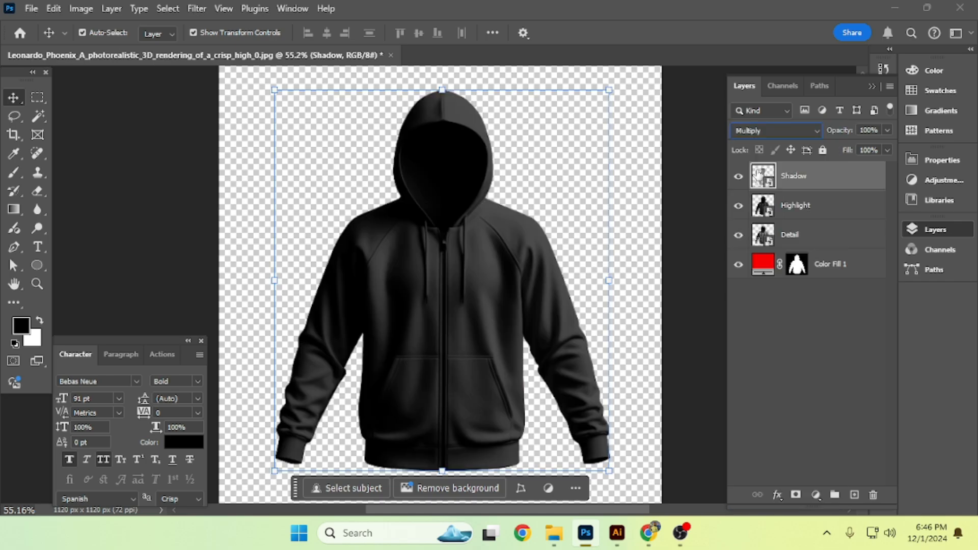
# Set the Highlight layer to a lightening blend mode so its dark areas drop out
pyautogui.click(799, 205)
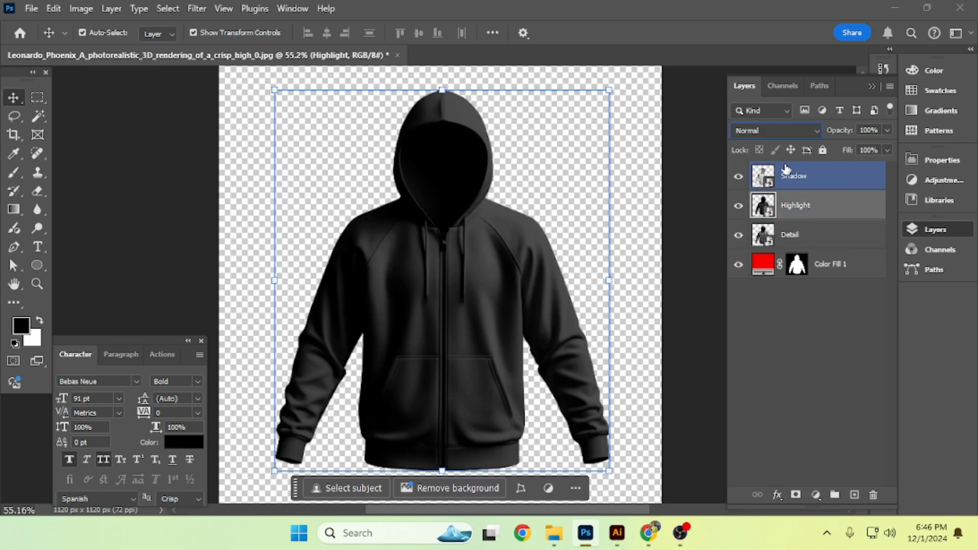
pyautogui.click(778, 131)
pyautogui.click(805, 231)
# Set the Detail layer's blend mode to Overlay and deselect all layers
pyautogui.click(807, 234)
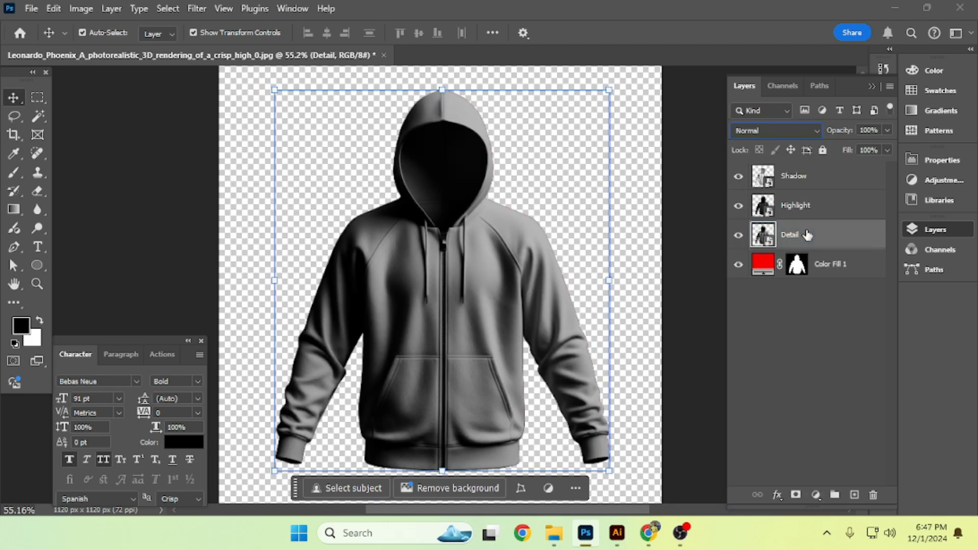
pyautogui.click(777, 128)
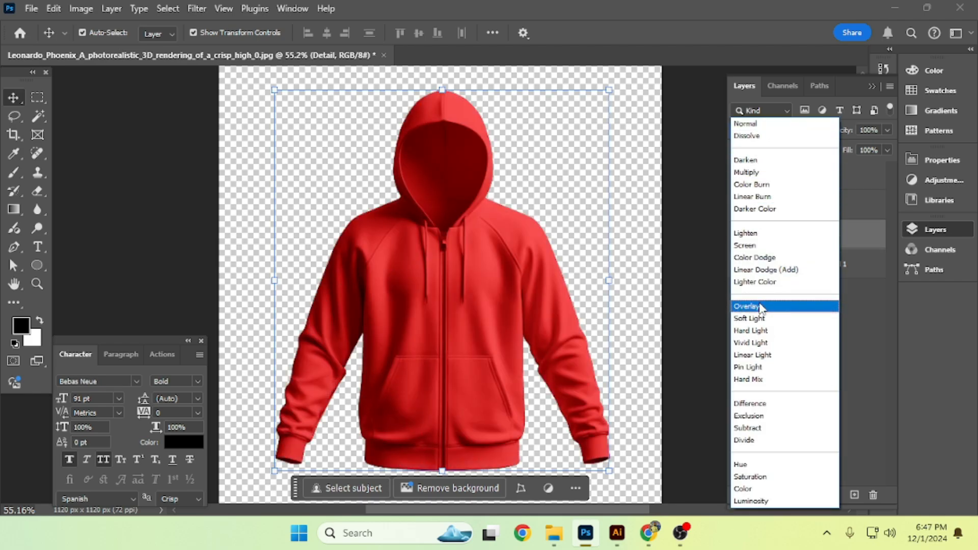
pyautogui.click(759, 306)
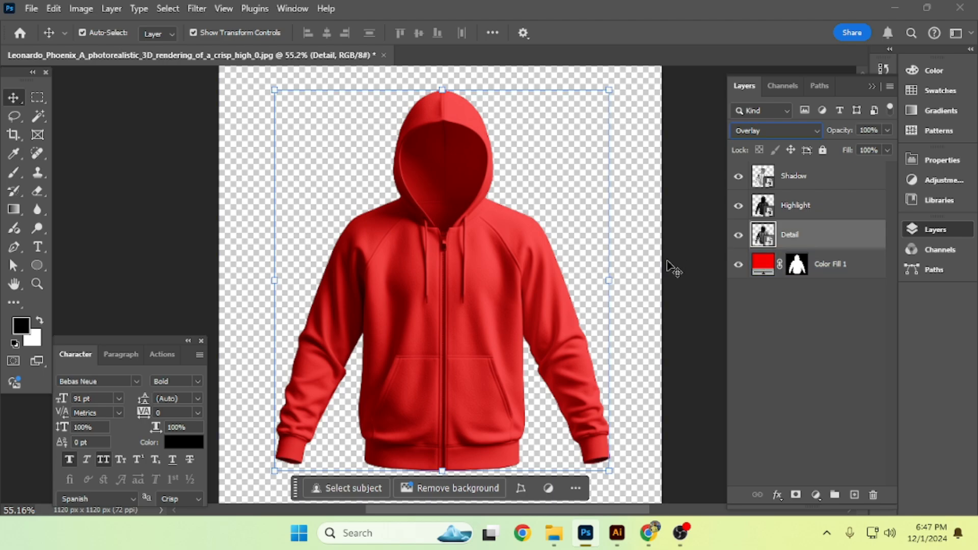
pyautogui.click(681, 271)
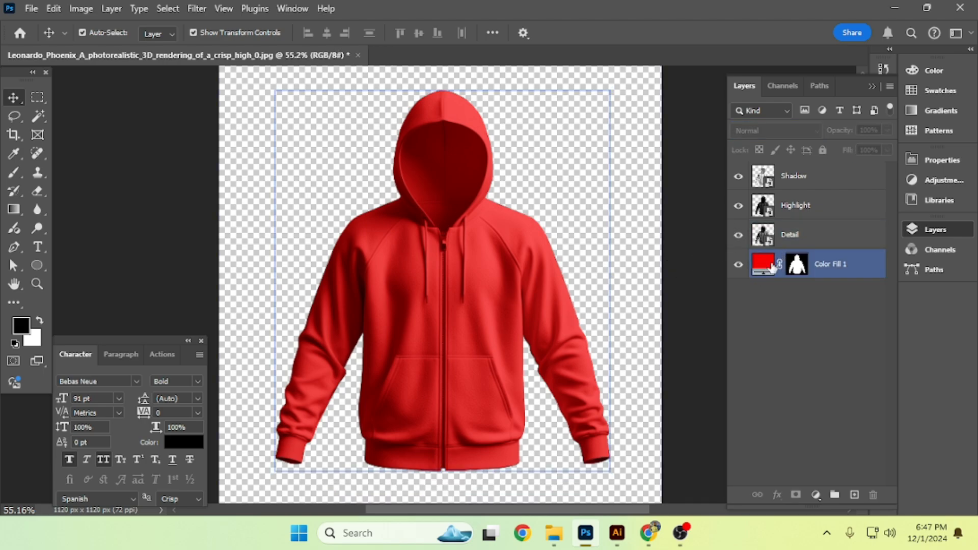
# Marquee a tall rectangle beside the hoodie, overlapping its sleeve, and fill it with a flat red Solid Color layer for colour comparison
pyautogui.click(38, 97)
pyautogui.moveTo(262, 117); pyautogui.dragTo(344, 339)
pyautogui.click(762, 262)
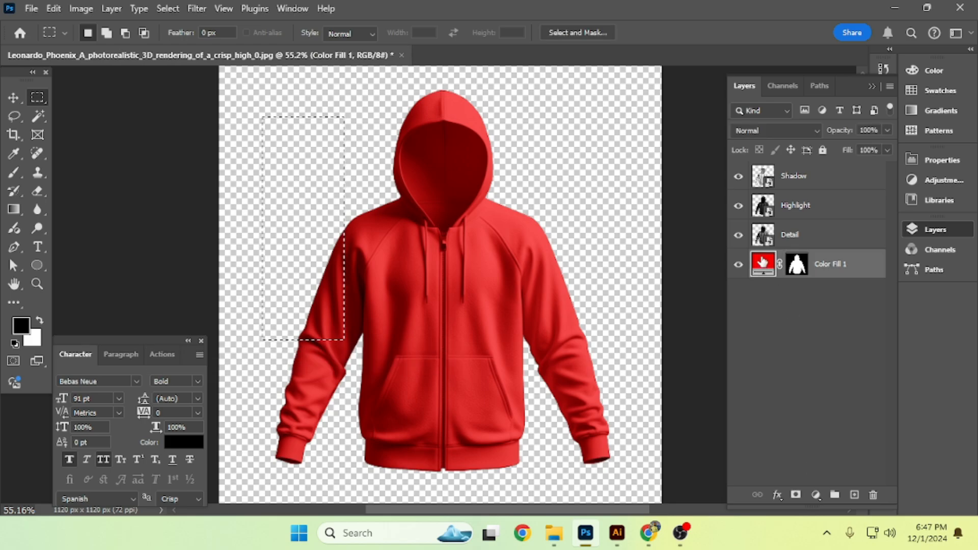
pyautogui.doubleClick(763, 262)
pyautogui.click(914, 218)
pyautogui.click(816, 495)
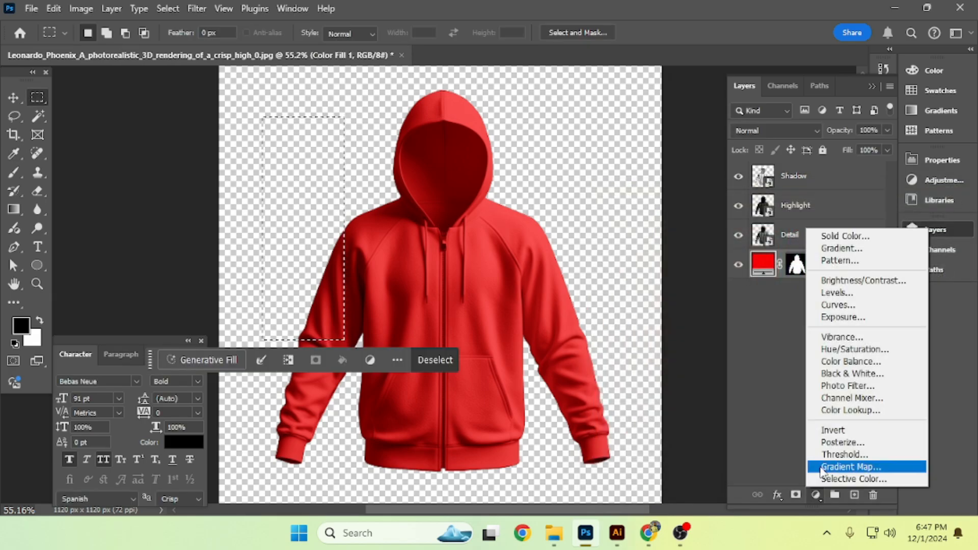
pyautogui.click(845, 236)
pyautogui.click(759, 247)
pyautogui.click(925, 219)
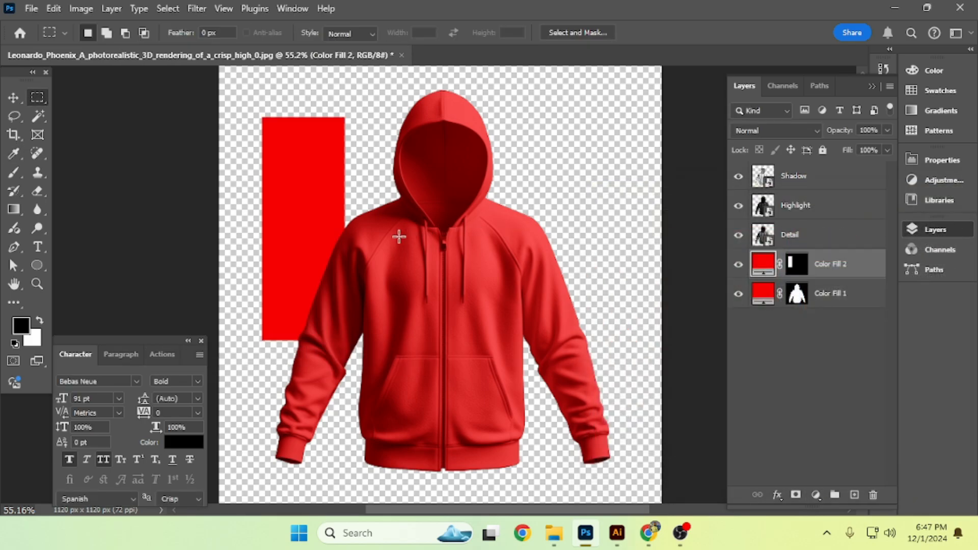
# Bring the red rectangle's fill layer to the top of the layer stack and deselect it
pyautogui.hotkey('ctrl', 'shift', ']')
pyautogui.press('b')
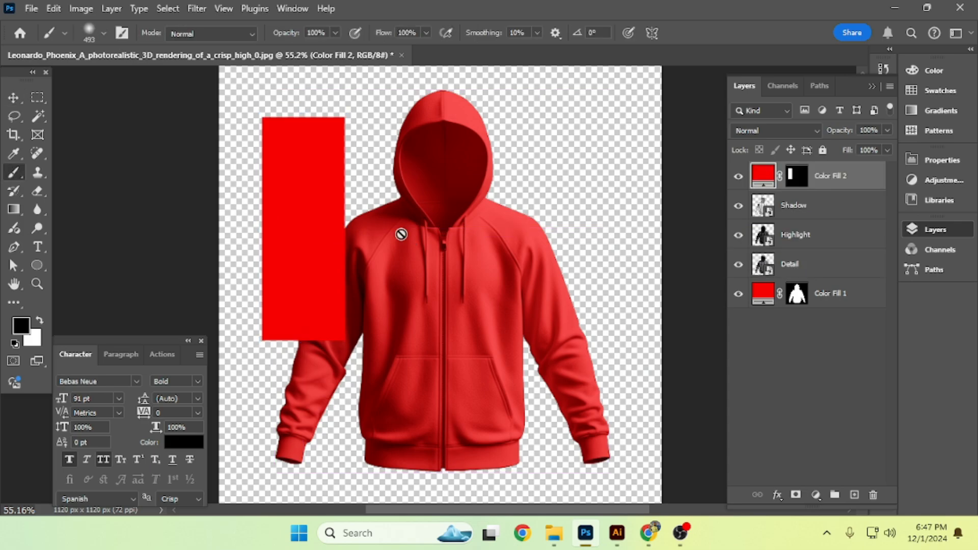
pyautogui.press('v')
pyautogui.click(692, 173)
# Compare the shaded hoodie's red with the flat red rectangle, then toggle the Highlight layer to check its effect
pyautogui.scroll(3, 449, 237)
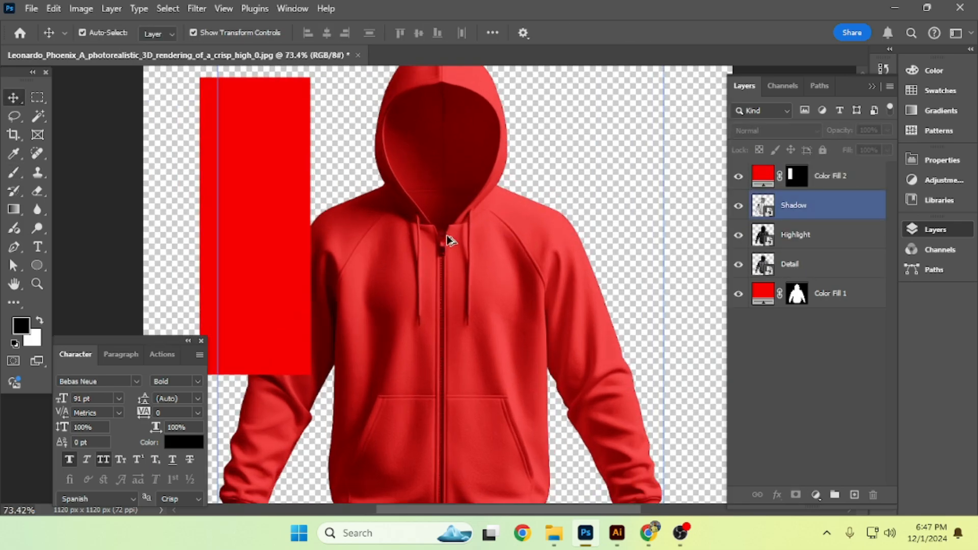
pyautogui.scroll(-3, 437, 240)
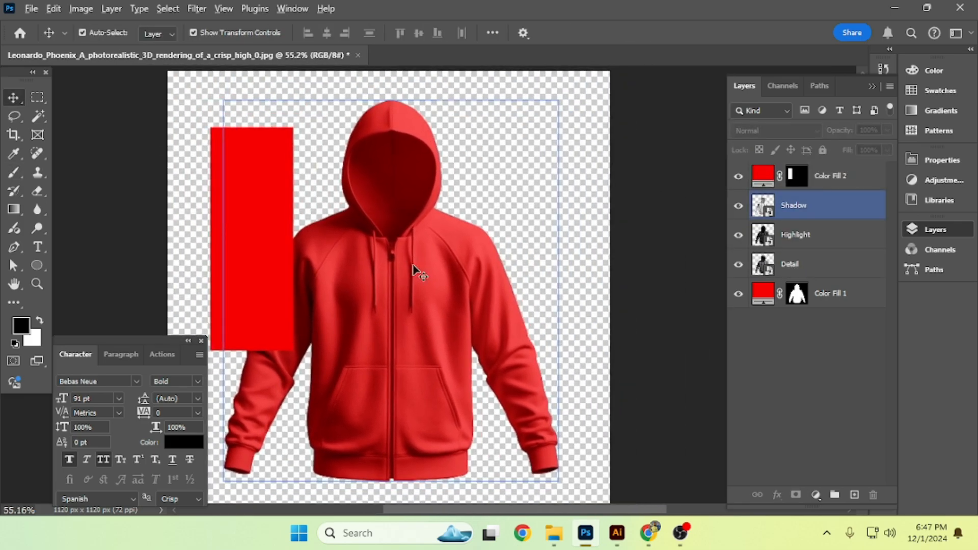
pyautogui.click(225, 229)
pyautogui.scroll(-3, 245, 244)
pyautogui.click(706, 272)
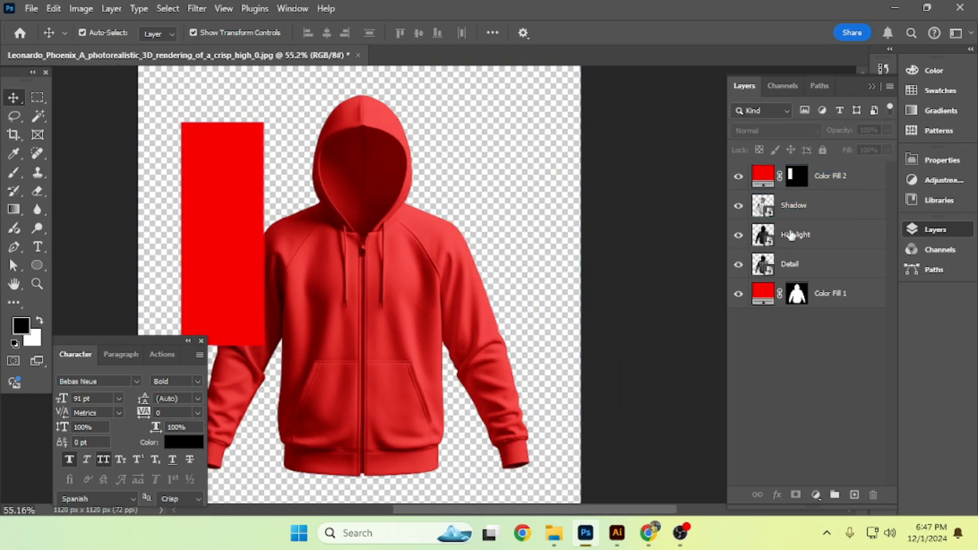
pyautogui.click(792, 235)
pyautogui.click(738, 235)
pyautogui.click(738, 235)
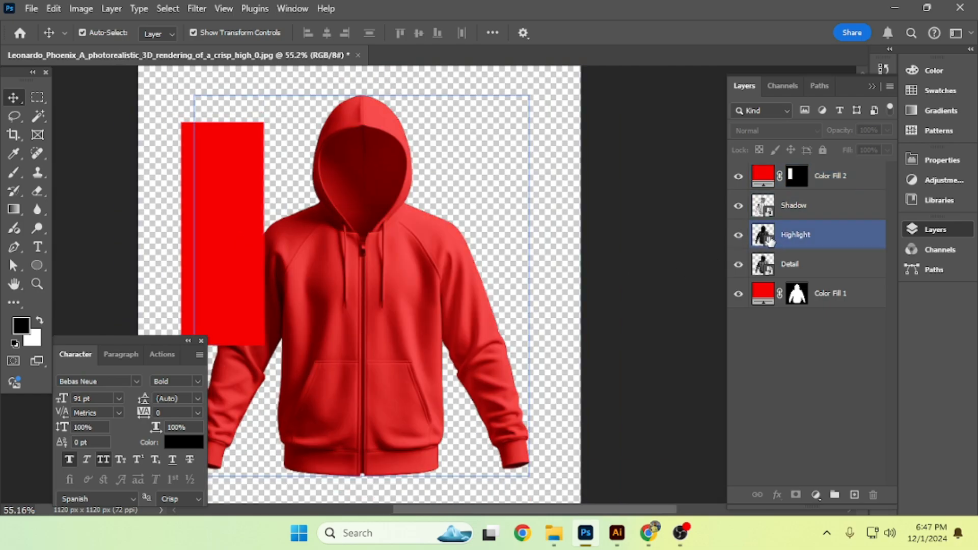
# Lower the white end of the Curves adjustment inside the Highlight smart object, save it and check the hoodie in the mockup
pyautogui.doubleClick(764, 237)
pyautogui.doubleClick(763, 176)
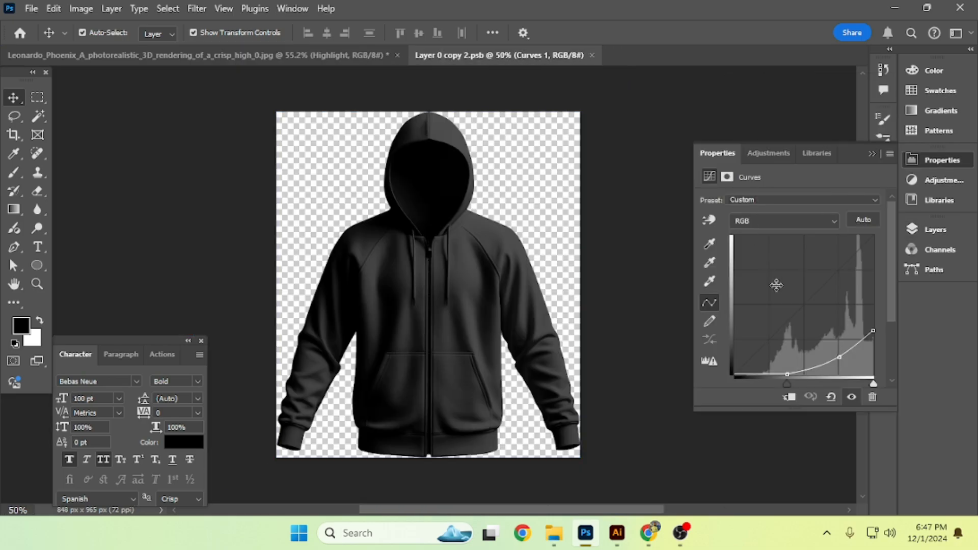
pyautogui.moveTo(836, 360); pyautogui.dragTo(872, 346)
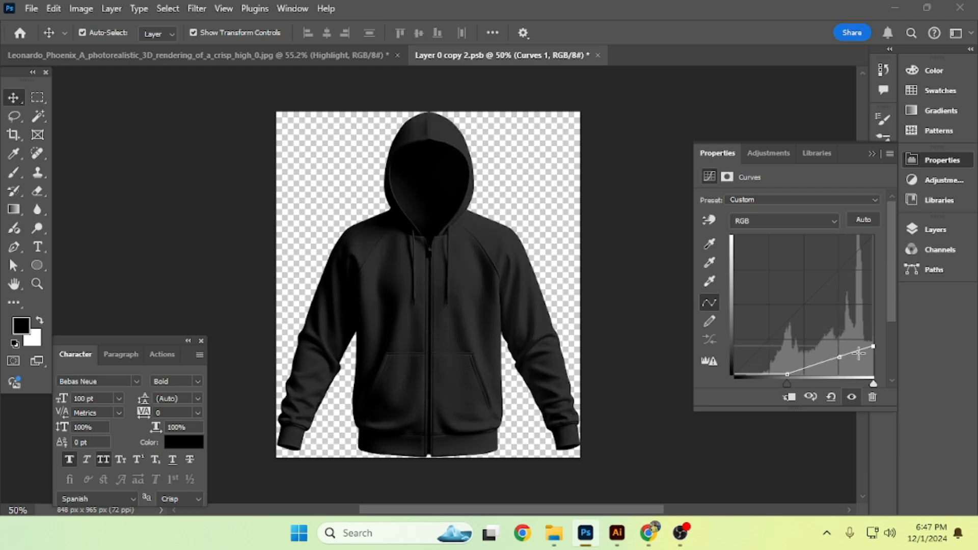
pyautogui.hotkey('ctrl', 'Tab')
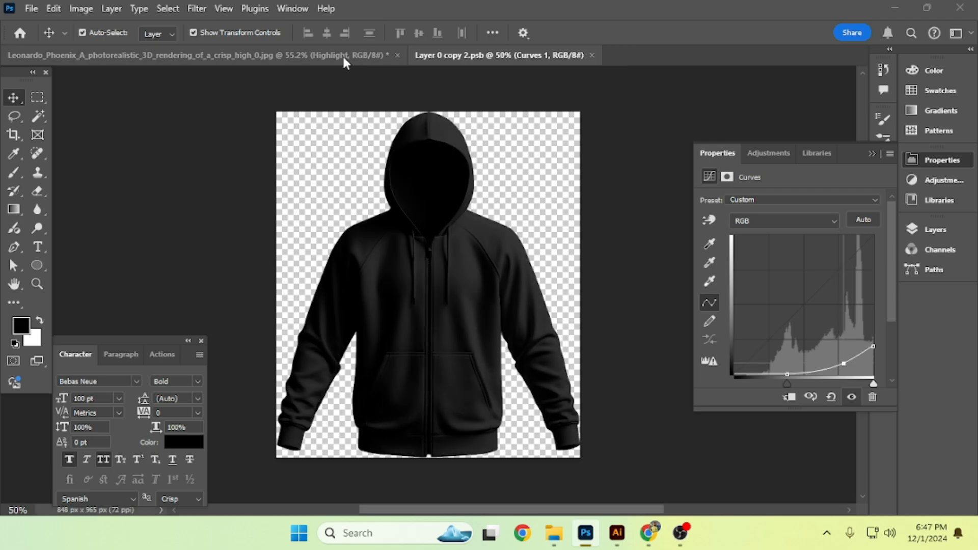
pyautogui.hotkey('ctrl', 'z')
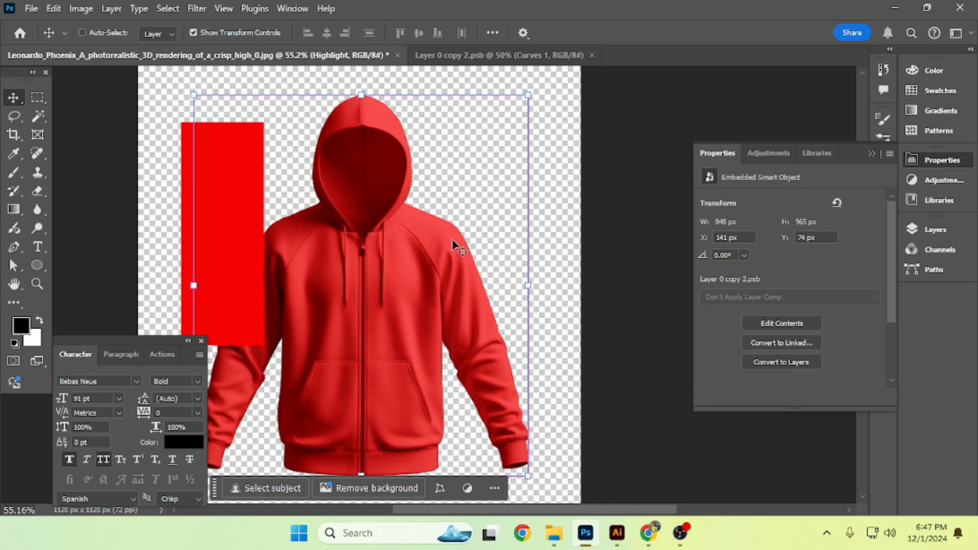
pyautogui.hotkey('ctrl', 'shift', 'z')
# Pull the Highlight smart object's Curves midpoint down slightly, save it and compare the hoodie with the red rectangle
pyautogui.click(493, 58)
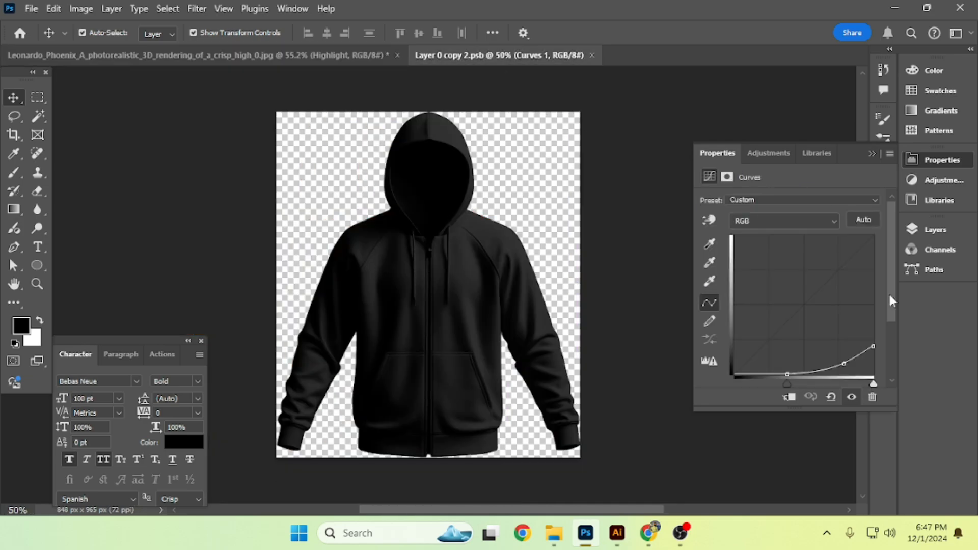
pyautogui.moveTo(846, 362); pyautogui.dragTo(847, 365)
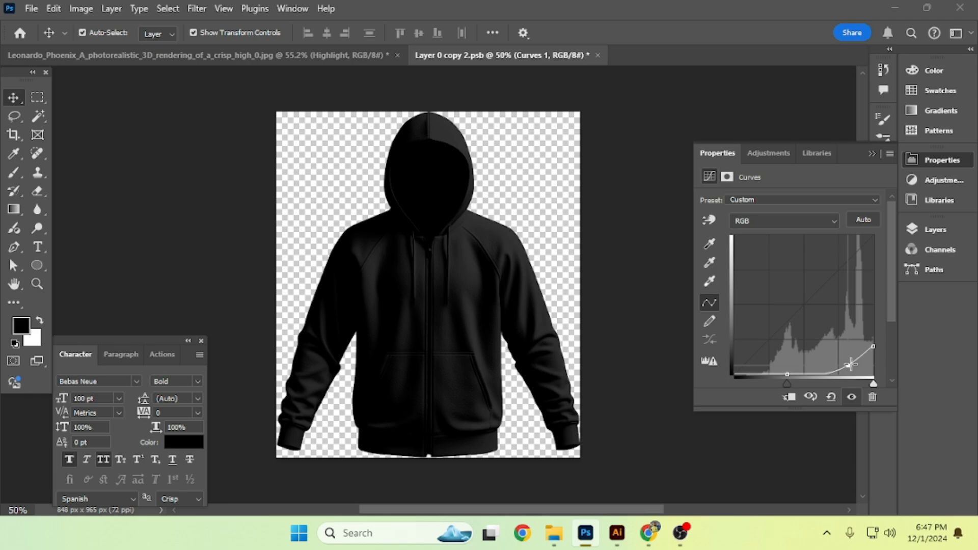
pyautogui.hotkey('ctrl', 's')
pyautogui.click(343, 56)
pyautogui.scroll(1, 366, 262)
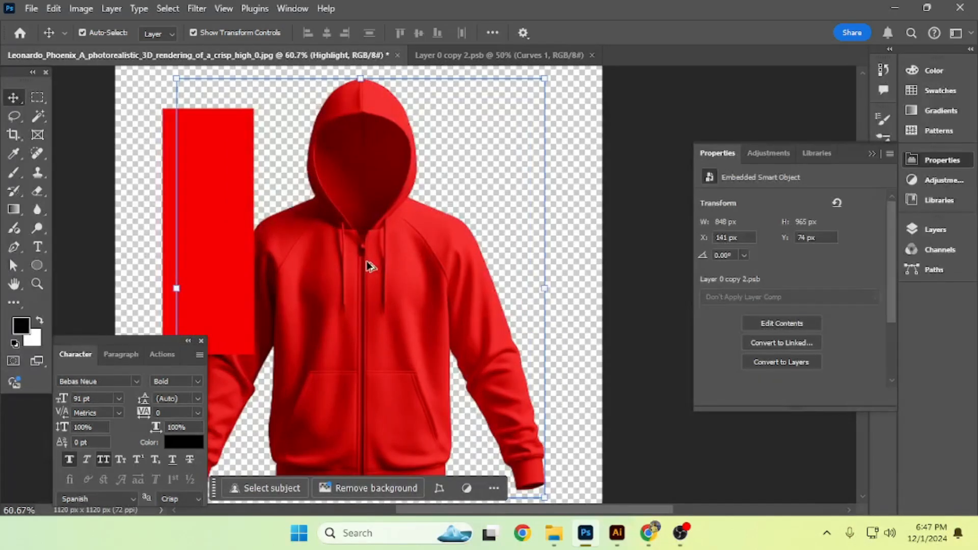
pyautogui.scroll(-2, 366, 263)
# Set the hoodie's Solid Color fill to black (000000) and inspect the highlights up close
pyautogui.click(936, 229)
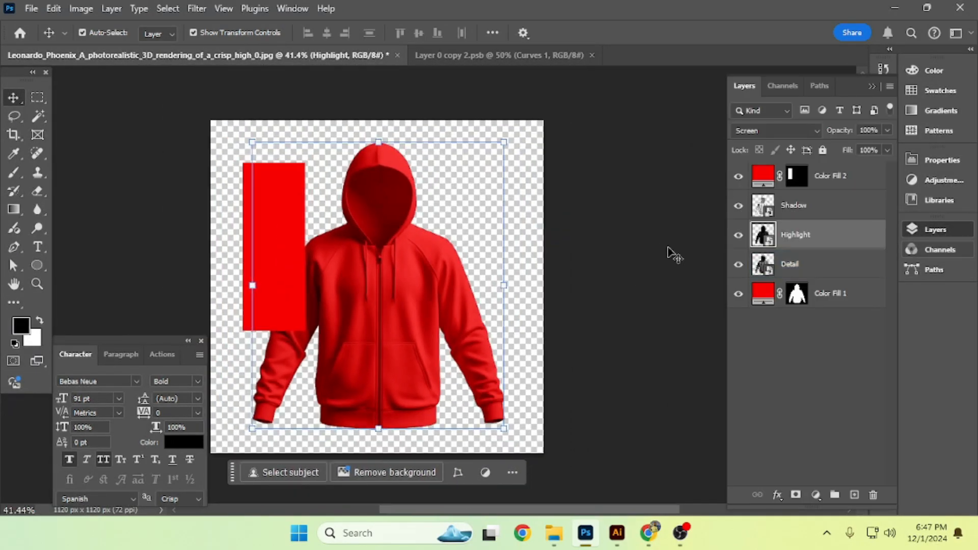
pyautogui.click(815, 264)
pyautogui.click(830, 293)
pyautogui.doubleClick(763, 293)
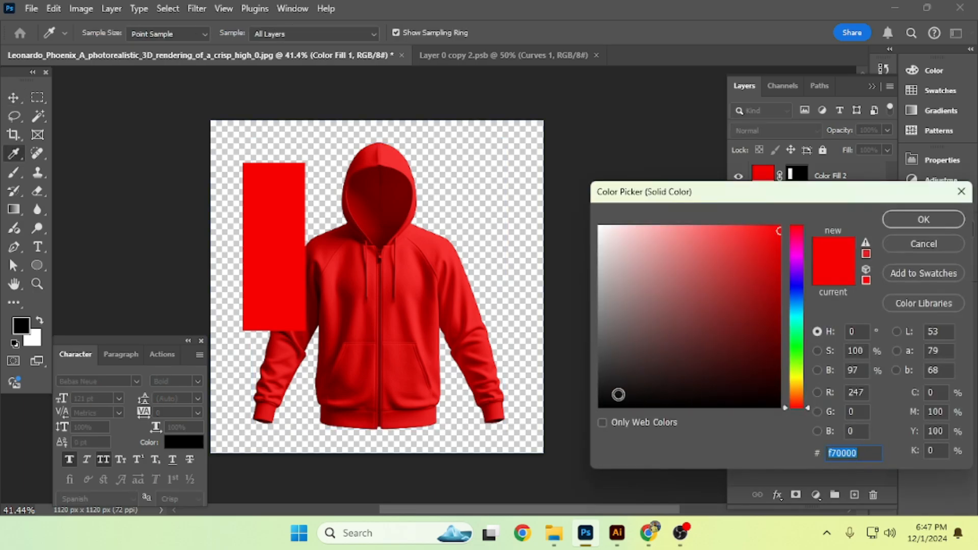
pyautogui.moveTo(618, 395); pyautogui.dragTo(587, 417)
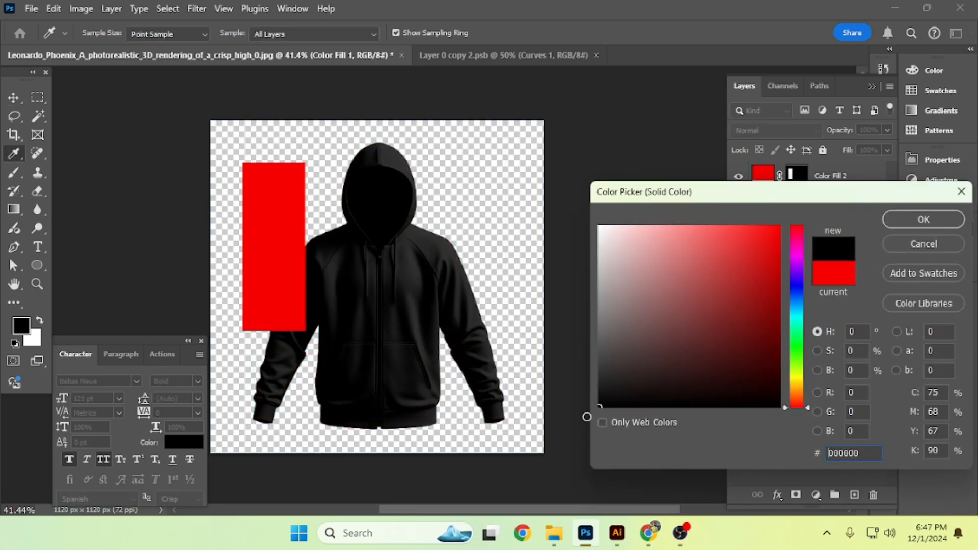
pyautogui.click(907, 220)
pyautogui.scroll(9, 330, 245)
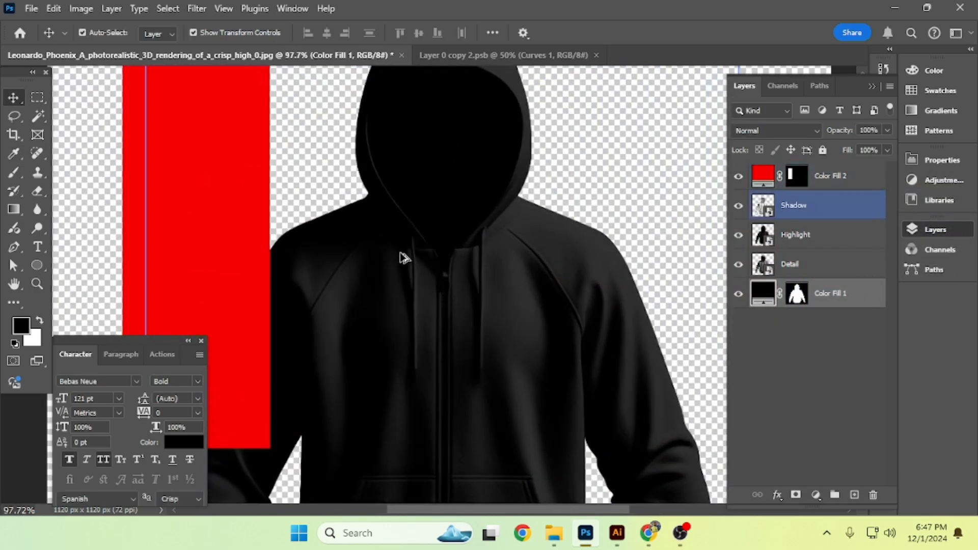
pyautogui.scroll(-6, 405, 260)
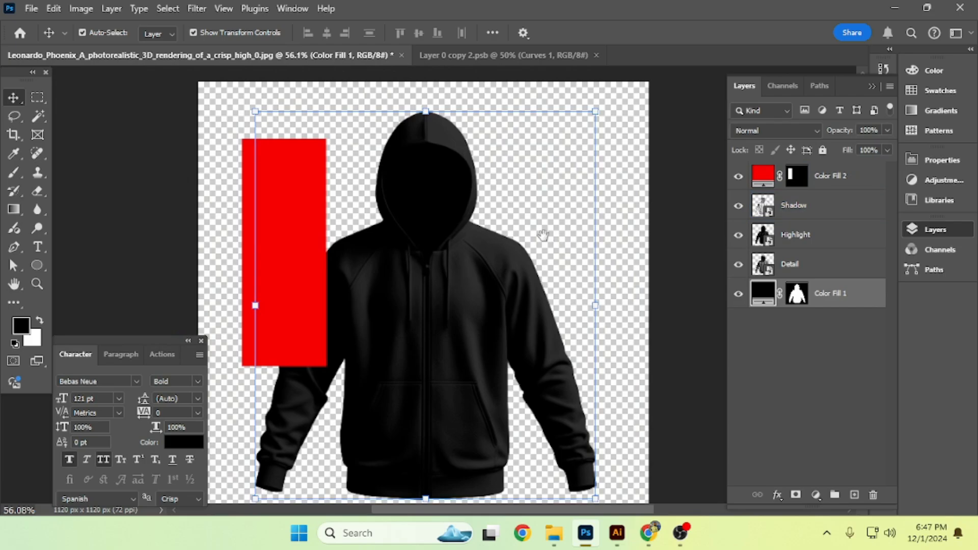
pyautogui.moveTo(544, 234); pyautogui.dragTo(482, 220)
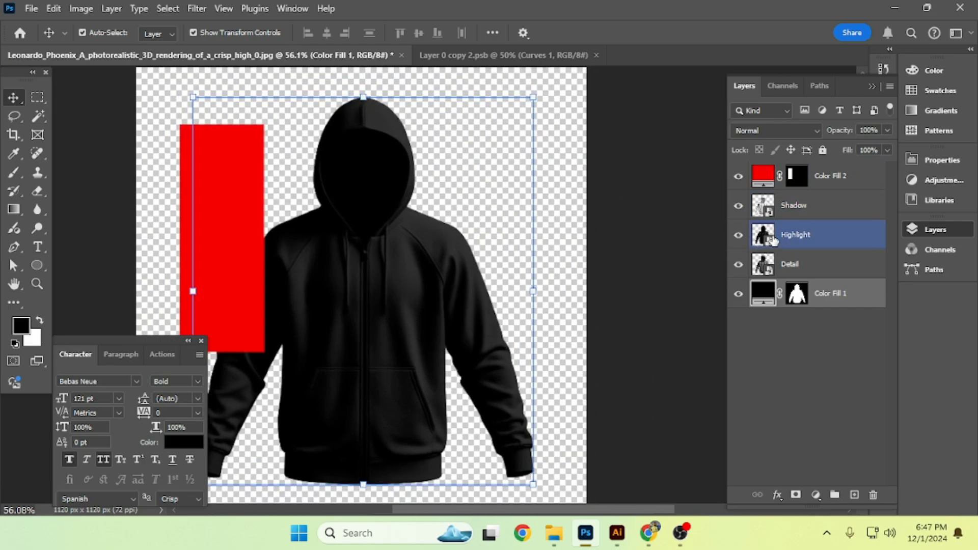
# Raise the Curves midpoint slightly inside the Highlight smart object, save it and check the black hoodie in the mockup
pyautogui.doubleClick(773, 240)
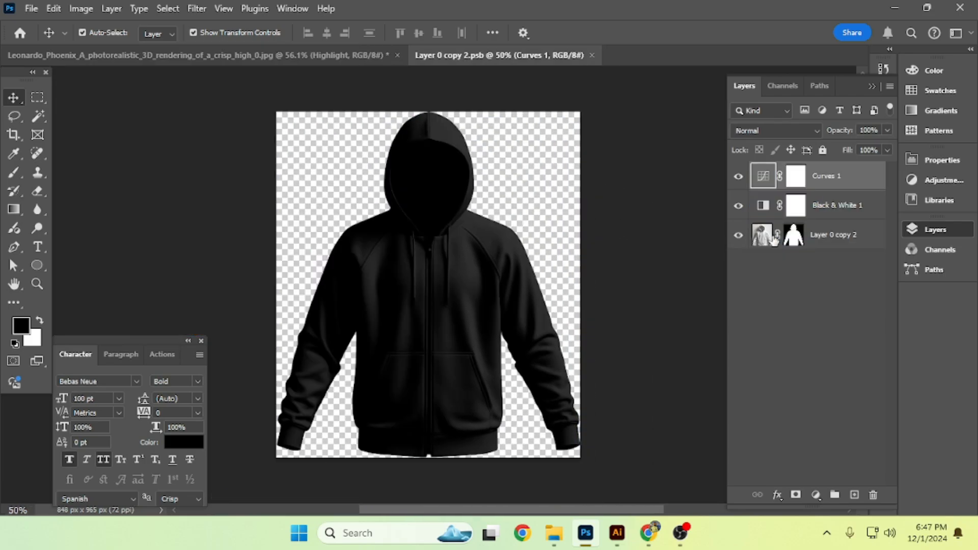
pyautogui.doubleClick(761, 183)
pyautogui.moveTo(850, 368); pyautogui.dragTo(843, 363)
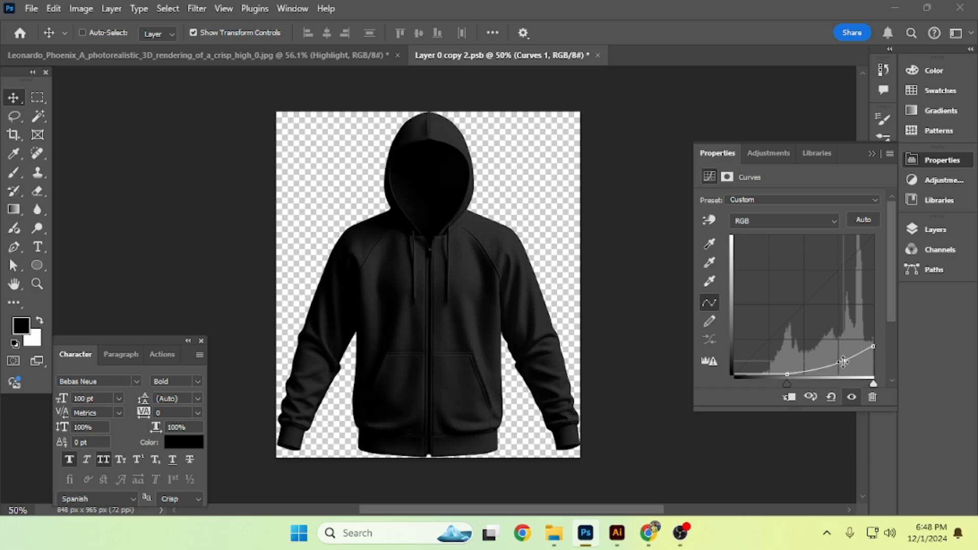
pyautogui.hotkey('ctrl', 's')
pyautogui.moveTo(875, 346)
pyautogui.mouseDown()
pyautogui.moveTo(872, 338)
pyautogui.moveTo(872, 346)
pyautogui.mouseUp()
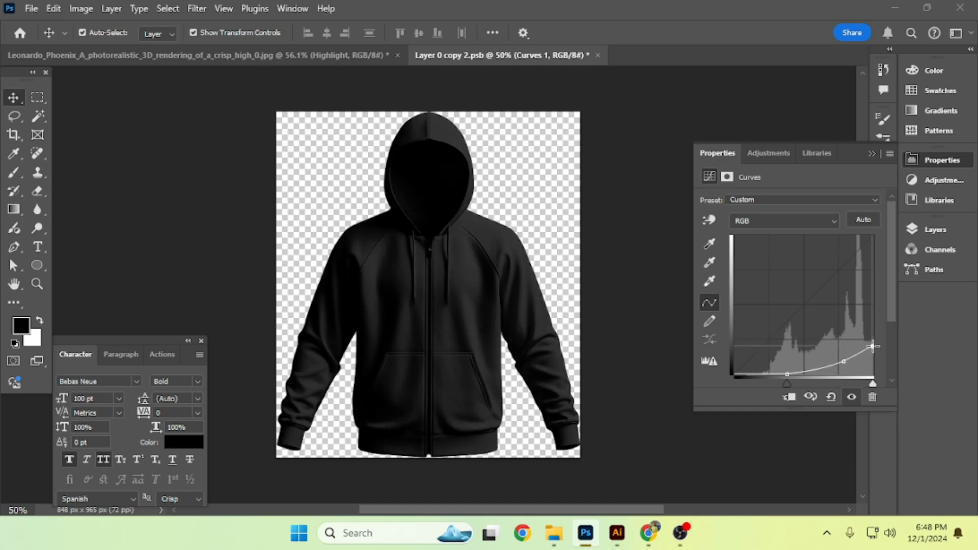
pyautogui.hotkey('ctrl', 's')
pyautogui.click(313, 55)
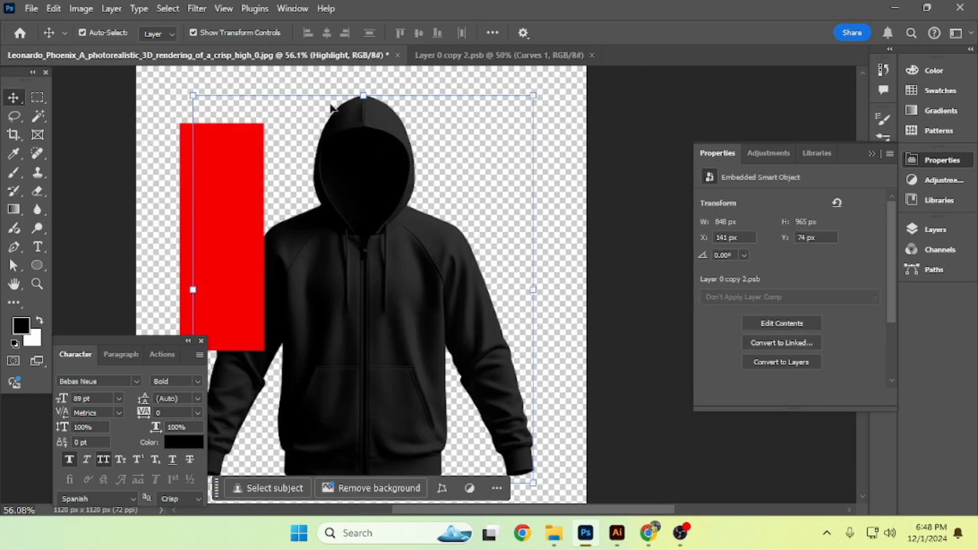
pyautogui.scroll(2, 388, 267)
pyautogui.scroll(-4, 390, 272)
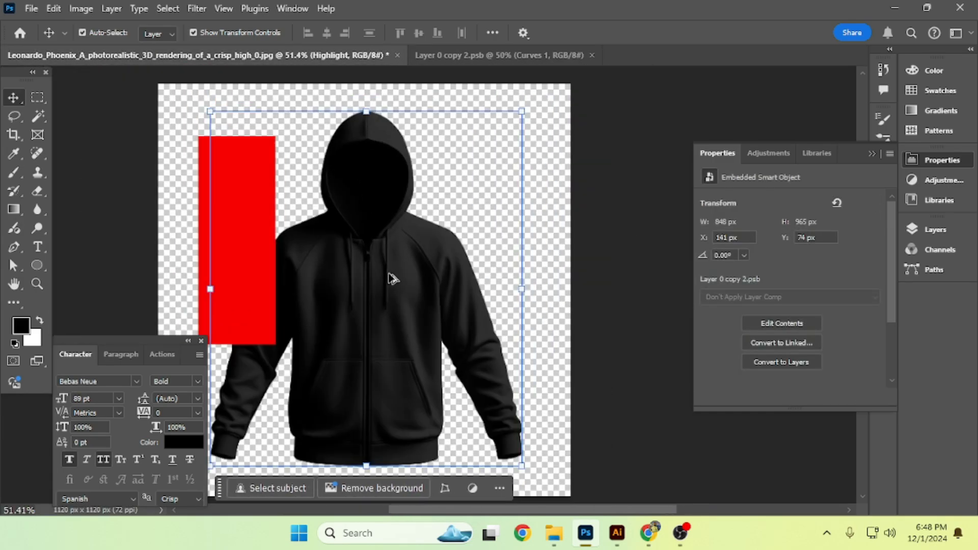
# Try dark grey 1b1b1b as the hoodie's fill, then set it to the red sampled from the comparison rectangle
pyautogui.click(940, 230)
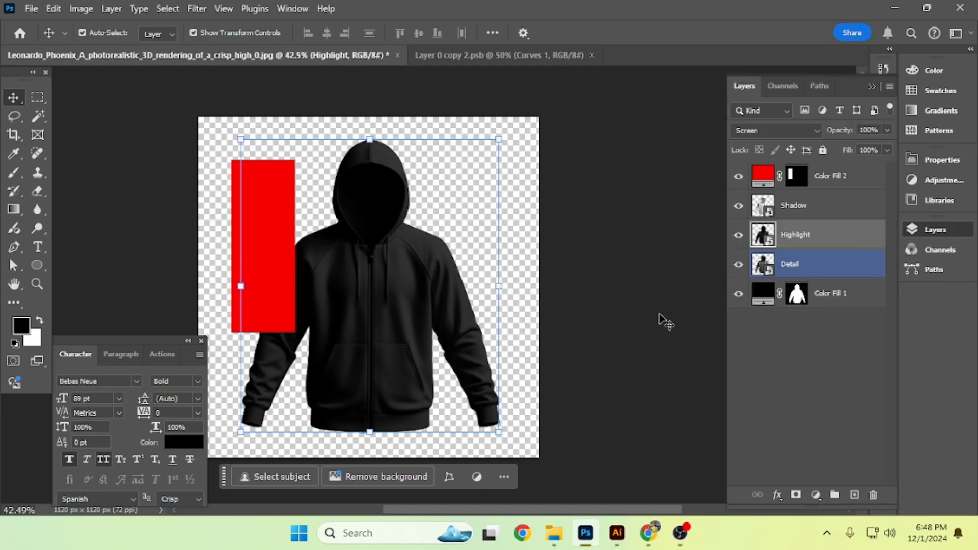
pyautogui.doubleClick(762, 294)
pyautogui.moveTo(659, 386); pyautogui.dragTo(596, 392)
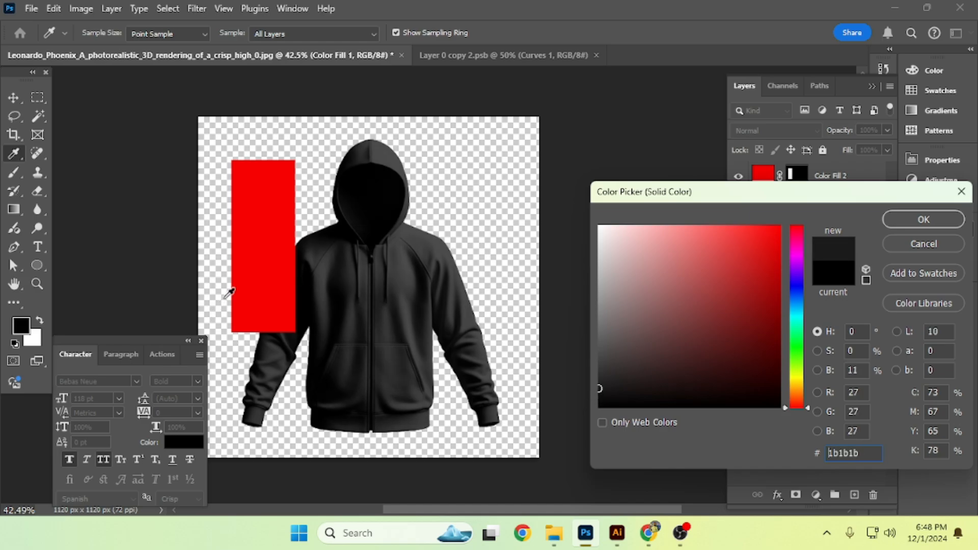
pyautogui.click(278, 248)
pyautogui.click(922, 219)
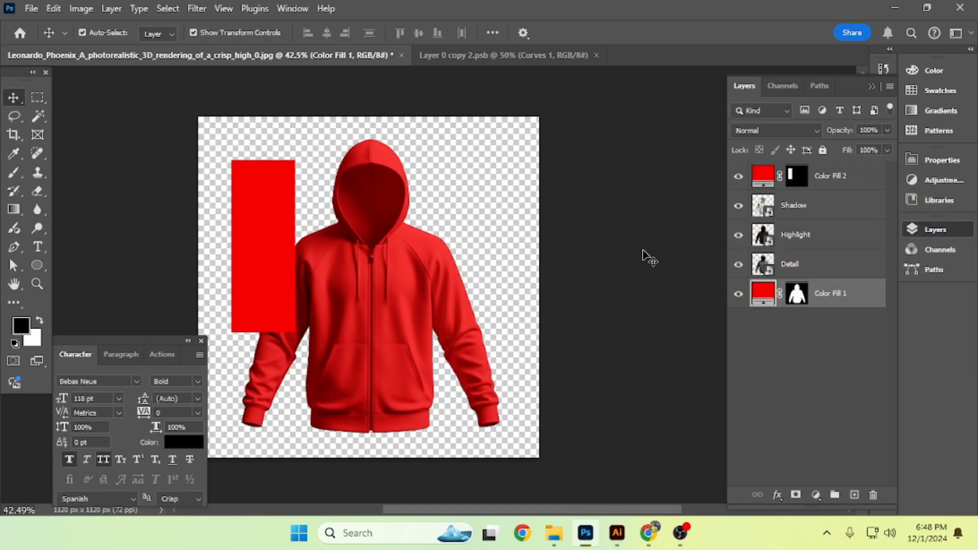
pyautogui.click(643, 253)
pyautogui.scroll(6, 435, 229)
pyautogui.scroll(-5, 435, 230)
# Group the Shadow, Highlight and Detail layers and mask the group with the hoodie shape from Color Fill 1's mask
pyautogui.click(827, 227)
pyautogui.keyDown('shift'); pyautogui.click(815, 205); pyautogui.keyUp('shift')
pyautogui.keyDown('shift'); pyautogui.click(811, 263); pyautogui.keyUp('shift')
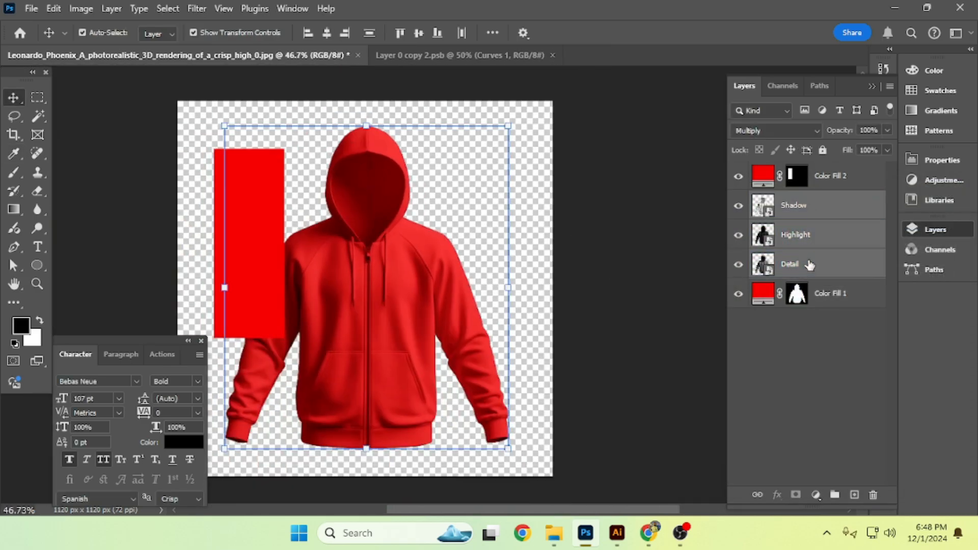
pyautogui.hotkey('ctrl', 'g')
pyautogui.keyDown('ctrl'); pyautogui.click(797, 222); pyautogui.keyUp('ctrl')
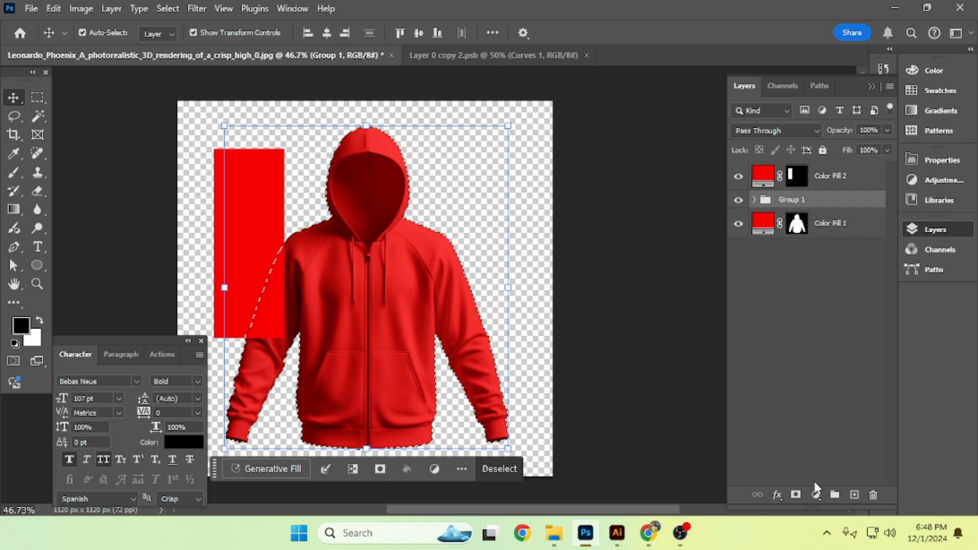
pyautogui.click(795, 494)
pyautogui.click(754, 205)
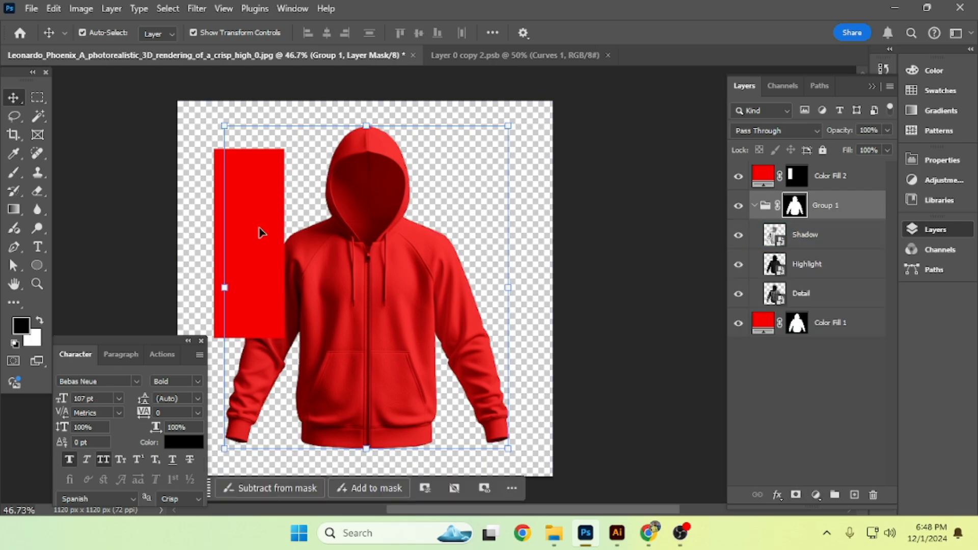
# Add a Vibrance adjustment above the Shadow layer inside the group, with Vibrance +6 and Saturation +3
pyautogui.click(259, 231)
pyautogui.click(800, 235)
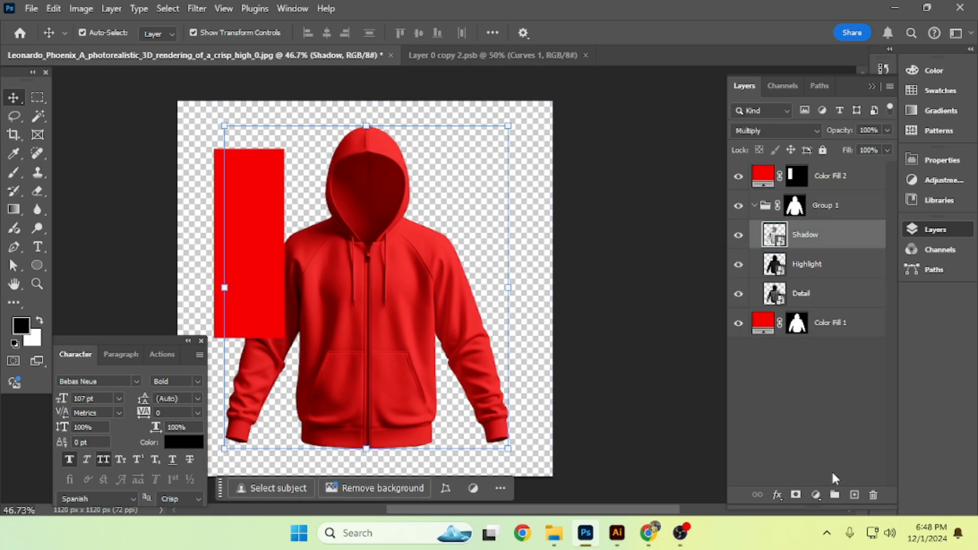
pyautogui.click(816, 495)
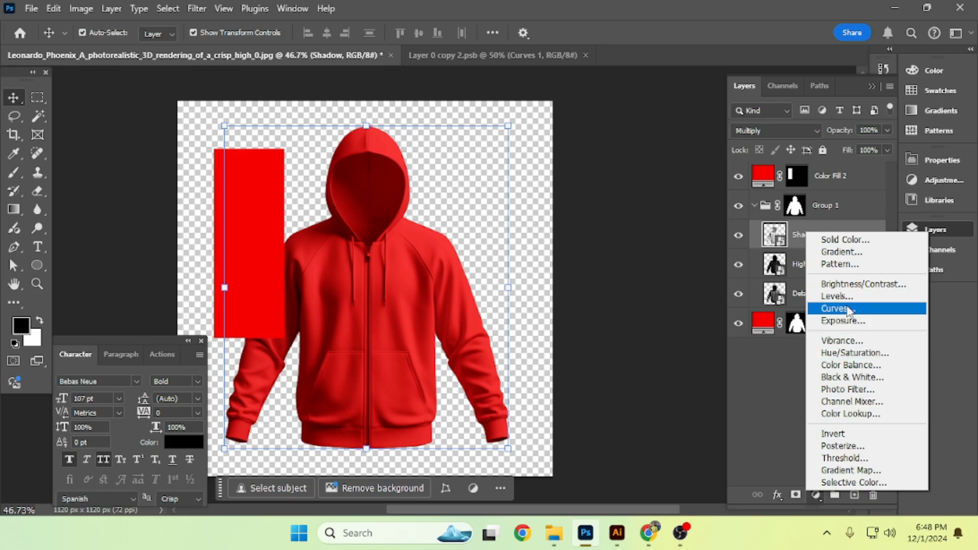
pyautogui.click(854, 341)
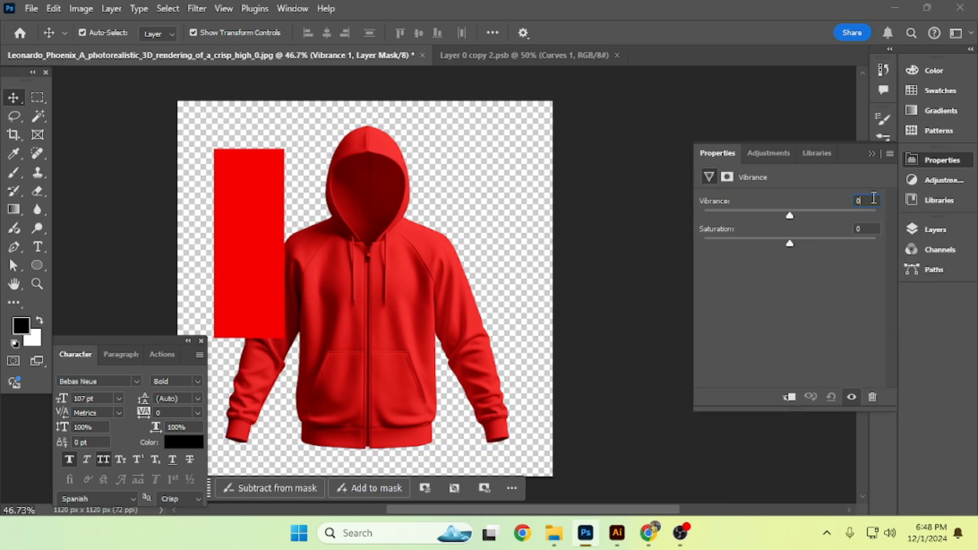
pyautogui.press('Up')
pyautogui.press('Up')
pyautogui.press('Up')
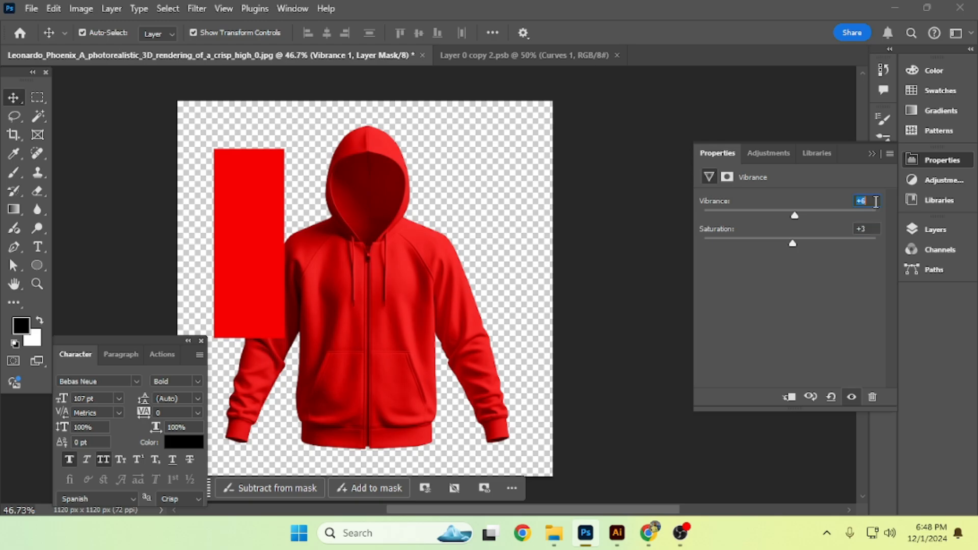
pyautogui.click(872, 229)
# Delete the red comparison rectangle's fill layer and review the whole hoodie
pyautogui.click(236, 200)
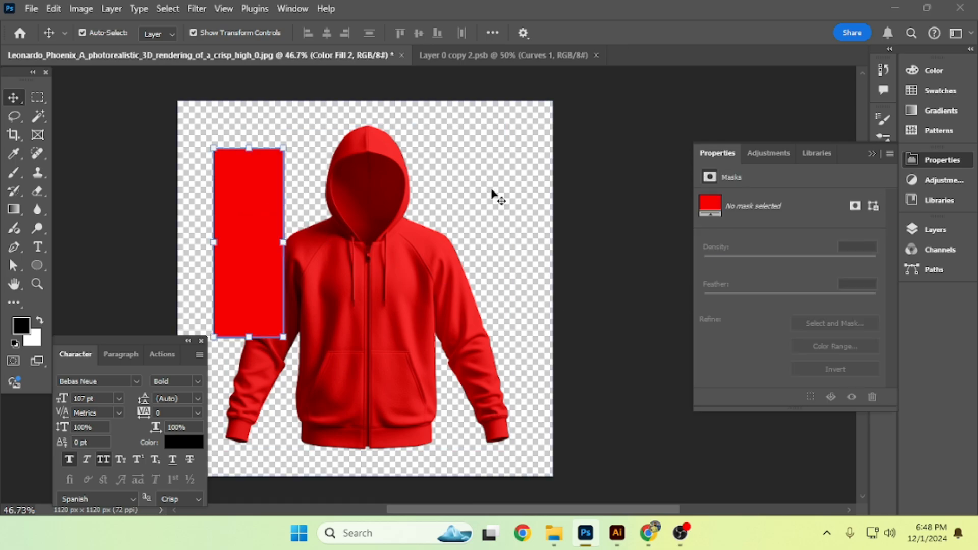
pyautogui.click(957, 230)
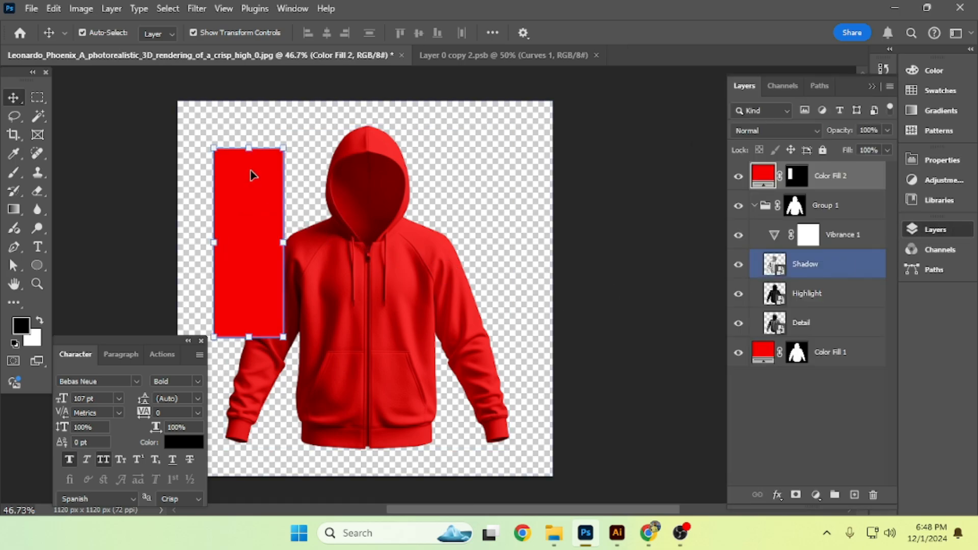
pyautogui.press('Delete')
pyautogui.click(382, 308)
pyautogui.scroll(5, 377, 306)
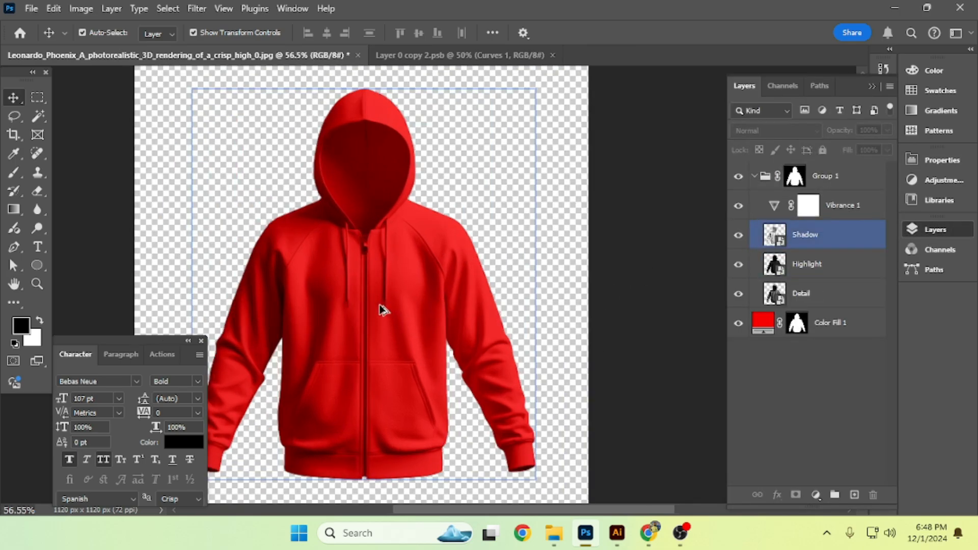
pyautogui.scroll(-5, 375, 306)
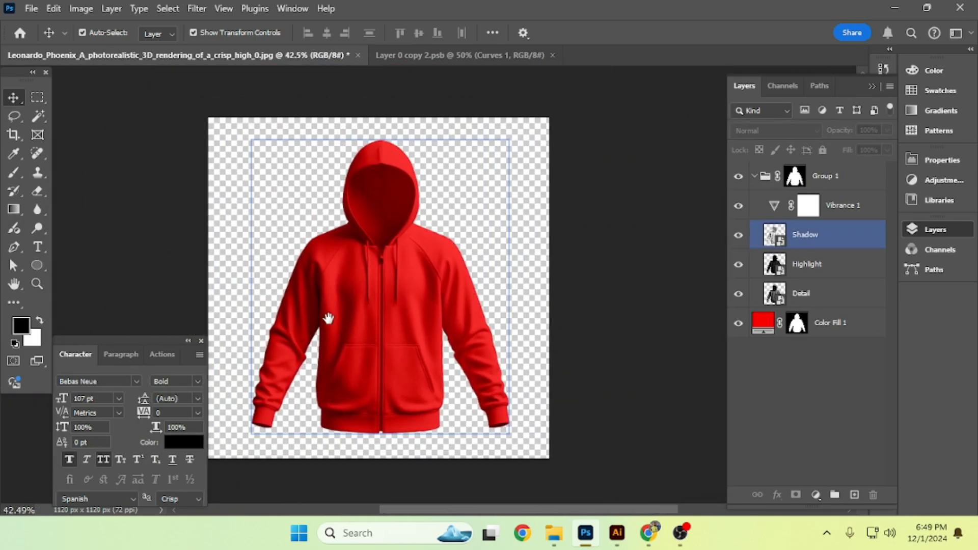
# Select the hoodie's Color Fill 1 layer and inspect the shading around the hood and zipper
pyautogui.click(571, 261)
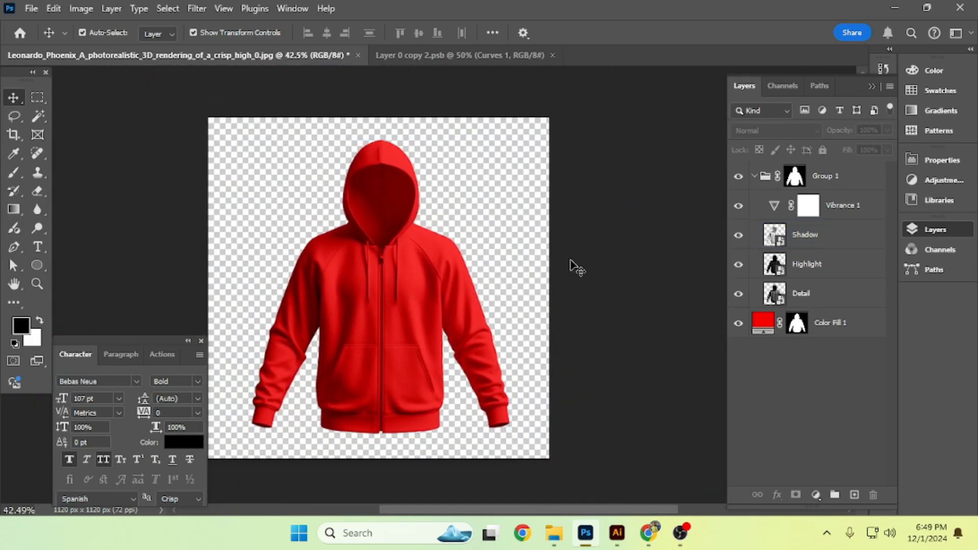
pyautogui.click(376, 288)
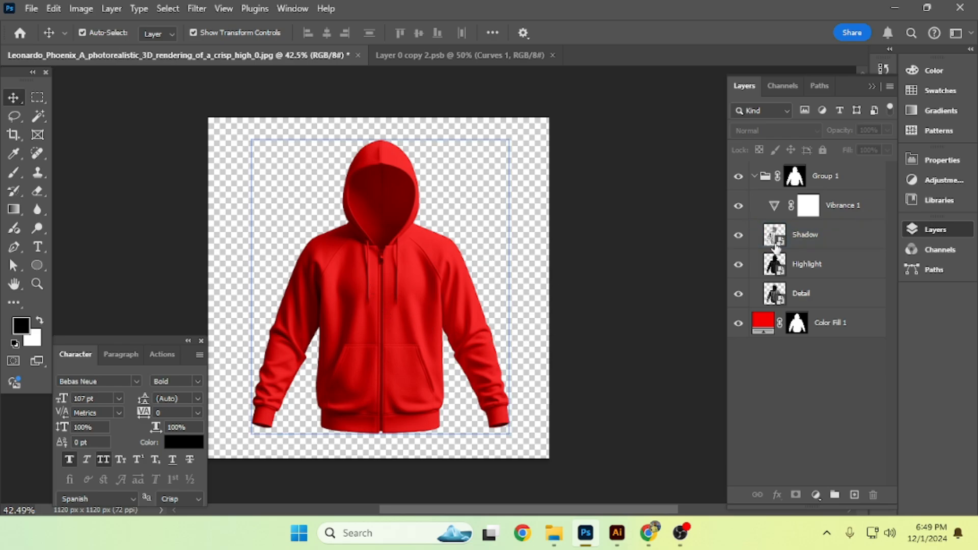
pyautogui.click(828, 330)
pyautogui.click(380, 244)
pyautogui.scroll(3, 385, 250)
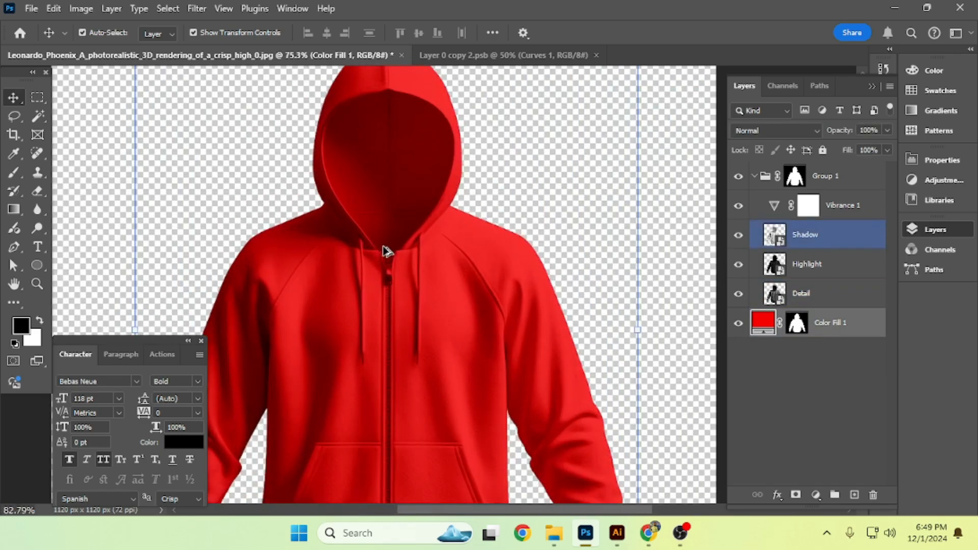
# Collapse the masked Group 1 holding the Vibrance, Shadow, Highlight and Detail layers and rename it "Adjusment"
pyautogui.scroll(-5, 388, 254)
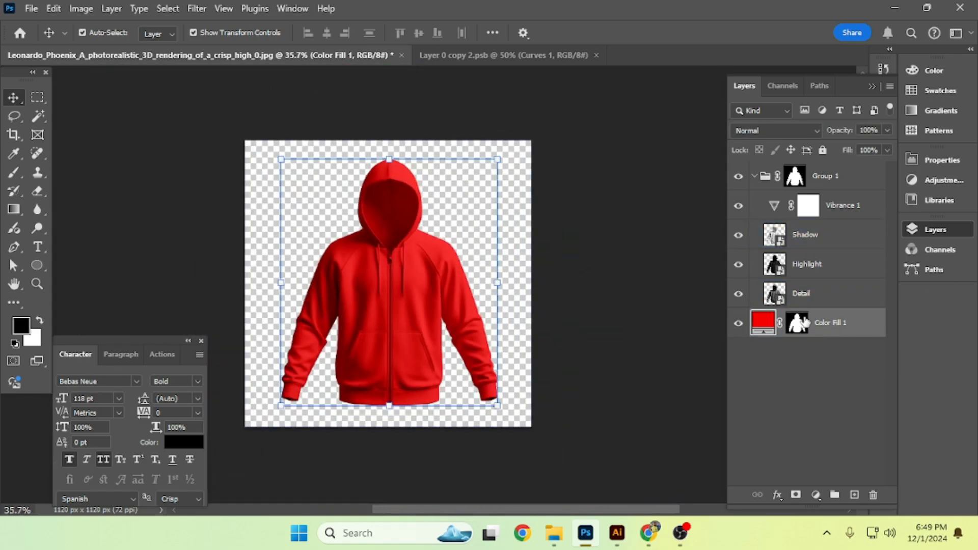
pyautogui.click(810, 204)
pyautogui.keyDown('shift'); pyautogui.click(759, 298); pyautogui.keyUp('shift')
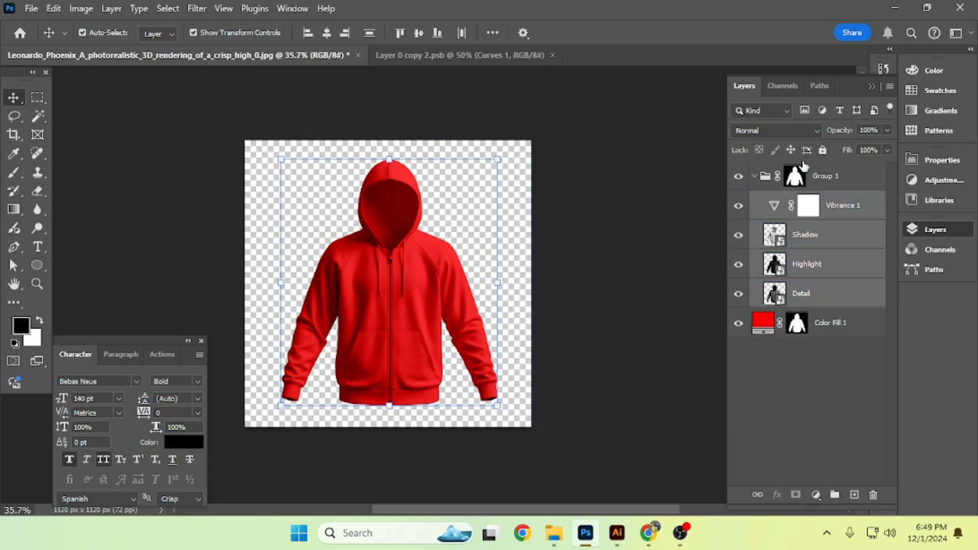
pyautogui.click(797, 179)
pyautogui.click(754, 176)
pyautogui.doubleClick(827, 177)
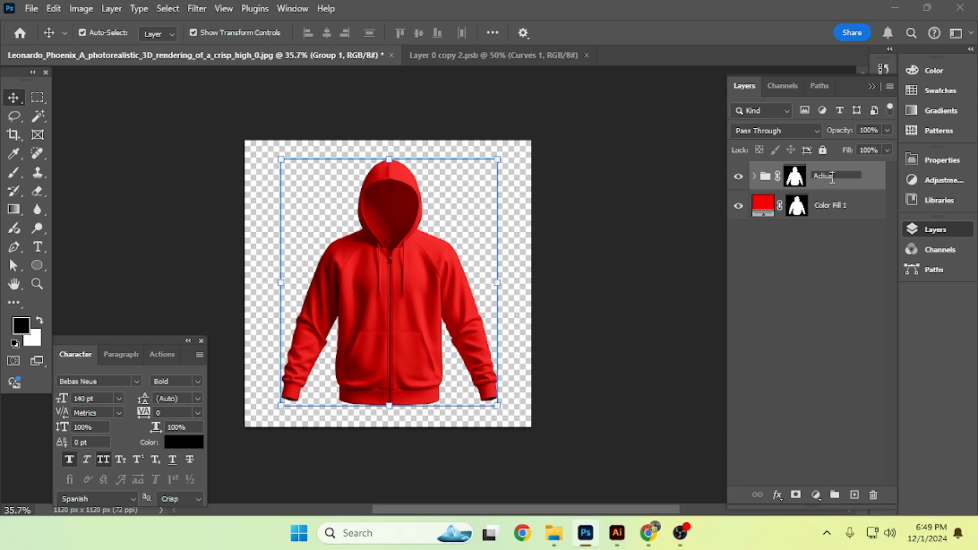
pyautogui.write('Adjusment')
pyautogui.press('Return')
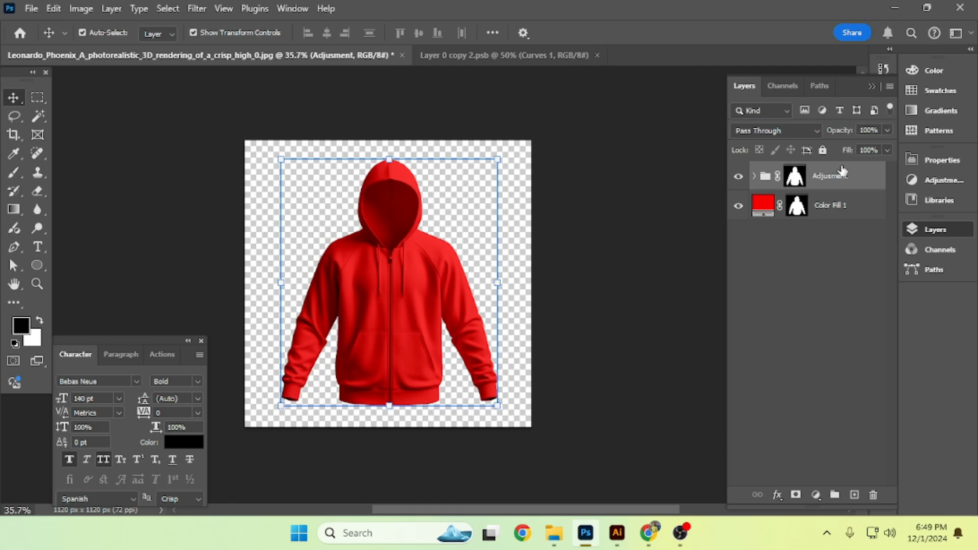
# Load the Hood path as a selection with the Color Fill 1 layer active
pyautogui.click(832, 210)
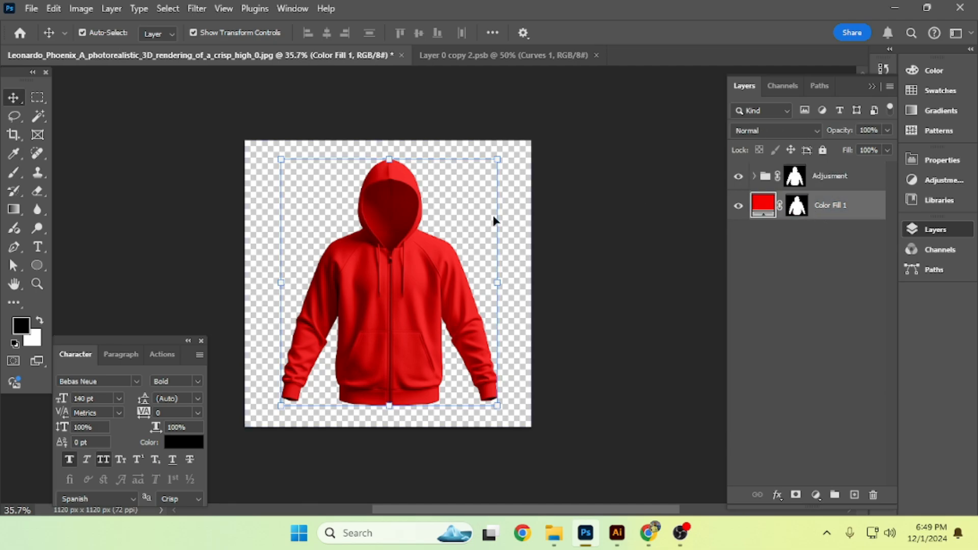
pyautogui.click(819, 86)
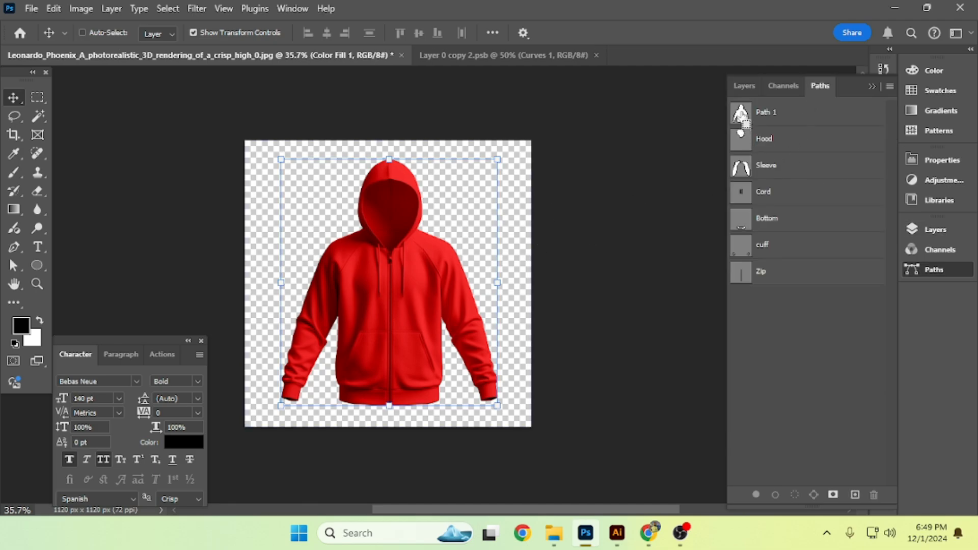
pyautogui.keyDown('ctrl'); pyautogui.click(741, 138); pyautogui.keyUp('ctrl')
pyautogui.click(744, 86)
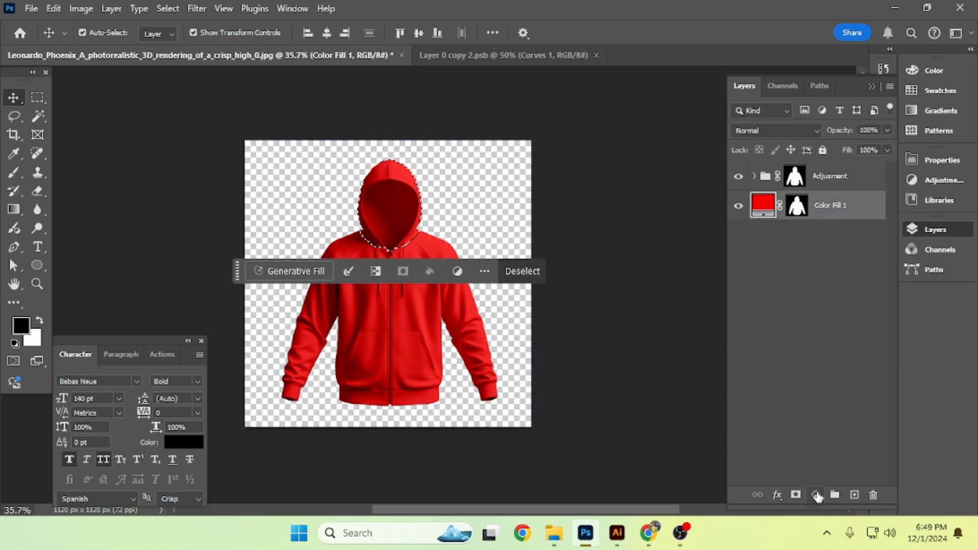
# Add an orange Solid Color fill layer for the selected hood above Color Fill 1
pyautogui.click(817, 496)
pyautogui.click(835, 237)
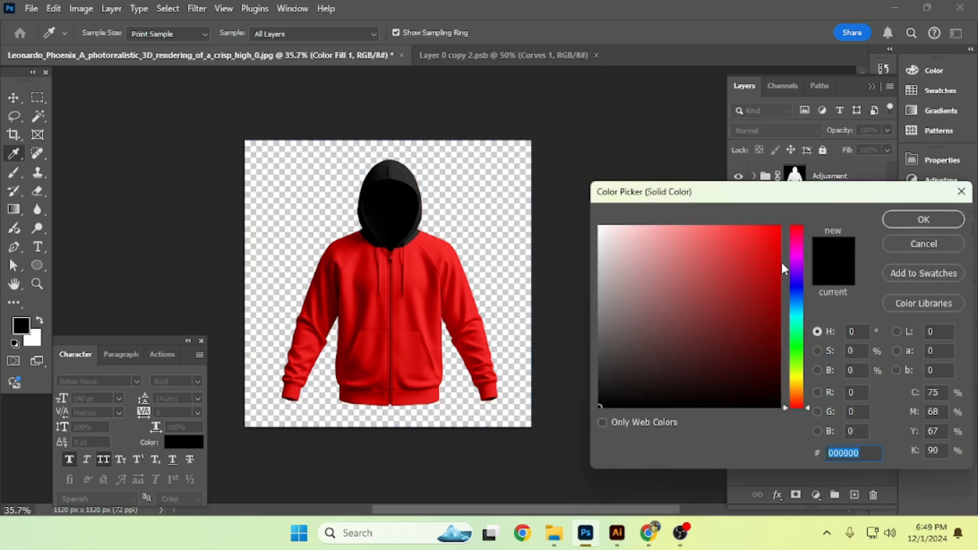
pyautogui.write('fec004')
pyautogui.click(779, 247)
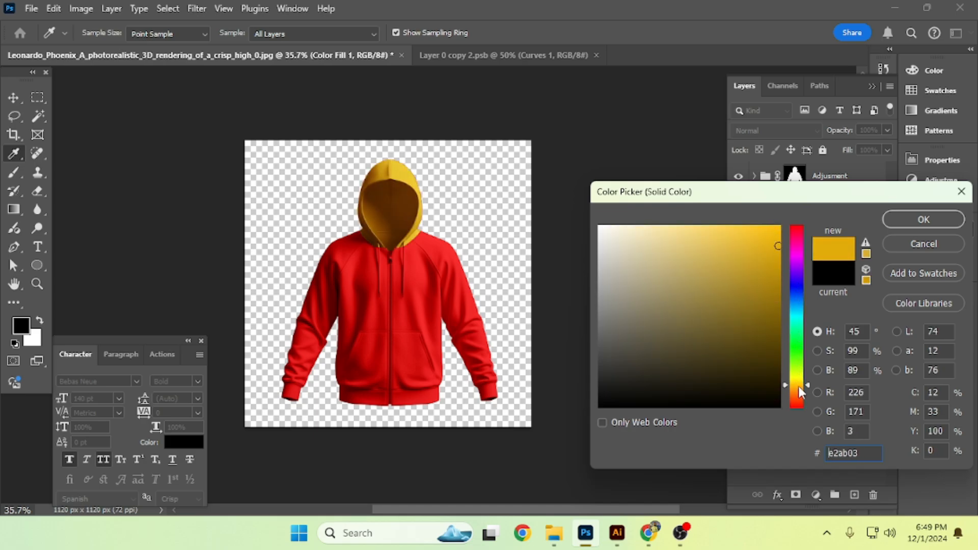
pyautogui.click(798, 391)
pyautogui.press('Return')
pyautogui.press('v')
pyautogui.click(759, 242)
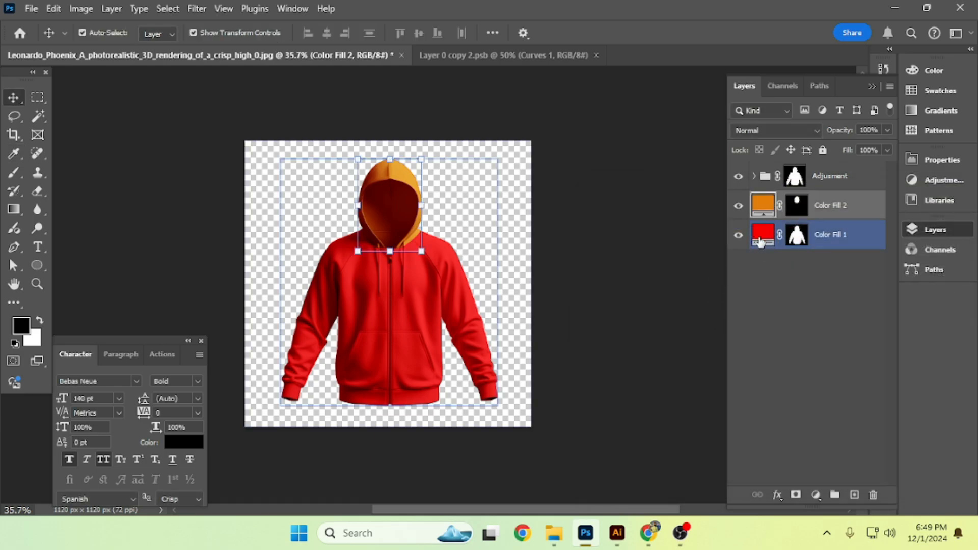
# Try to build a sleeve selection from the Sleeve path and the hoodie mask, and clear the selection
pyautogui.click(819, 85)
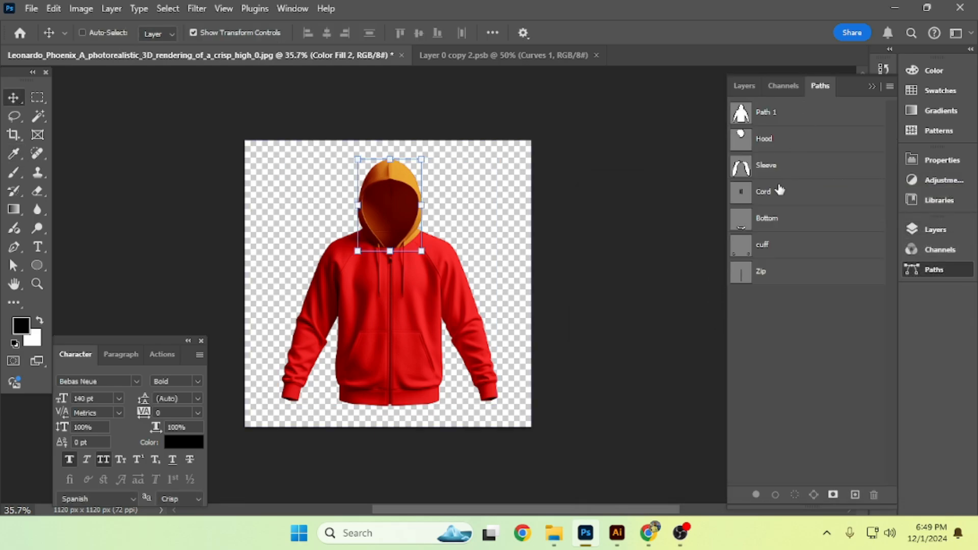
pyautogui.keyDown('ctrl'); pyautogui.click(743, 165); pyautogui.keyUp('ctrl')
pyautogui.click(744, 86)
pyautogui.keyDown('ctrl'); pyautogui.click(796, 235); pyautogui.keyUp('ctrl')
pyautogui.click(828, 235)
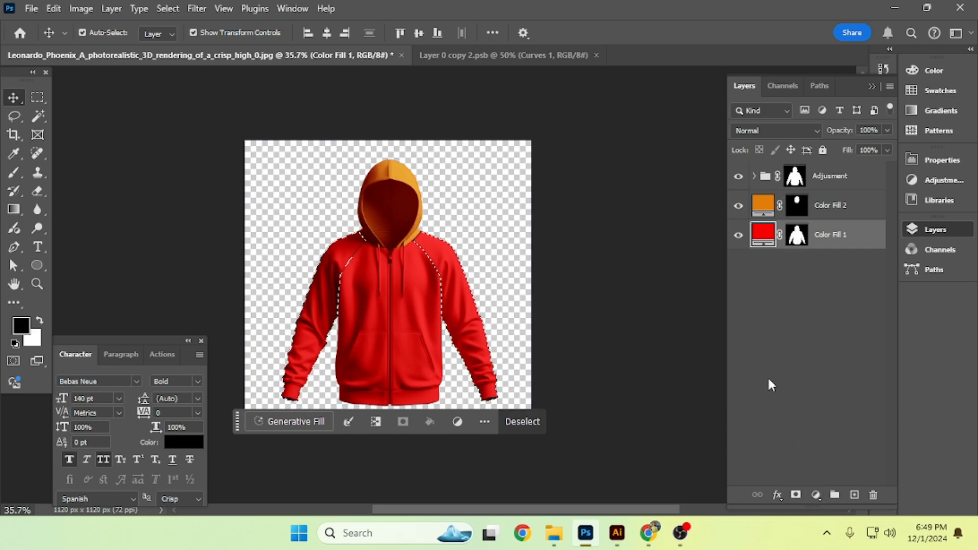
pyautogui.hotkey('ctrl', 'z')
pyautogui.hotkey('ctrl', 'z')
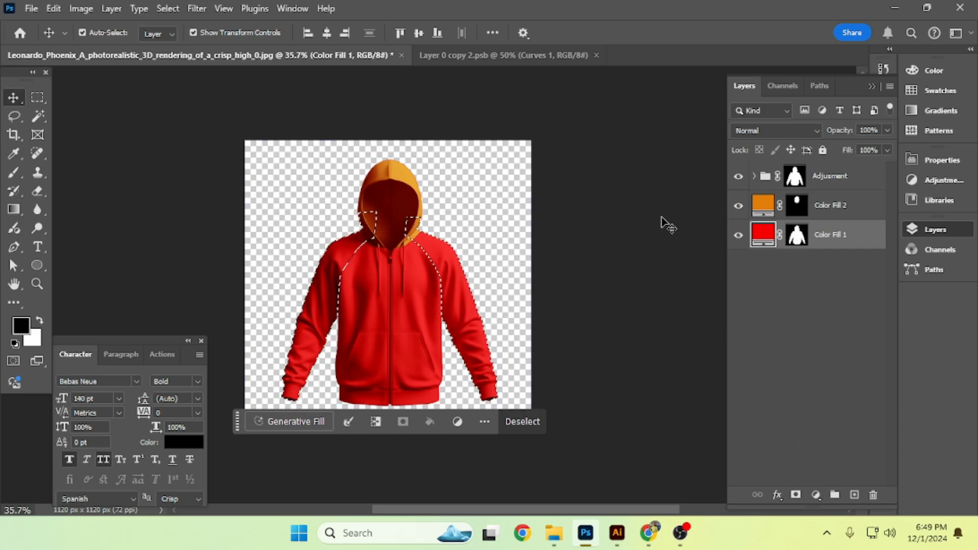
pyautogui.click(662, 218)
pyautogui.hotkey('ctrl', 'd')
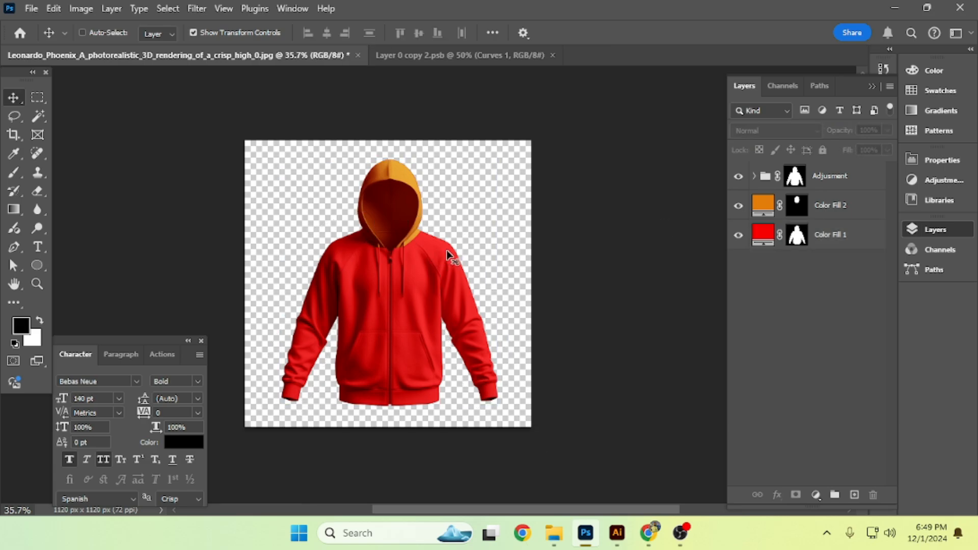
# Delete the orange hood fill layer, Color Fill 2
pyautogui.scroll(4, 425, 257)
pyautogui.scroll(3, 430, 257)
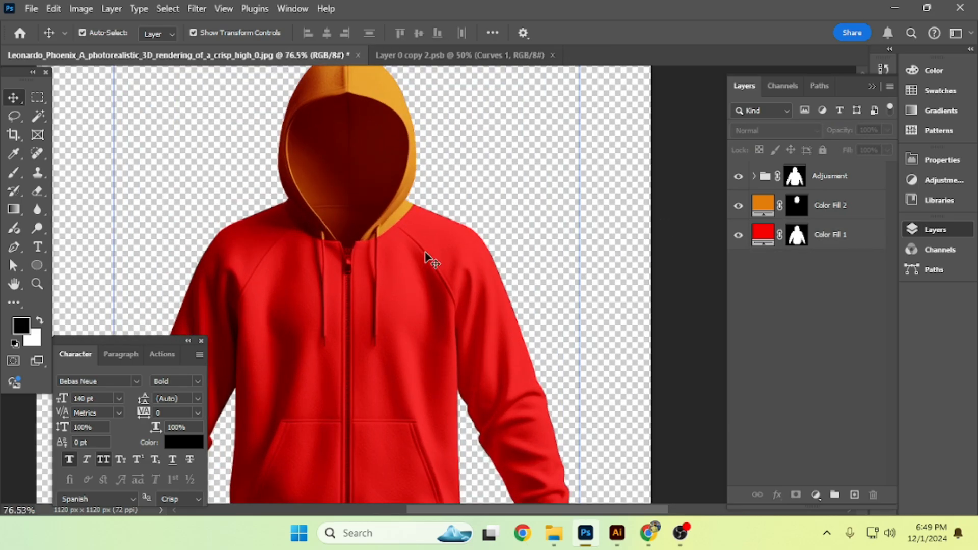
pyautogui.click(848, 200)
pyautogui.press('Delete')
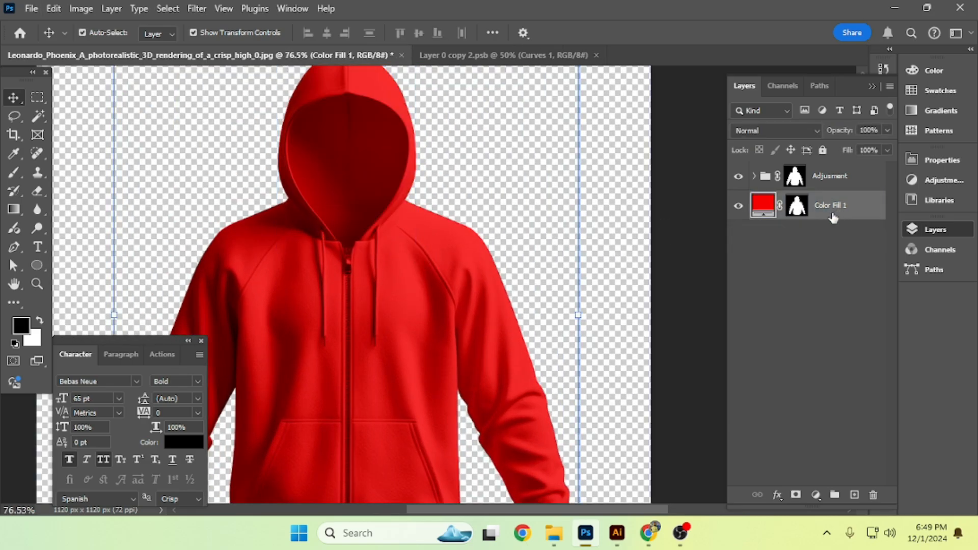
pyautogui.scroll(-6, 423, 253)
pyautogui.scroll(3, 429, 251)
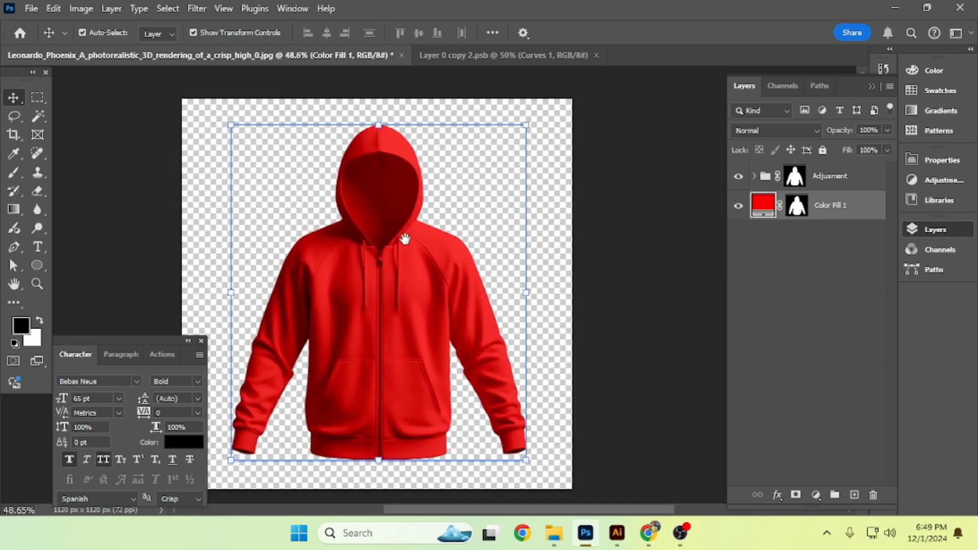
# Load the Hood path as a selection and intersect it with Color Fill 1's hoodie mask
pyautogui.click(819, 88)
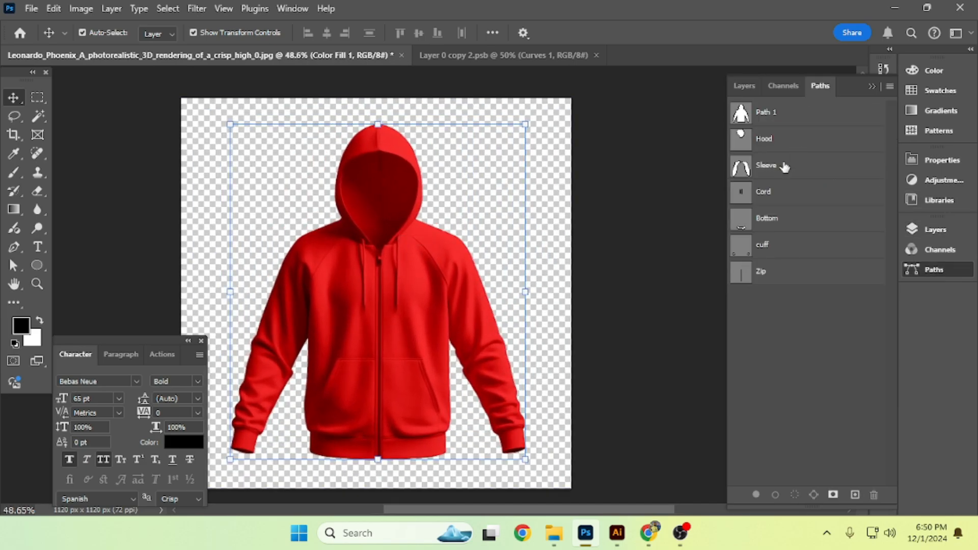
pyautogui.keyDown('ctrl'); pyautogui.click(741, 140); pyautogui.keyUp('ctrl')
pyautogui.click(750, 86)
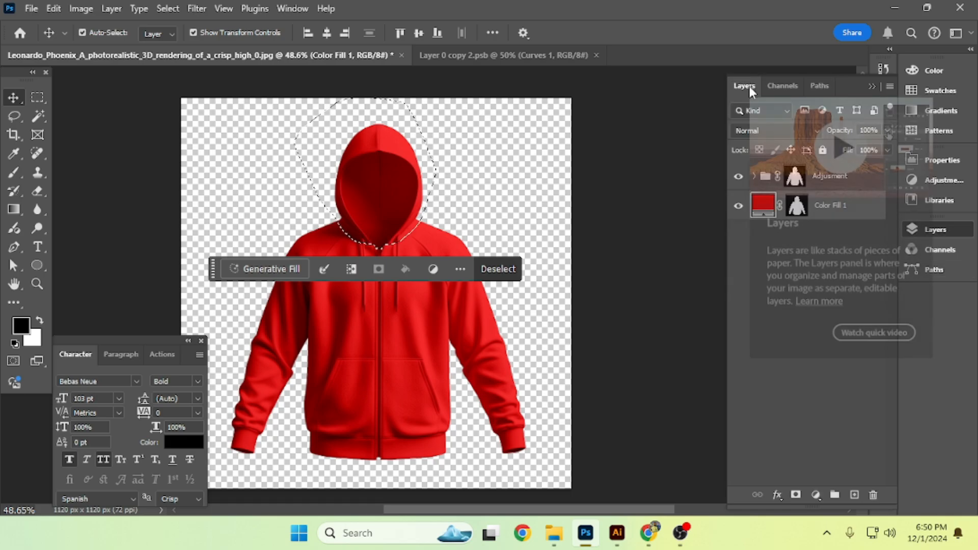
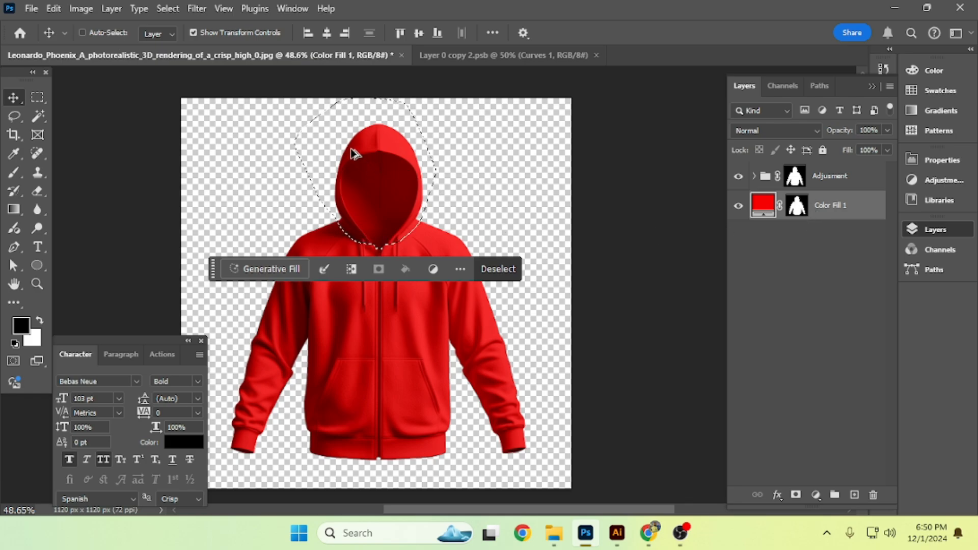
pyautogui.keyDown('ctrl'); pyautogui.click(797, 207); pyautogui.keyUp('ctrl')
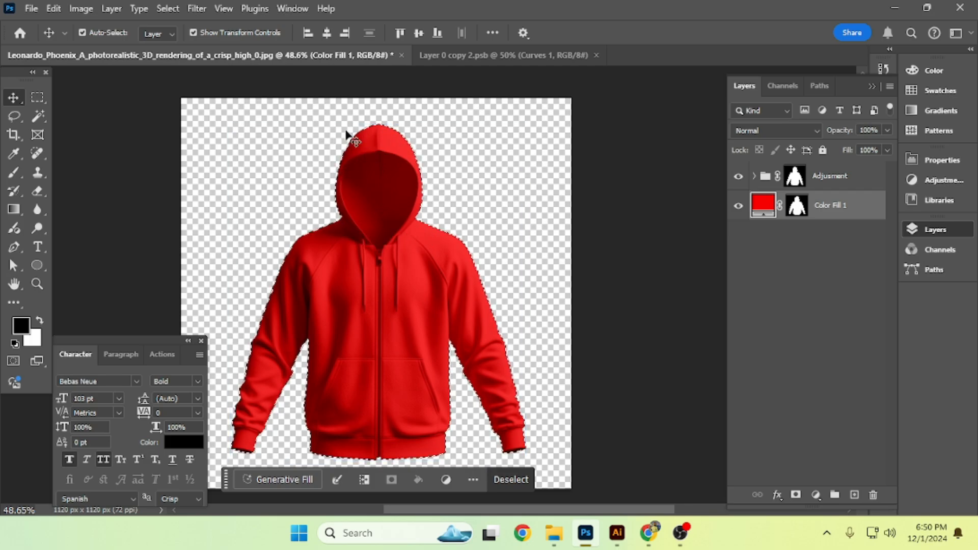
pyautogui.hotkey('ctrl', 'z')
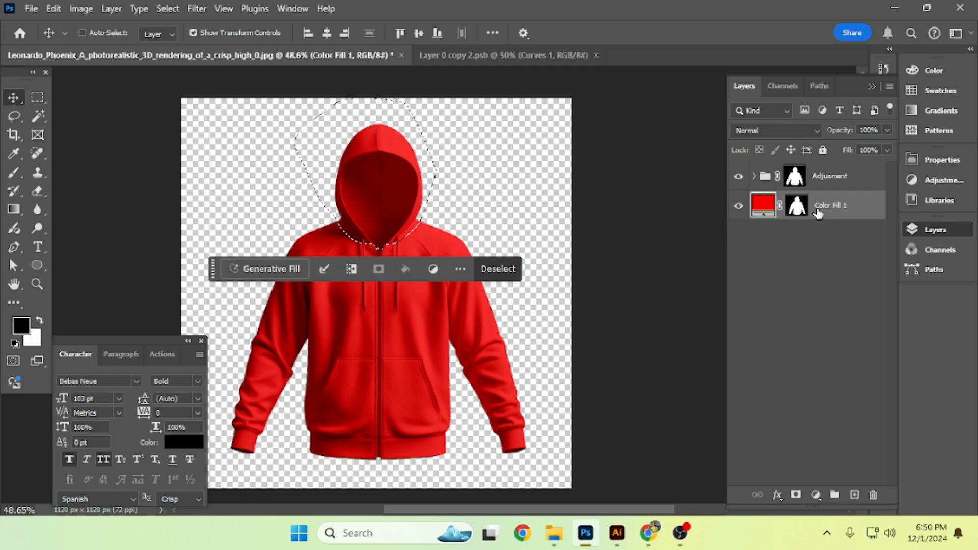
pyautogui.keyDown('ctrl'); pyautogui.keyDown('alt'); pyautogui.keyDown('shift'); pyautogui.click(795, 205); pyautogui.keyUp('shift'); pyautogui.keyUp('alt'); pyautogui.keyUp('ctrl')
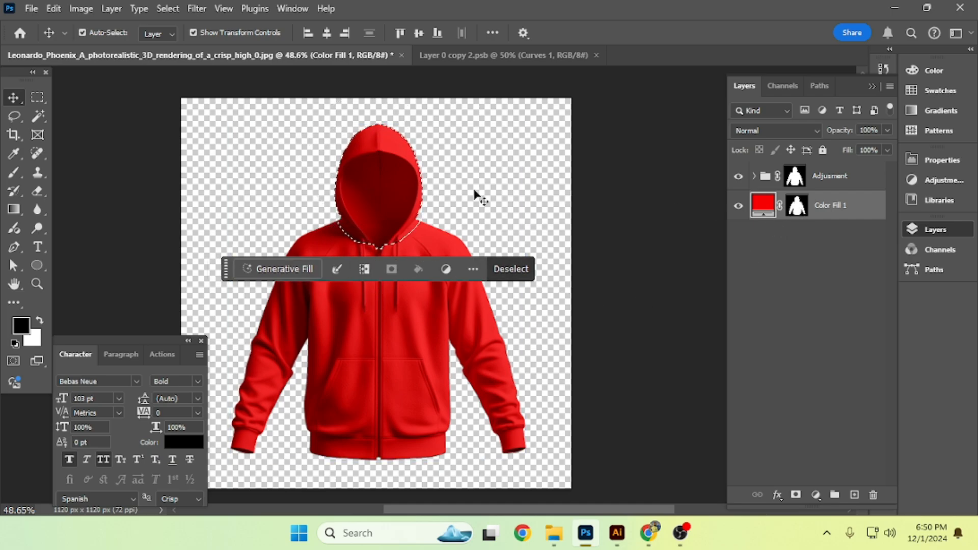
# Add a green Solid Color fill layer for the selected hood above Color Fill 1
pyautogui.scroll(3, 400, 229)
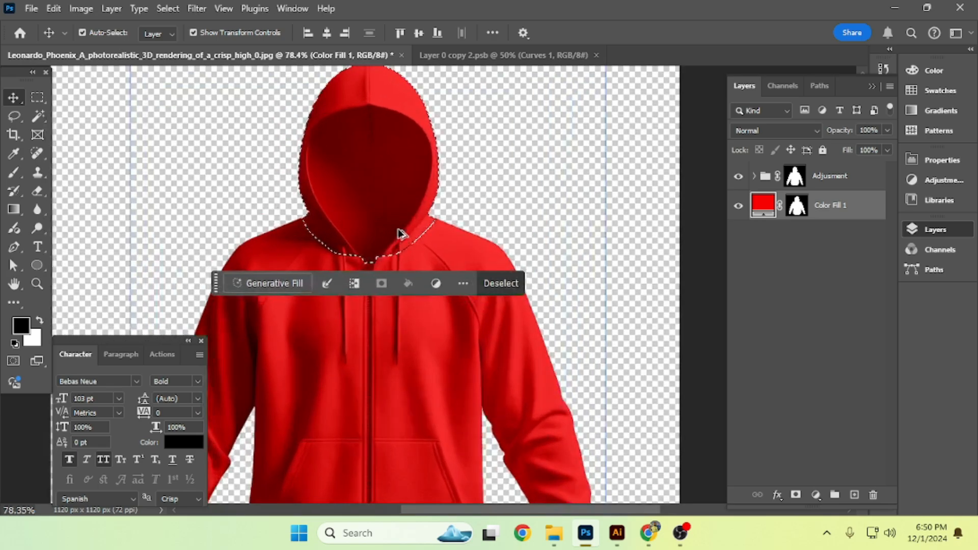
pyautogui.scroll(3, 412, 247)
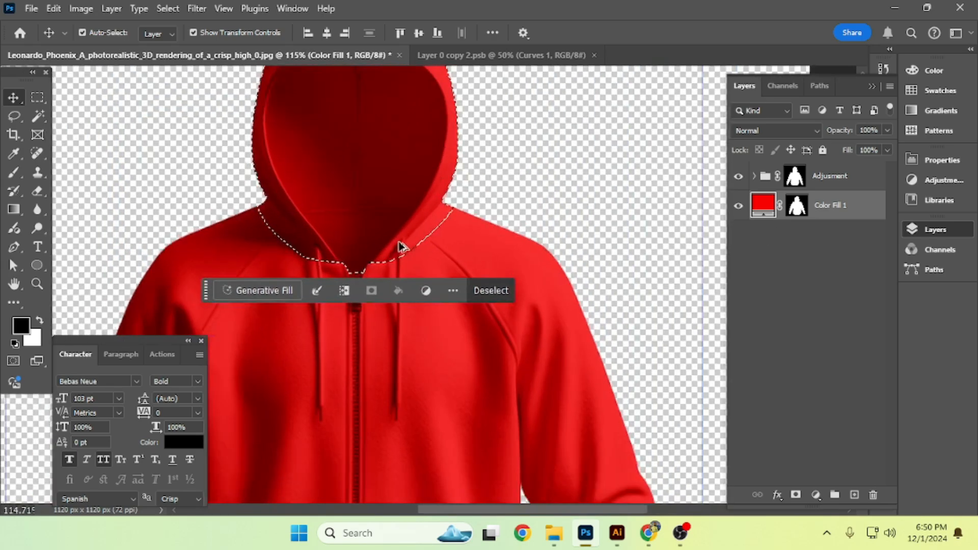
pyautogui.scroll(-3, 402, 246)
pyautogui.click(814, 495)
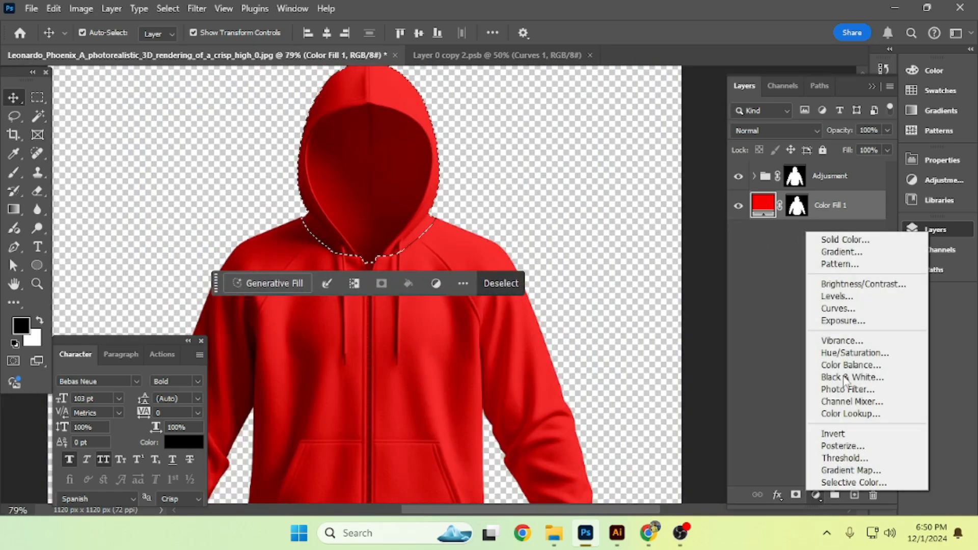
pyautogui.click(853, 240)
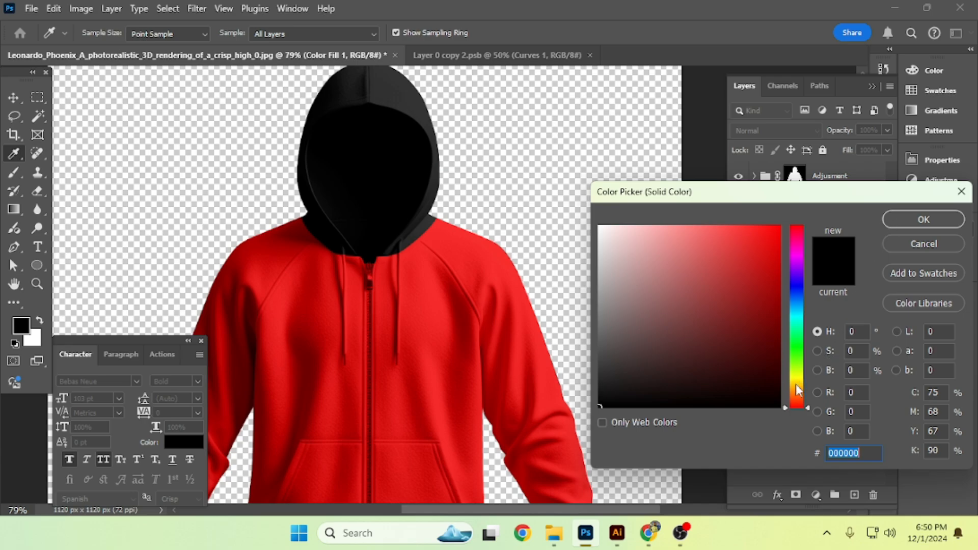
pyautogui.click(802, 355)
pyautogui.moveTo(736, 325); pyautogui.dragTo(762, 264)
pyautogui.click(894, 218)
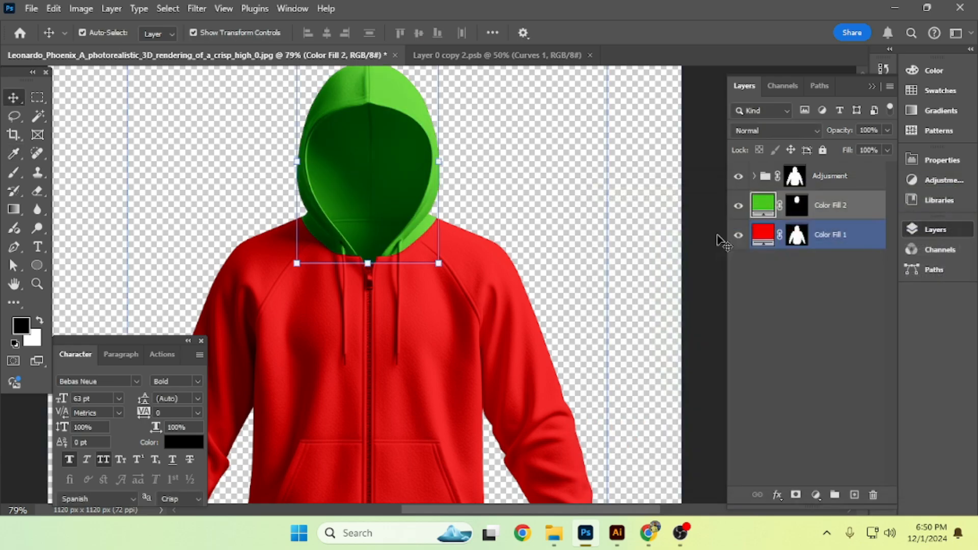
# Load the Sleeve path as a selection and intersect it with Color Fill 1's hoodie mask
pyautogui.click(819, 86)
pyautogui.keyDown('ctrl'); pyautogui.click(741, 171); pyautogui.keyUp('ctrl')
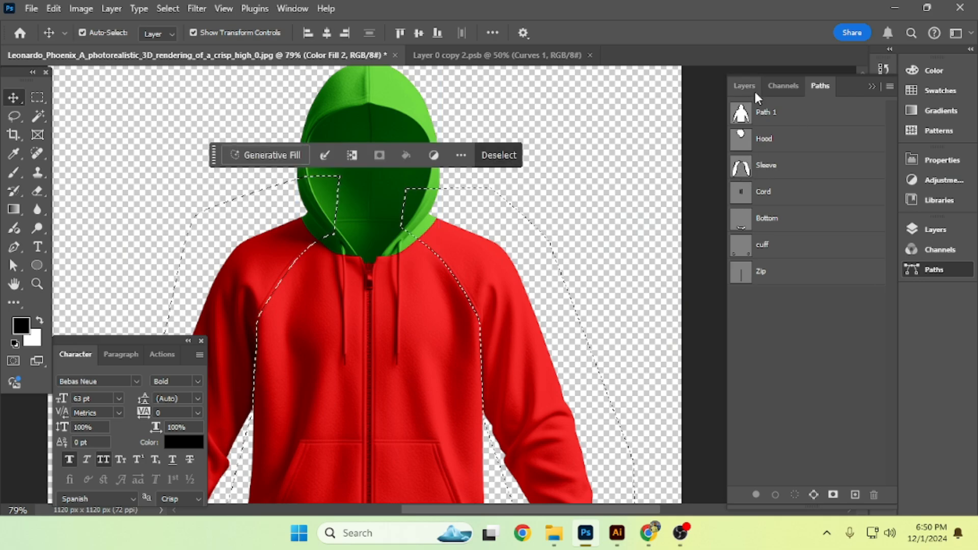
pyautogui.click(745, 85)
pyautogui.scroll(5, 472, 245)
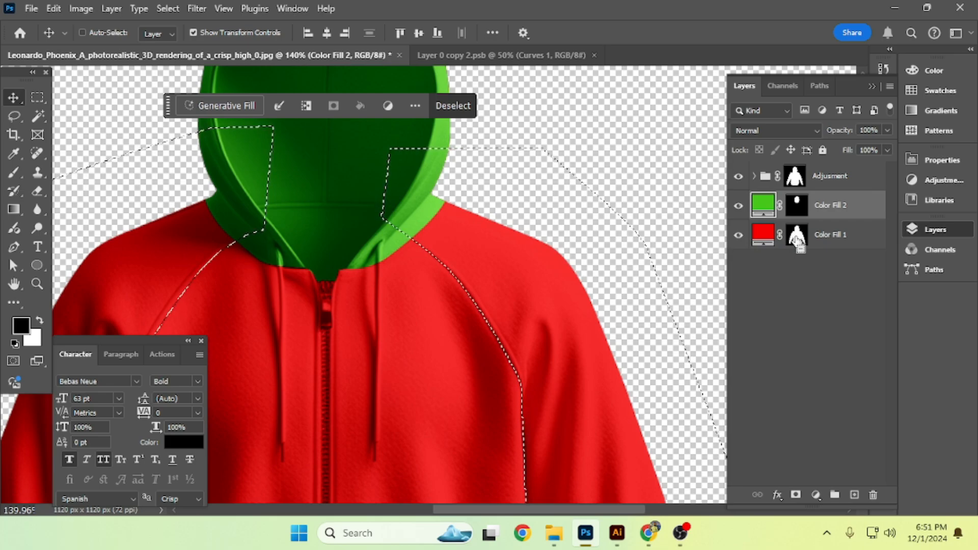
pyautogui.keyDown('ctrl'); pyautogui.click(796, 239); pyautogui.keyUp('ctrl')
pyautogui.hotkey('ctrl', 'z')
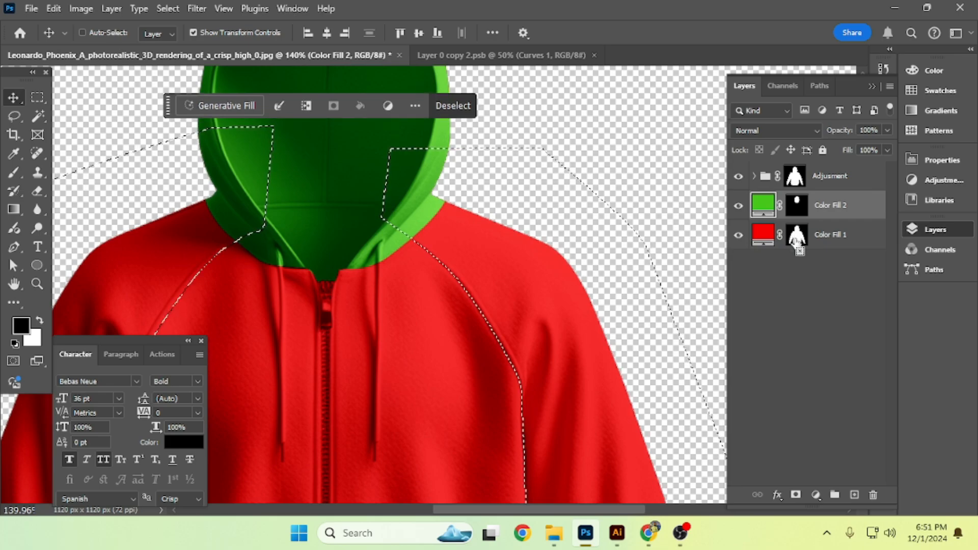
pyautogui.keyDown('ctrl'); pyautogui.keyDown('alt'); pyautogui.keyDown('shift'); pyautogui.click(798, 242); pyautogui.keyUp('shift'); pyautogui.keyUp('alt'); pyautogui.keyUp('ctrl')
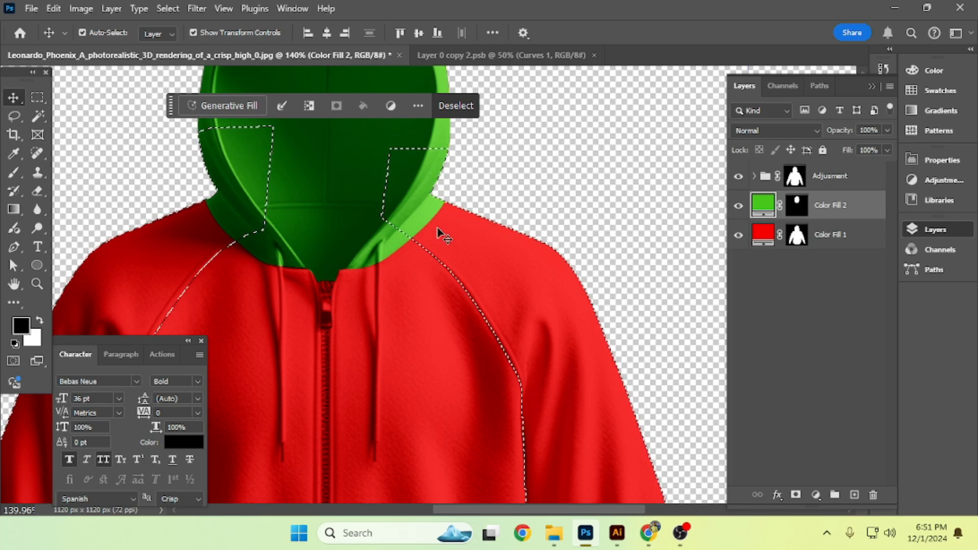
# Subtract the hood shape of Color Fill 2's mask from the sleeve selection
pyautogui.keyDown('ctrl'); pyautogui.keyDown('alt'); pyautogui.keyDown('shift'); pyautogui.click(797, 211); pyautogui.keyUp('shift'); pyautogui.keyUp('alt'); pyautogui.keyUp('ctrl')
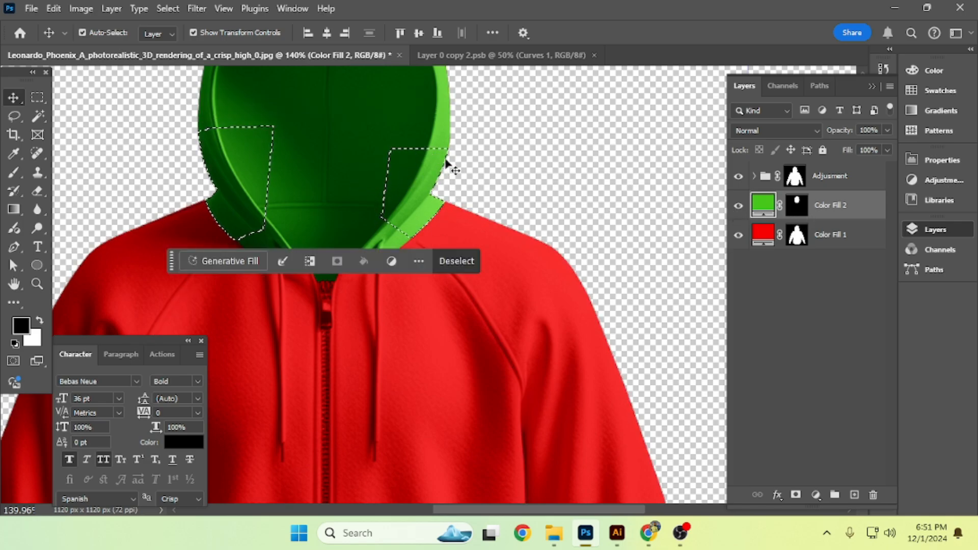
pyautogui.hotkey('ctrl', 'z')
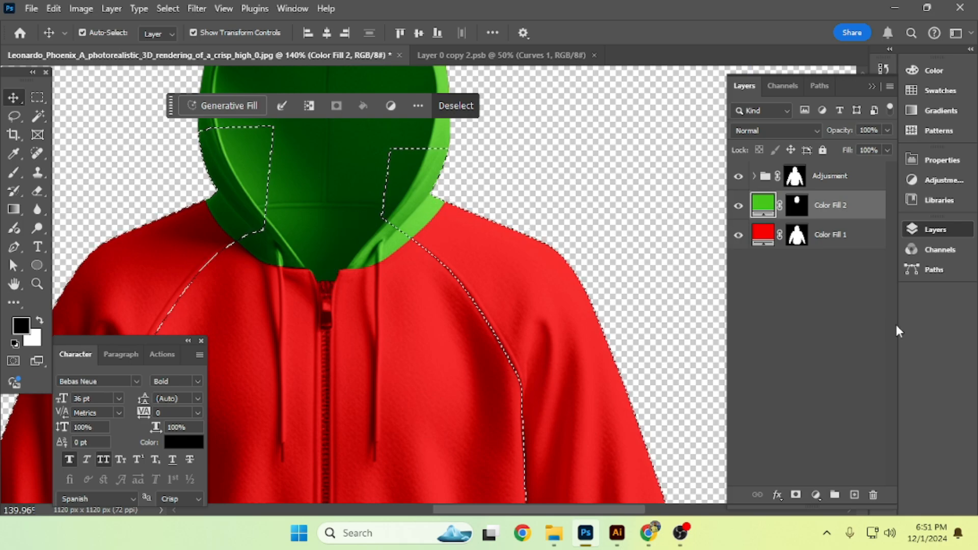
pyautogui.keyDown('ctrl'); pyautogui.keyDown('alt'); pyautogui.click(795, 206); pyautogui.keyUp('alt'); pyautogui.keyUp('ctrl')
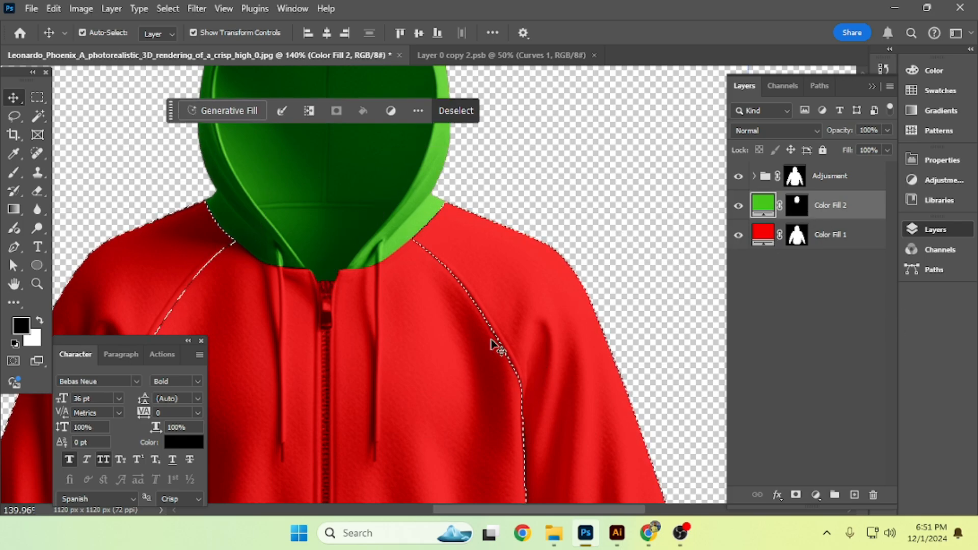
# Add a golden-yellow Solid Color fill layer for the selected sleeves above Color Fill 2
pyautogui.scroll(-4, 384, 219)
pyautogui.moveTo(492, 293); pyautogui.dragTo(499, 227)
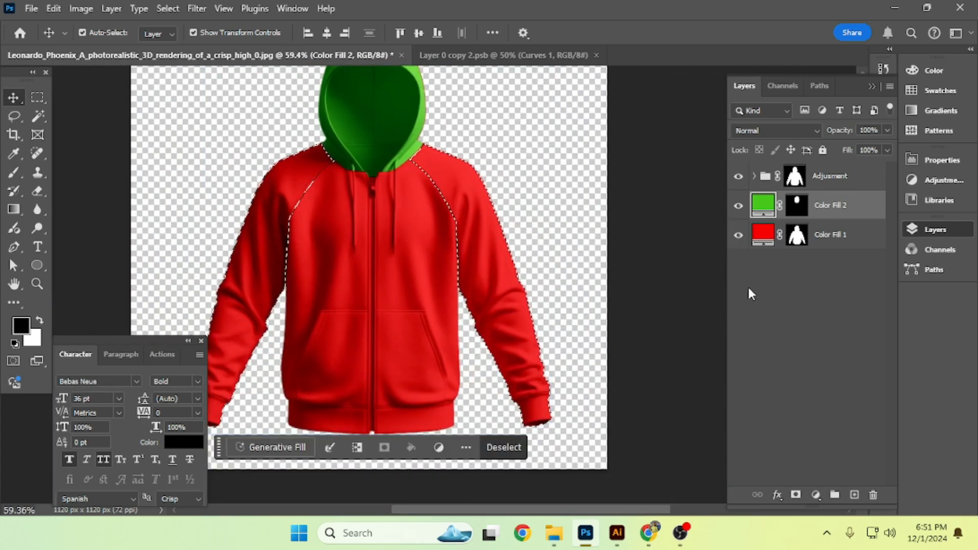
pyautogui.click(815, 494)
pyautogui.click(916, 233)
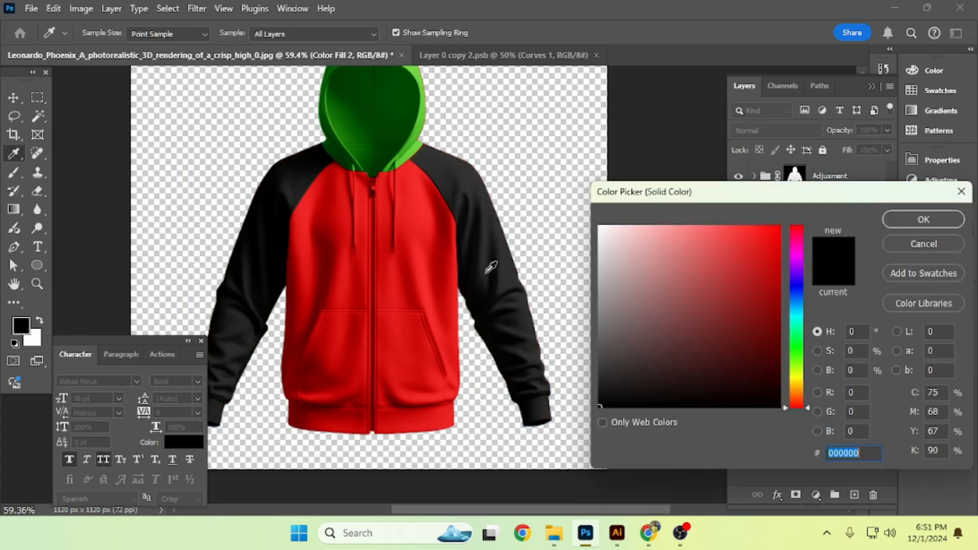
pyautogui.click(796, 387)
pyautogui.press('Return')
pyautogui.press('v')
pyautogui.doubleClick(763, 203)
pyautogui.click(798, 383)
pyautogui.moveTo(759, 288); pyautogui.dragTo(779, 251)
pyautogui.press('Return')
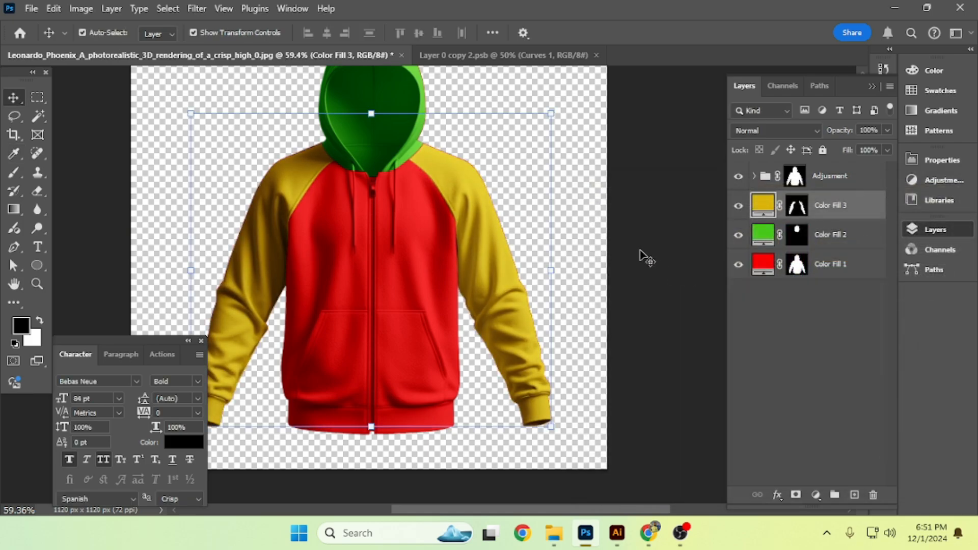
pyautogui.click(645, 257)
# Load the Cord path as a selection
pyautogui.click(818, 85)
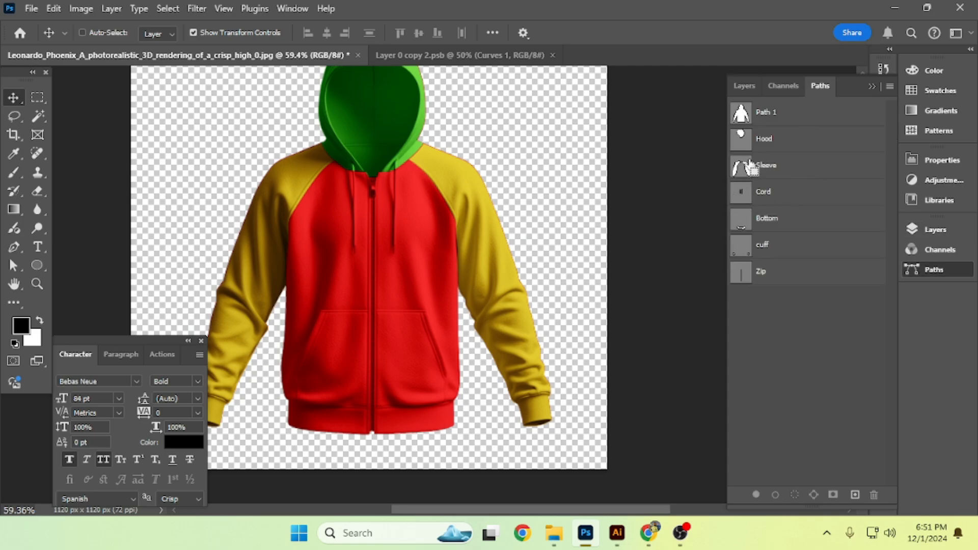
pyautogui.keyDown('ctrl'); pyautogui.click(743, 196); pyautogui.keyUp('ctrl')
pyautogui.click(745, 86)
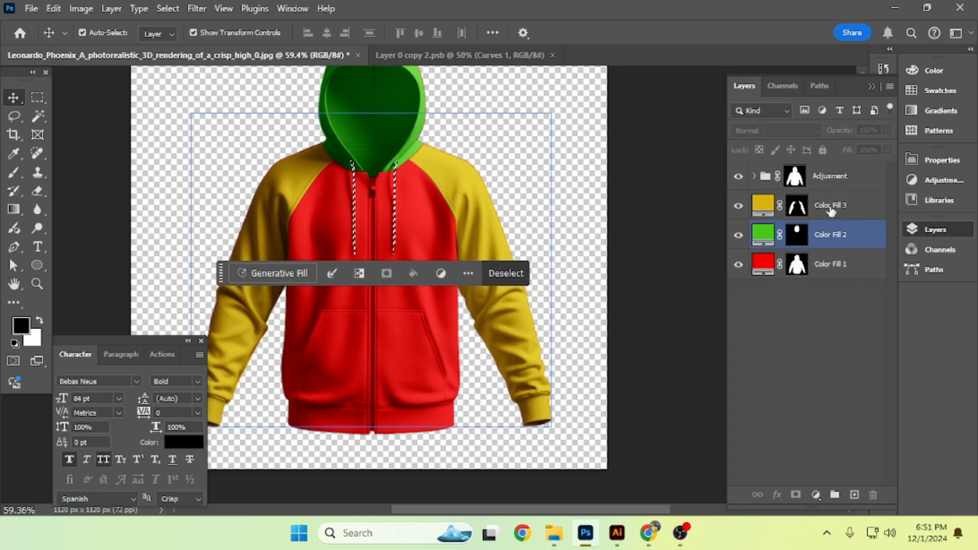
# Add a white (ffffff) Solid Color fill layer for the selected cords above Color Fill 3
pyautogui.click(831, 205)
pyautogui.click(816, 494)
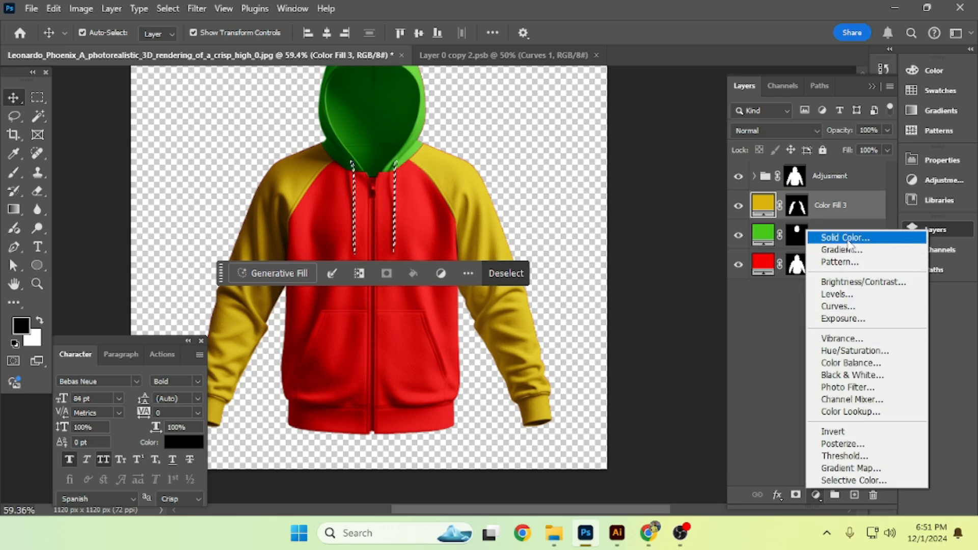
pyautogui.click(830, 234)
pyautogui.write('ffffff')
pyautogui.press('Return')
pyautogui.press('v')
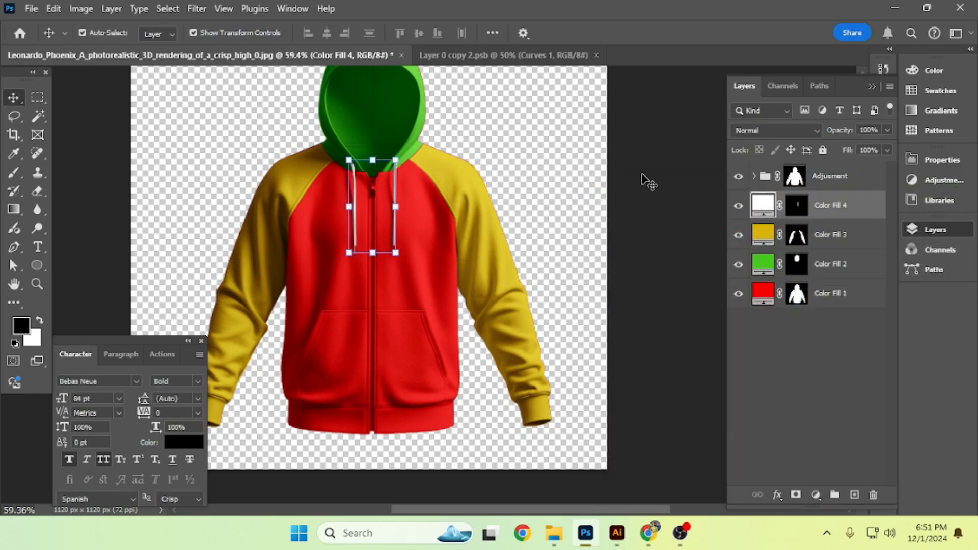
# Load the Bottom path as a selection and intersect it with Color Fill 1's hoodie mask
pyautogui.scroll(5, 360, 190)
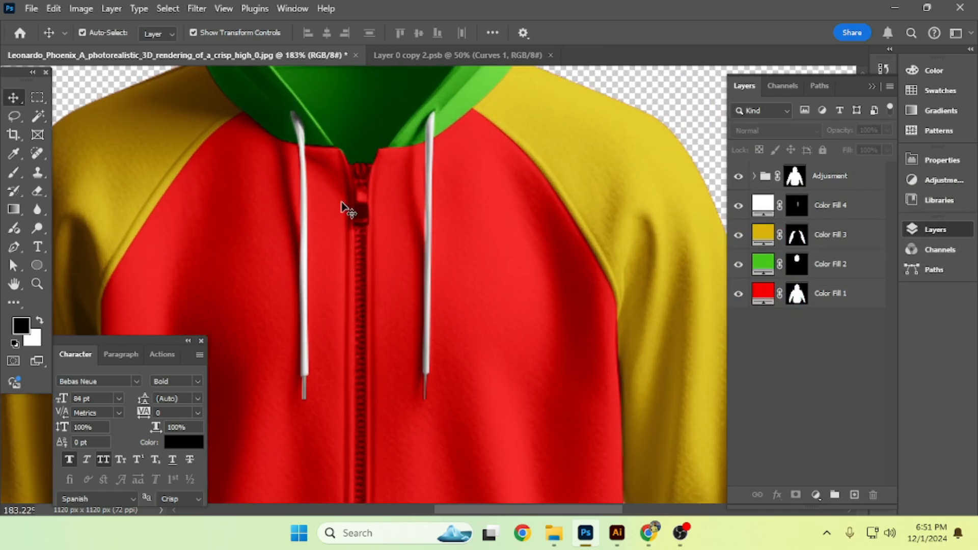
pyautogui.scroll(-3, 280, 219)
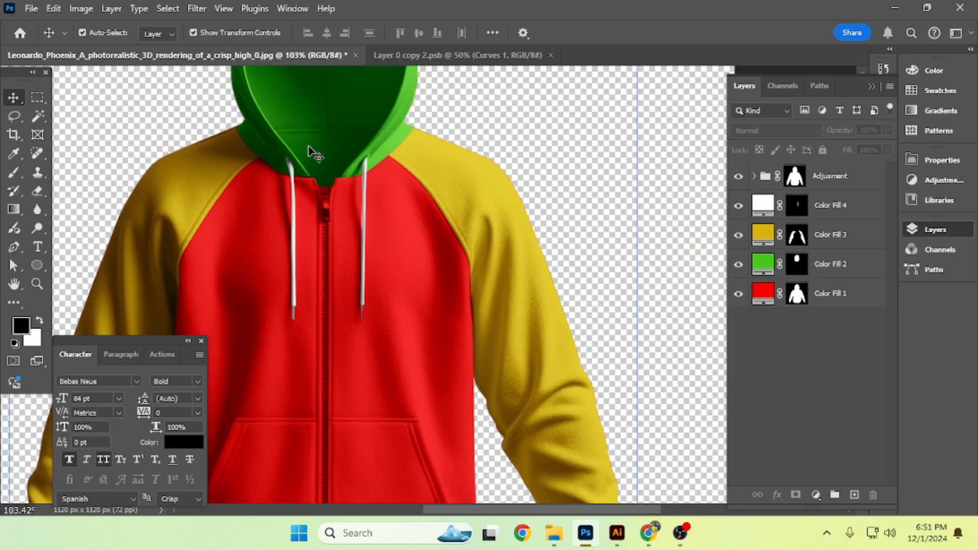
pyautogui.scroll(2, 293, 168)
pyautogui.scroll(-3, 293, 169)
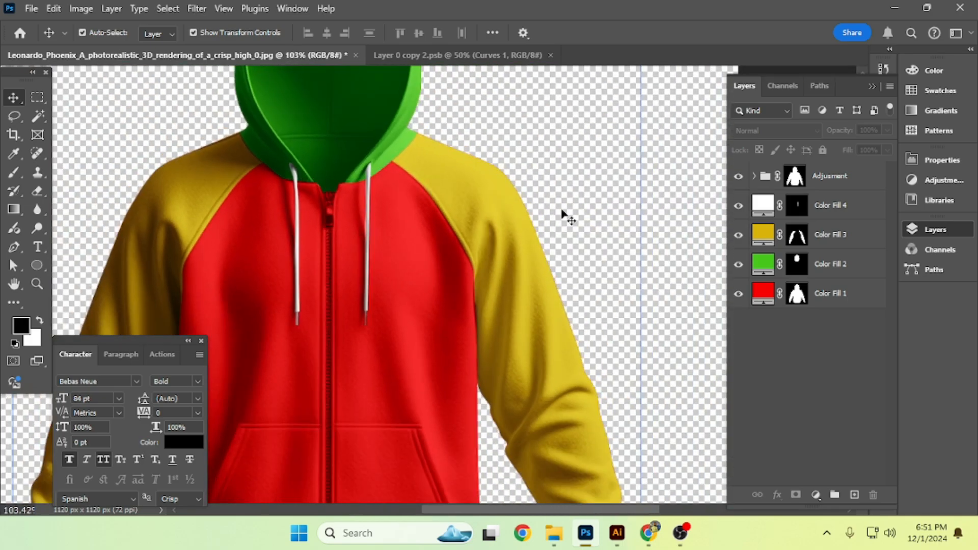
pyautogui.click(817, 86)
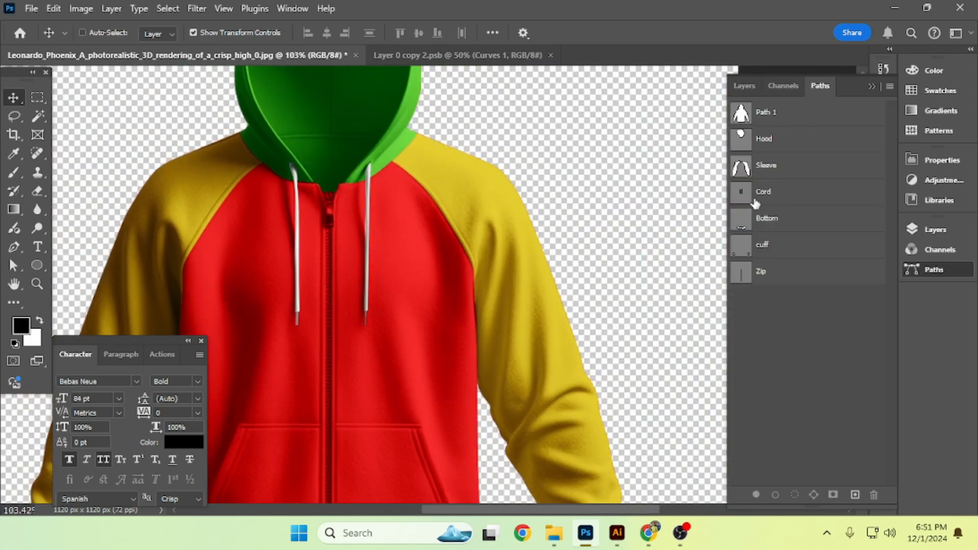
pyautogui.keyDown('ctrl'); pyautogui.click(740, 229); pyautogui.keyUp('ctrl')
pyautogui.scroll(-2, 583, 228)
pyautogui.scroll(1, 720, 197)
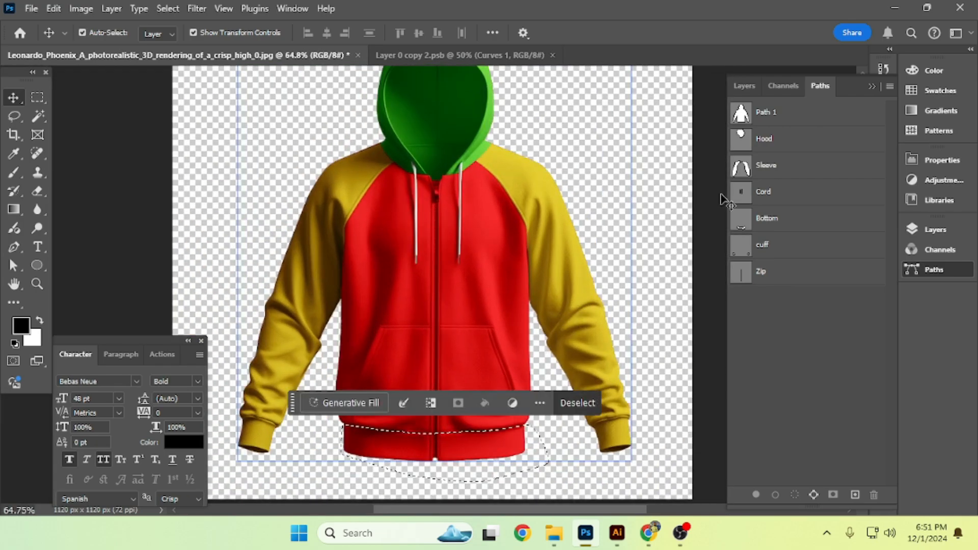
pyautogui.click(761, 85)
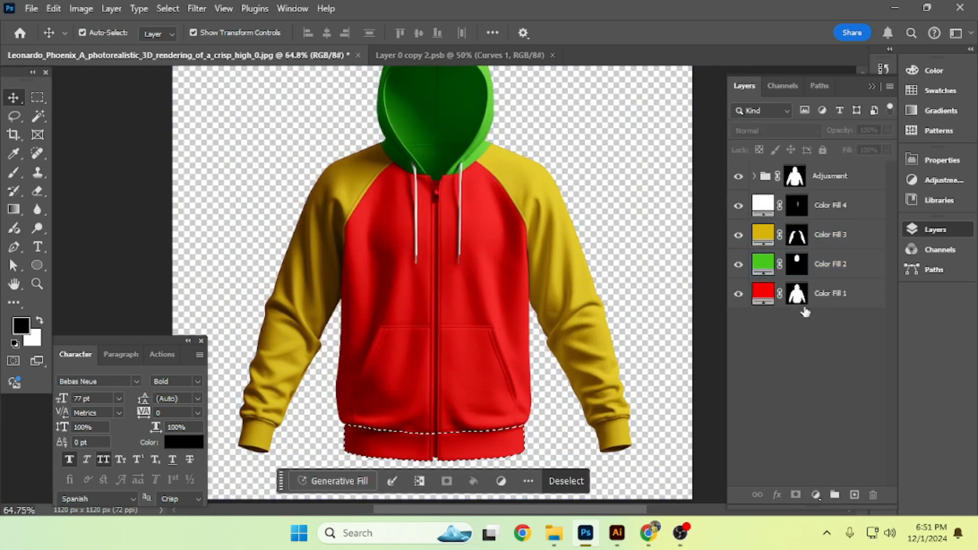
# Add a blue Solid Color fill layer for the selected bottom band directly above Color Fill 1
pyautogui.click(829, 300)
pyautogui.click(815, 495)
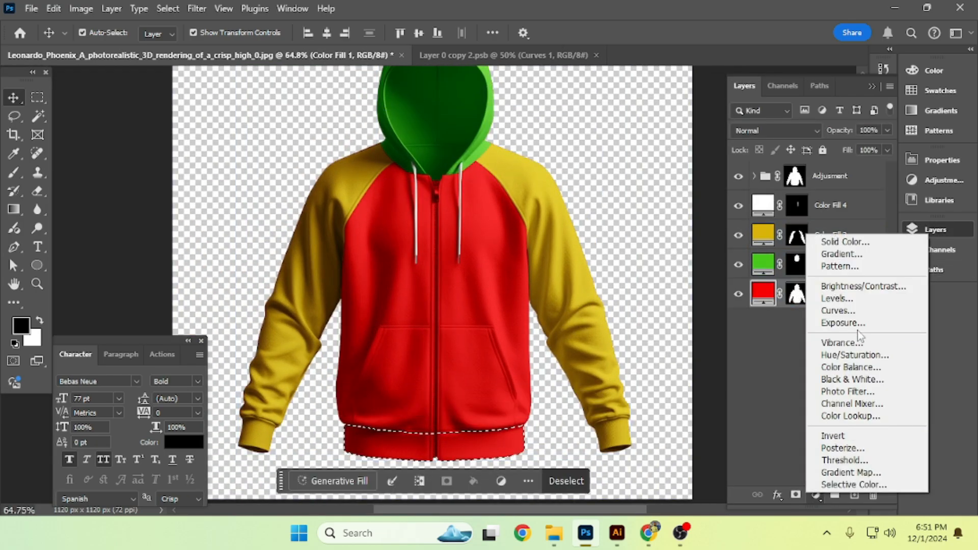
pyautogui.click(845, 241)
pyautogui.moveTo(603, 245); pyautogui.dragTo(585, 215)
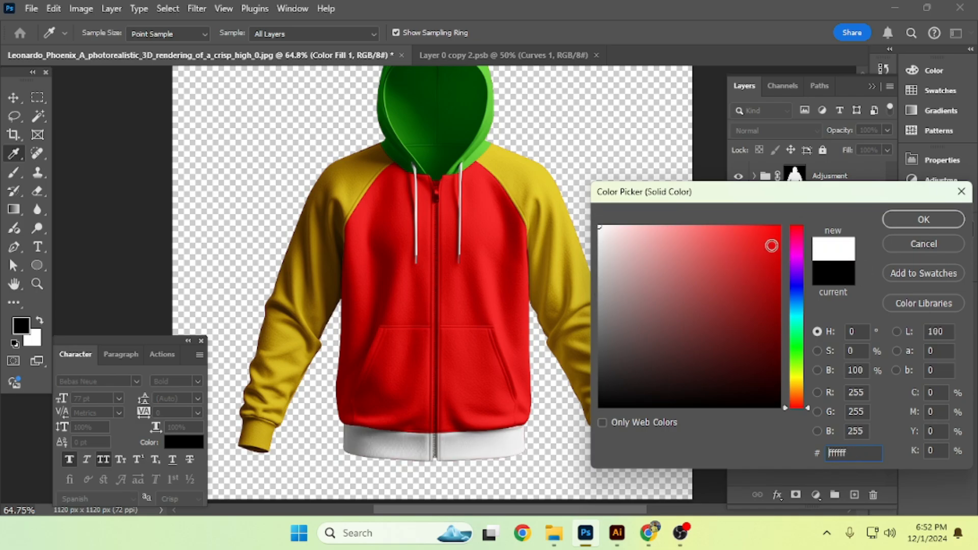
pyautogui.click(769, 245)
pyautogui.moveTo(796, 287)
pyautogui.mouseDown()
pyautogui.moveTo(797, 260)
pyautogui.moveTo(796, 283)
pyautogui.mouseUp()
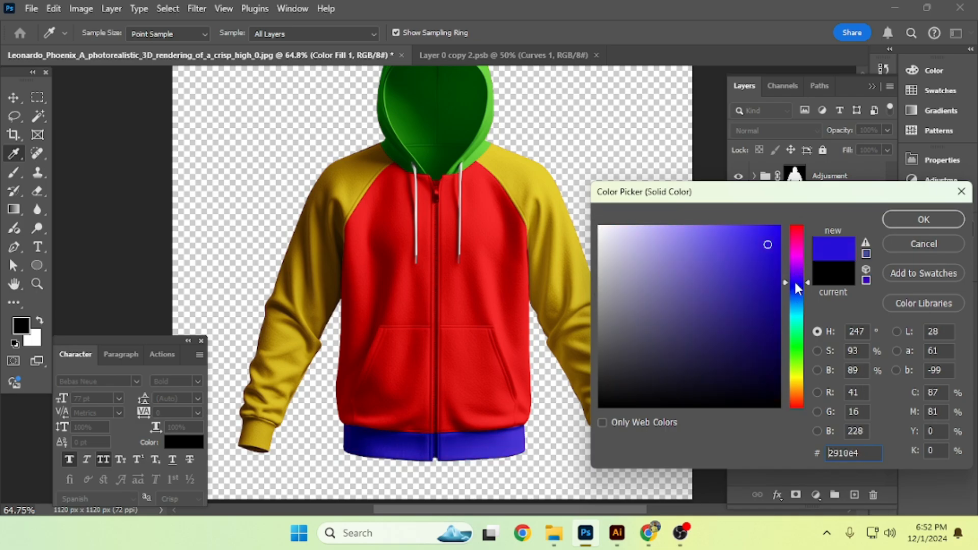
pyautogui.click(897, 219)
pyautogui.press('v')
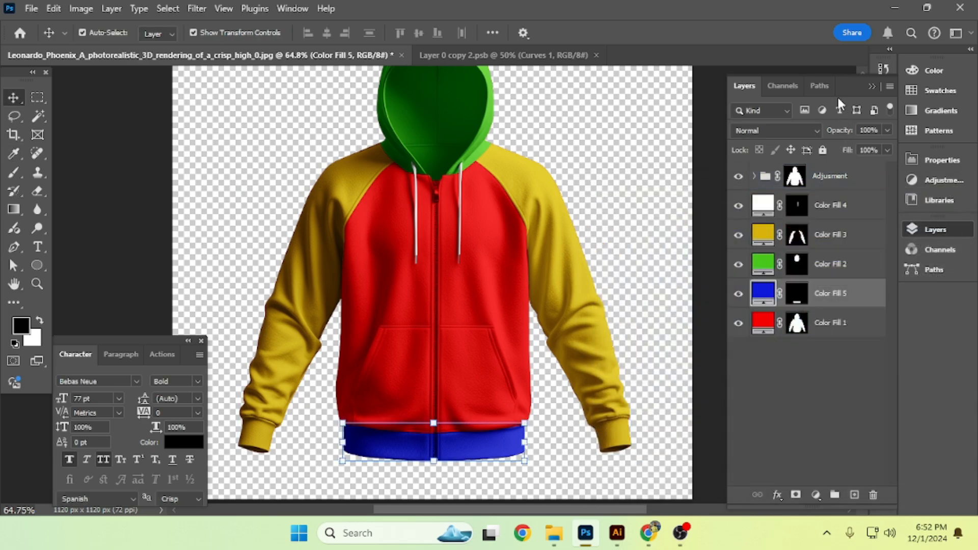
# Load the Zip path as a selection
pyautogui.click(820, 86)
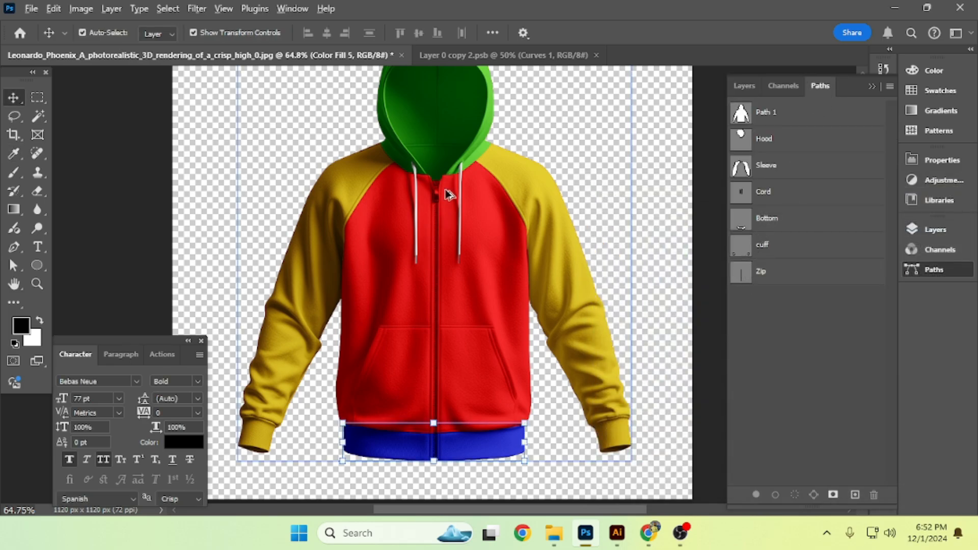
pyautogui.scroll(3, 447, 192)
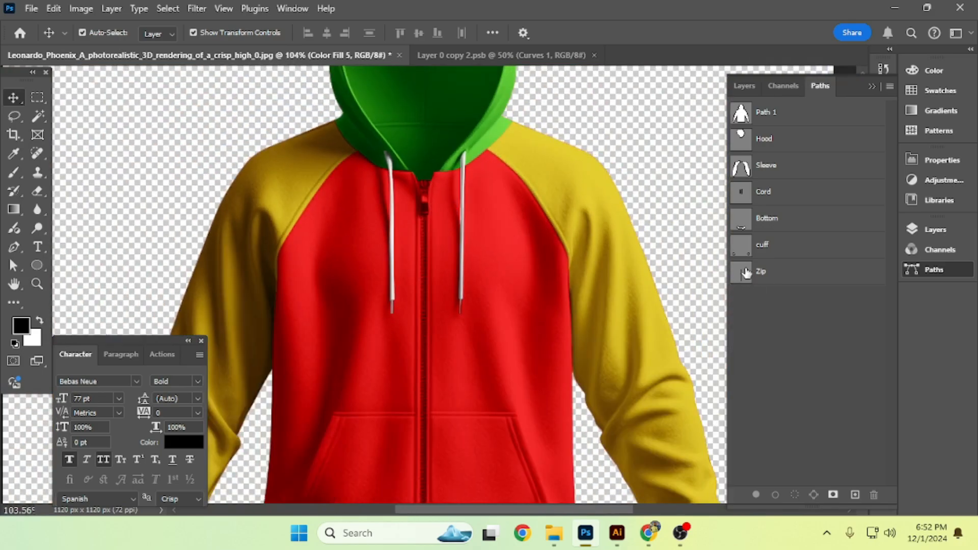
pyautogui.click(751, 274)
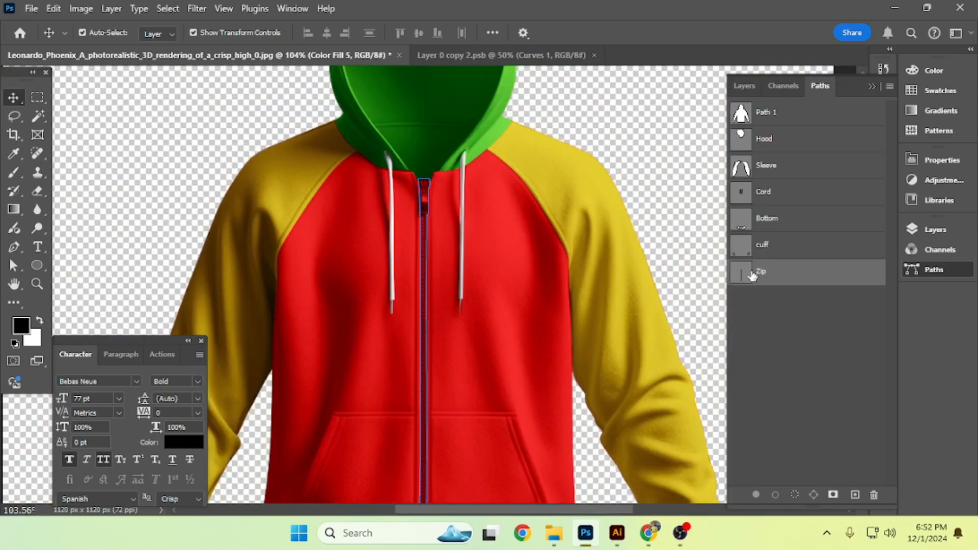
pyautogui.keyDown('ctrl'); pyautogui.click(742, 276); pyautogui.keyUp('ctrl')
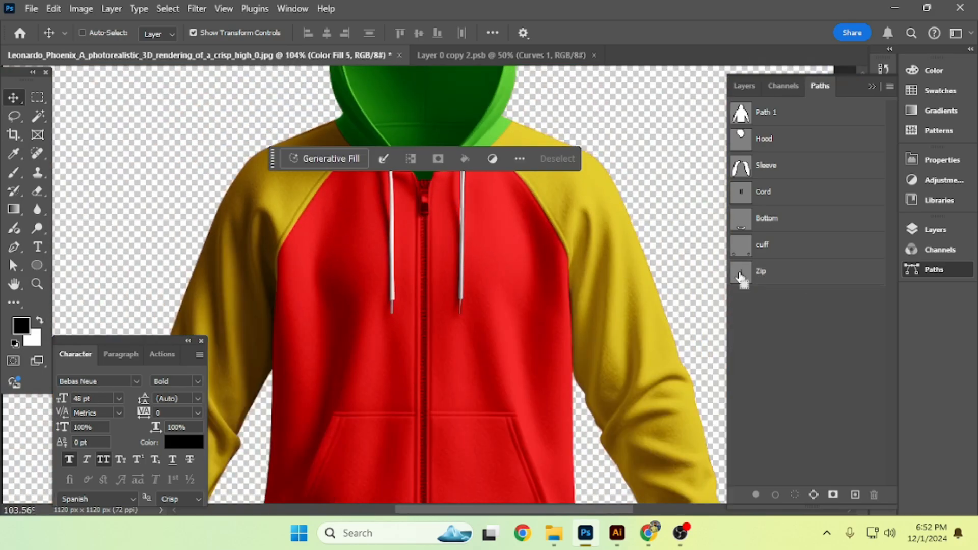
# Copy the selected zip area of the Shadow layer to a new layer and move it above the Adjusment group
pyautogui.click(744, 85)
pyautogui.click(764, 168)
pyautogui.click(753, 176)
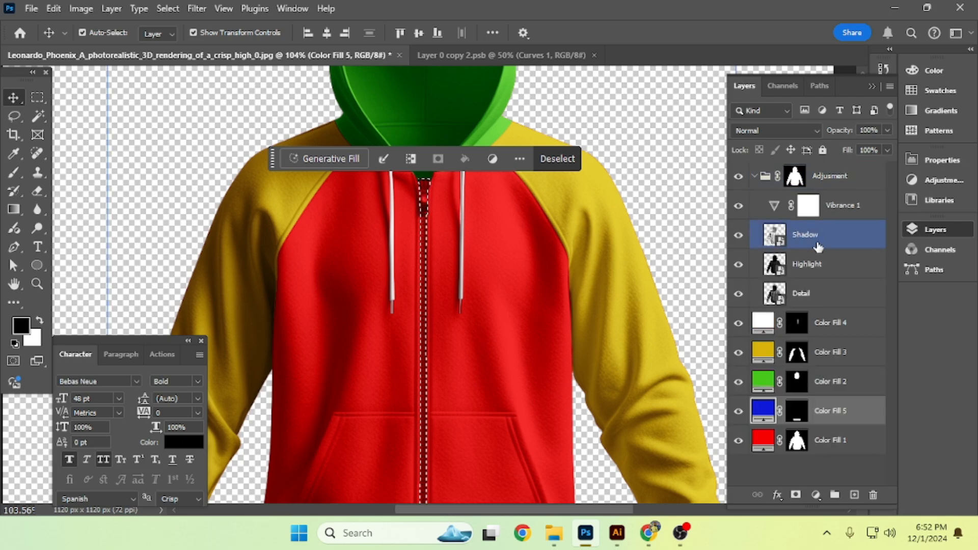
pyautogui.click(816, 244)
pyautogui.hotkey('ctrl', 'j')
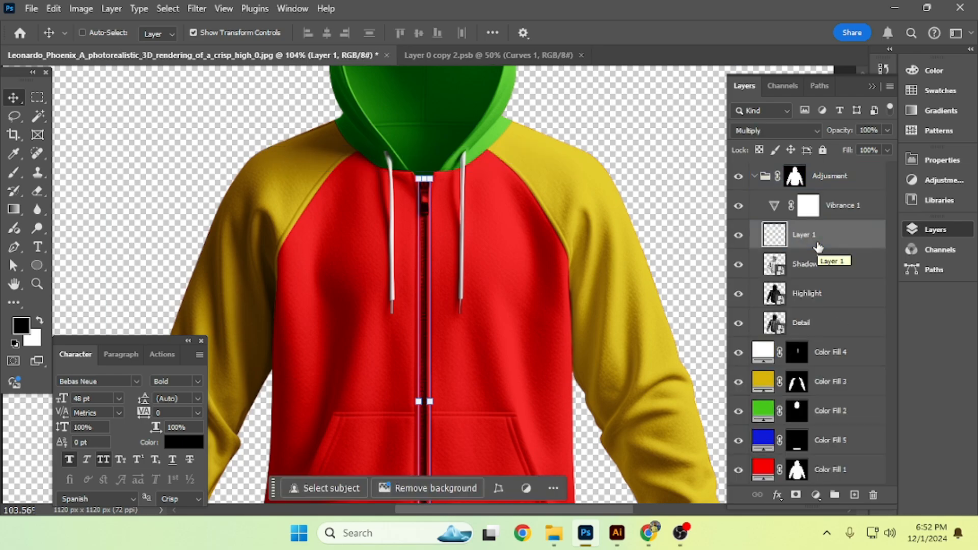
pyautogui.hotkey('ctrl', ']')
pyautogui.hotkey('ctrl', ']')
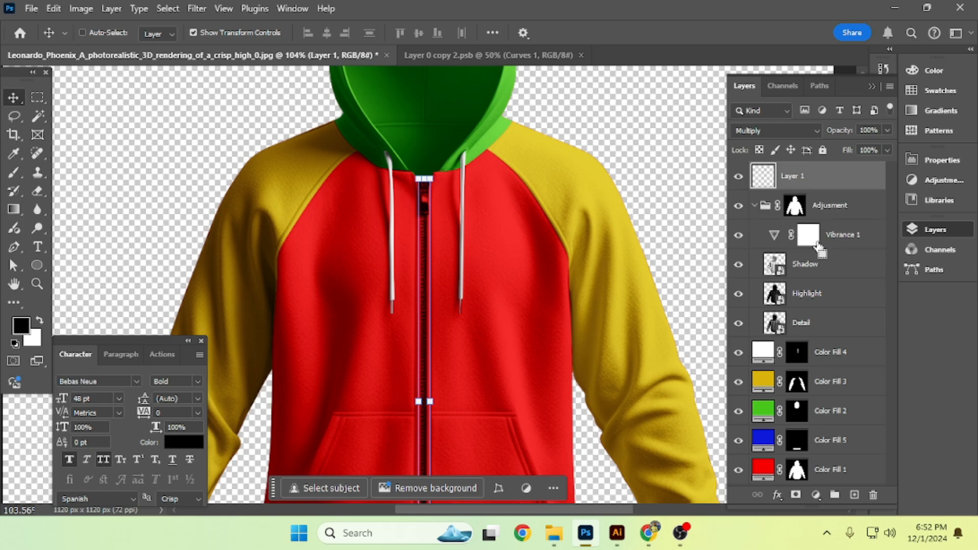
# Collapse the Adjusment group and set the zip copy's blend mode to Normal
pyautogui.click(756, 205)
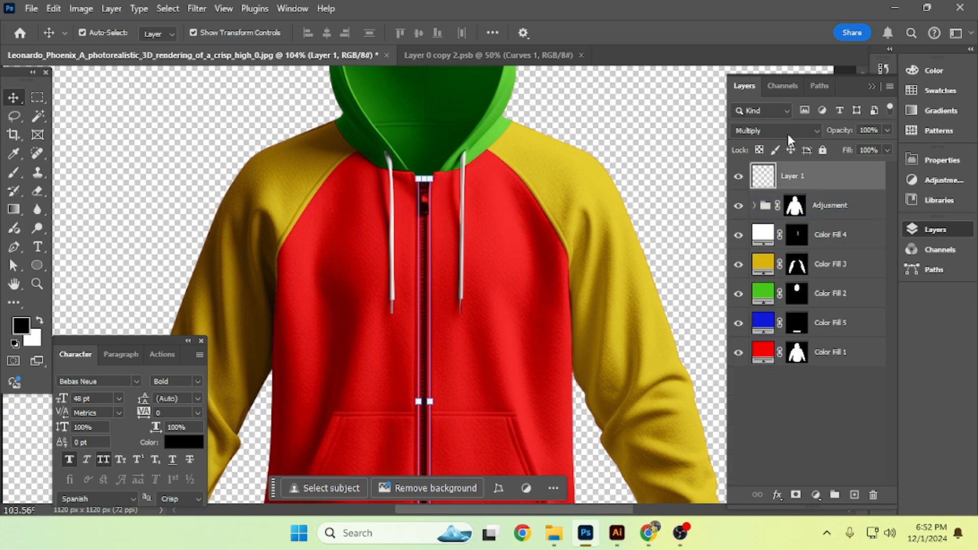
pyautogui.click(784, 131)
pyautogui.click(777, 125)
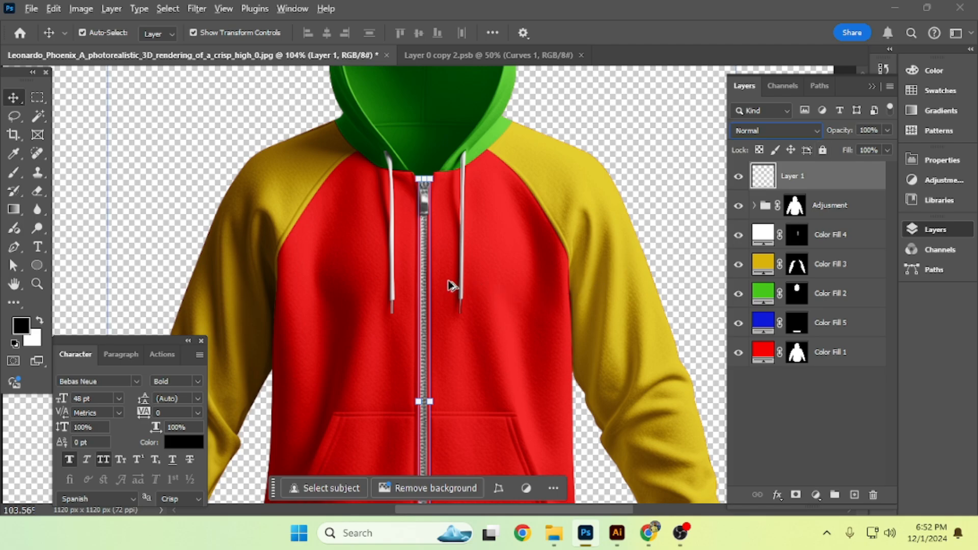
# Check the zip up close and delete its copied layer above the Adjusment group
pyautogui.click(516, 282)
pyautogui.scroll(-4, 393, 292)
pyautogui.click(635, 224)
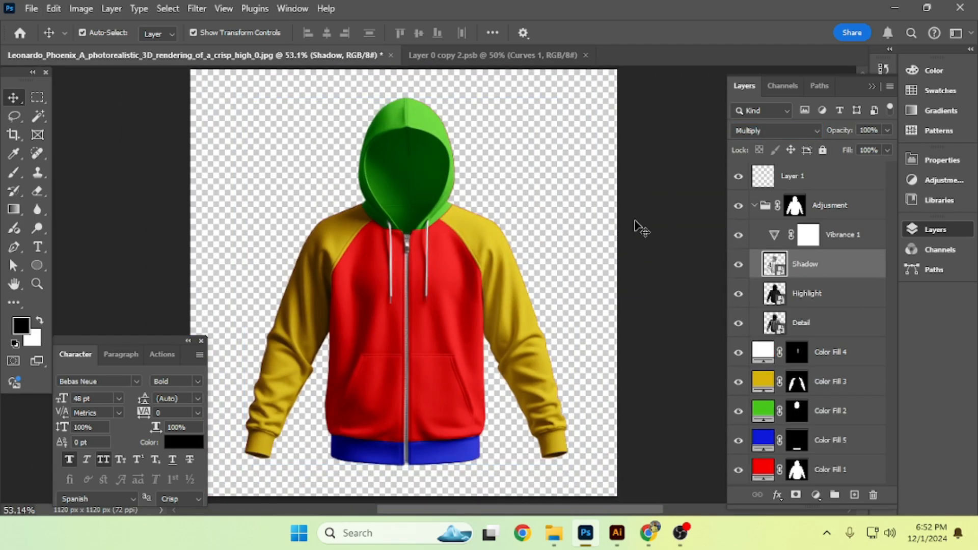
pyautogui.scroll(4, 356, 271)
pyautogui.scroll(5, 459, 240)
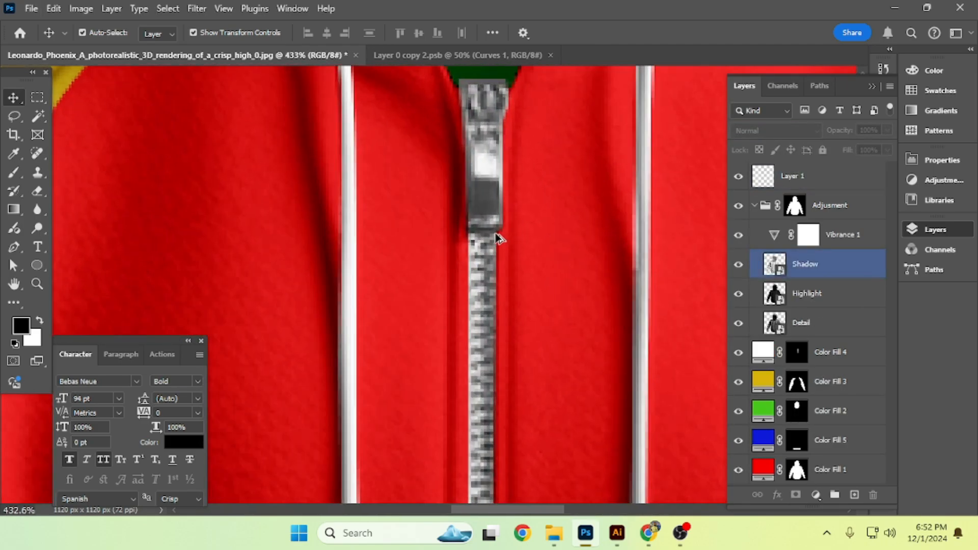
pyautogui.click(493, 236)
pyautogui.scroll(-7, 493, 236)
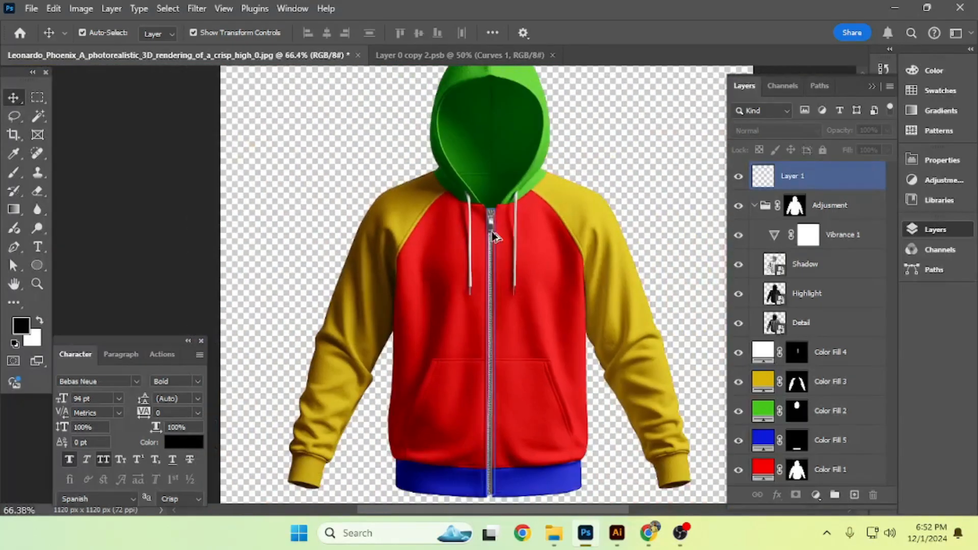
pyautogui.click(794, 205)
pyautogui.click(791, 175)
pyautogui.press('Delete')
# Open the Shadow smart object's contents, hide Curves 1 and Black & White 1, and save
pyautogui.click(784, 245)
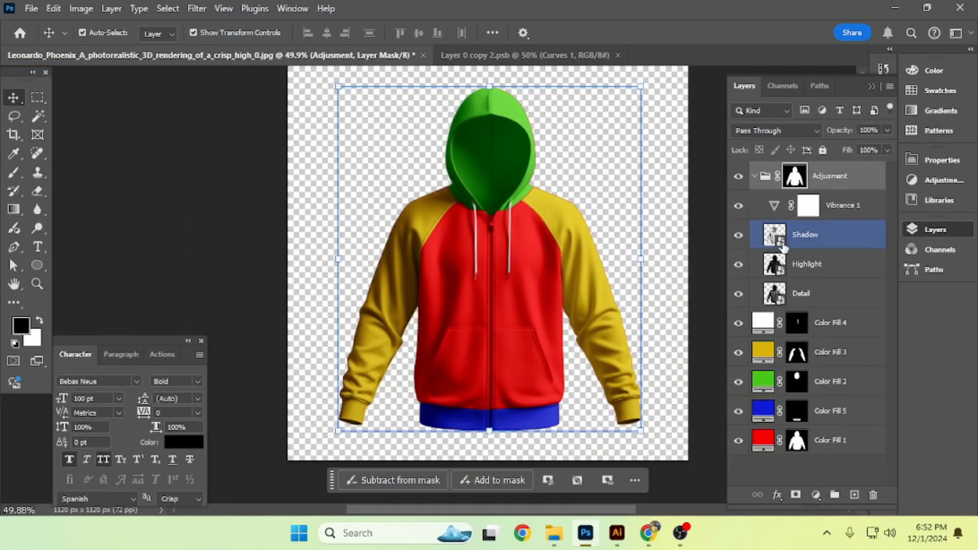
pyautogui.doubleClick(783, 246)
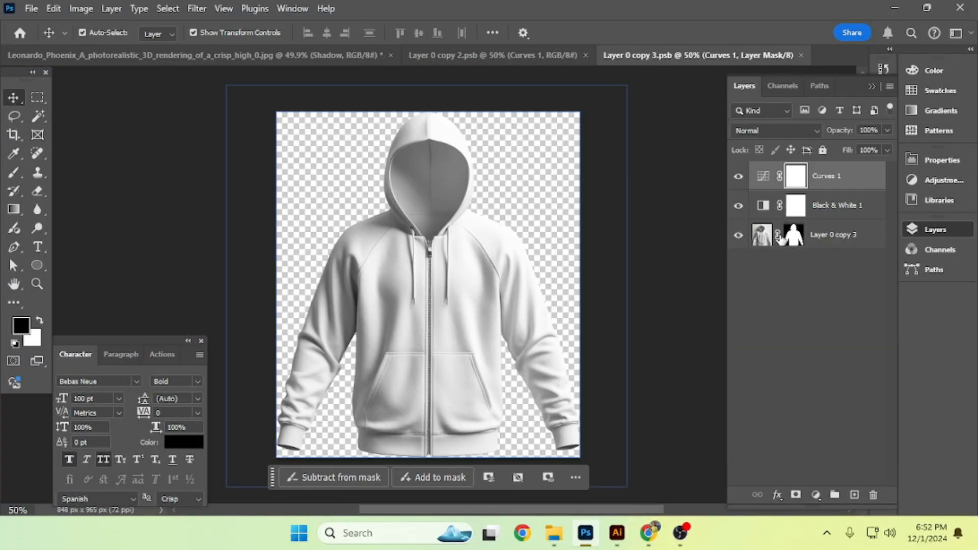
pyautogui.click(738, 205)
pyautogui.click(738, 176)
pyautogui.hotkey('ctrl', 's')
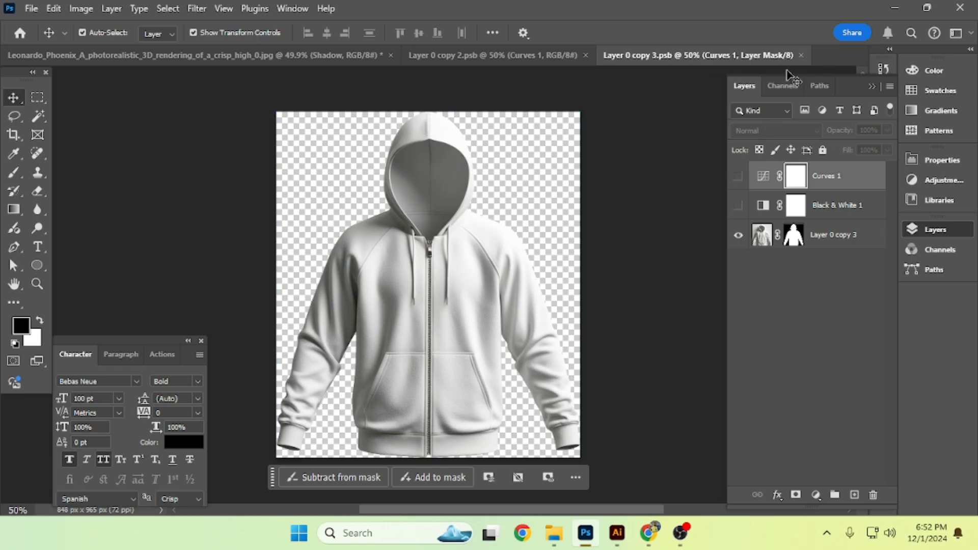
# Close the Layer 0 copy 2.psb document and return to the main hoodie document
pyautogui.click(500, 53)
pyautogui.click(333, 56)
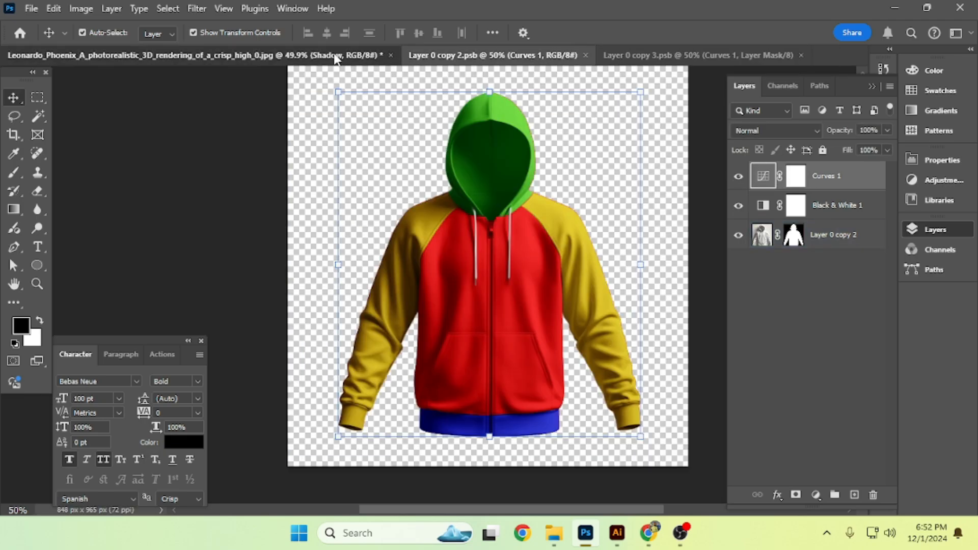
pyautogui.click(586, 55)
pyautogui.click(756, 305)
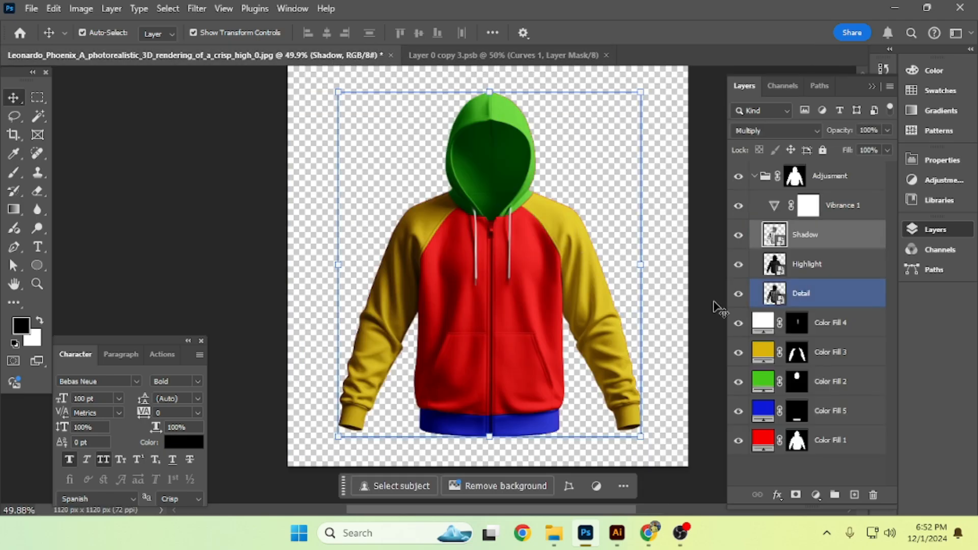
pyautogui.click(766, 277)
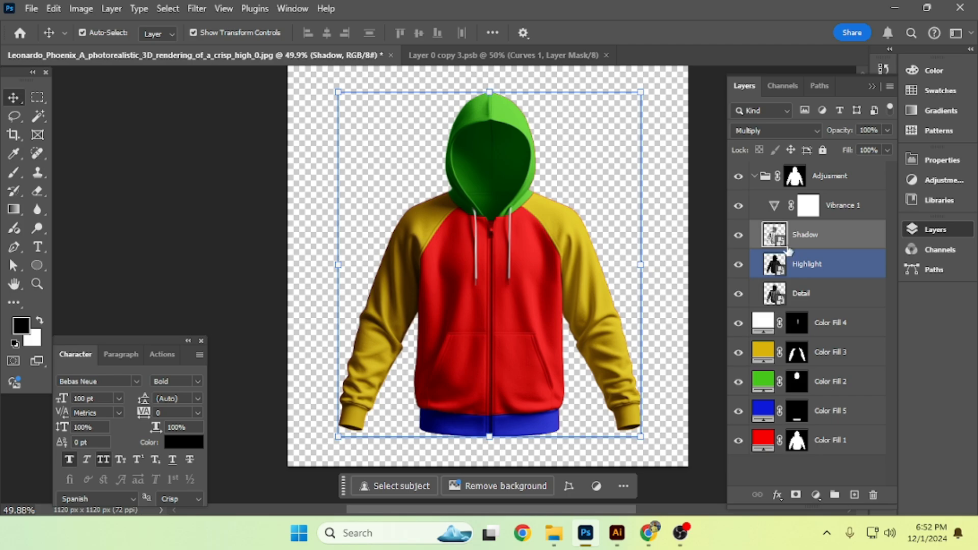
# Load the Zip path as a selection and copy that area of the Shadow layer to a new layer
pyautogui.click(817, 88)
pyautogui.keyDown('ctrl'); pyautogui.click(741, 276); pyautogui.keyUp('ctrl')
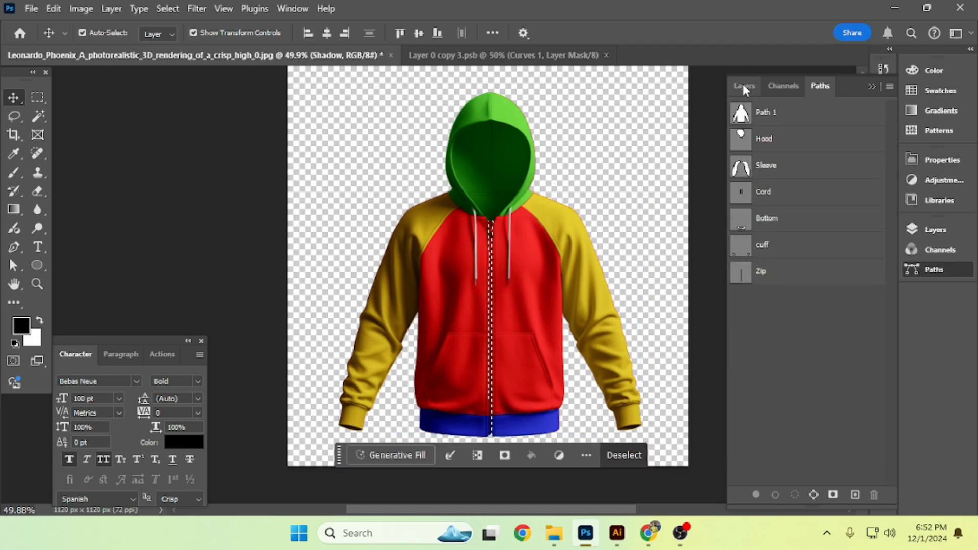
pyautogui.click(743, 86)
pyautogui.hotkey('ctrl', 'j')
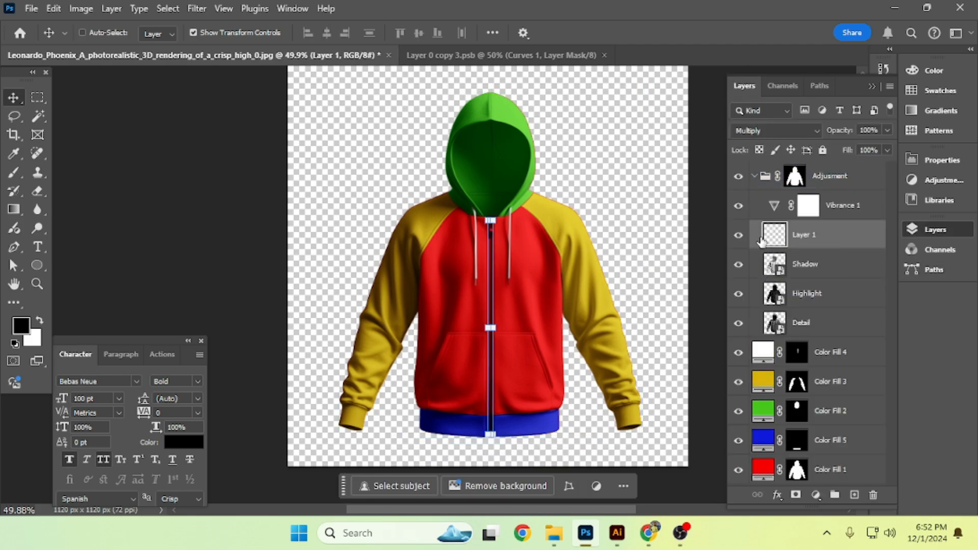
# Move the copied zip layer above the Adjusment group, set its blend mode to Normal and check it up close
pyautogui.moveTo(760, 240); pyautogui.dragTo(774, 166)
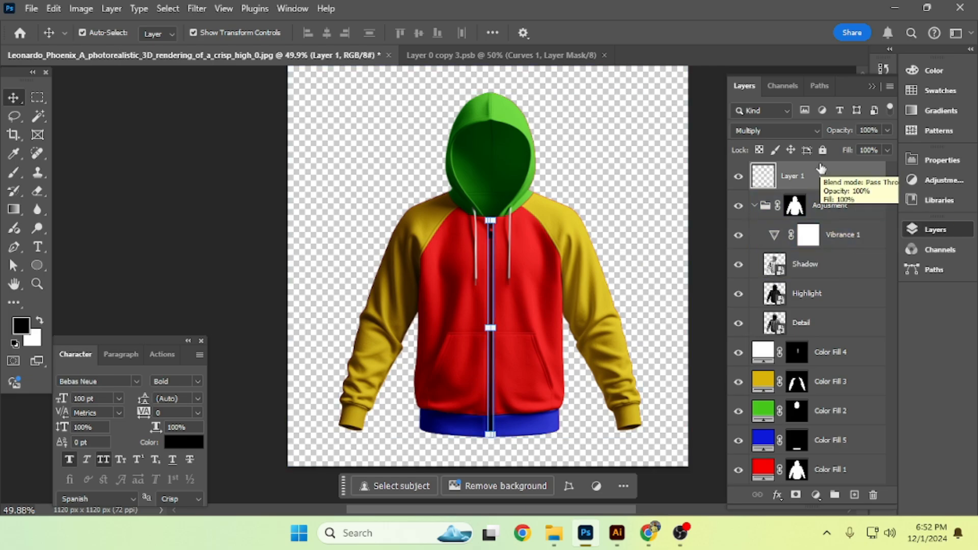
pyautogui.click(794, 130)
pyautogui.click(804, 123)
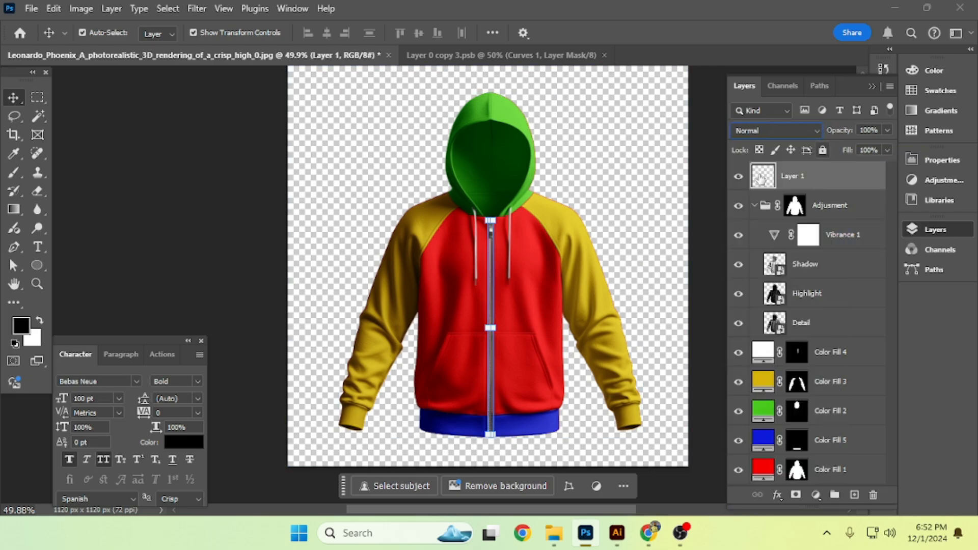
pyautogui.click(299, 230)
pyautogui.click(562, 343)
pyautogui.scroll(3, 553, 336)
pyautogui.scroll(4, 453, 201)
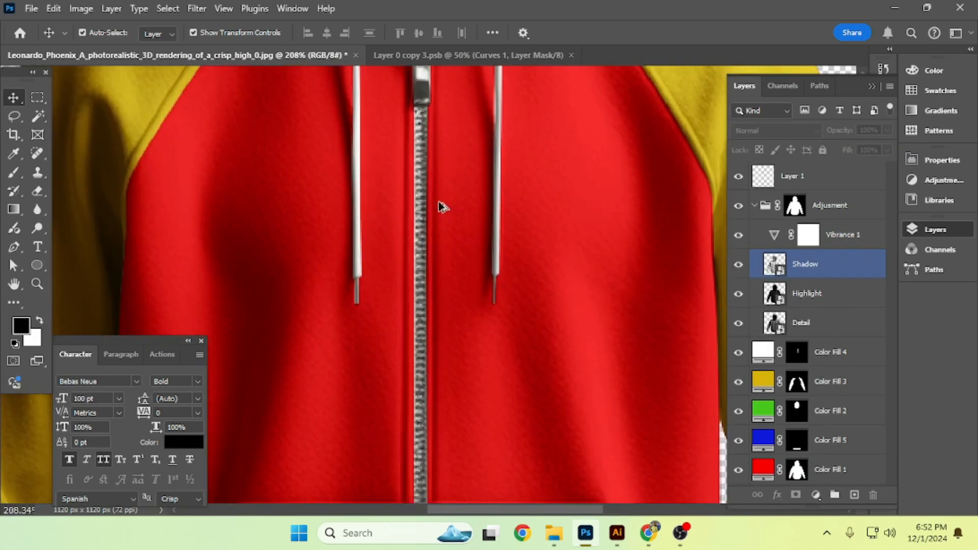
# Show Curves 1 and Black & White 1 again in Layer 0 copy 3.psb and close that document
pyautogui.scroll(-3, 442, 206)
pyautogui.hotkey('ctrl', 'Tab')
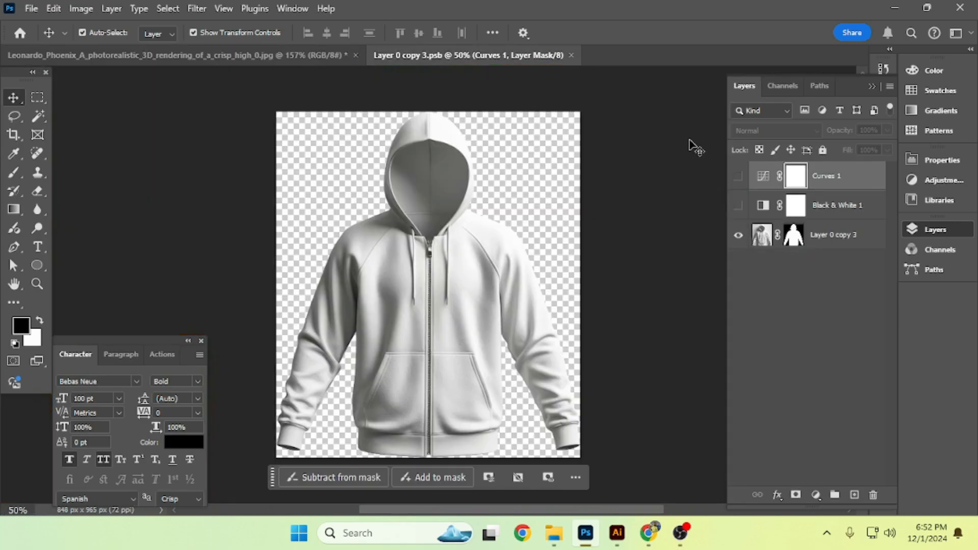
pyautogui.click(739, 205)
pyautogui.click(738, 176)
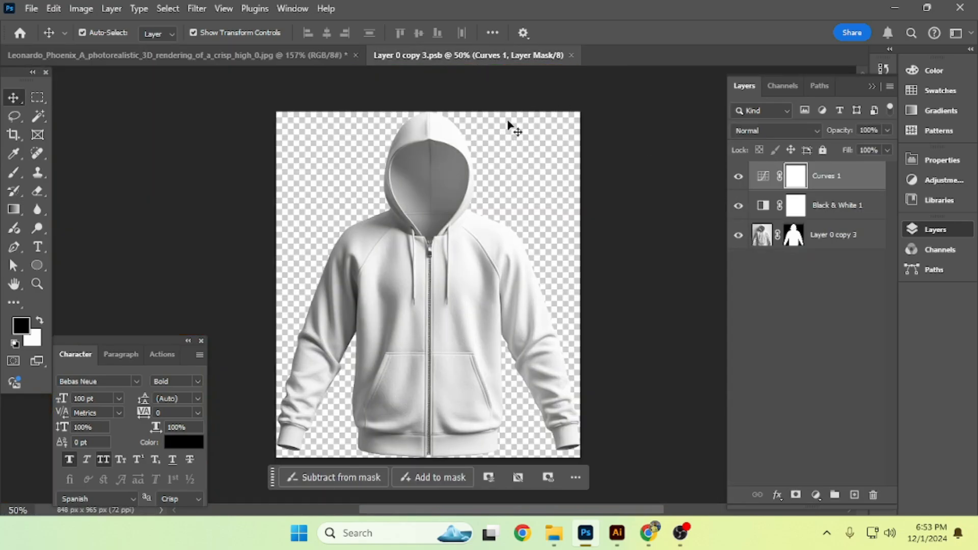
pyautogui.click(571, 55)
# Rename the zip layer as chain and place it inside the Adjusment group above Vibrance 1
pyautogui.scroll(-5, 408, 192)
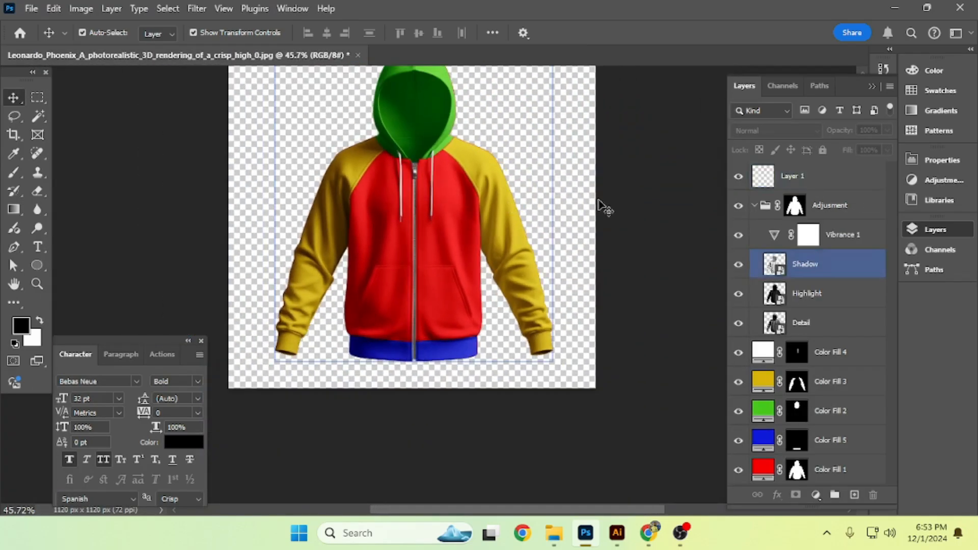
pyautogui.scroll(5, 422, 221)
pyautogui.click(421, 159)
pyautogui.scroll(-4, 421, 160)
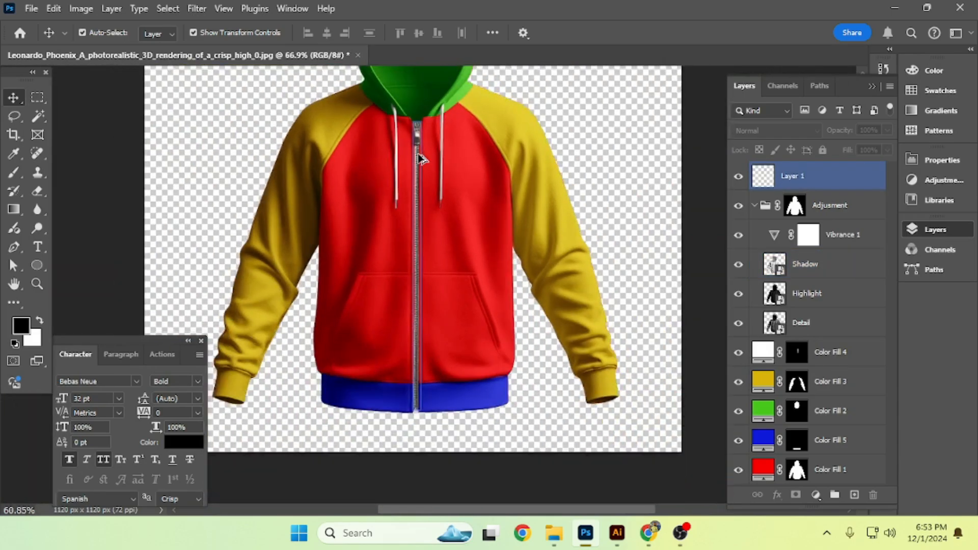
pyautogui.doubleClick(793, 177)
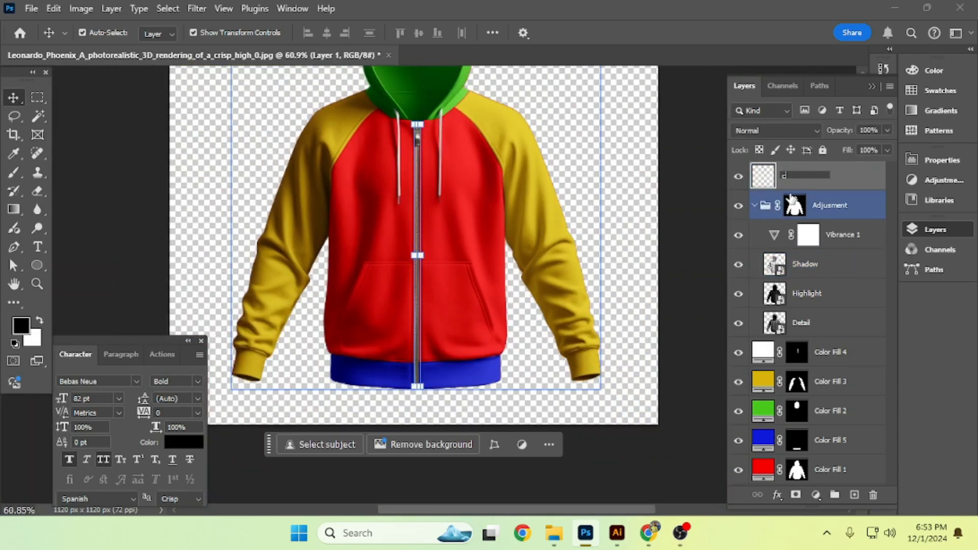
pyautogui.press('Return')
pyautogui.hotkey('ctrl', '[')
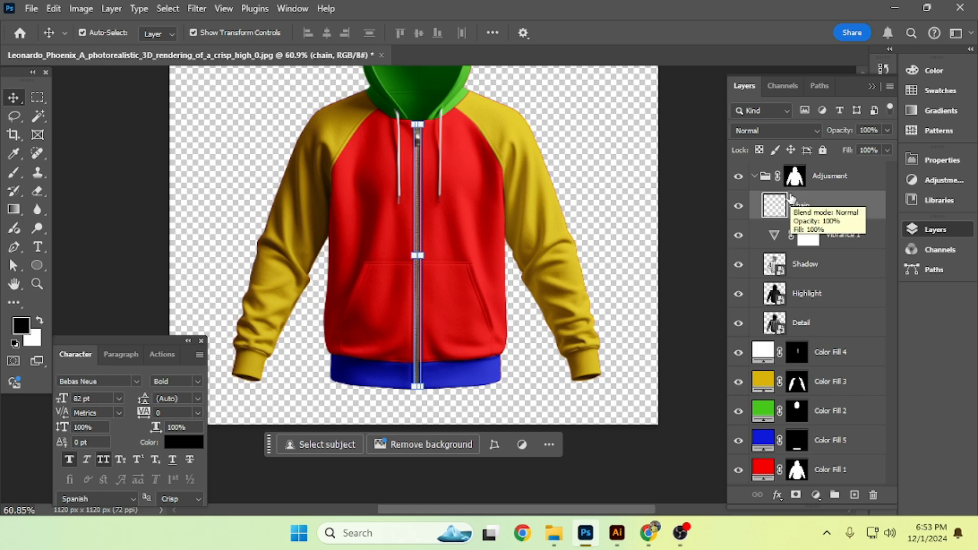
# Examine the zip teeth and pull tab up close, and compare them with the whole hoodie
pyautogui.click(573, 227)
pyautogui.scroll(10, 411, 180)
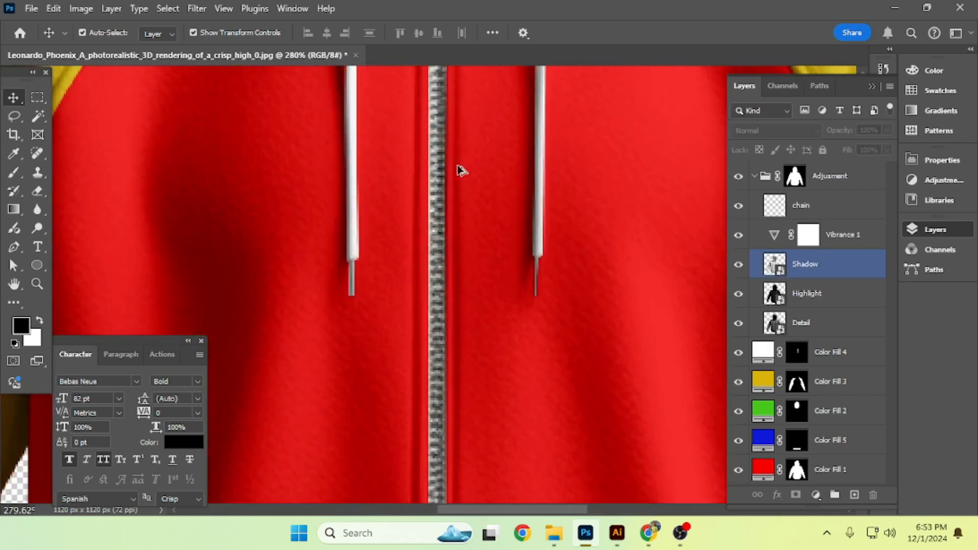
pyautogui.scroll(-10, 459, 169)
pyautogui.moveTo(467, 246); pyautogui.dragTo(423, 227)
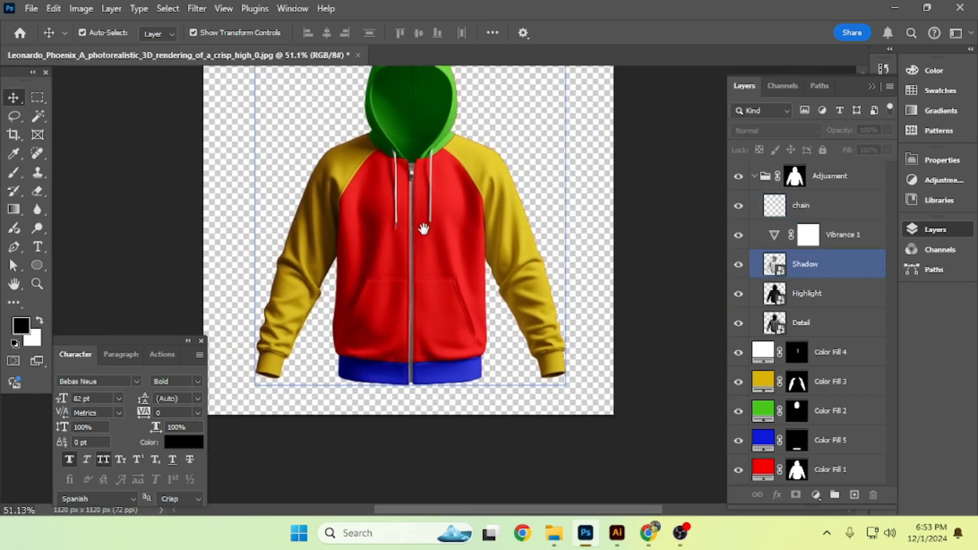
pyautogui.scroll(5, 420, 224)
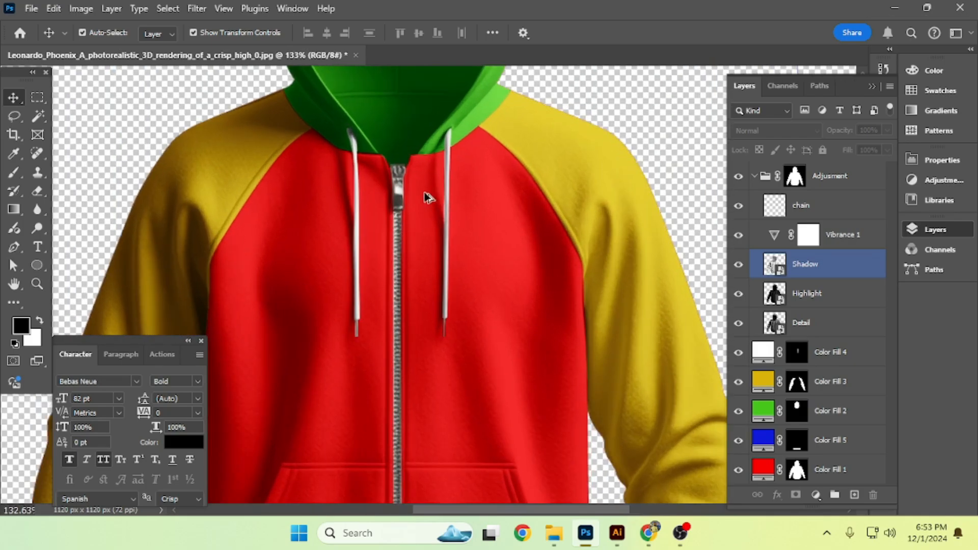
pyautogui.click(404, 206)
pyautogui.scroll(2, 401, 198)
pyautogui.click(406, 184)
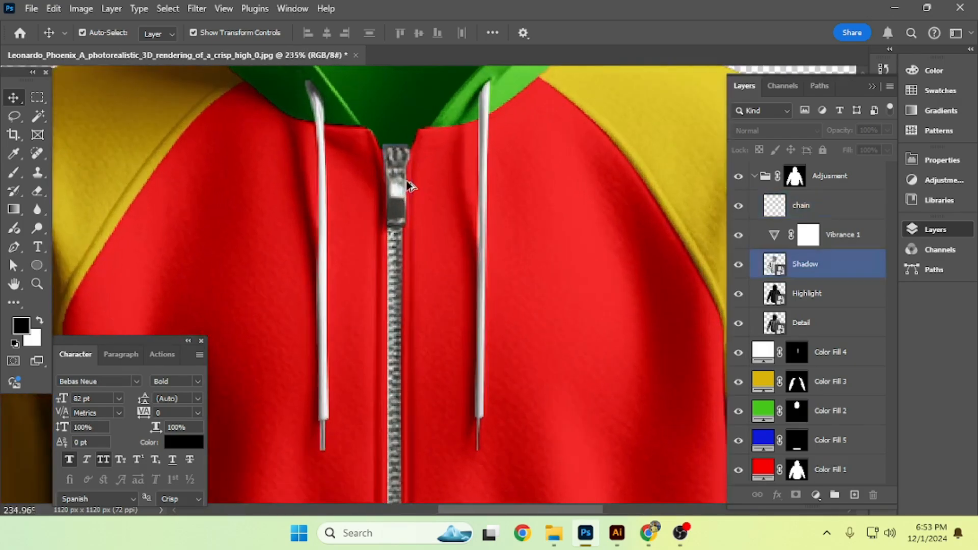
pyautogui.scroll(-1, 402, 188)
pyautogui.scroll(1, 407, 191)
pyautogui.scroll(-8, 407, 192)
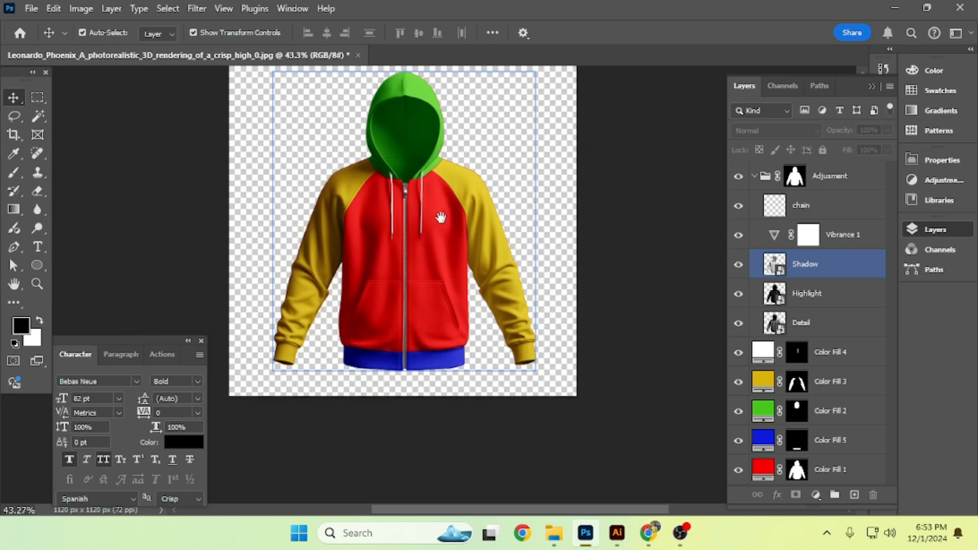
pyautogui.moveTo(441, 217); pyautogui.dragTo(439, 230)
pyautogui.click(153, 186)
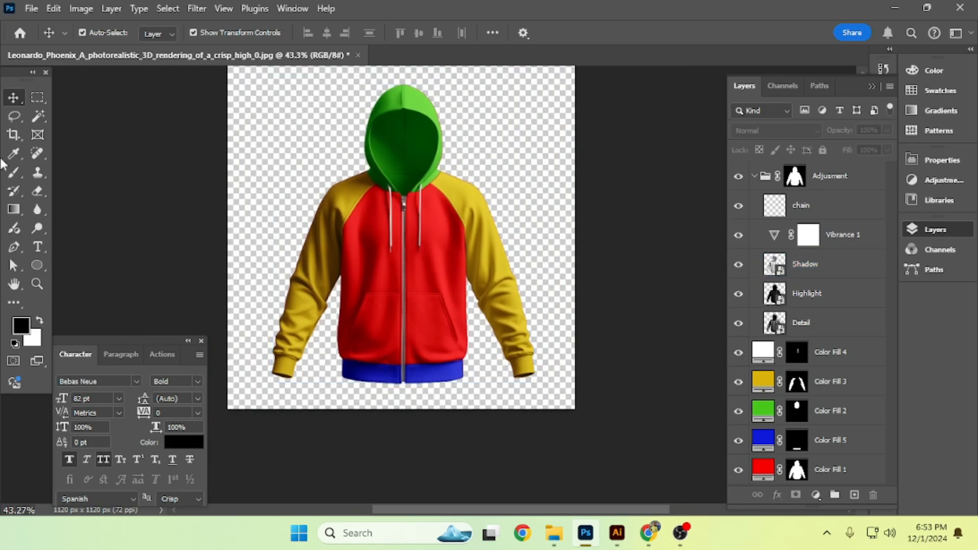
# Collapse the Adjusment group, then group the five Color Fill layers and name the group Colors
pyautogui.click(801, 205)
pyautogui.click(820, 176)
pyautogui.click(754, 176)
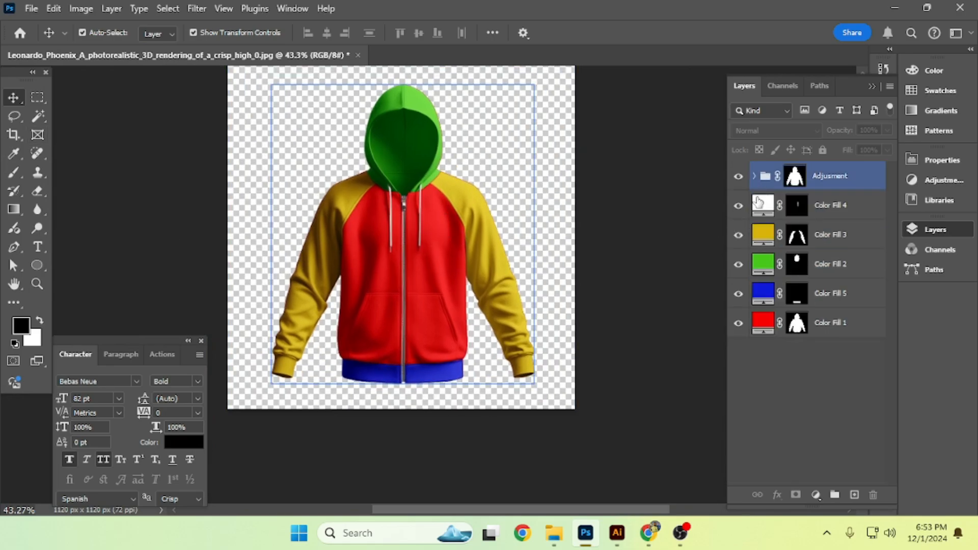
pyautogui.click(842, 207)
pyautogui.keyDown('shift'); pyautogui.click(802, 323); pyautogui.keyUp('shift')
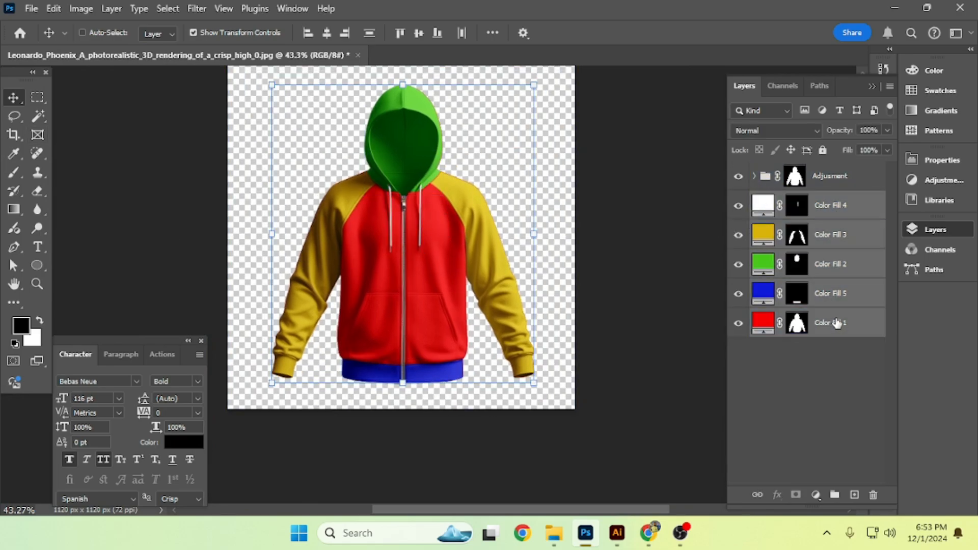
pyautogui.hotkey('ctrl', 'g')
pyautogui.doubleClick(806, 200)
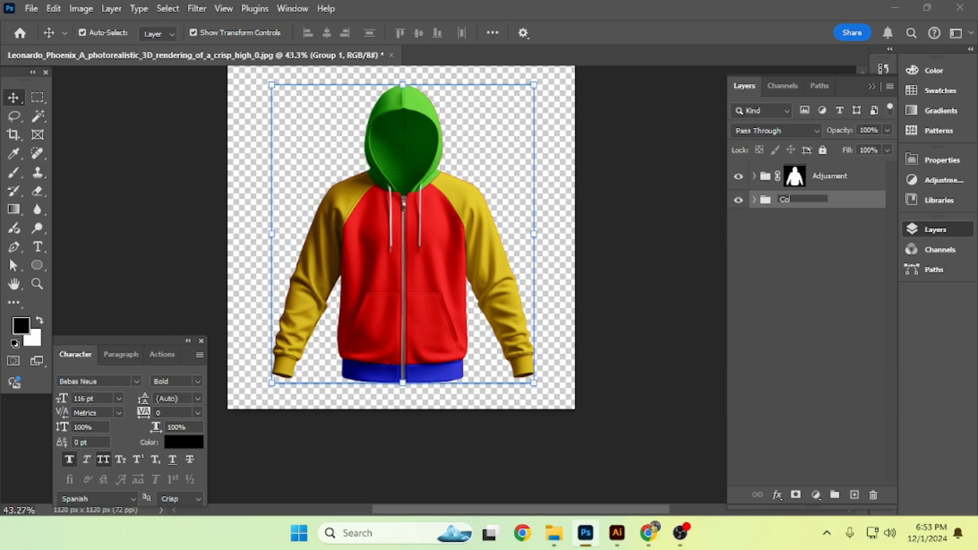
pyautogui.write('Colors')
pyautogui.press('Return')
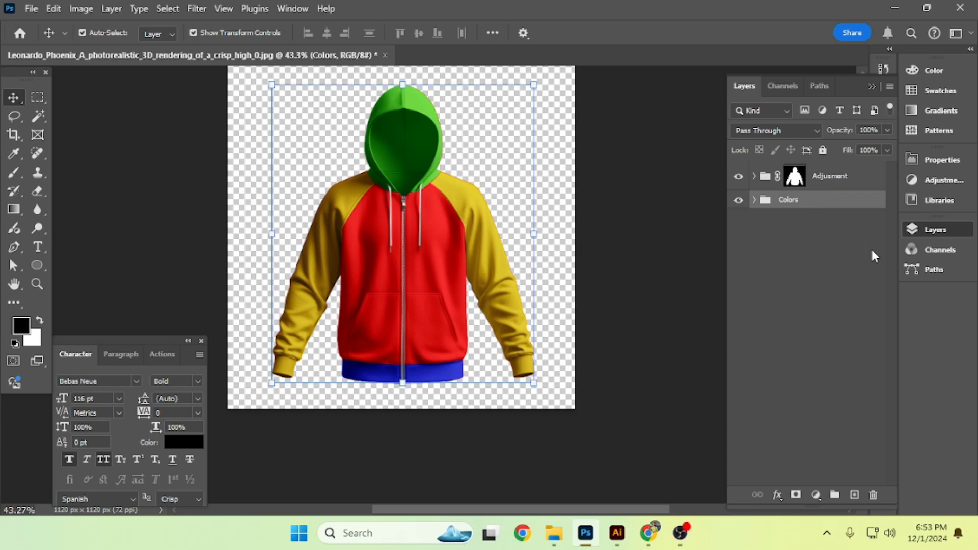
# Replace the Vibrance 1 layer's blank mask with a hoodie-shaped one loaded from the Adjusment group's mask
pyautogui.click(810, 183)
pyautogui.click(795, 178)
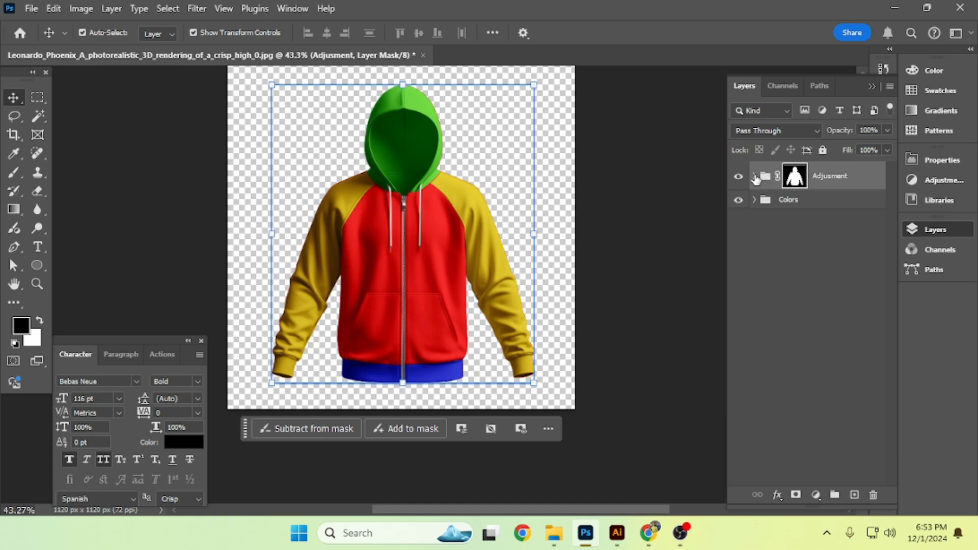
pyautogui.click(755, 176)
pyautogui.click(817, 232)
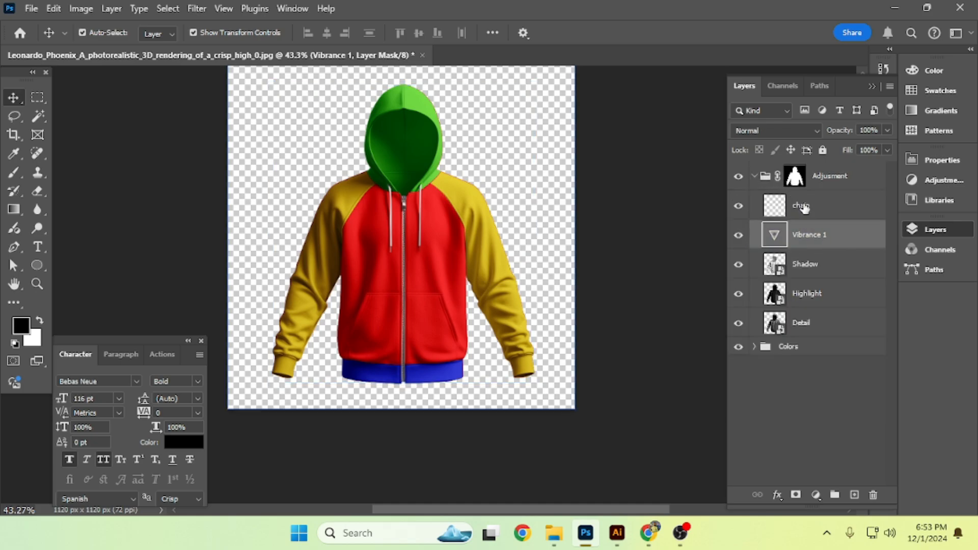
pyautogui.keyDown('ctrl'); pyautogui.click(795, 179); pyautogui.keyUp('ctrl')
pyautogui.click(794, 493)
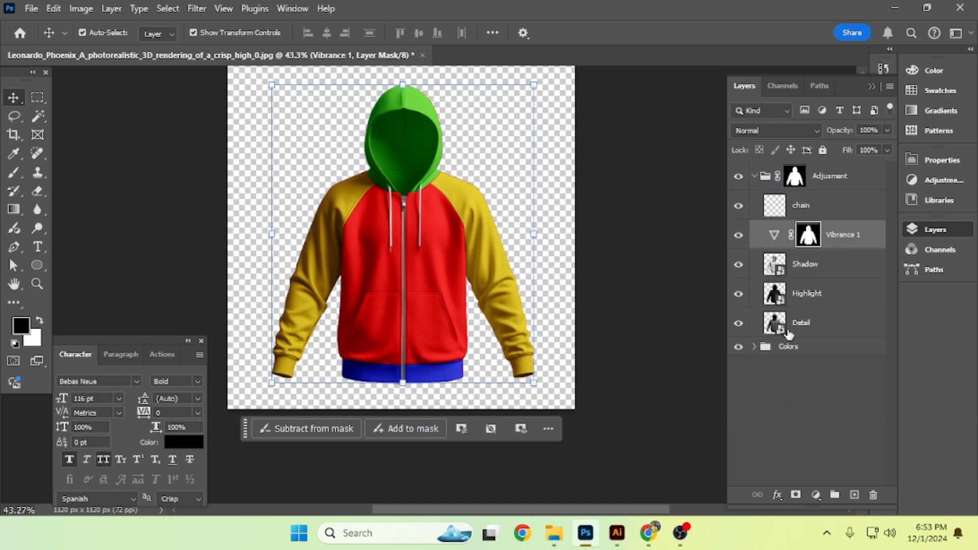
# Delete the layer mask of the Adjusment group and collapse the group
pyautogui.click(791, 182)
pyautogui.press('Delete')
pyautogui.click(630, 242)
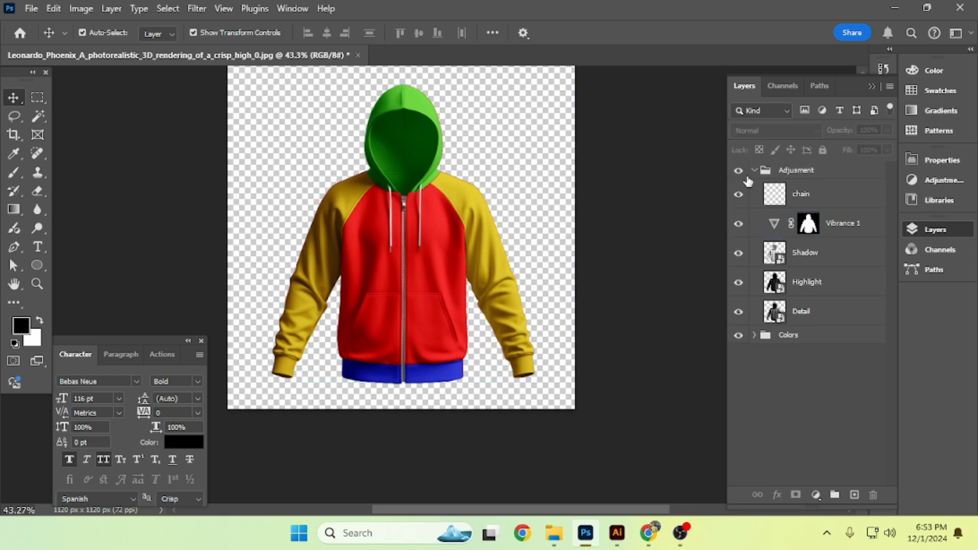
pyautogui.click(754, 170)
pyautogui.press('alt')
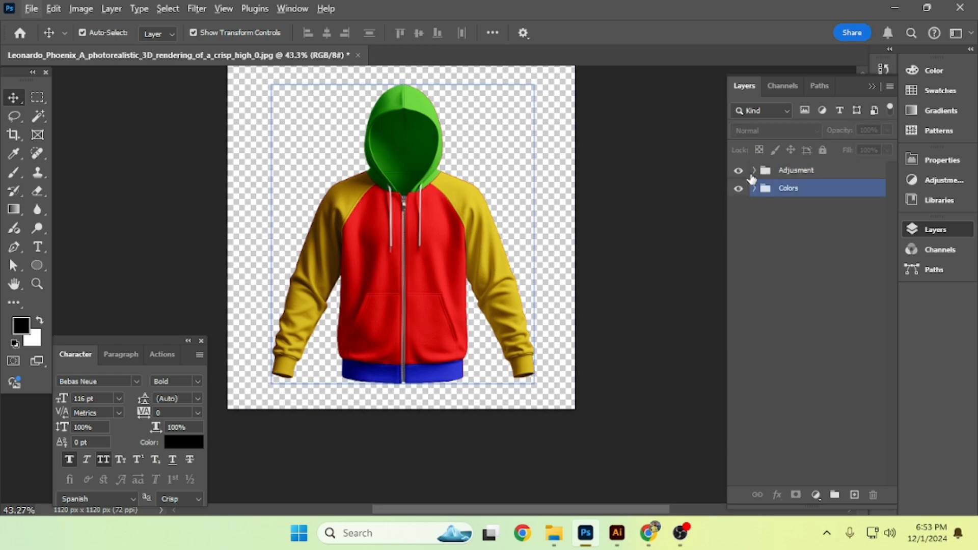
pyautogui.click(754, 170)
pyautogui.click(755, 170)
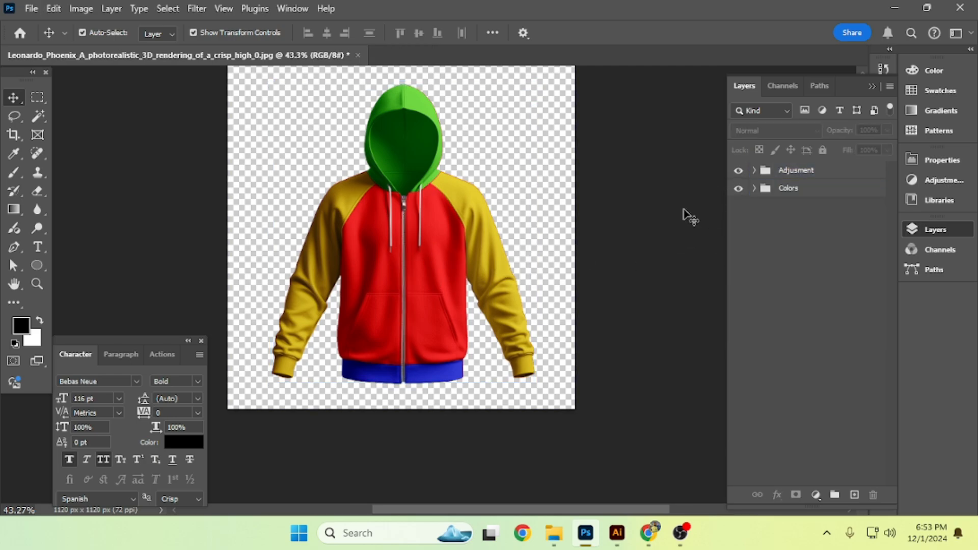
# Load the cuff path as a selection, expand the Colors group and select the Color Fill 1 layer
pyautogui.scroll(6, 375, 246)
pyautogui.scroll(-5, 378, 246)
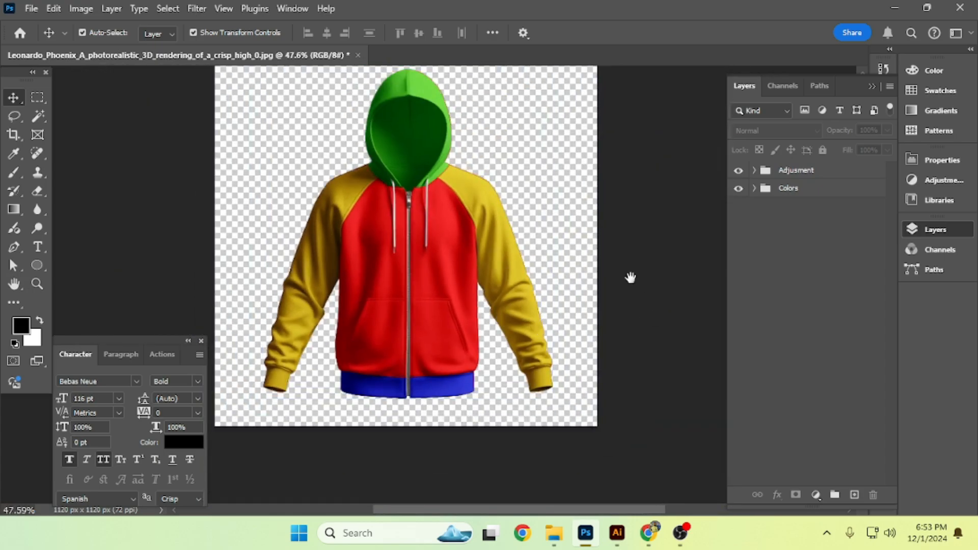
pyautogui.moveTo(630, 277); pyautogui.dragTo(619, 268)
pyautogui.click(817, 85)
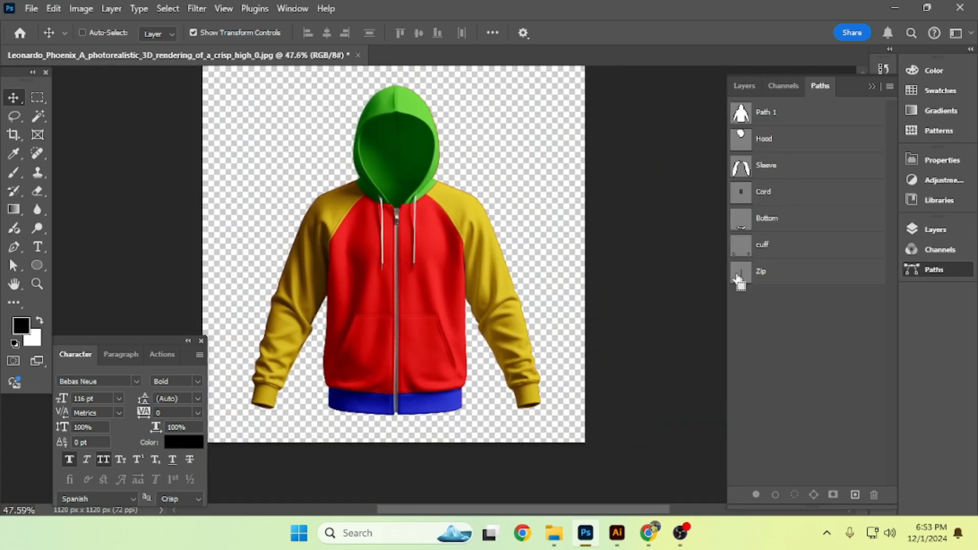
pyautogui.keyDown('ctrl'); pyautogui.click(749, 250); pyautogui.keyUp('ctrl')
pyautogui.click(745, 87)
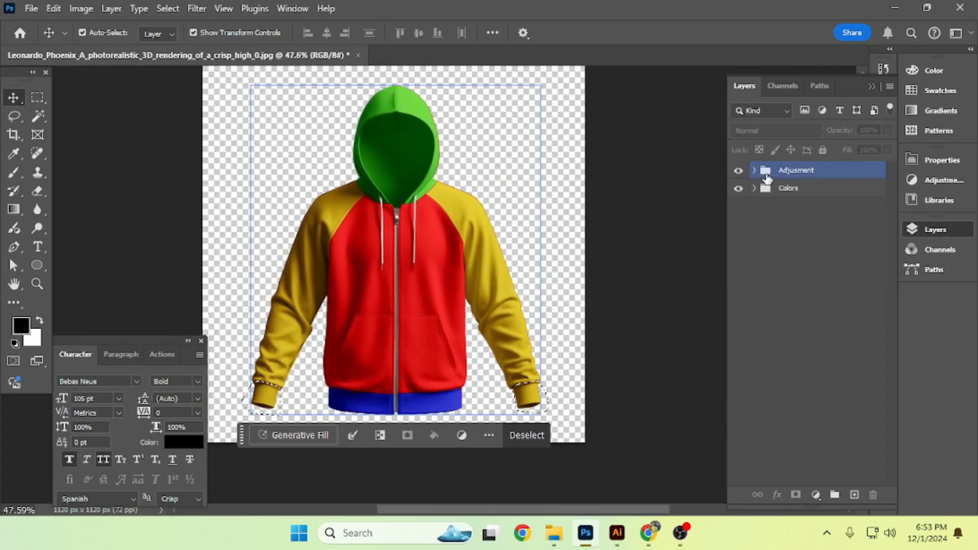
pyautogui.click(759, 188)
pyautogui.click(755, 188)
pyautogui.click(866, 329)
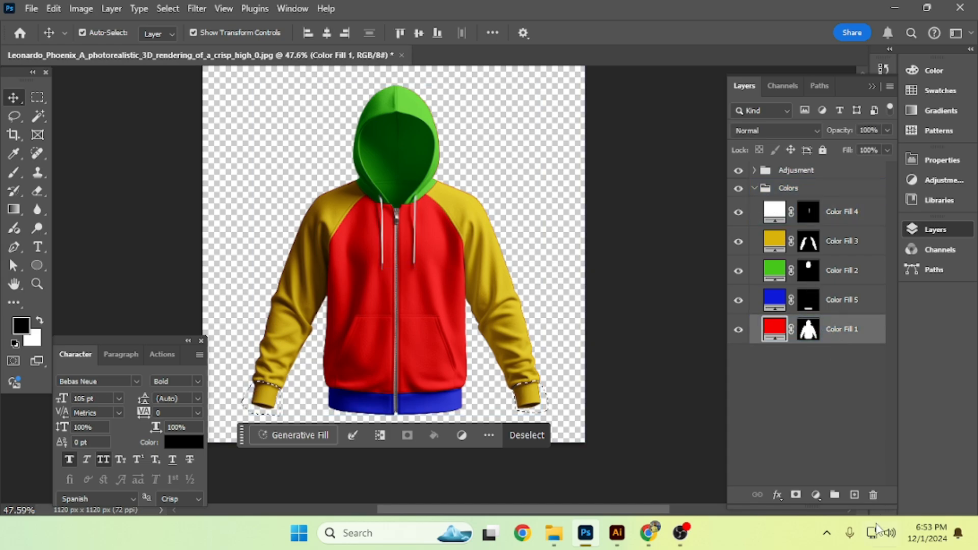
pyautogui.click(815, 495)
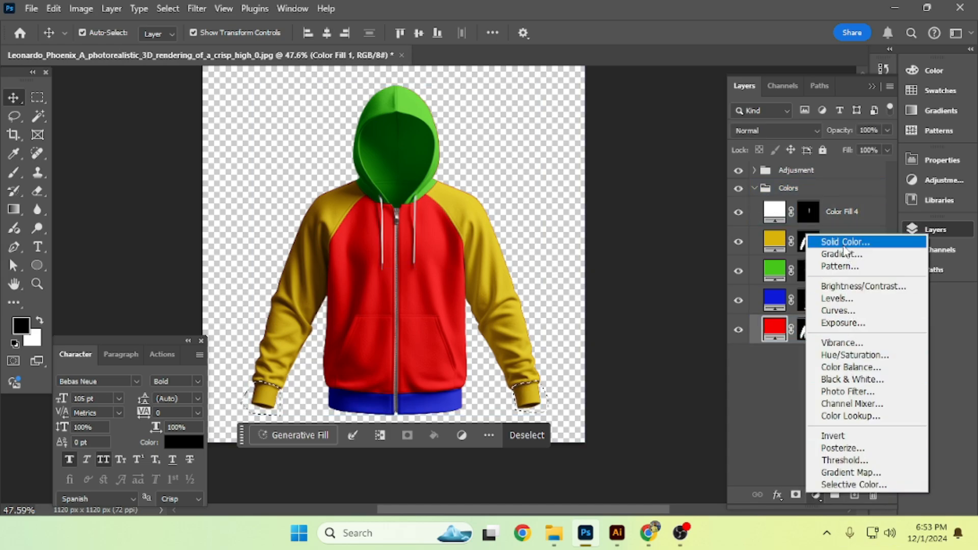
pyautogui.click(812, 240)
pyautogui.click(938, 244)
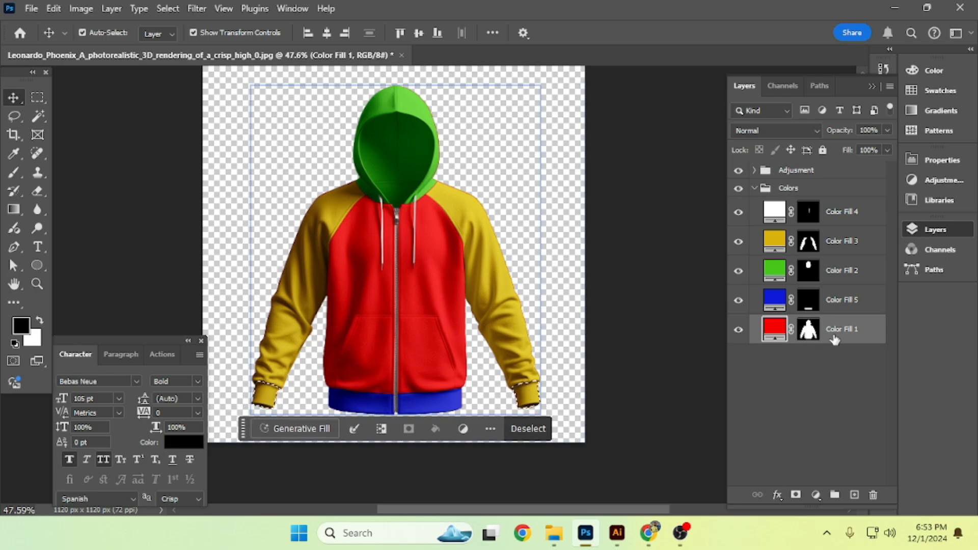
# Add a bright green Solid Color fill layer from the cuff selection, directly above Color Fill 1
pyautogui.click(816, 495)
pyautogui.click(843, 241)
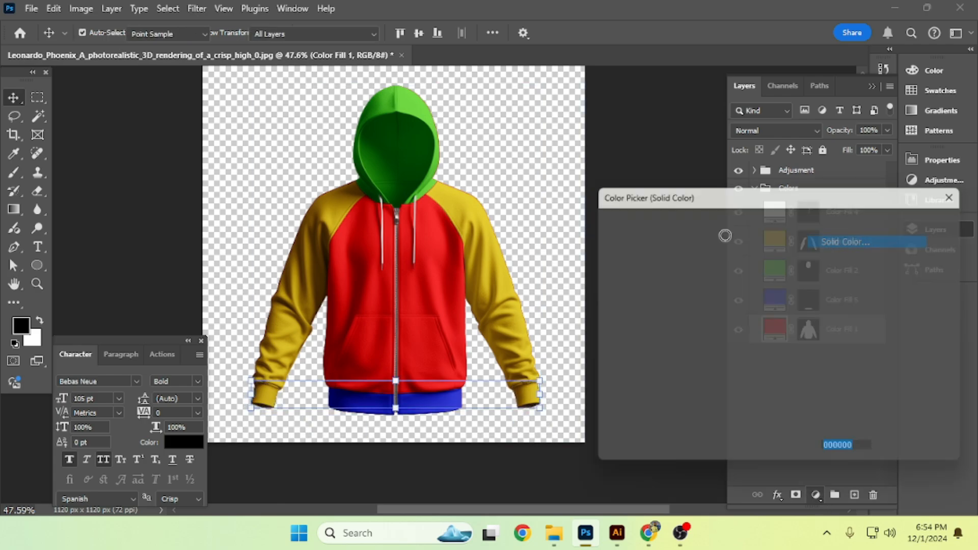
pyautogui.click(801, 336)
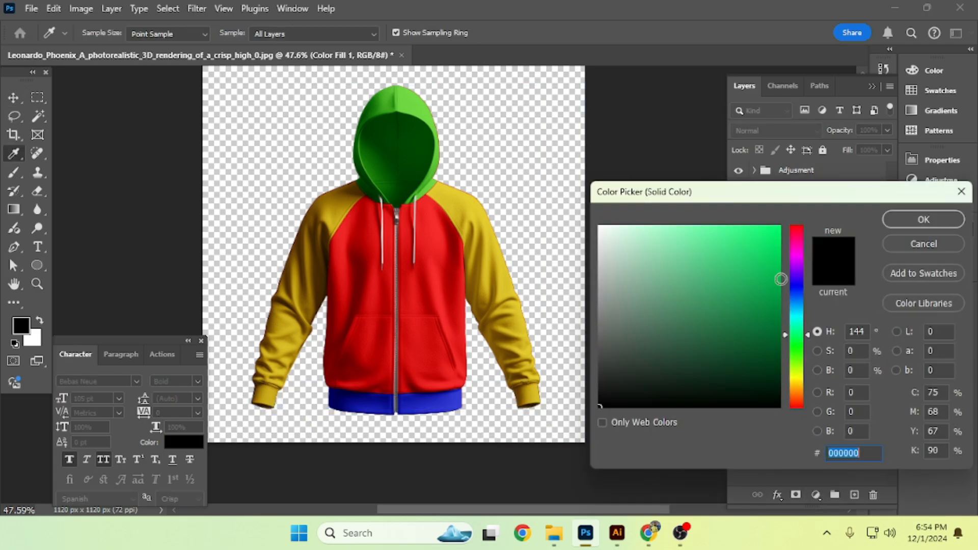
pyautogui.moveTo(781, 279); pyautogui.dragTo(770, 237)
pyautogui.click(898, 219)
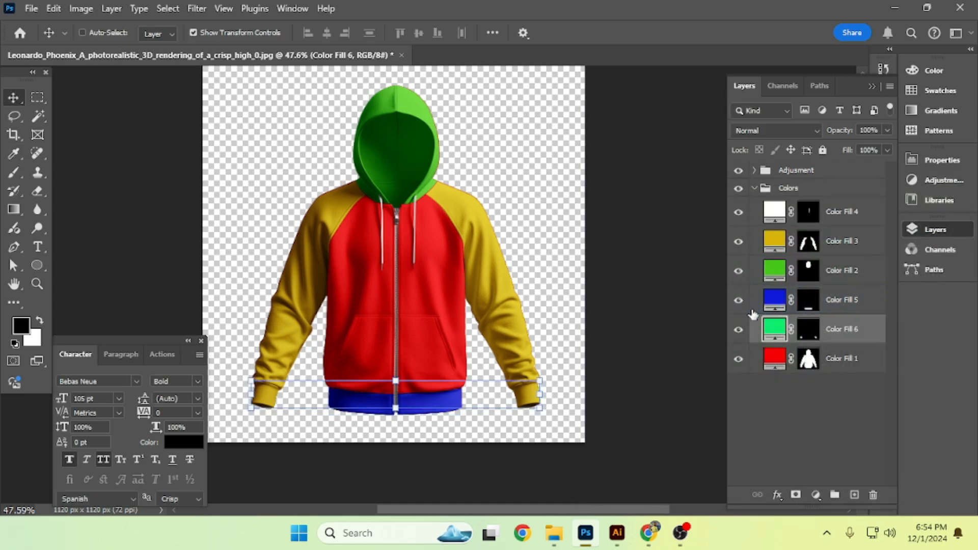
# Move the cuffs' fill layer up above Color Fill 3, then deselect it and collapse the Colors group
pyautogui.hotkey('ctrl', ']')
pyautogui.hotkey('ctrl', ']')
pyautogui.hotkey('ctrl', ']')
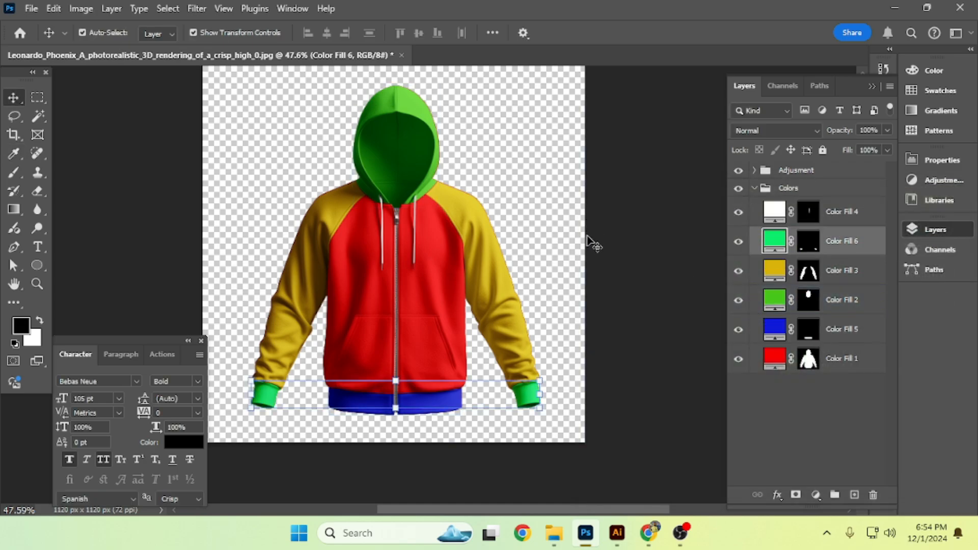
pyautogui.keyDown('ctrl'); pyautogui.click(627, 243); pyautogui.keyUp('ctrl')
pyautogui.click(755, 204)
pyautogui.click(754, 189)
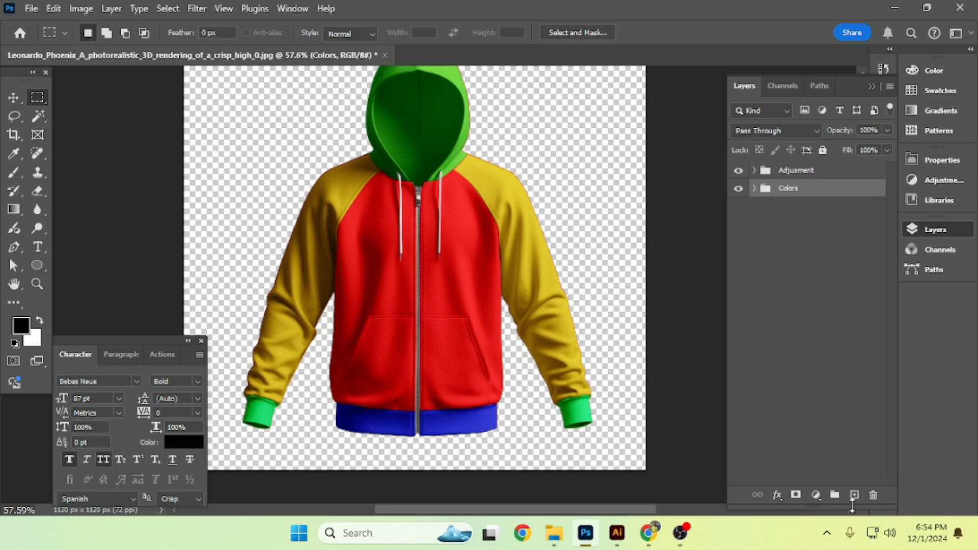
pyautogui.click(854, 495)
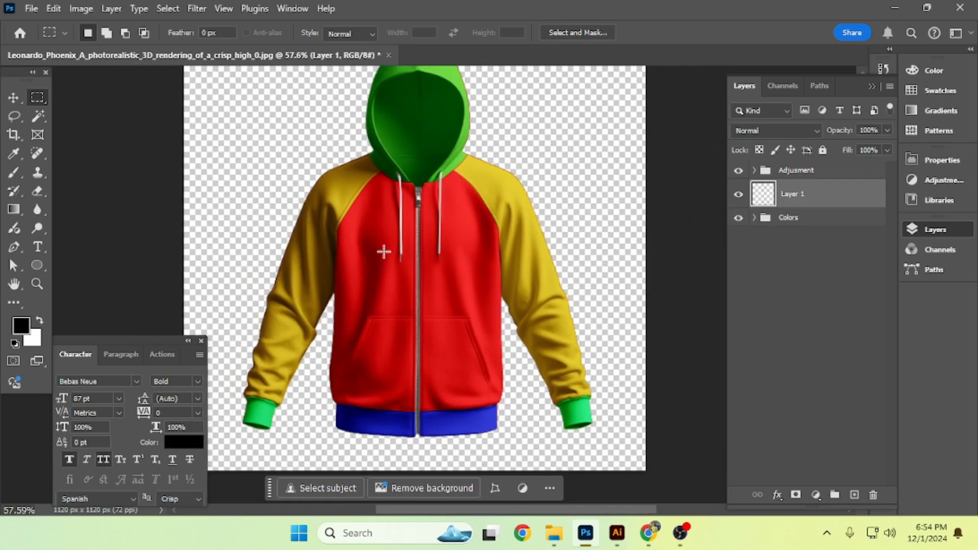
pyautogui.hotkey('ctrl', 'z')
pyautogui.scroll(2, 376, 337)
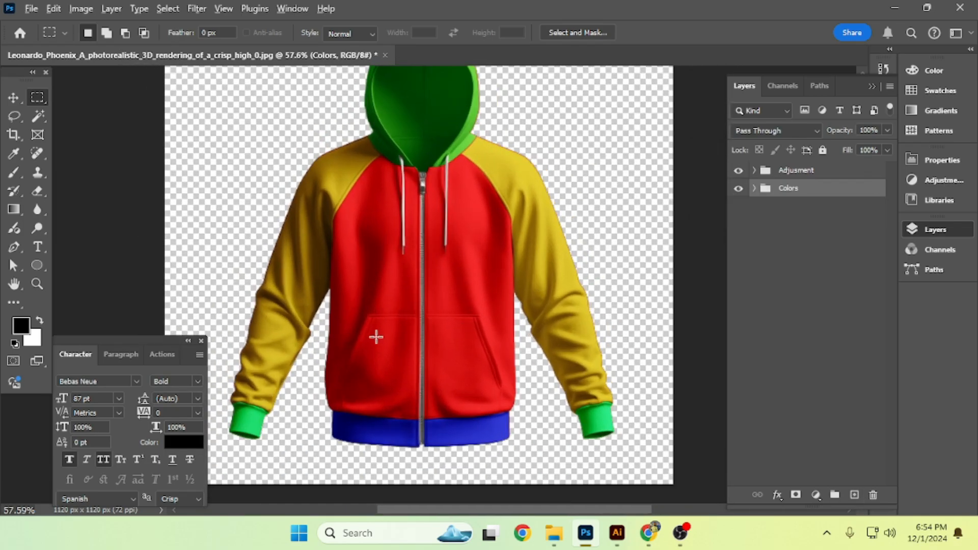
pyautogui.scroll(-2, 372, 334)
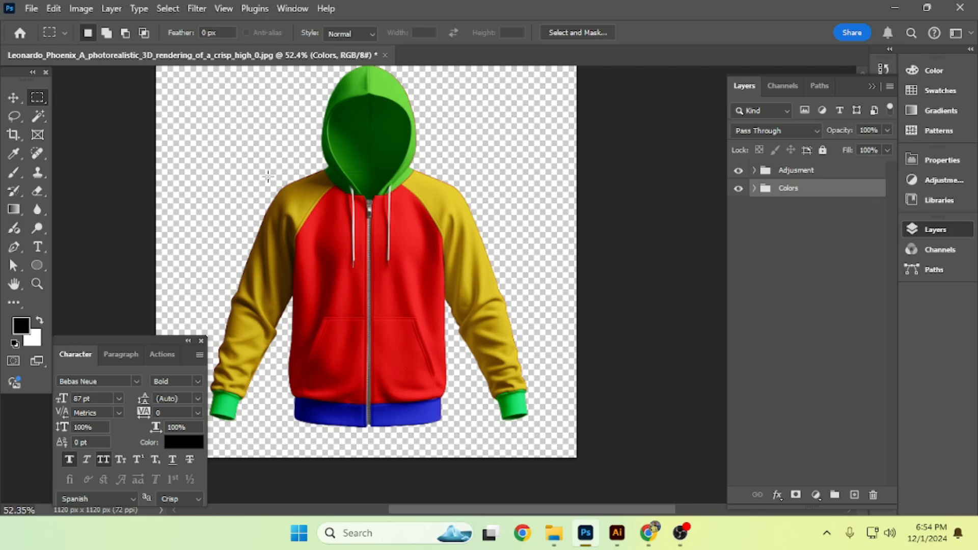
# Fill a rectangle covering the hoodie's torso with white on a new layer above the Colors group, and centre it roughly on the zip
pyautogui.moveTo(263, 170); pyautogui.dragTo(447, 409)
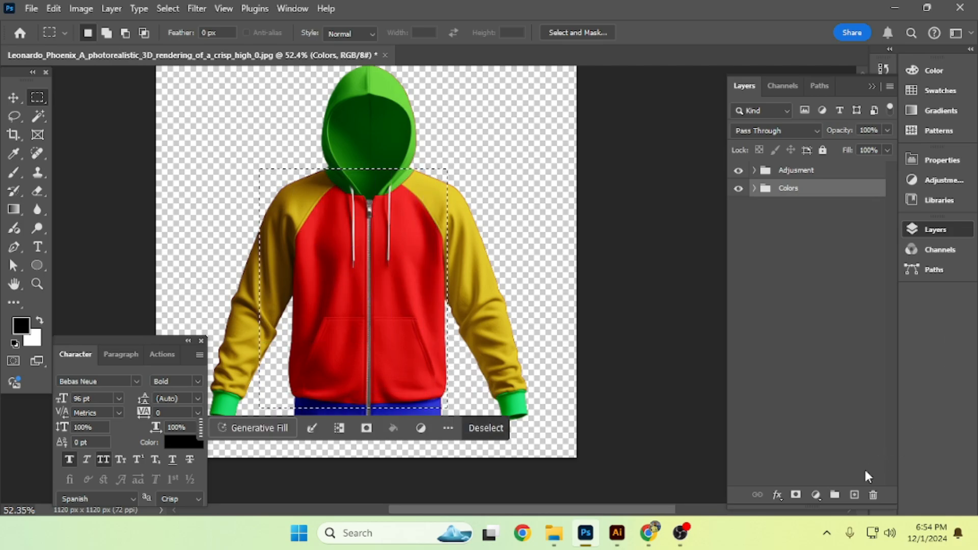
pyautogui.click(854, 495)
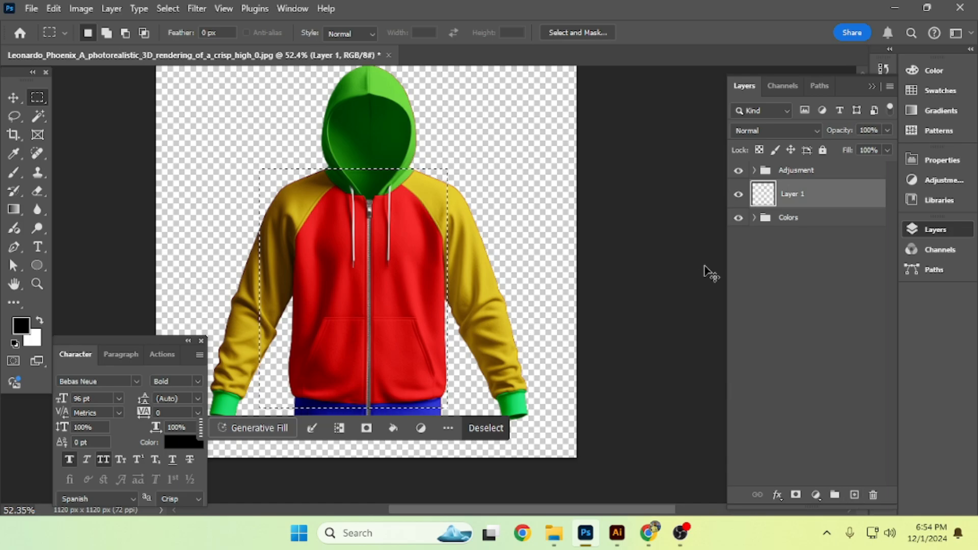
pyautogui.hotkey('ctrl', 'BackSpace')
pyautogui.hotkey('ctrl', 'd')
pyautogui.press('v')
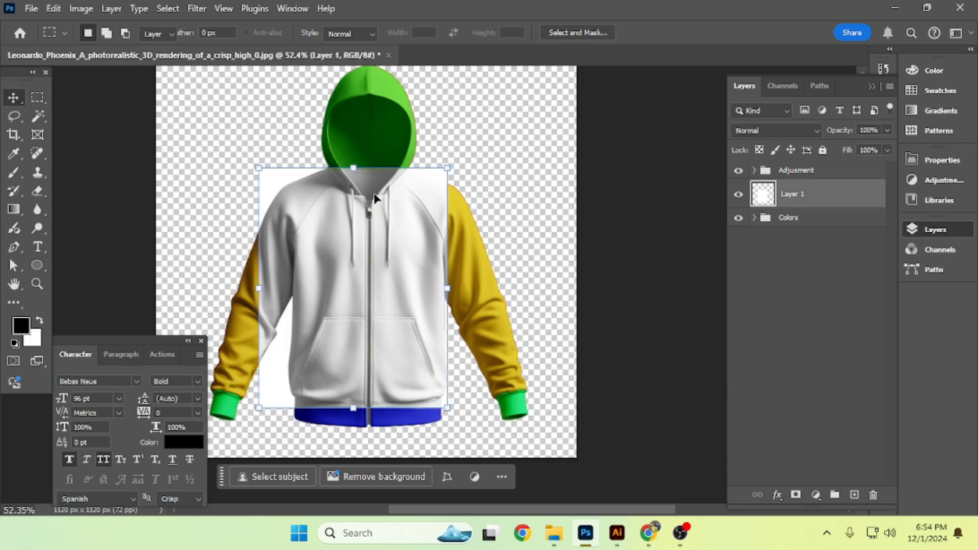
pyautogui.moveTo(369, 256); pyautogui.dragTo(387, 256)
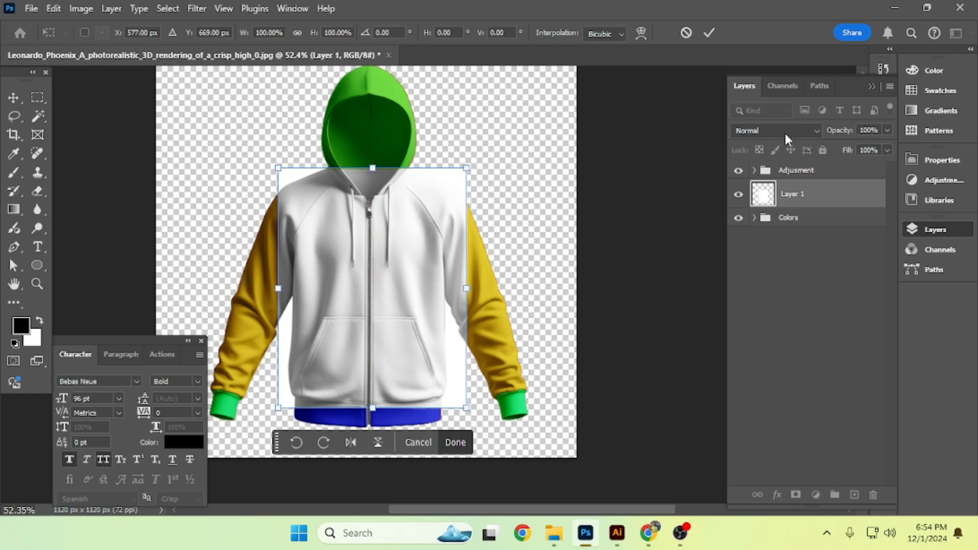
# Load the Vibrance 1 layer's mask as a selection, select the Adjusment group and collapse it
pyautogui.click(755, 170)
pyautogui.press('super')
pyautogui.press('super')
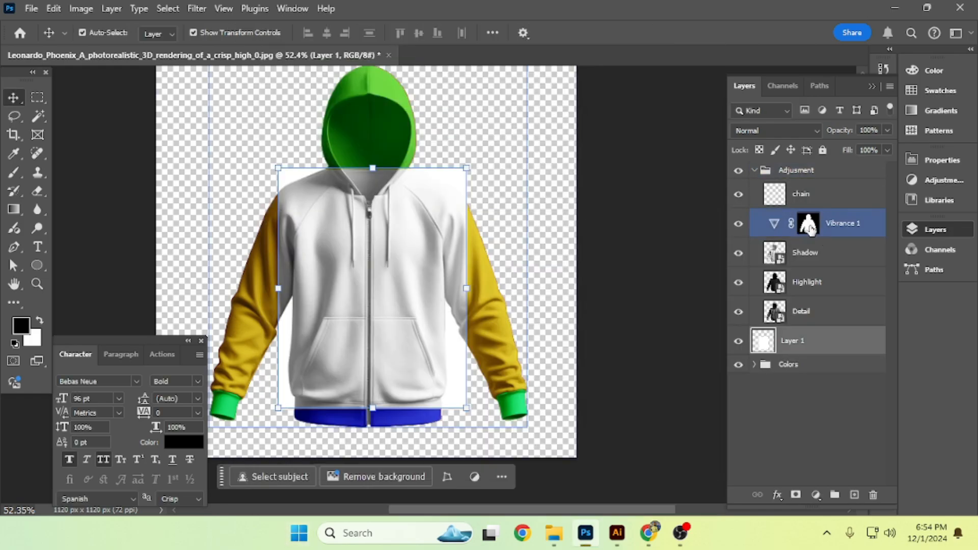
pyautogui.keyDown('ctrl'); pyautogui.click(810, 228); pyautogui.keyUp('ctrl')
pyautogui.click(764, 171)
pyautogui.click(754, 170)
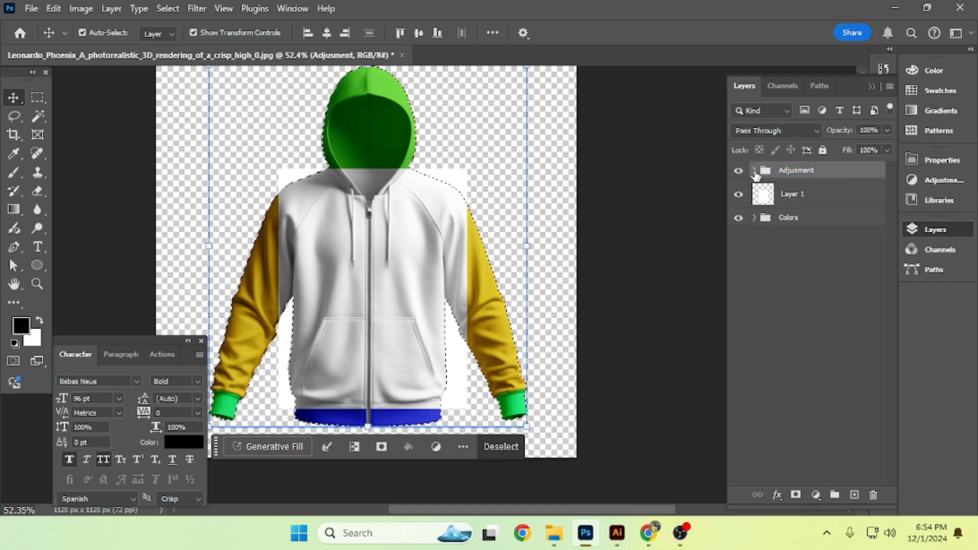
pyautogui.hotkey('ctrl', 'd')
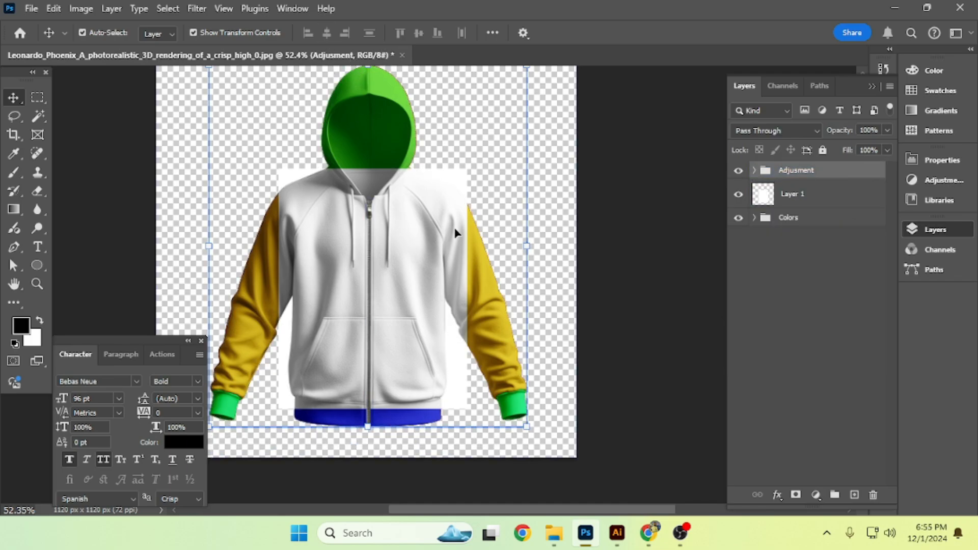
pyautogui.hotkey('ctrl', 'z')
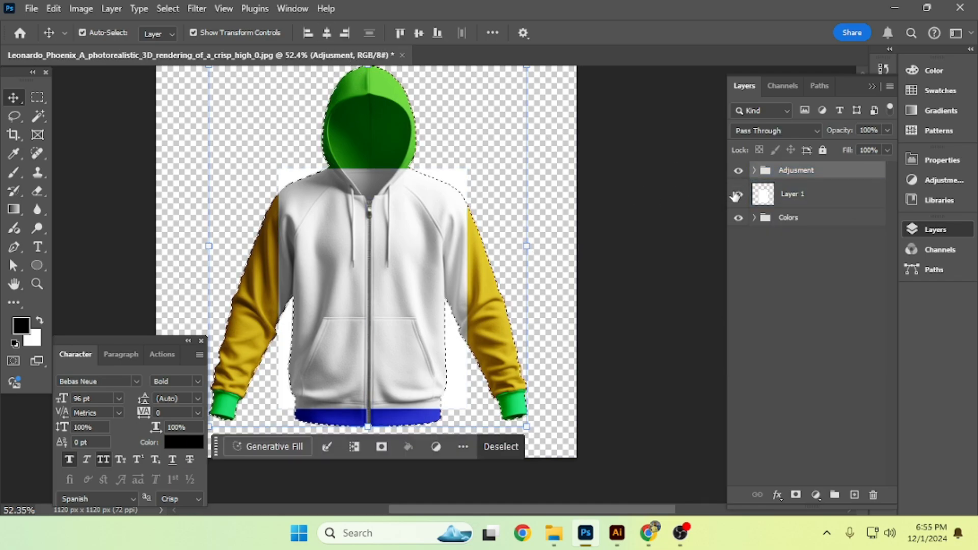
pyautogui.click(755, 171)
pyautogui.hotkey('ctrl', 'd')
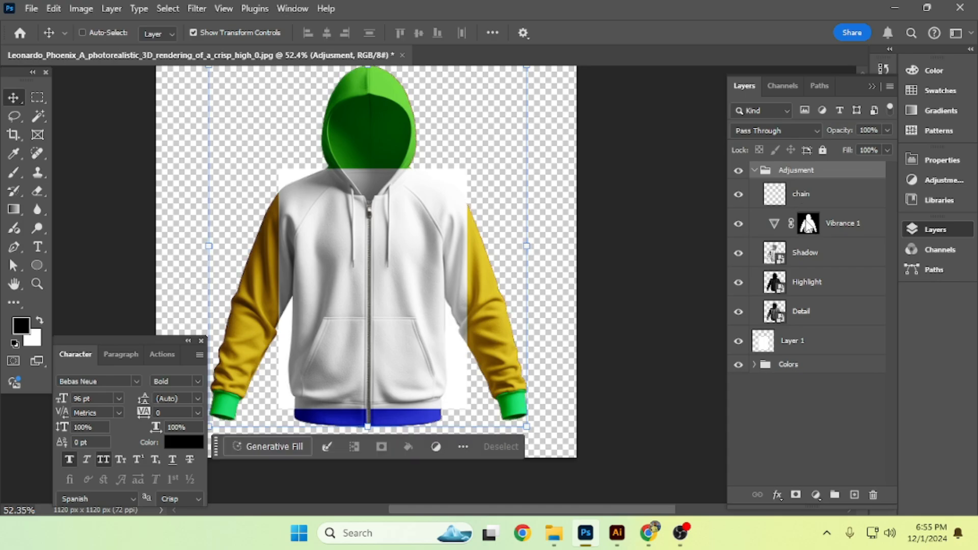
pyautogui.keyDown('ctrl'); pyautogui.click(808, 223); pyautogui.keyUp('ctrl')
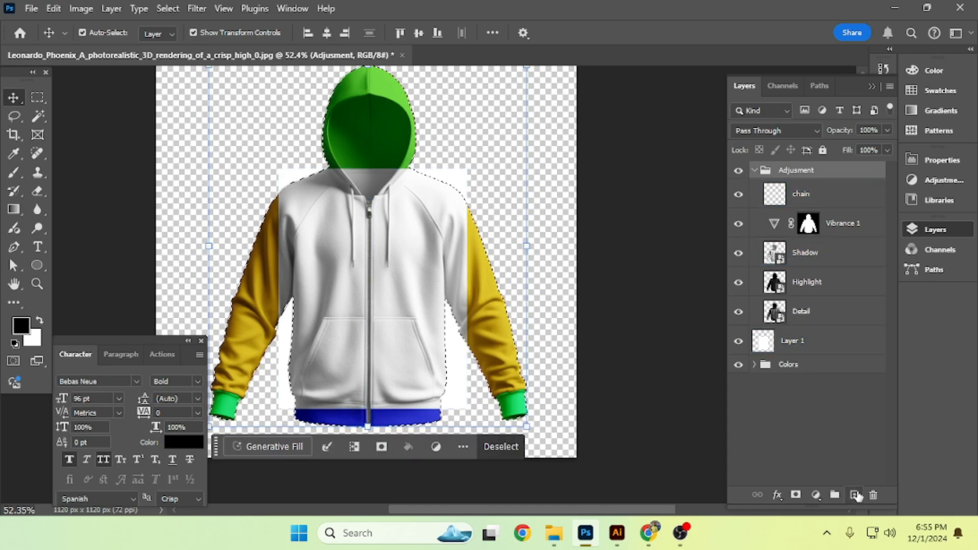
pyautogui.click(855, 495)
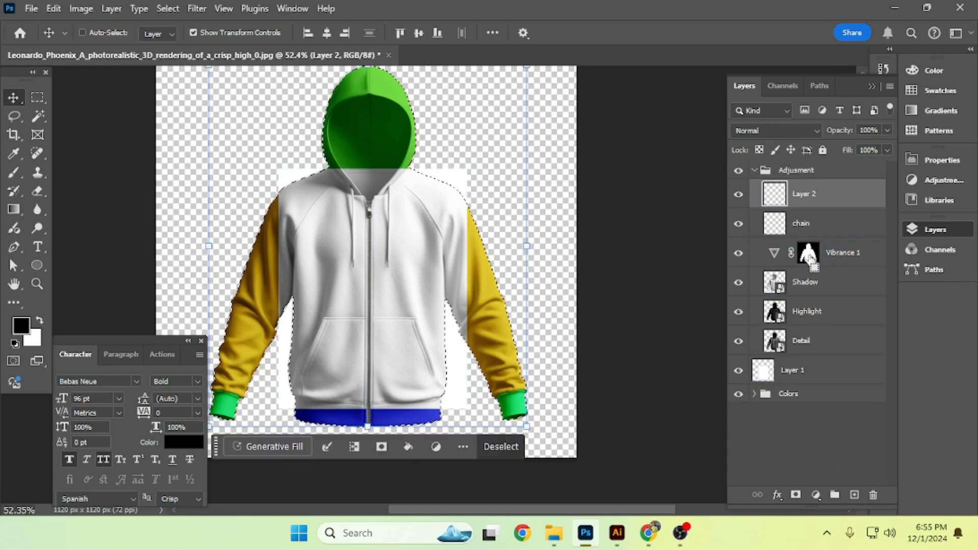
pyautogui.hotkey('ctrl', 'z')
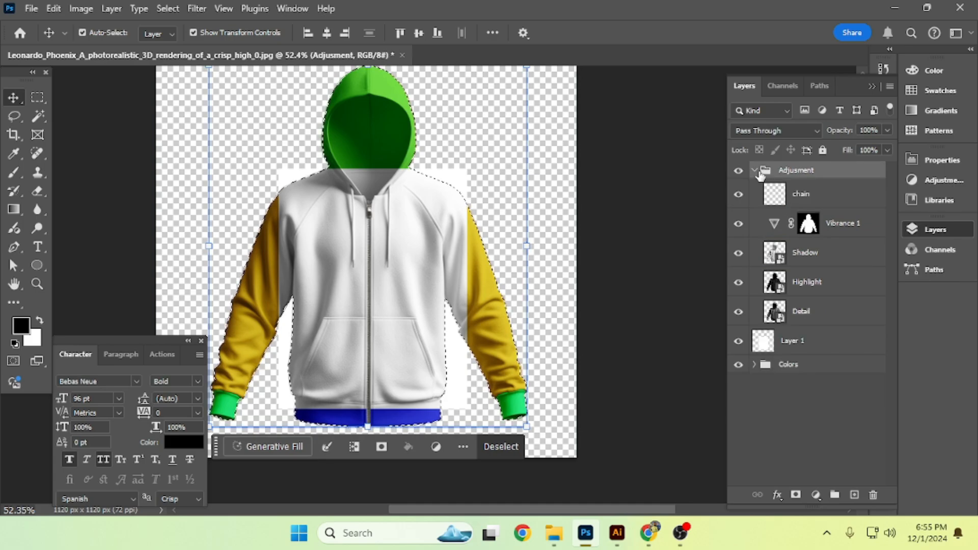
pyautogui.click(754, 171)
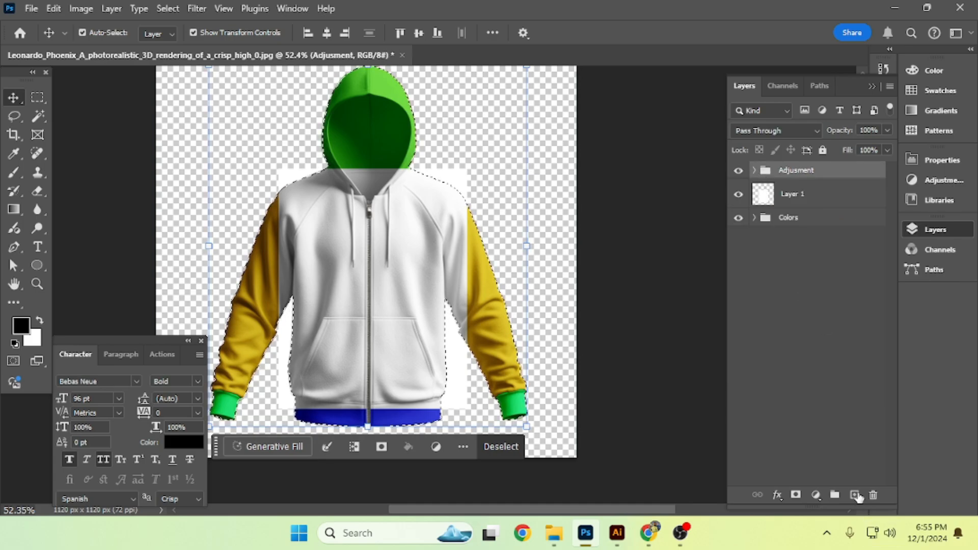
# Fill the hoodie selection with white on a new layer above the Adjusment group, deselect, and hide that layer
pyautogui.click(856, 495)
pyautogui.hotkey('ctrl', 'BackSpace')
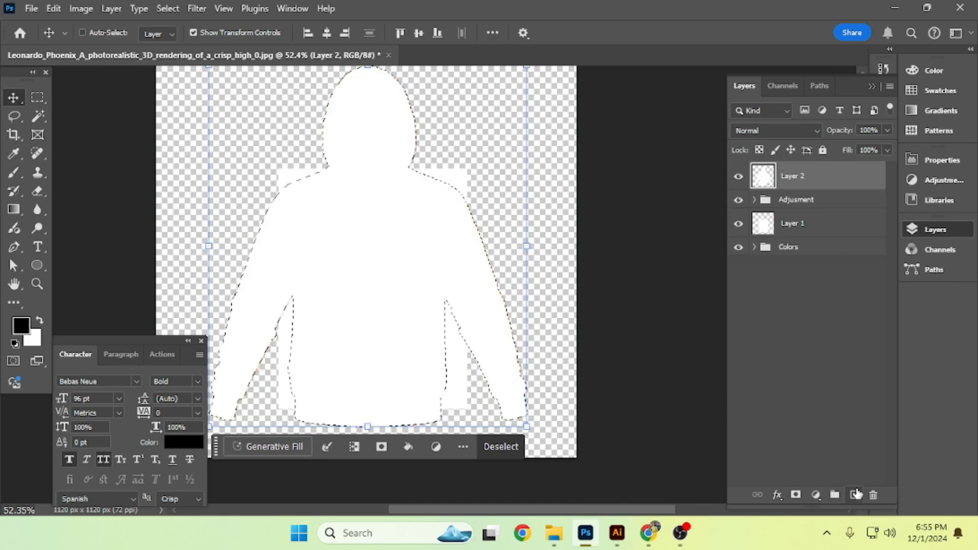
pyautogui.hotkey('ctrl', 'd')
pyautogui.click(738, 176)
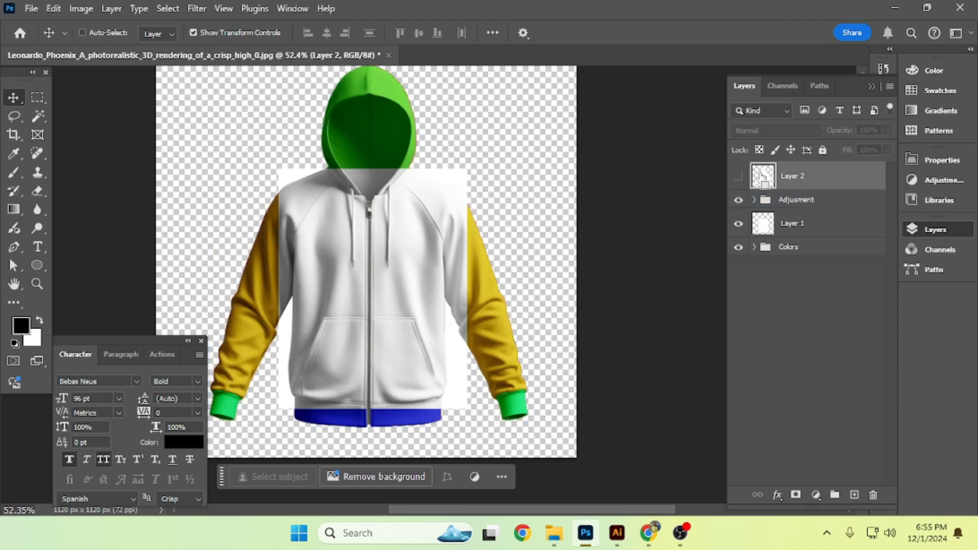
# Load the hidden white hoodie layer as a selection and align the white torso rectangle to its horizontal centre
pyautogui.keyDown('ctrl'); pyautogui.click(763, 176); pyautogui.keyUp('ctrl')
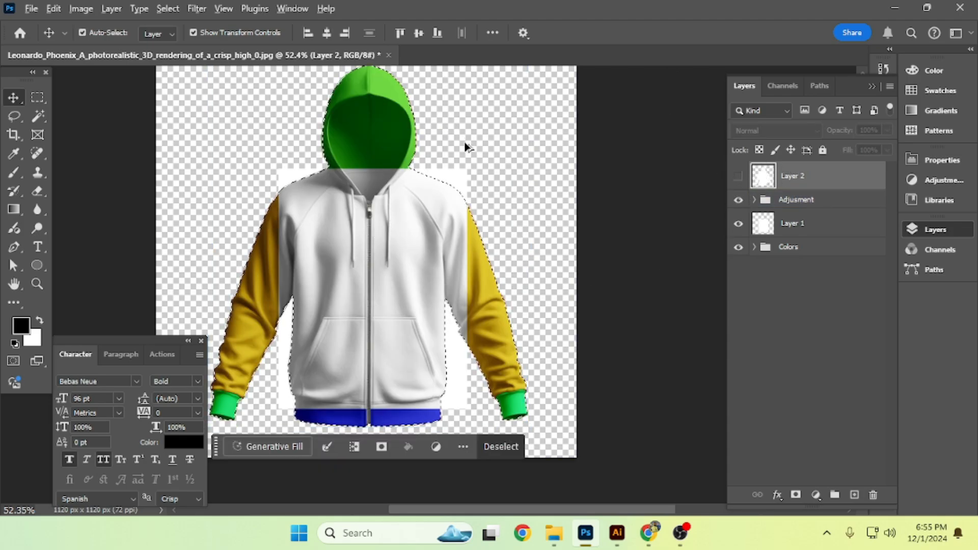
pyautogui.scroll(-1, 465, 147)
pyautogui.click(791, 224)
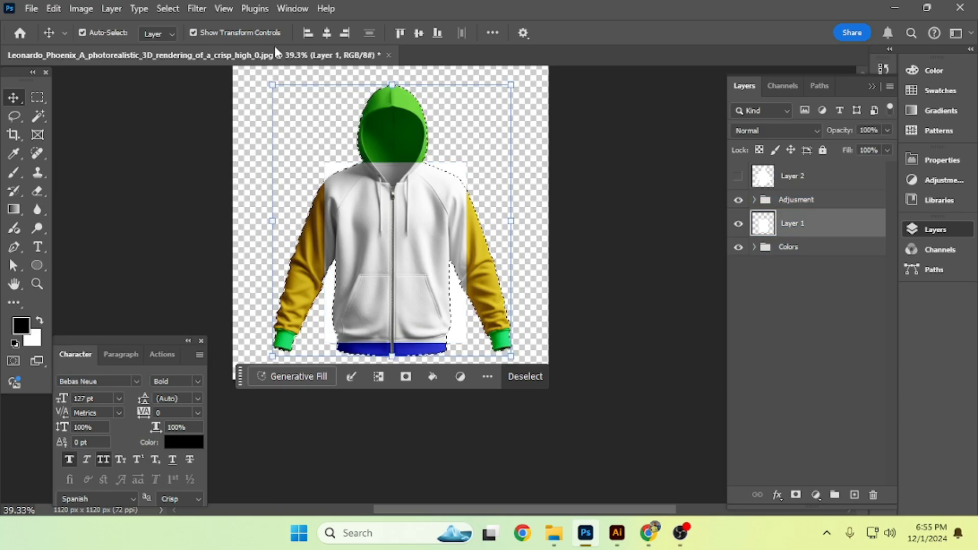
pyautogui.click(308, 33)
pyautogui.click(327, 32)
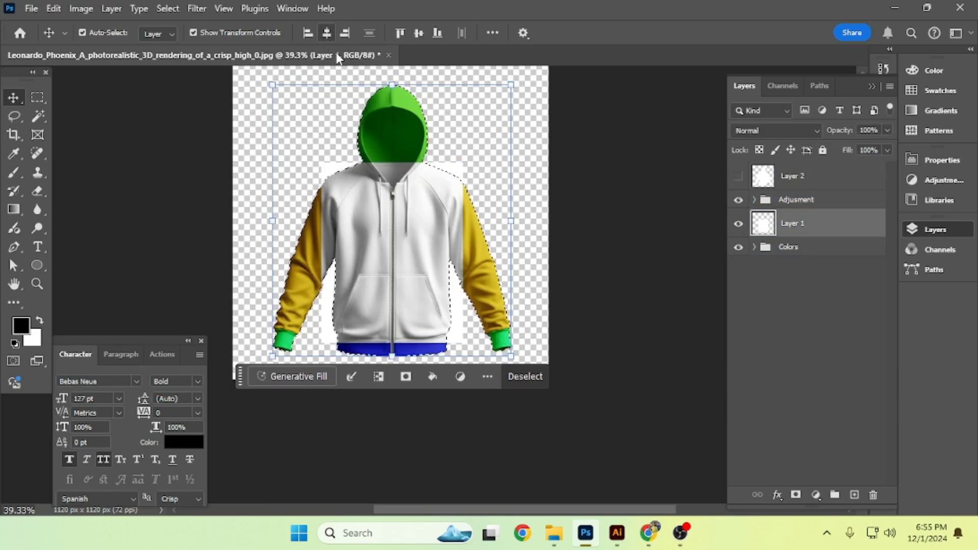
# Clear the selection and resize the white Layer 1 panel vertically to about 503 × 645 px over the hoodie's torso
pyautogui.hotkey('ctrl', 'd')
pyautogui.scroll(2, 406, 249)
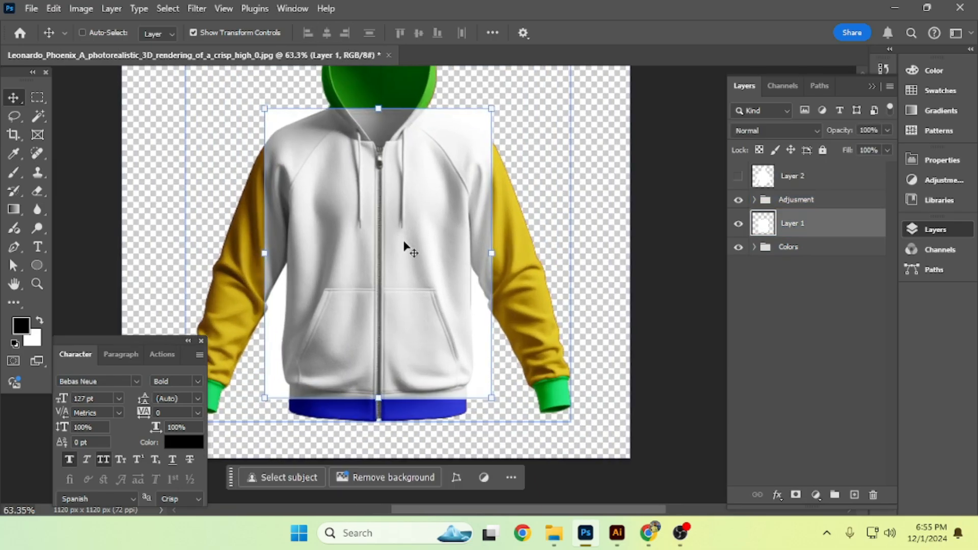
pyautogui.hotkey('ctrl', 't')
pyautogui.moveTo(377, 104); pyautogui.dragTo(377, 102)
pyautogui.moveTo(382, 401); pyautogui.dragTo(380, 402)
pyautogui.moveTo(379, 401); pyautogui.dragTo(380, 394)
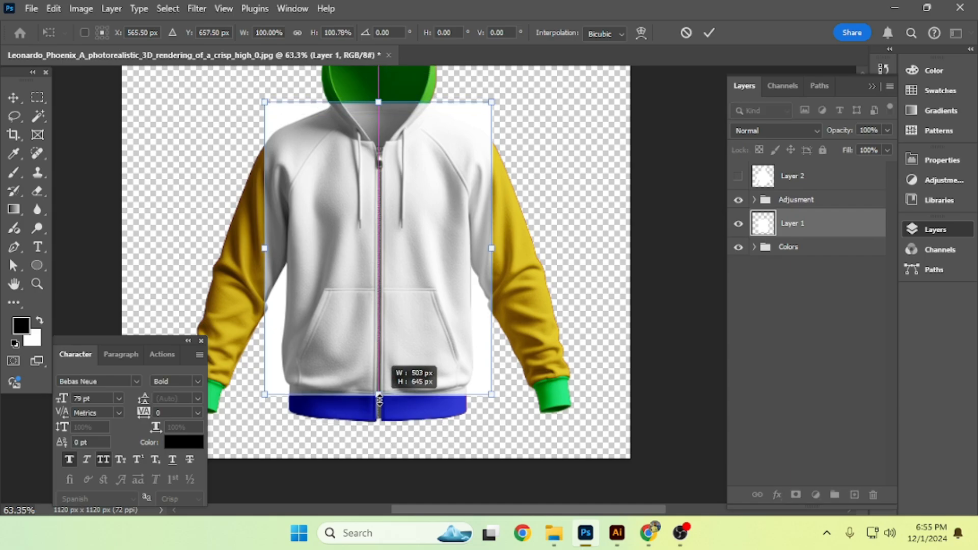
pyautogui.press('Return')
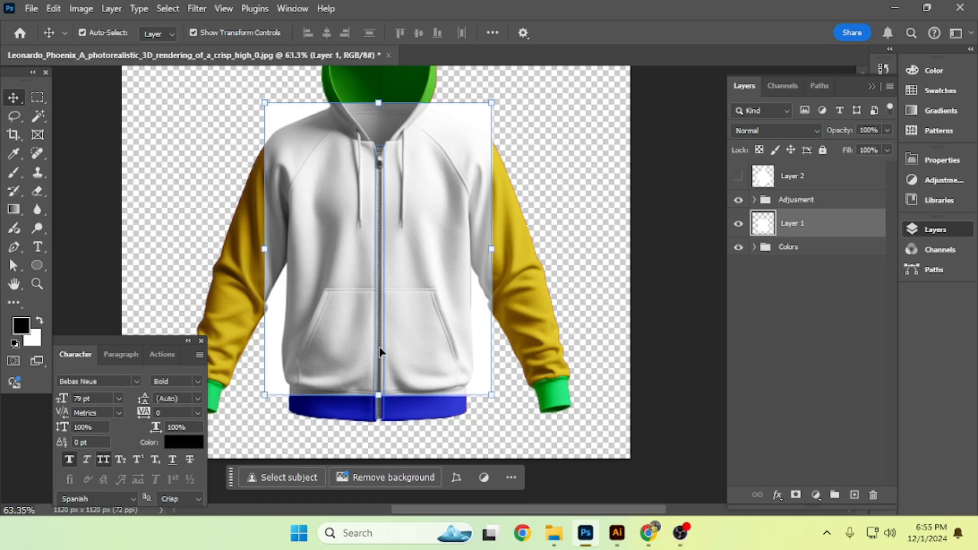
pyautogui.moveTo(387, 263); pyautogui.dragTo(397, 281)
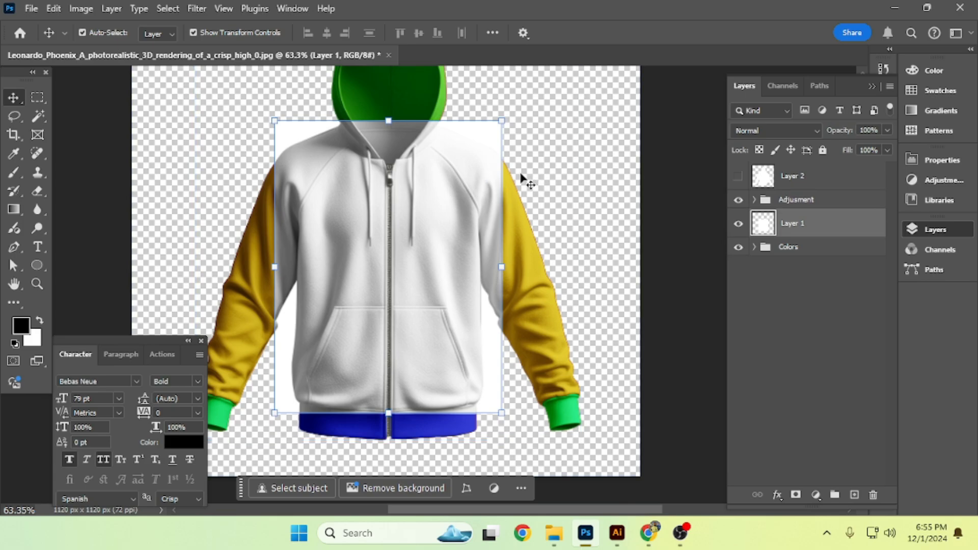
# Hide Layer 1 temporarily, examine the coloured torso, sleeves and hood beneath it, and show the layer again
pyautogui.click(738, 224)
pyautogui.scroll(3, 450, 172)
pyautogui.scroll(-3, 461, 164)
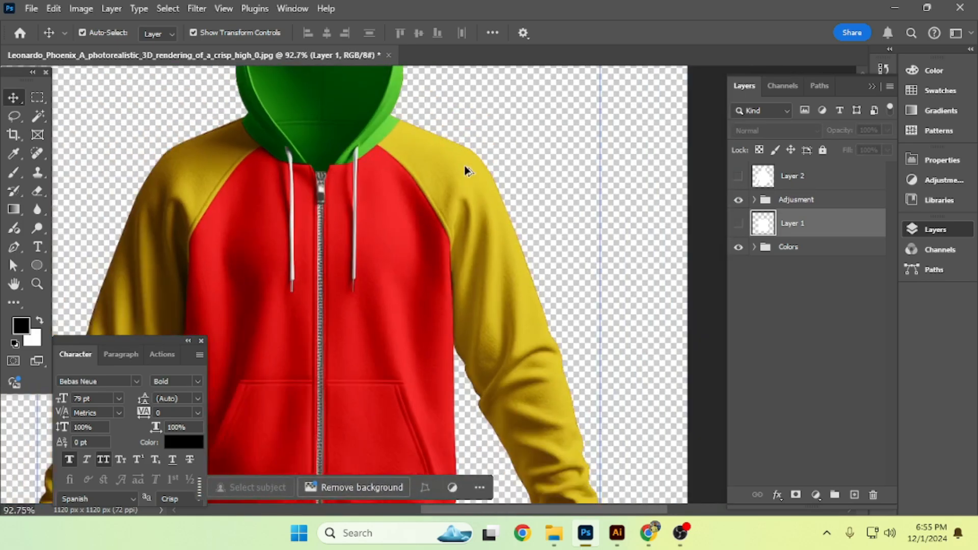
pyautogui.scroll(2, 342, 170)
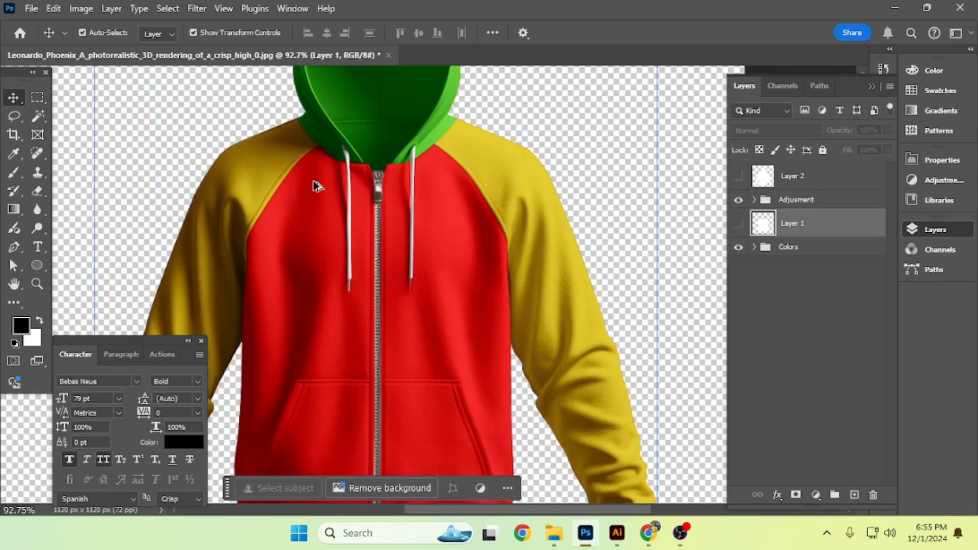
pyautogui.scroll(-2, 326, 185)
pyautogui.scroll(2, 393, 178)
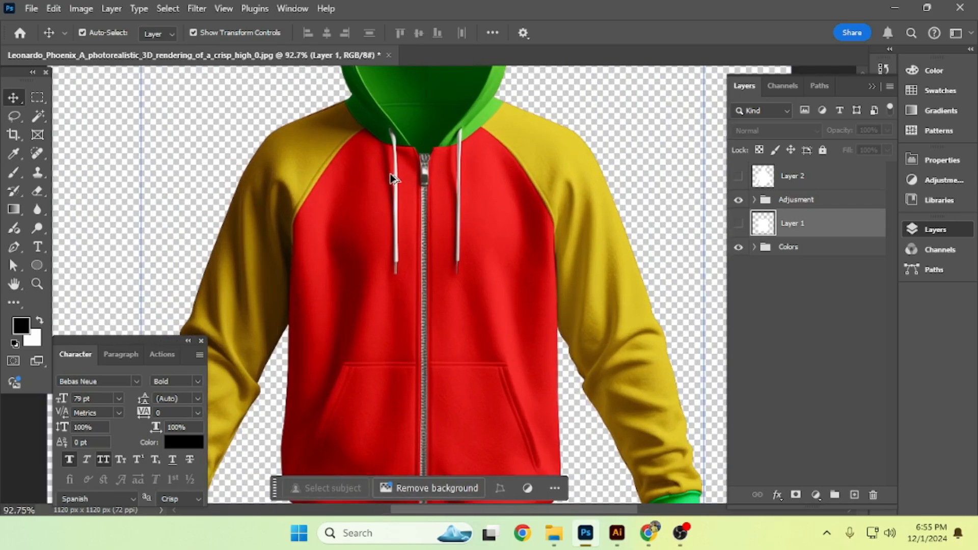
pyautogui.scroll(-1, 338, 146)
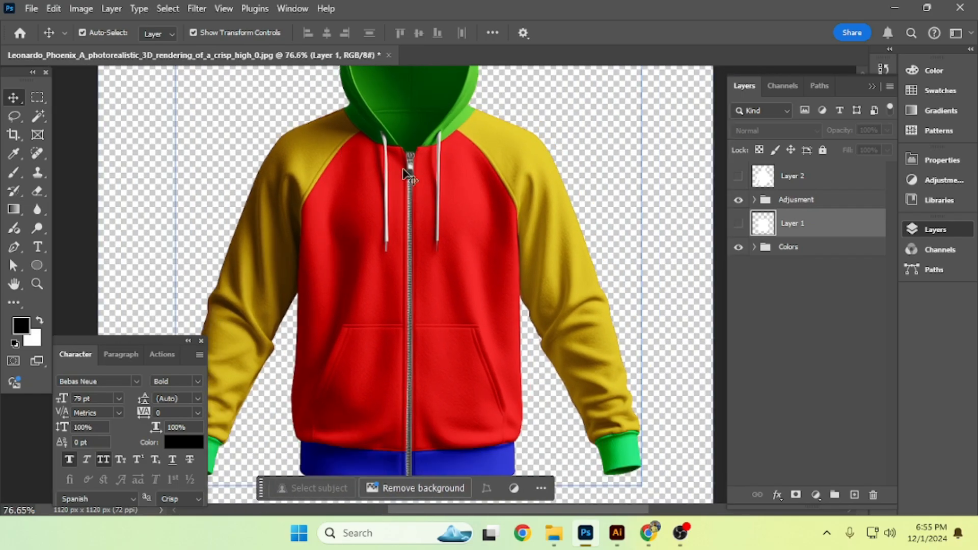
pyautogui.click(738, 223)
# Stretch Layer 1's lower edge down so the white panel covers most of the blue waistband
pyautogui.moveTo(409, 97); pyautogui.dragTo(418, 120)
pyautogui.moveTo(412, 371); pyautogui.dragTo(408, 325)
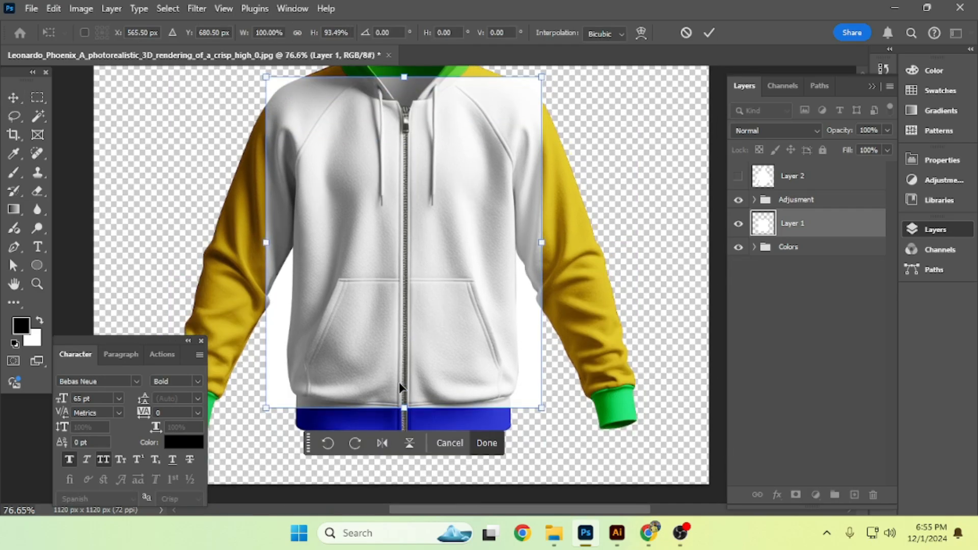
pyautogui.moveTo(403, 406); pyautogui.dragTo(403, 423)
pyautogui.press('Return')
pyautogui.press('Return')
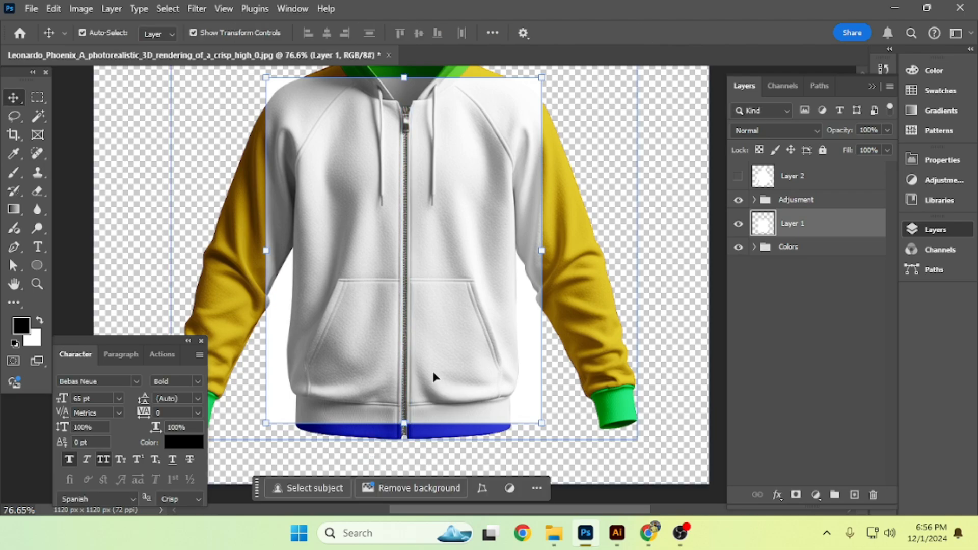
# Convert Layer 1 to a smart object
pyautogui.scroll(-3, 377, 277)
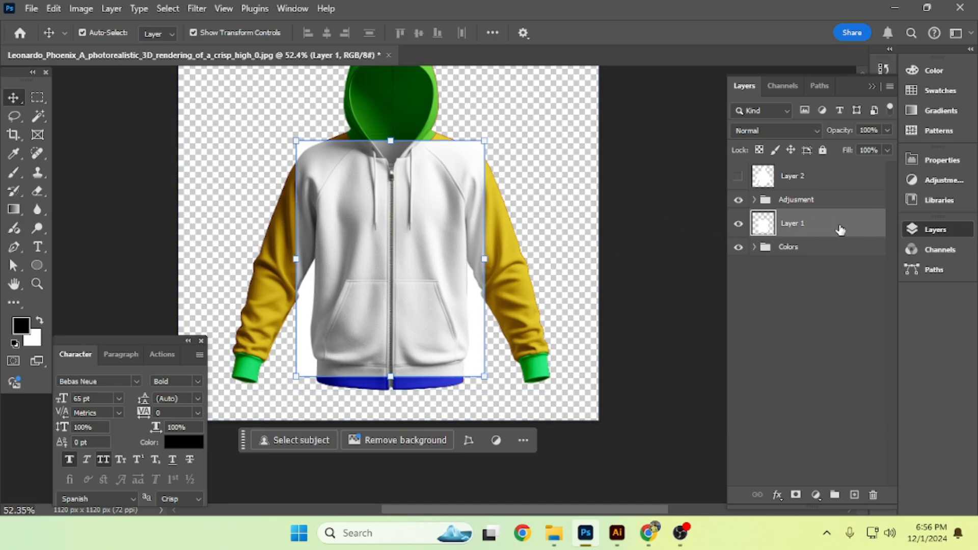
pyautogui.rightClick(863, 220)
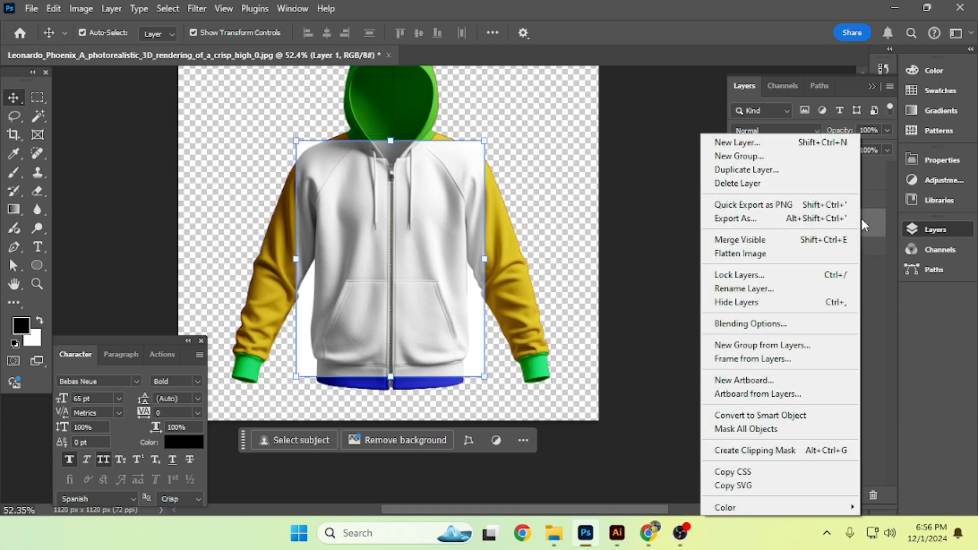
pyautogui.click(789, 416)
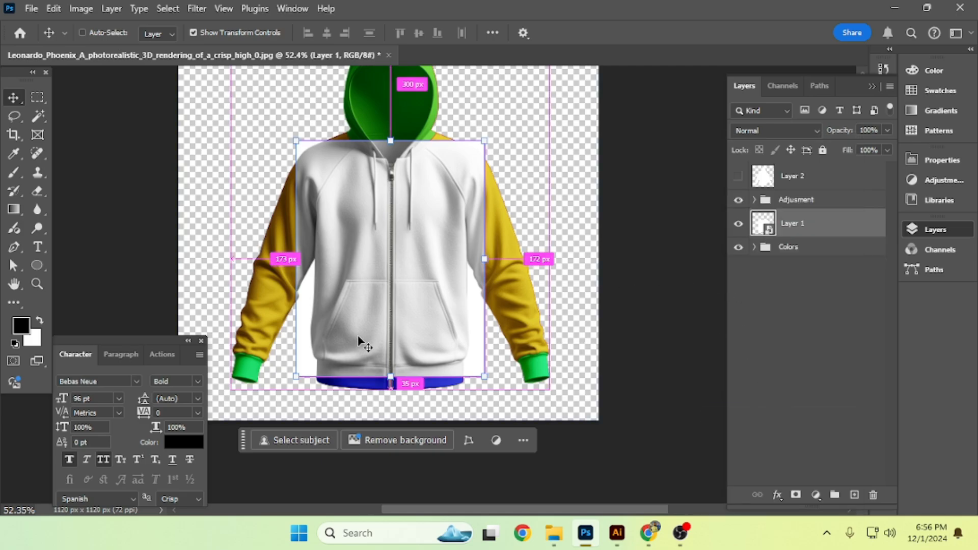
pyautogui.hotkey('ctrl', 't')
pyautogui.moveTo(484, 261); pyautogui.dragTo(342, 265)
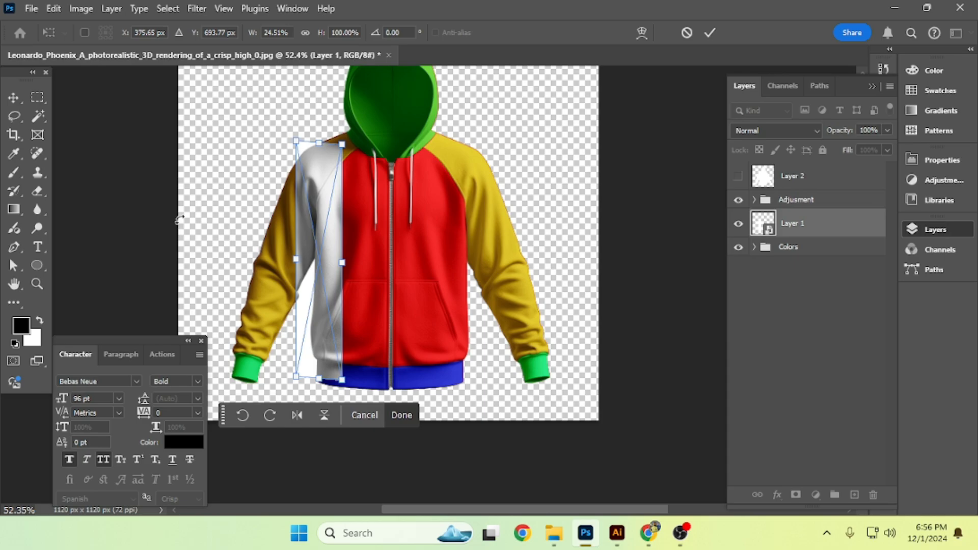
pyautogui.click(686, 33)
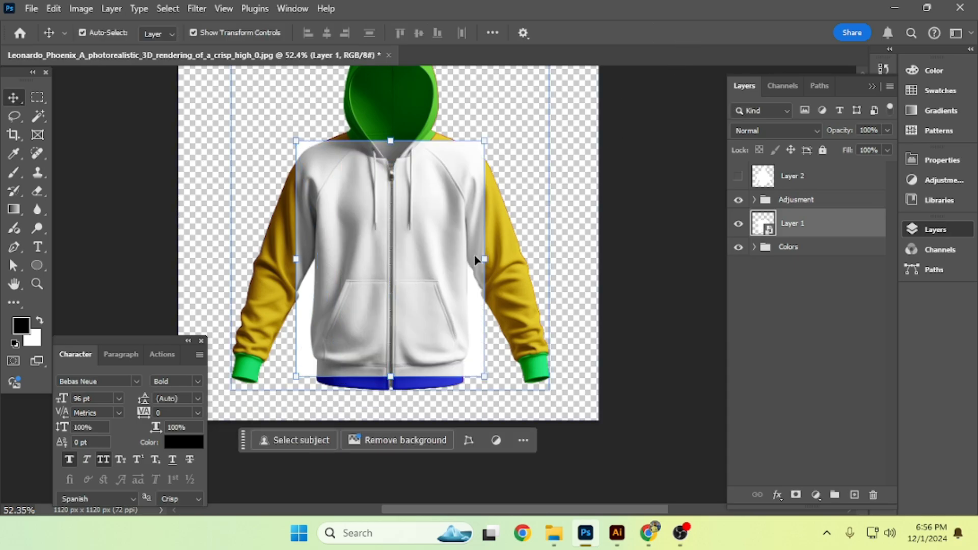
# Narrow Layer 1 from both sides to about 86.6% width so it fits closely around the hoodie's torso
pyautogui.scroll(3, 438, 348)
pyautogui.moveTo(402, 249); pyautogui.dragTo(408, 267)
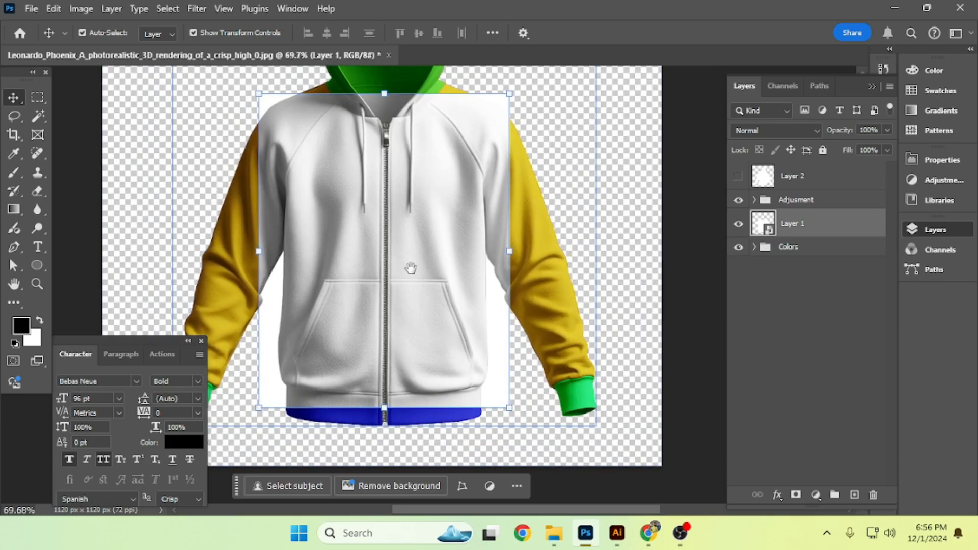
pyautogui.hotkey('ctrl', 't')
pyautogui.click(641, 33)
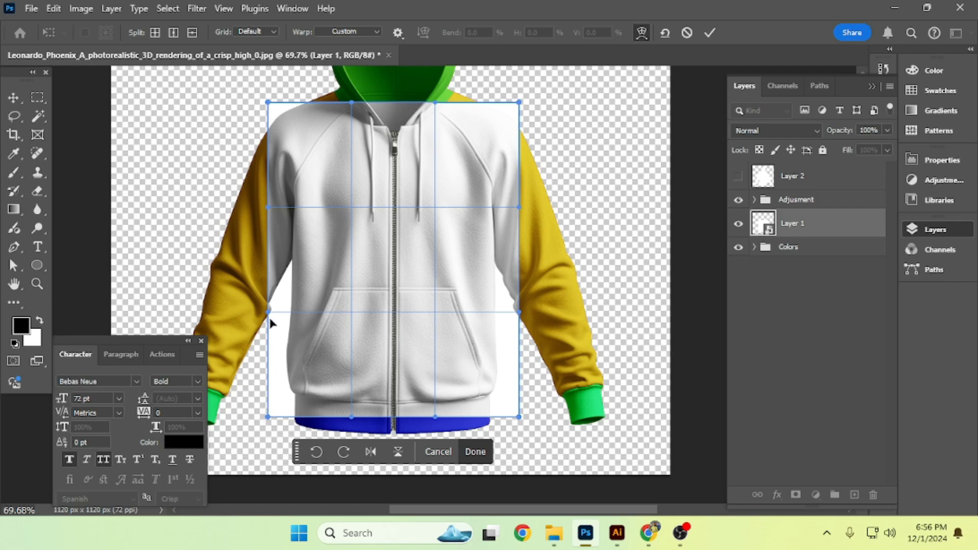
pyautogui.click(641, 32)
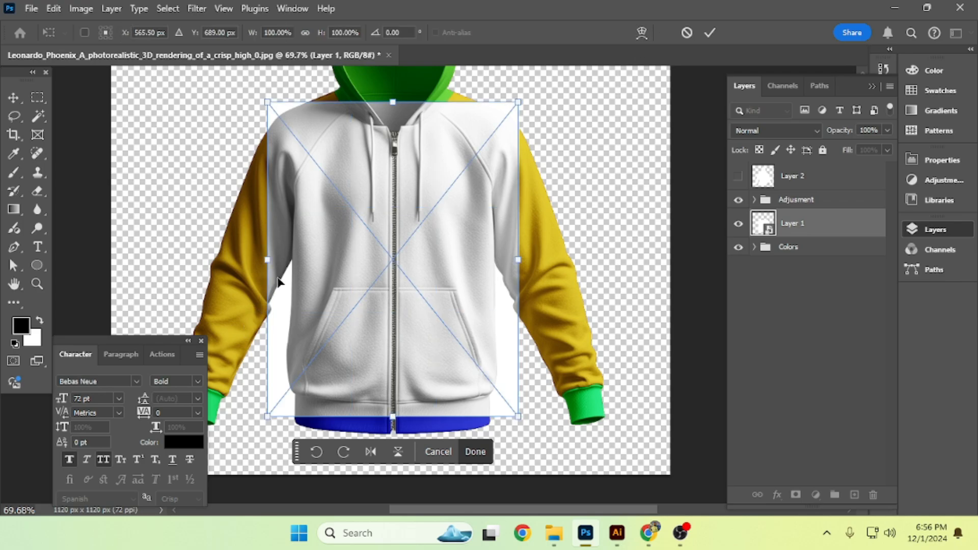
pyautogui.moveTo(269, 266); pyautogui.dragTo(286, 267)
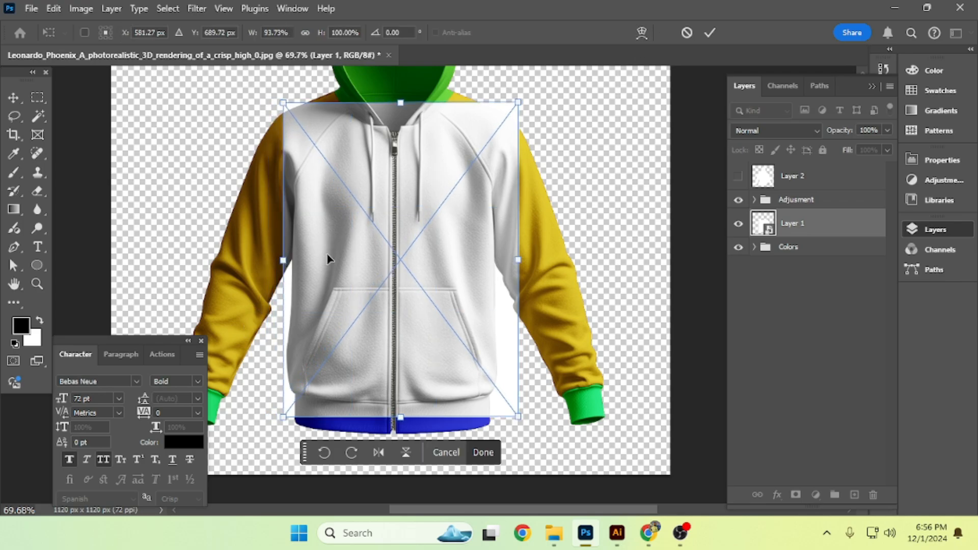
pyautogui.moveTo(518, 262); pyautogui.dragTo(505, 261)
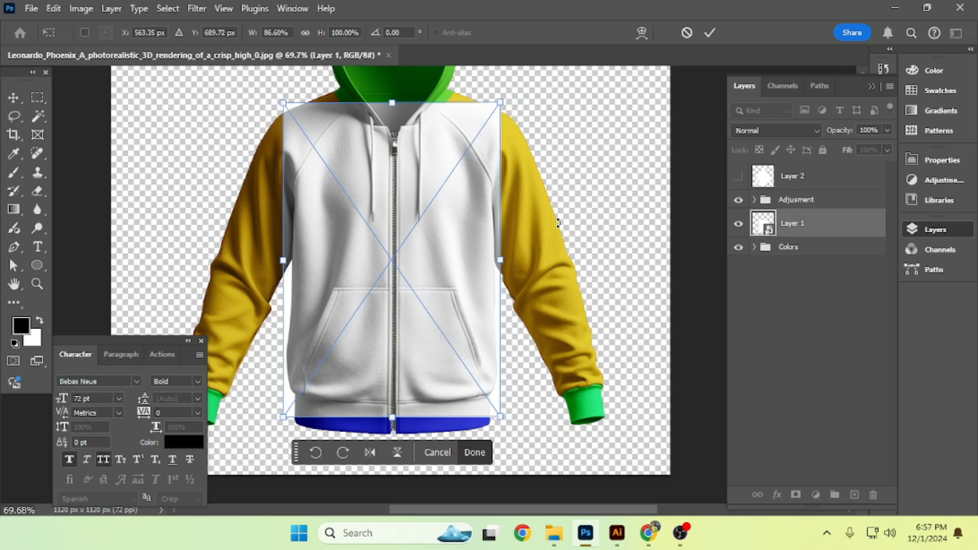
# Warp Layer 1 with the default grid, pulling its sides inward and spreading its lower part to follow the torso, and apply it
pyautogui.click(641, 32)
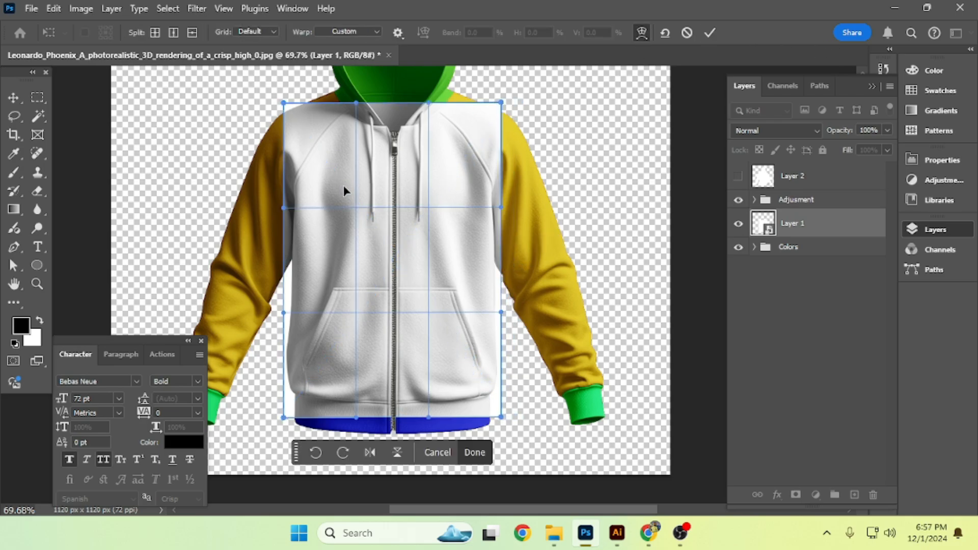
pyautogui.moveTo(318, 175); pyautogui.dragTo(322, 165)
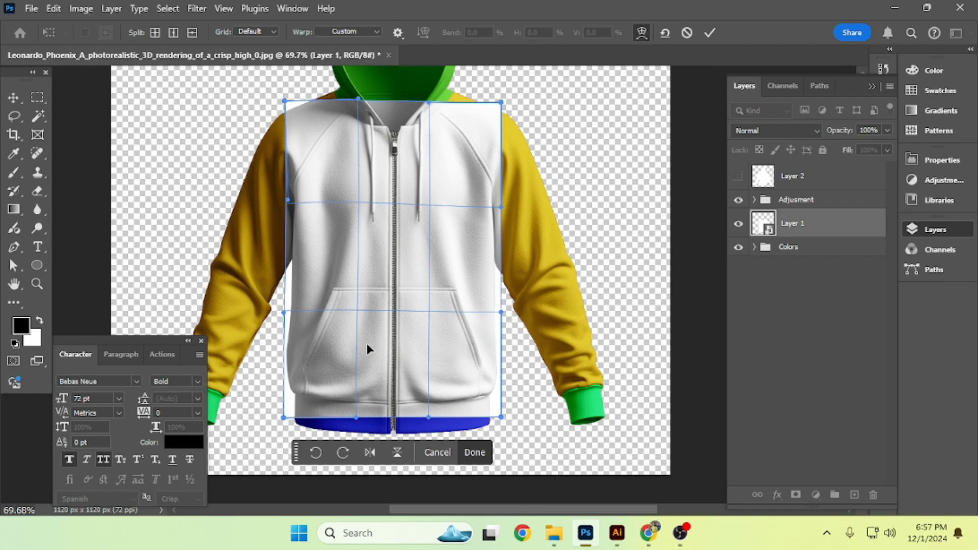
pyautogui.moveTo(367, 343); pyautogui.dragTo(356, 350)
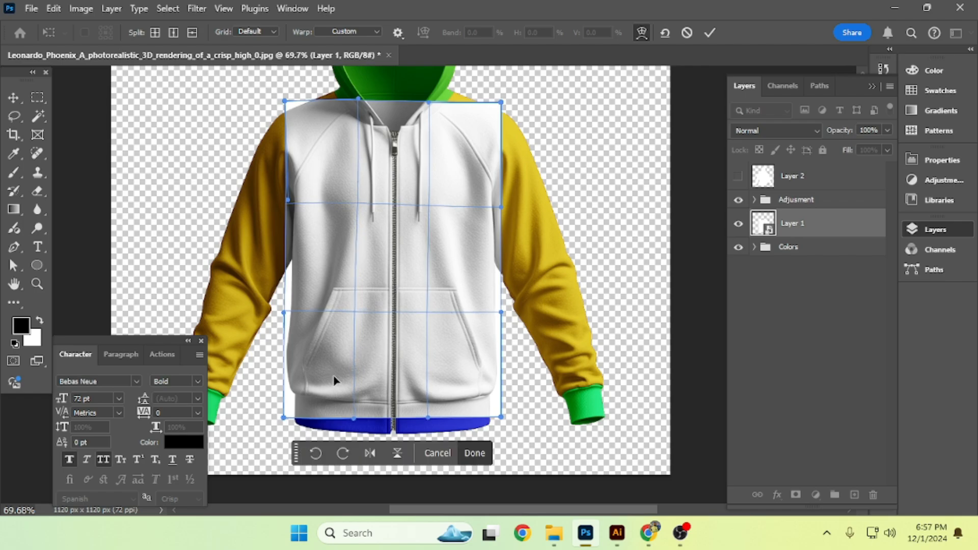
pyautogui.moveTo(353, 421); pyautogui.dragTo(339, 421)
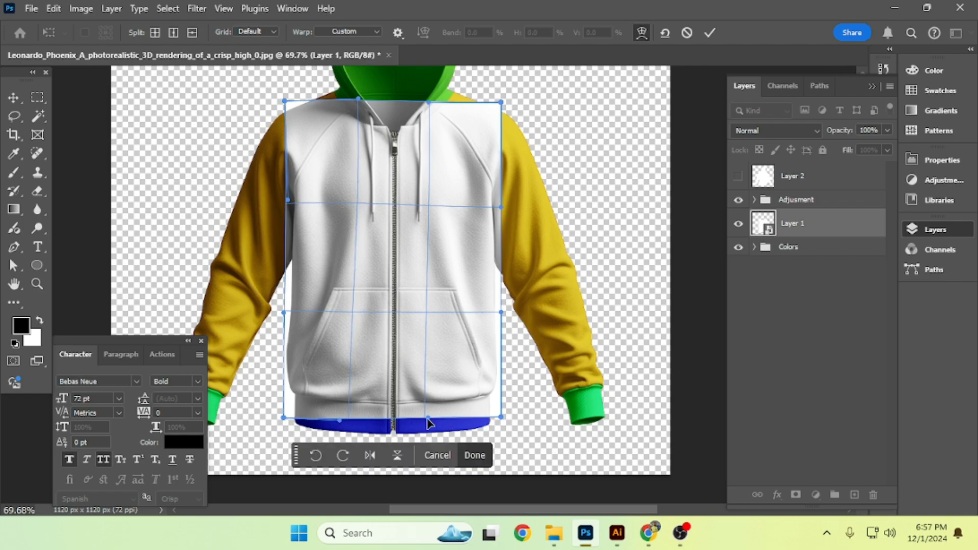
pyautogui.moveTo(428, 423); pyautogui.dragTo(468, 426)
pyautogui.moveTo(465, 301); pyautogui.dragTo(496, 306)
pyautogui.moveTo(503, 209); pyautogui.dragTo(497, 210)
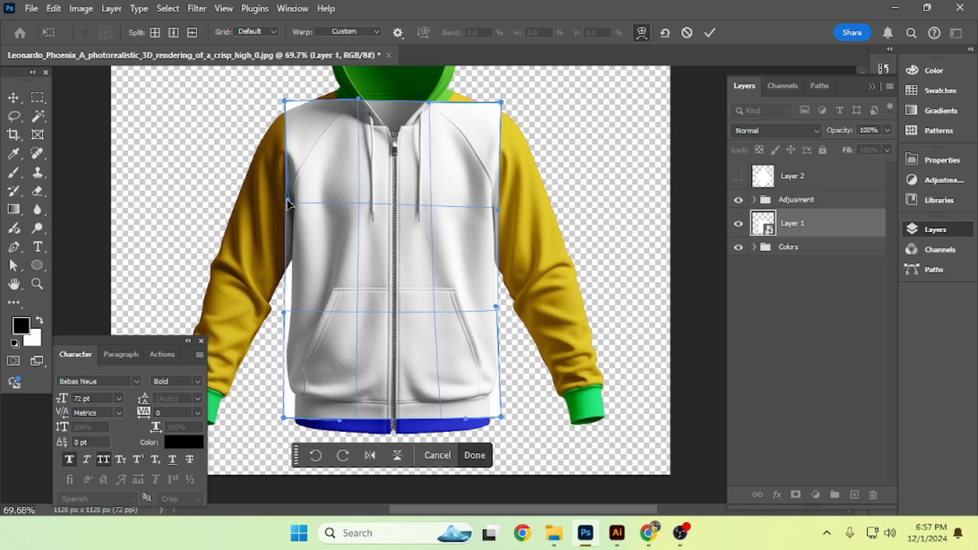
pyautogui.moveTo(288, 203); pyautogui.dragTo(296, 207)
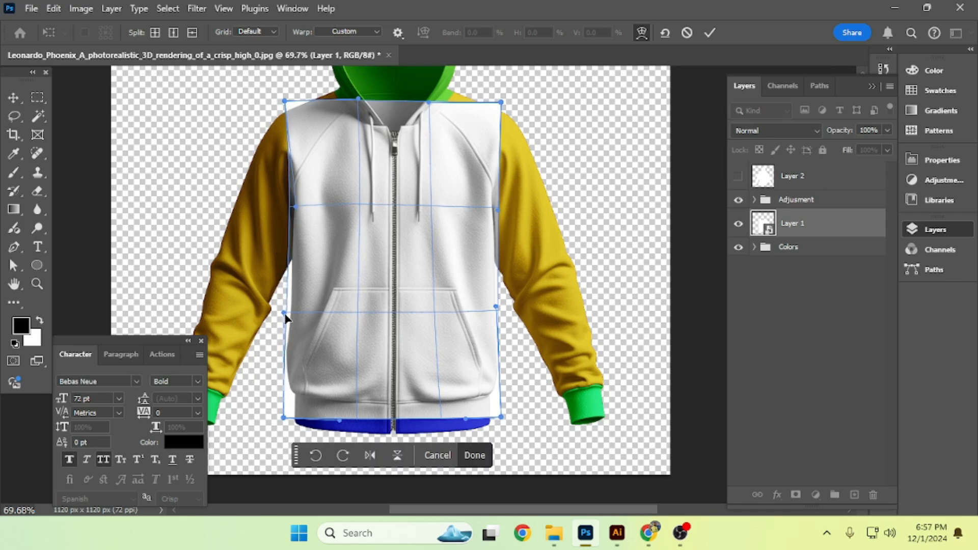
pyautogui.click(710, 32)
pyautogui.scroll(3, 435, 149)
pyautogui.scroll(-3, 432, 149)
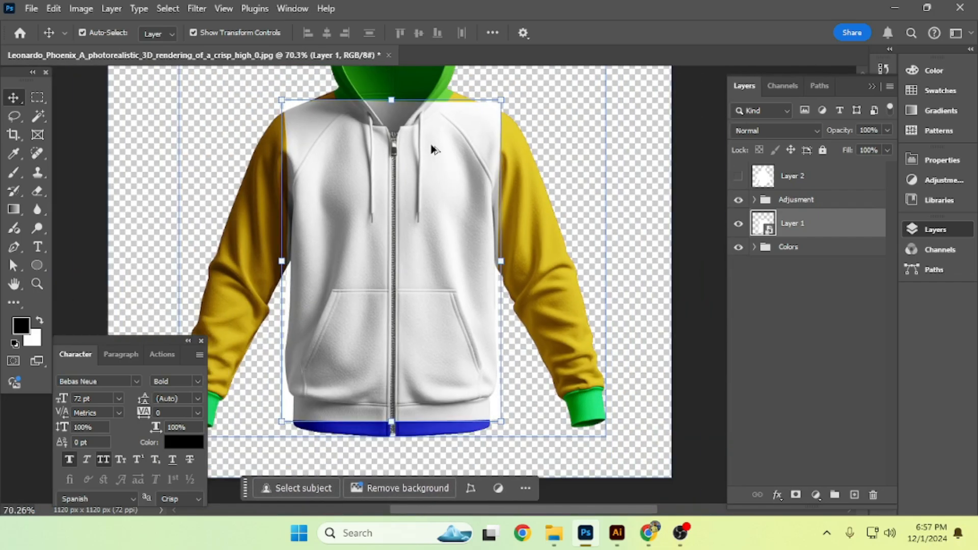
pyautogui.scroll(3, 354, 198)
pyautogui.scroll(-3, 355, 199)
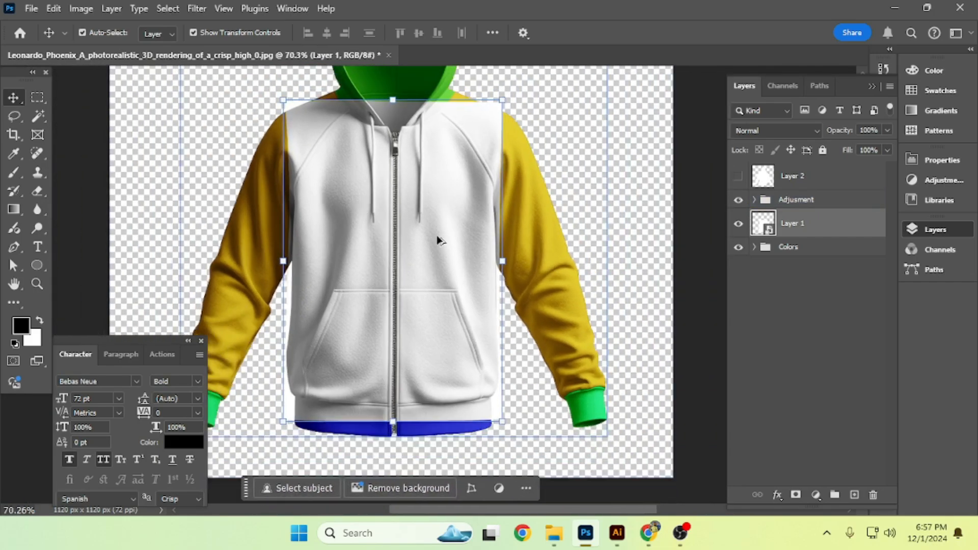
# Expand the Colors group and load the Color Fill 1 mask as a torso selection that excludes the sleeves, hood and drawstrings
pyautogui.click(754, 247)
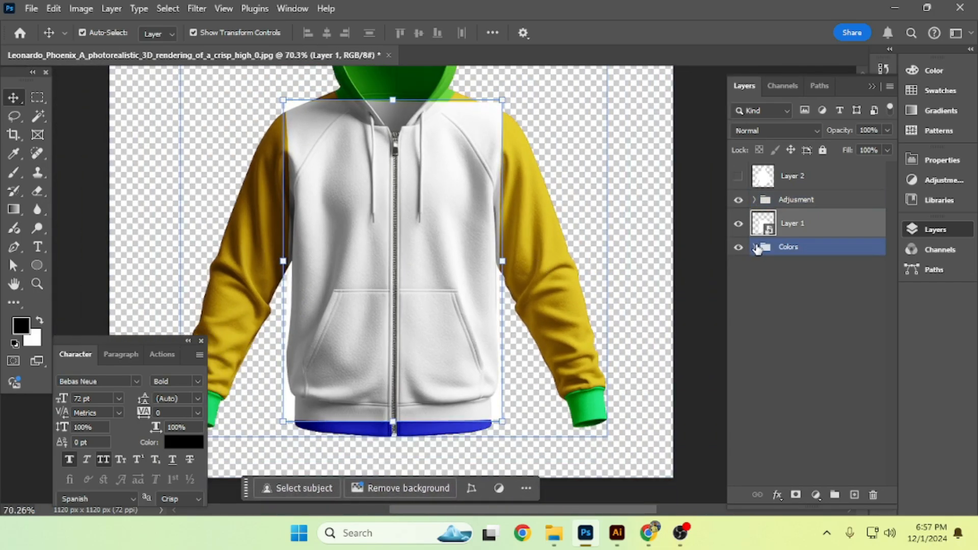
pyautogui.click(779, 271)
pyautogui.keyDown('ctrl'); pyautogui.click(807, 422); pyautogui.keyUp('ctrl')
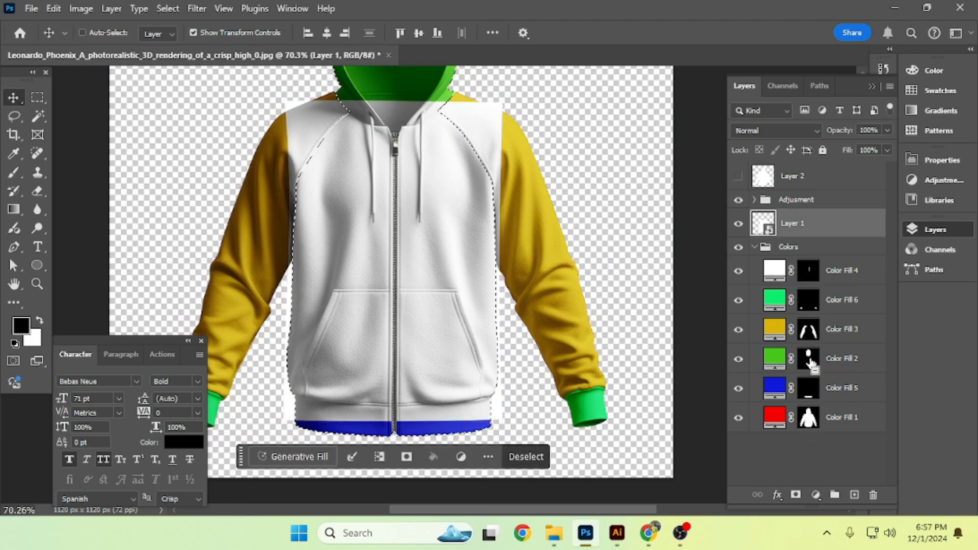
pyautogui.scroll(5, 410, 145)
pyautogui.scroll(-3, 410, 143)
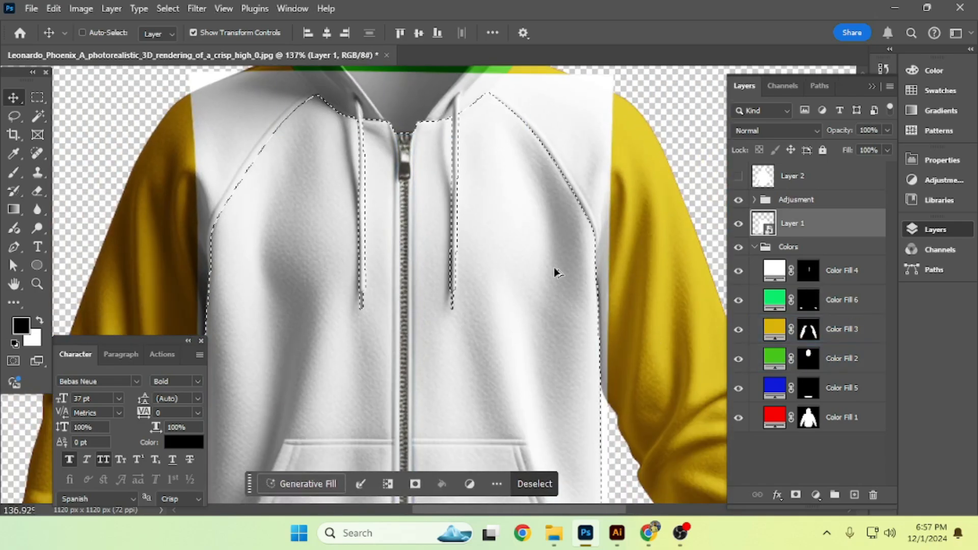
pyautogui.scroll(3, 384, 232)
pyautogui.scroll(-3, 381, 237)
pyautogui.scroll(2, 380, 237)
pyautogui.scroll(-3, 381, 237)
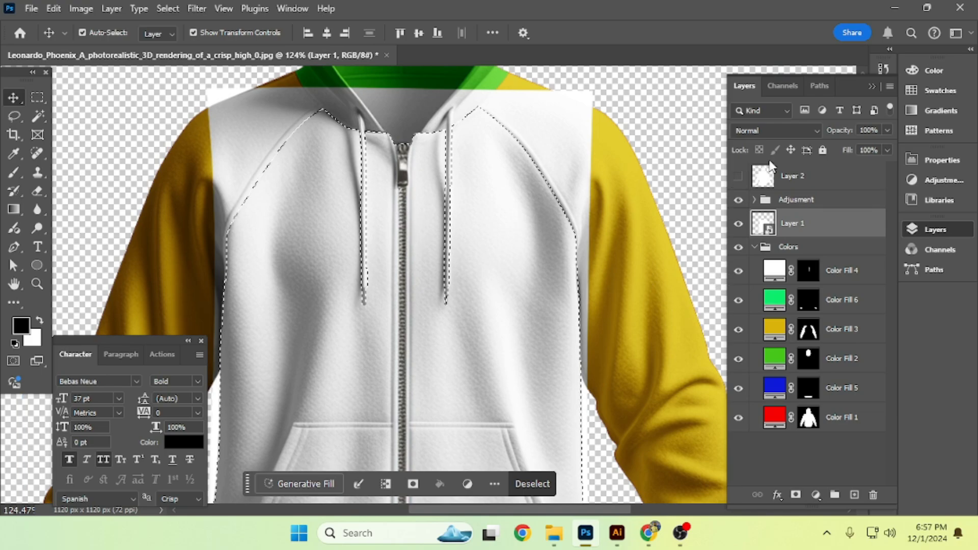
# Place Layer 1 in its own group and subtract the Zip path from the torso selection
pyautogui.hotkey('ctrl', 'g')
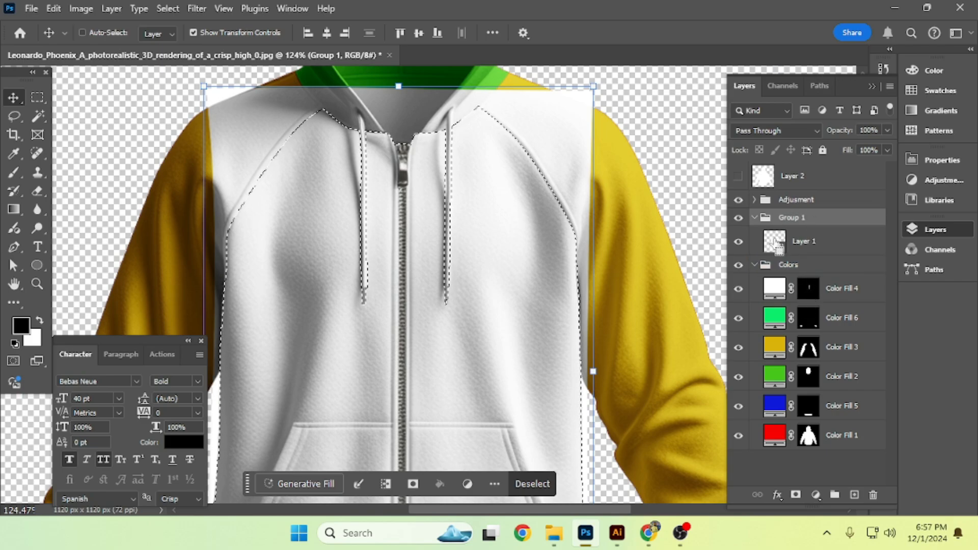
pyautogui.click(820, 91)
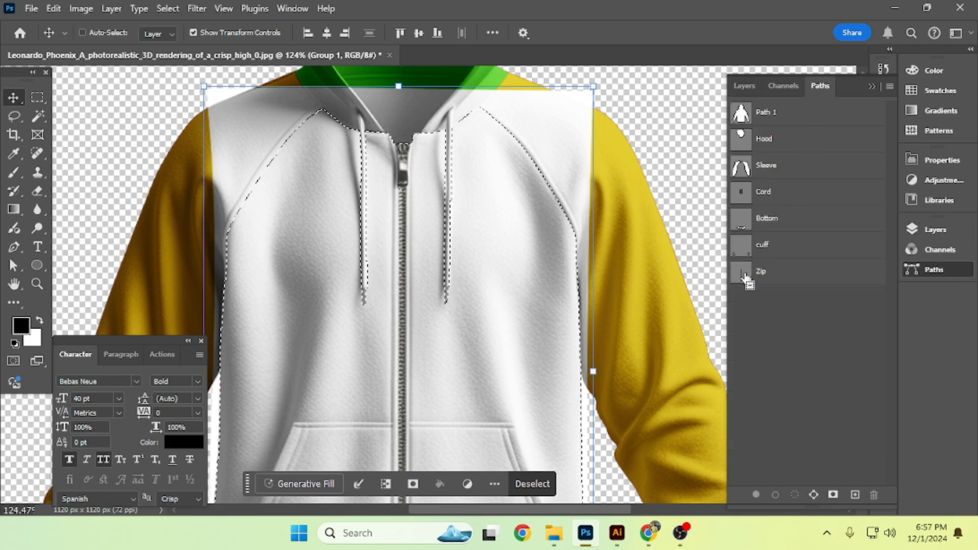
pyautogui.click(749, 88)
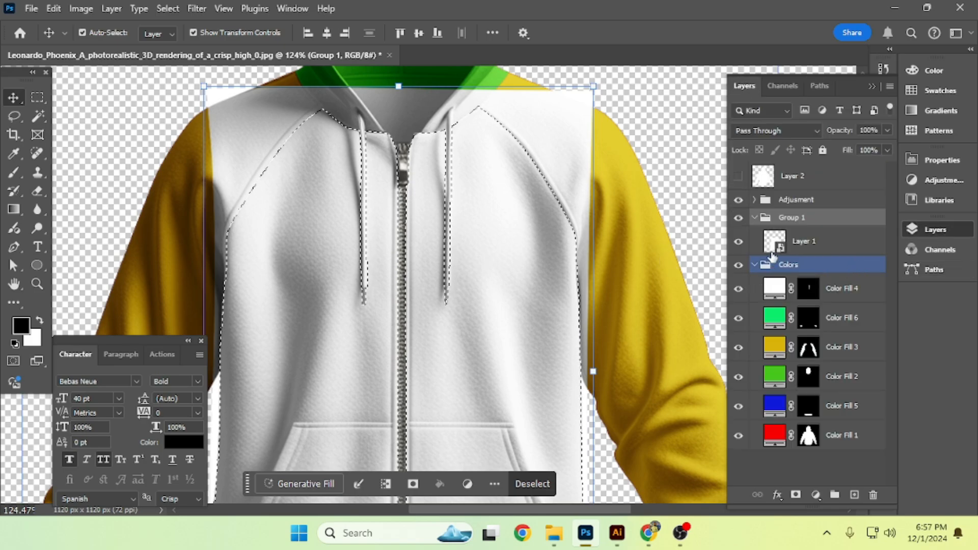
# Mask Group 1 with the torso selection, keeping the zip and drawstrings outside the mask
pyautogui.click(795, 495)
pyautogui.scroll(-5, 444, 239)
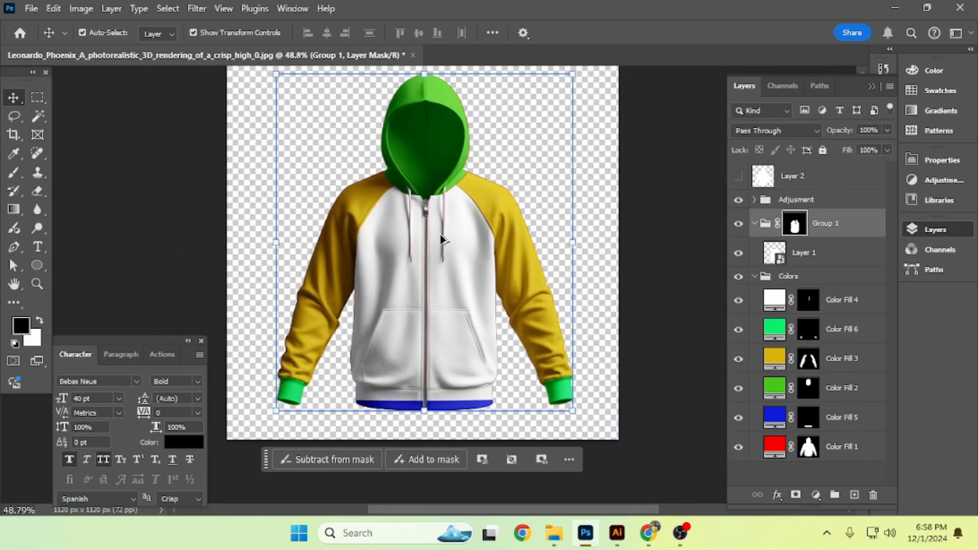
pyautogui.scroll(3, 446, 245)
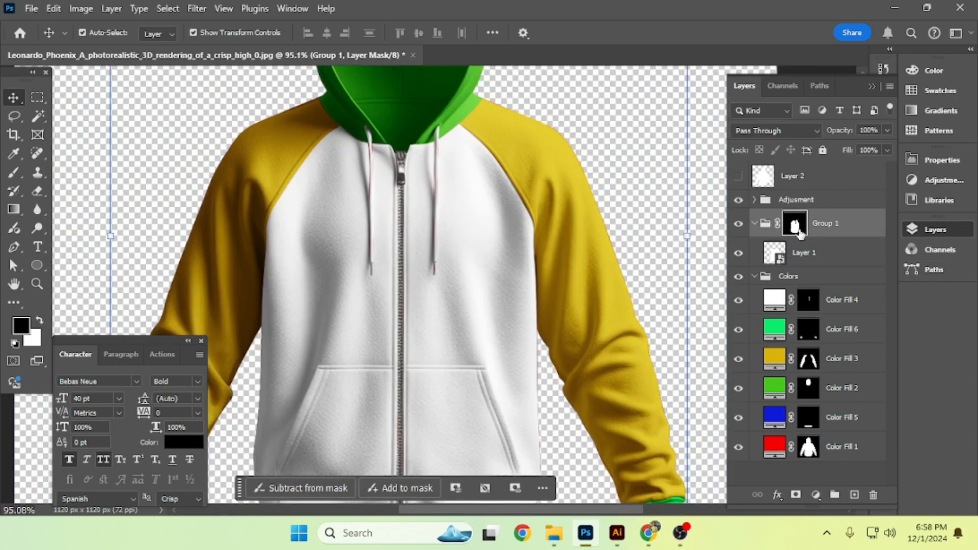
# Open Layer 1's smart object, add a red solid color fill of ce1a1a and update the hoodie mockup with it
pyautogui.doubleClick(775, 253)
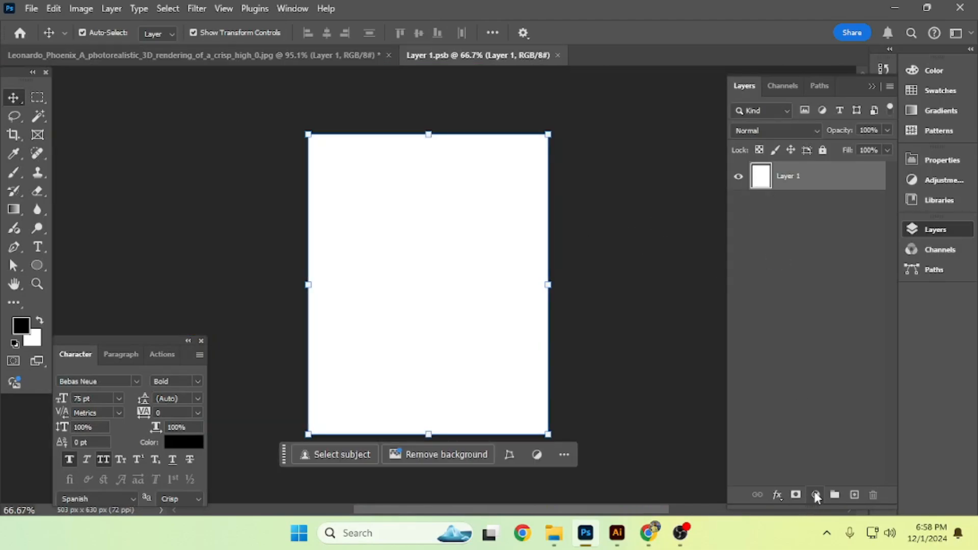
pyautogui.click(816, 495)
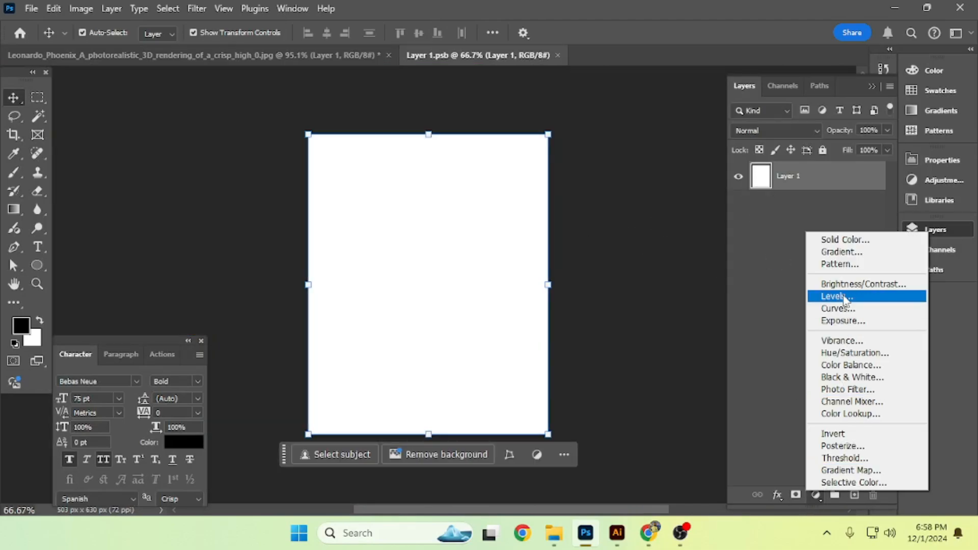
pyautogui.click(845, 240)
pyautogui.click(758, 261)
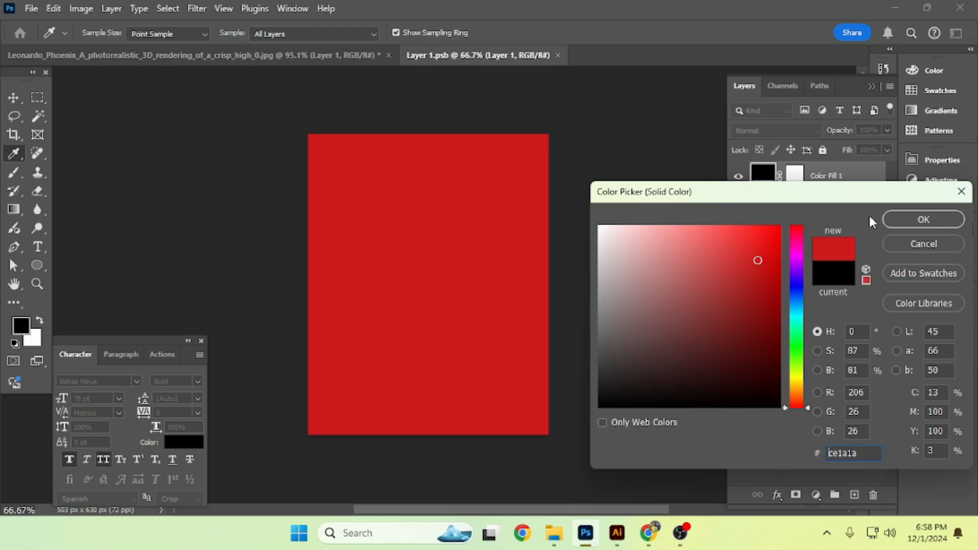
pyautogui.press('Return')
pyautogui.click(344, 56)
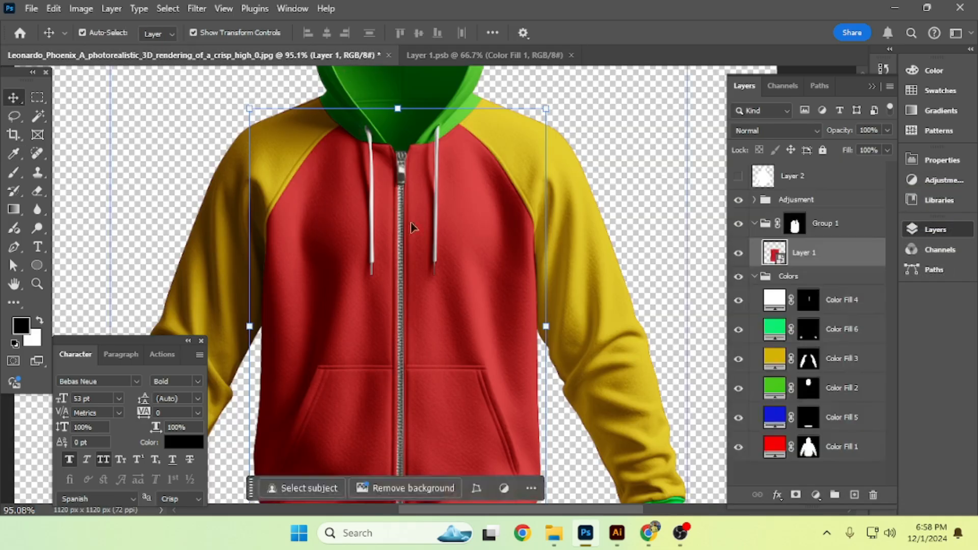
# Examine how the red design layer meets the sleeves, hood, drawstrings and zip on the hoodie
pyautogui.scroll(-3, 430, 250)
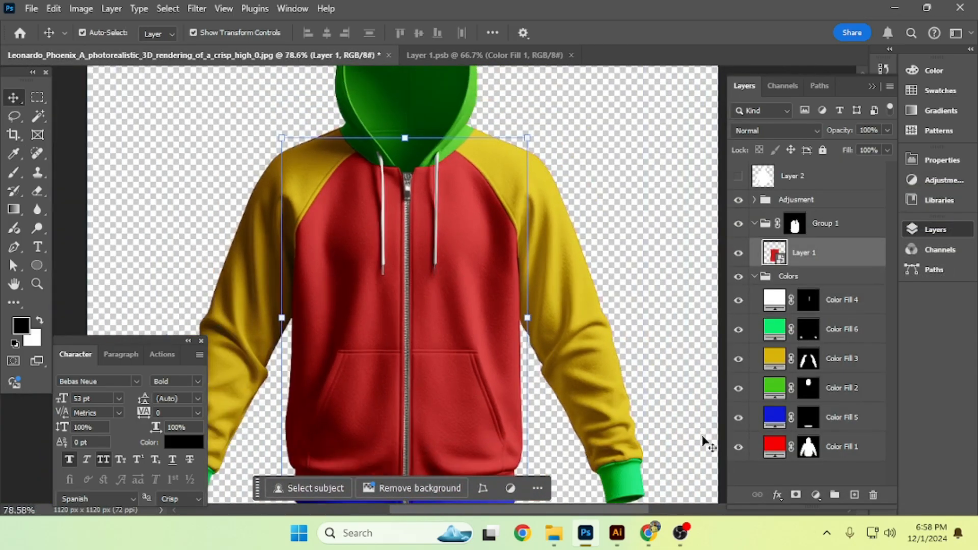
pyautogui.scroll(-2, 369, 240)
pyautogui.scroll(2, 376, 267)
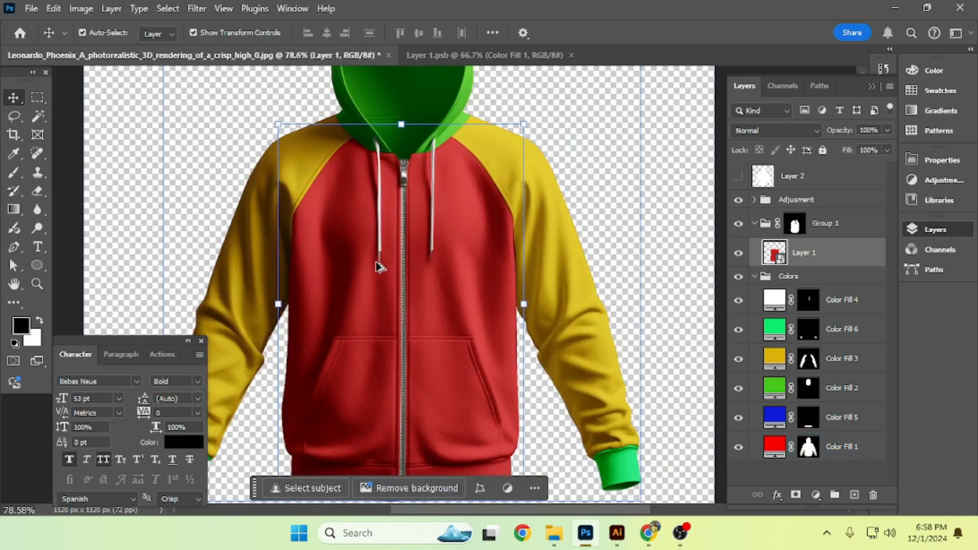
pyautogui.scroll(2, 379, 264)
pyautogui.scroll(-4, 391, 267)
pyautogui.scroll(4, 392, 266)
pyautogui.scroll(-2, 396, 264)
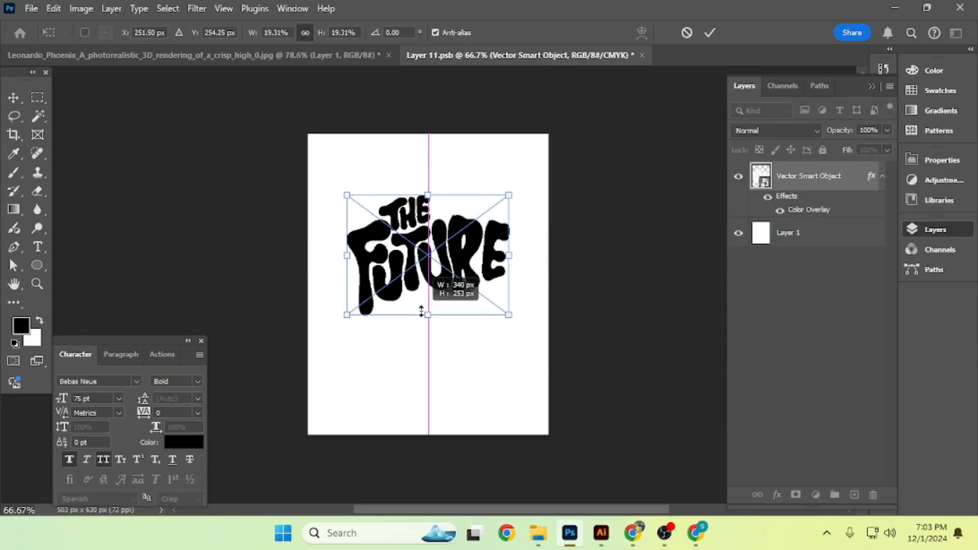
# Scale the THE FUTURE vector artwork to about 340 × 253 px, centered horizontally in the smart object's upper half, and update the mockup
pyautogui.press('Return')
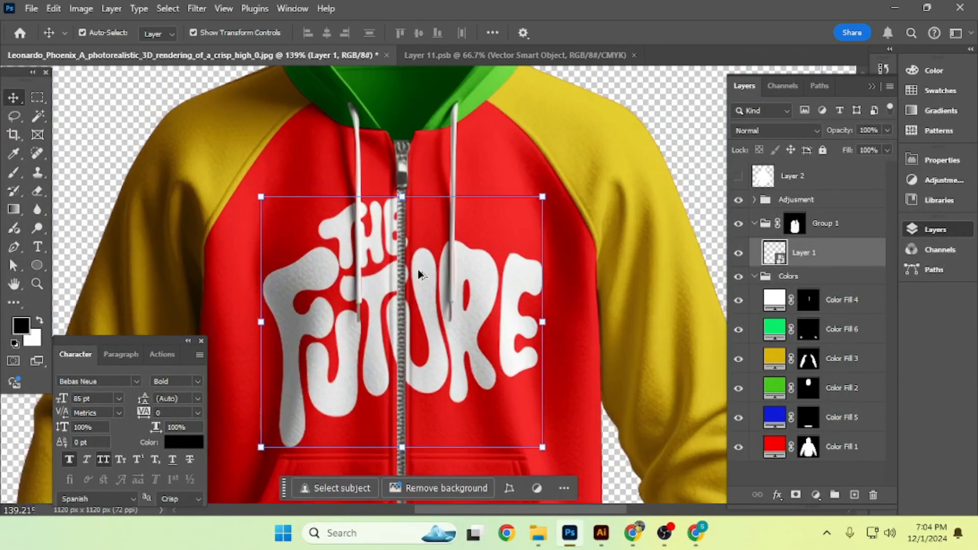
pyautogui.scroll(-5, 418, 269)
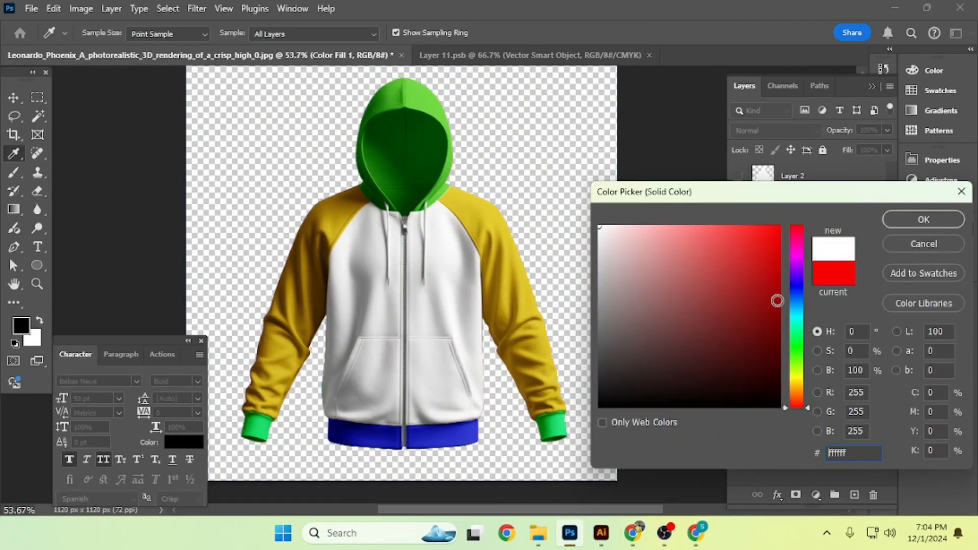
# Set the torso's Color Fill 1 to orange ff9900
pyautogui.click(780, 264)
pyautogui.moveTo(796, 399); pyautogui.dragTo(796, 386)
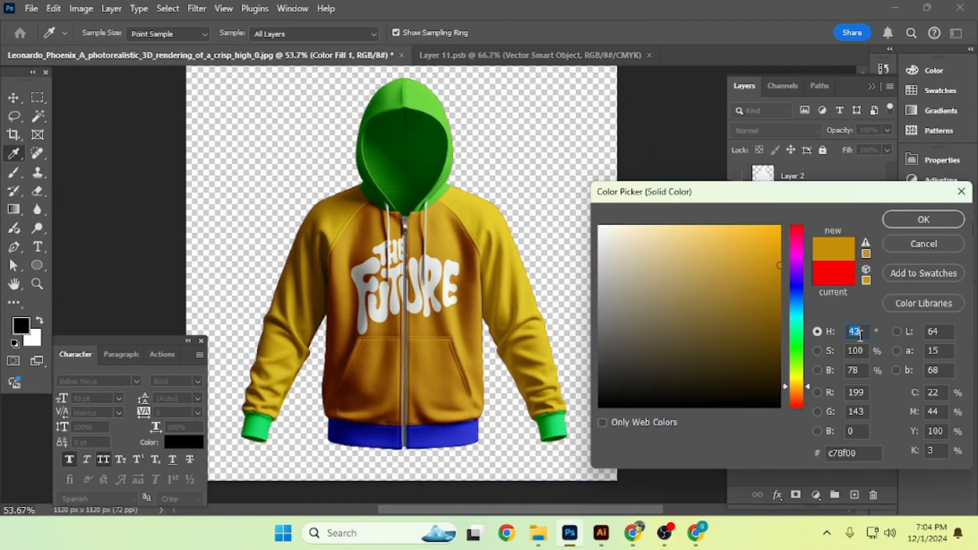
pyautogui.moveTo(772, 235); pyautogui.dragTo(780, 225)
pyautogui.click(796, 390)
pyautogui.click(923, 219)
# Set Color Fill 5 on the bottom hem to a very dark navy
pyautogui.doubleClick(771, 415)
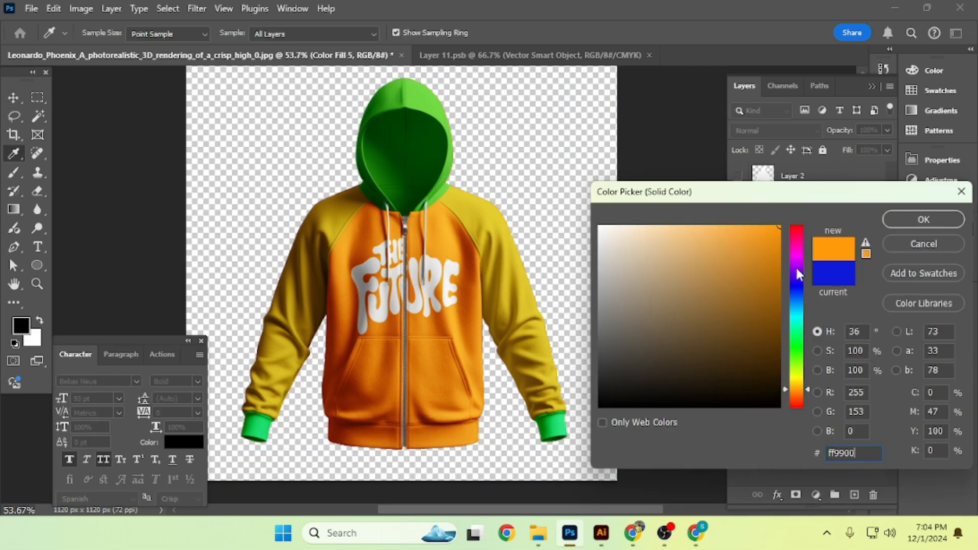
pyautogui.moveTo(796, 273); pyautogui.dragTo(776, 373)
pyautogui.click(898, 220)
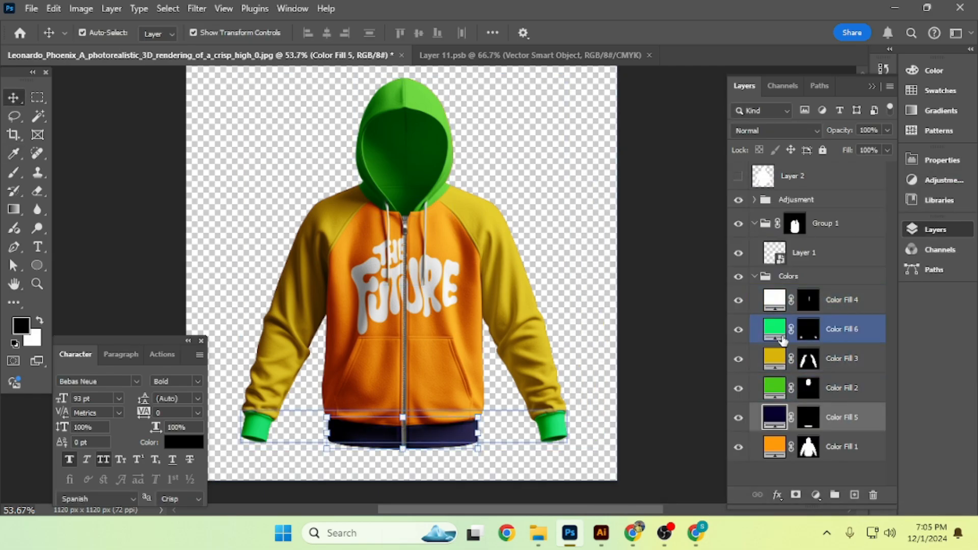
# Set Color Fill 6 on the cuffs to navy 060130
pyautogui.doubleClick(777, 332)
pyautogui.write('060130')
pyautogui.click(900, 220)
# Set Color Fill 3 on the sleeves to navy 060130
pyautogui.doubleClick(774, 358)
pyautogui.write('060130')
pyautogui.click(899, 220)
# Set Color Fill 6 on the cuffs and Color Fill 2 on the hood to orange ff9900
pyautogui.doubleClick(777, 329)
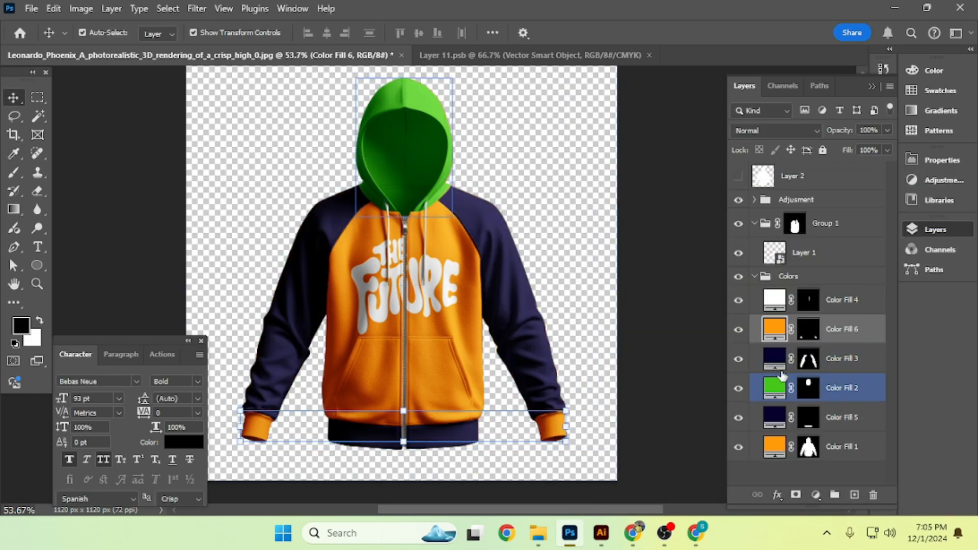
pyautogui.doubleClick(779, 383)
pyautogui.write('ff9900')
pyautogui.click(900, 220)
# Change the THE FUTURE artwork's Color Overlay to the sleeves' navy in the smart object and return to the hoodie mockup
pyautogui.click(703, 312)
pyautogui.click(840, 329)
pyautogui.doubleClick(774, 358)
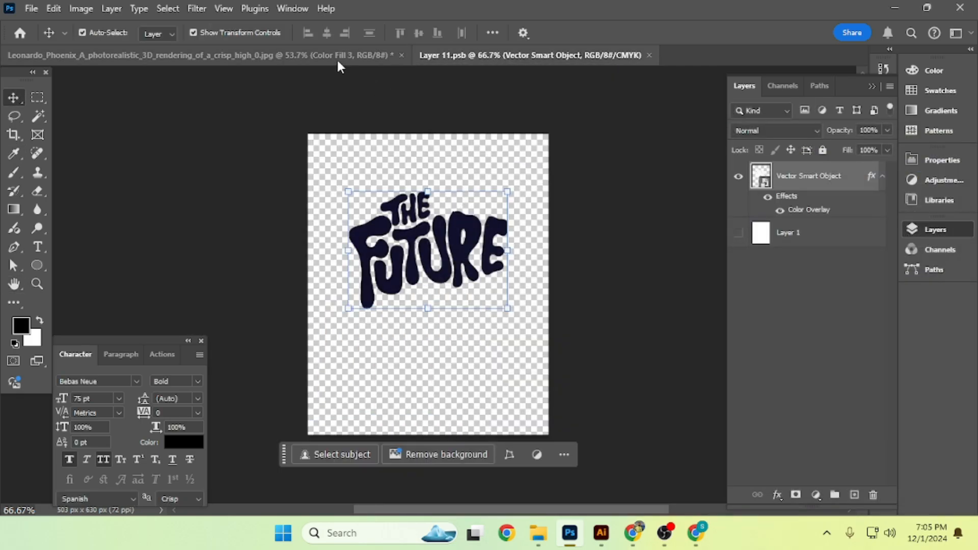
pyautogui.click(337, 57)
pyautogui.click(681, 273)
# Look over the recolored hoodie, collapse the Colors group and clear the layer selection
pyautogui.scroll(2, 464, 280)
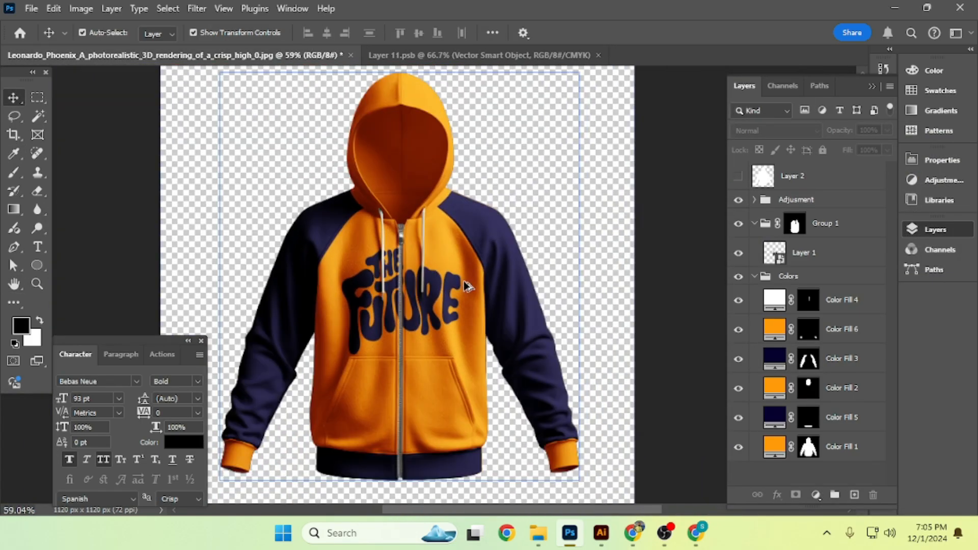
pyautogui.scroll(4, 350, 311)
pyautogui.scroll(-6, 397, 297)
pyautogui.scroll(5, 398, 298)
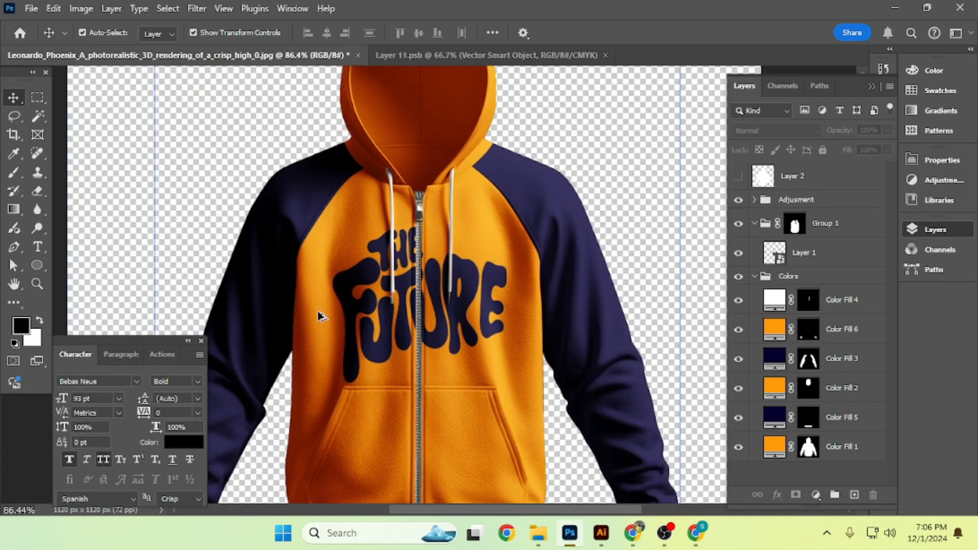
pyautogui.scroll(-4, 321, 314)
pyautogui.click(754, 276)
pyautogui.click(804, 253)
pyautogui.scroll(-5, 389, 271)
pyautogui.click(568, 281)
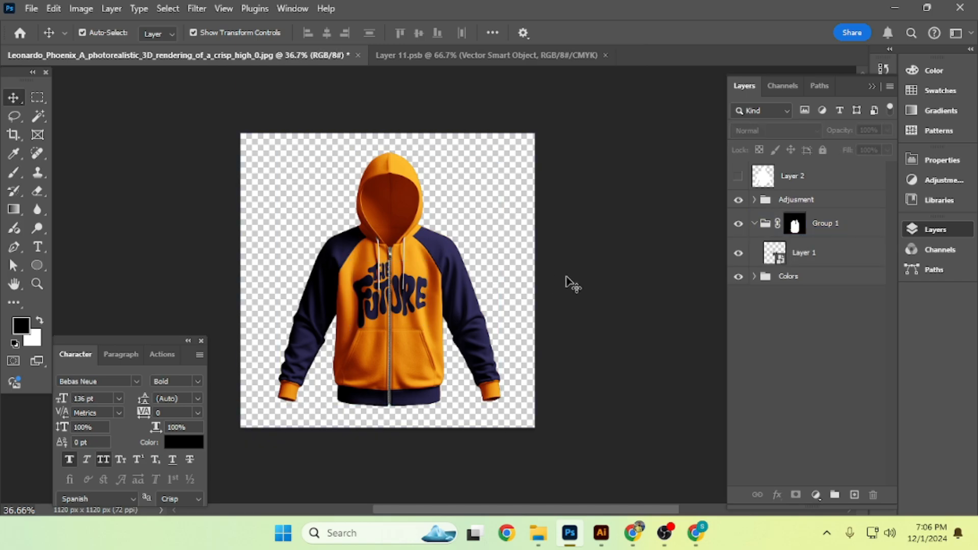
# Examine the finished print and colors on the hoodie up close and as a whole
pyautogui.scroll(5, 395, 297)
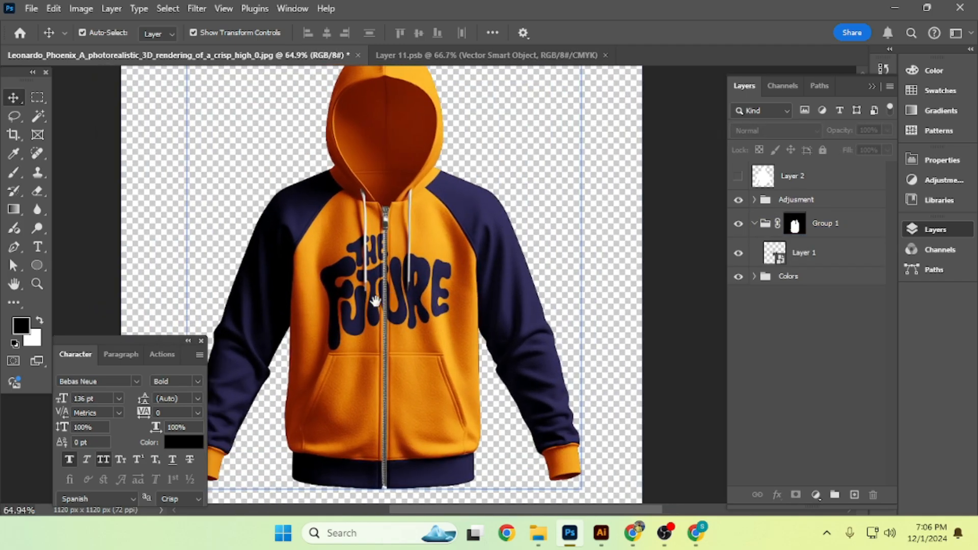
pyautogui.moveTo(342, 304); pyautogui.dragTo(376, 301)
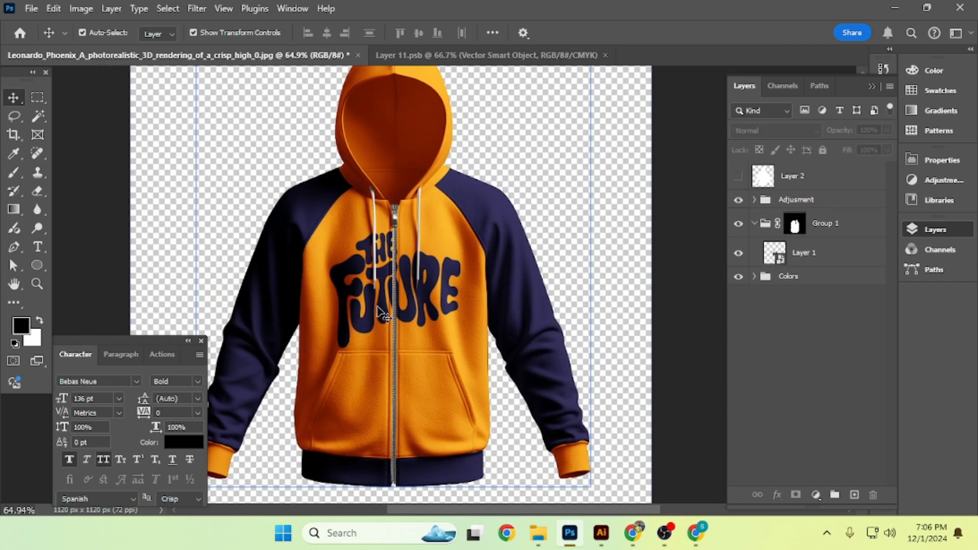
pyautogui.scroll(1, 422, 307)
pyautogui.scroll(-3, 422, 308)
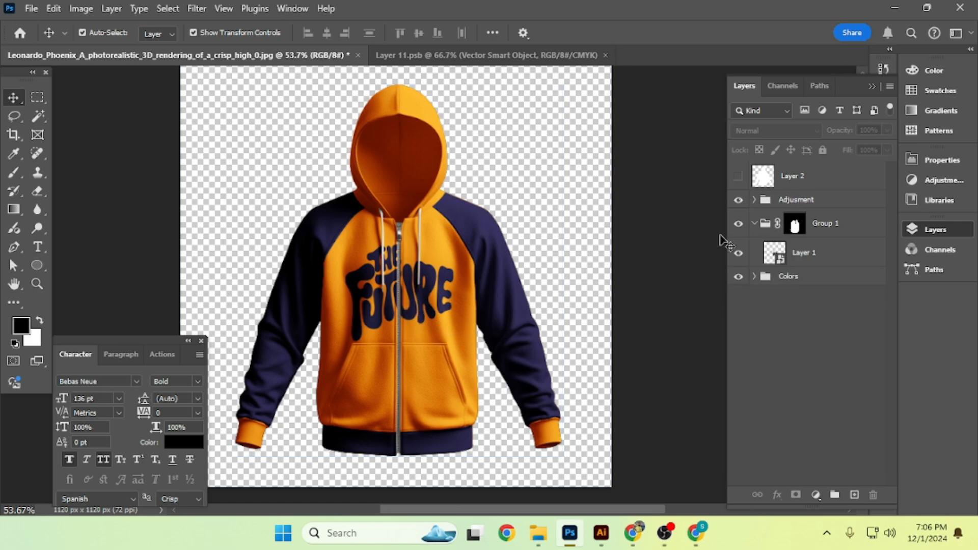
pyautogui.scroll(5, 458, 360)
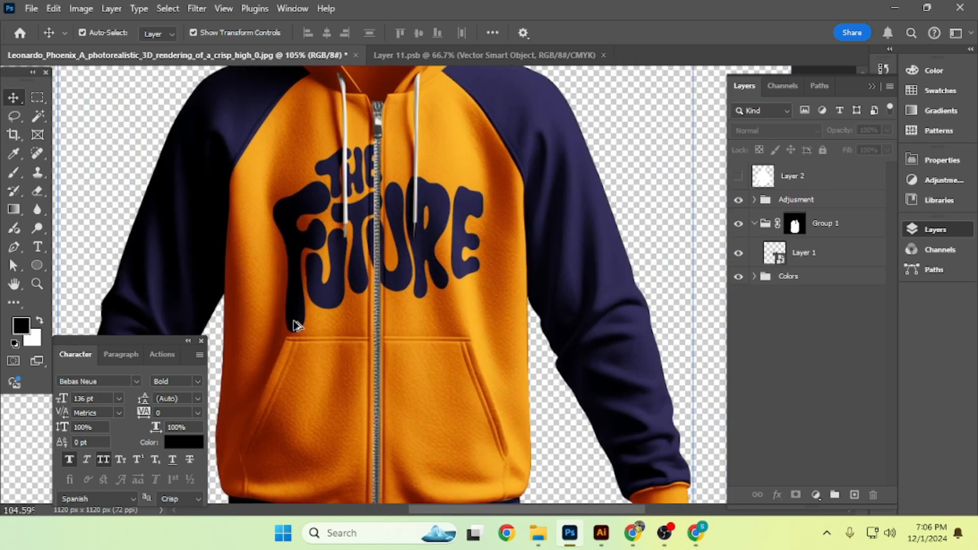
pyautogui.scroll(-5, 295, 325)
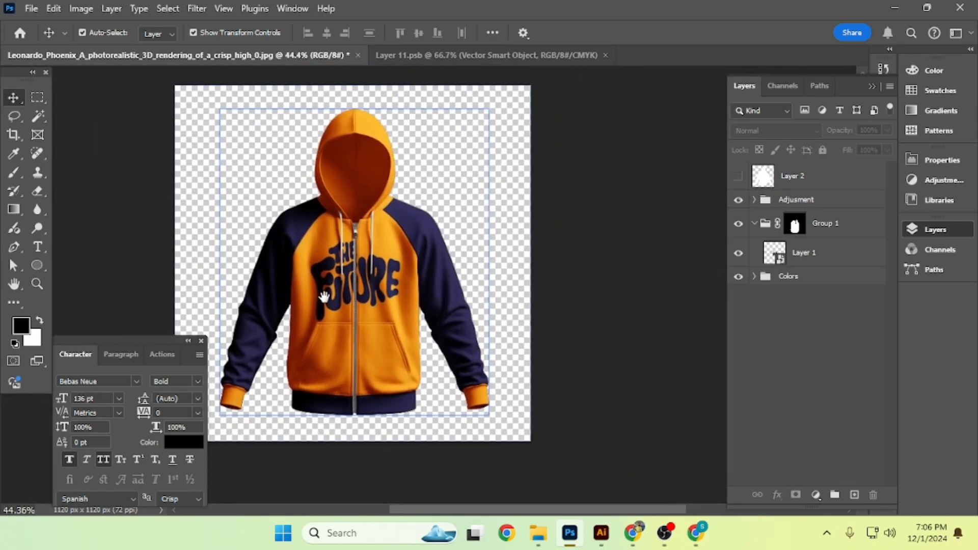
pyautogui.moveTo(315, 282); pyautogui.dragTo(322, 287)
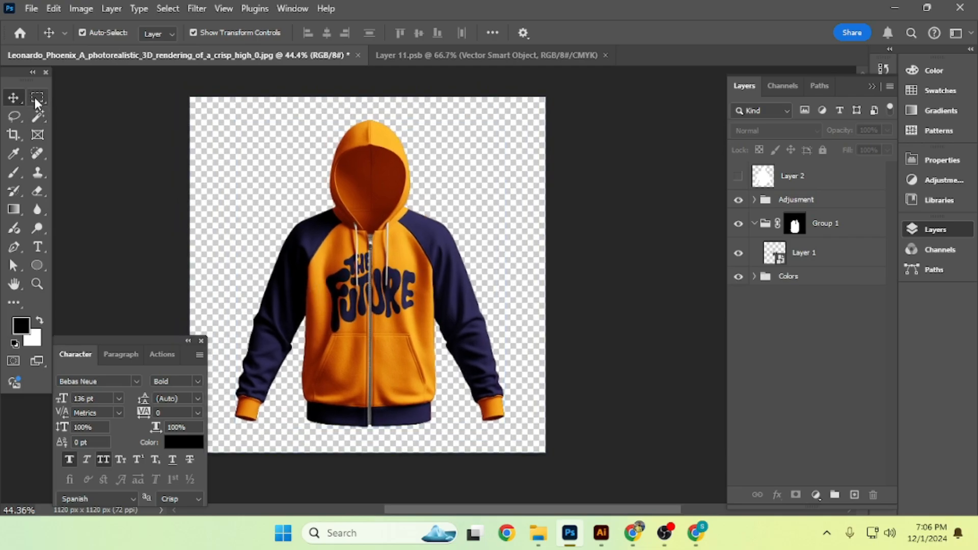
# Marquee-select a tall rectangle over the hoodie's left-hand sleeve and fill it with white on a new layer
pyautogui.click(35, 100)
pyautogui.moveTo(229, 218); pyautogui.dragTo(324, 411)
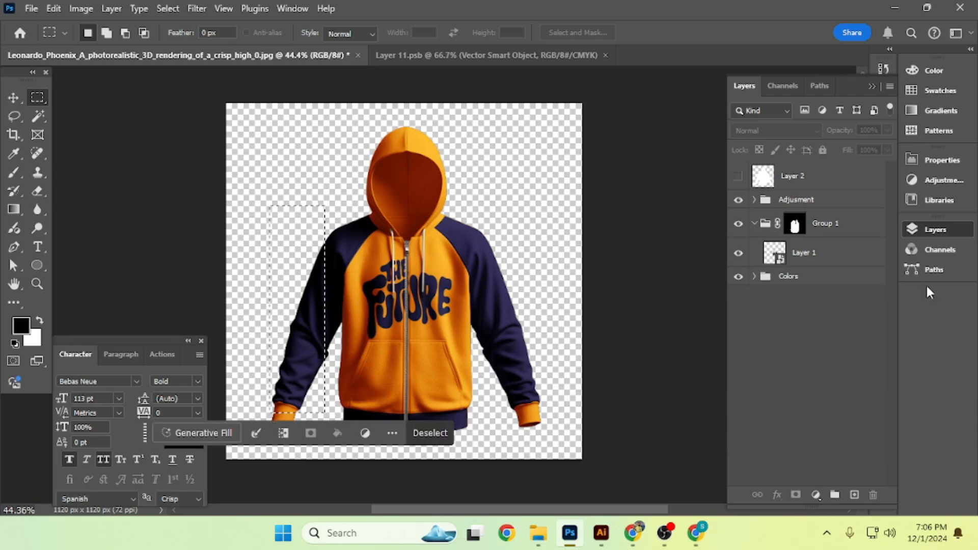
pyautogui.click(811, 254)
pyautogui.click(854, 495)
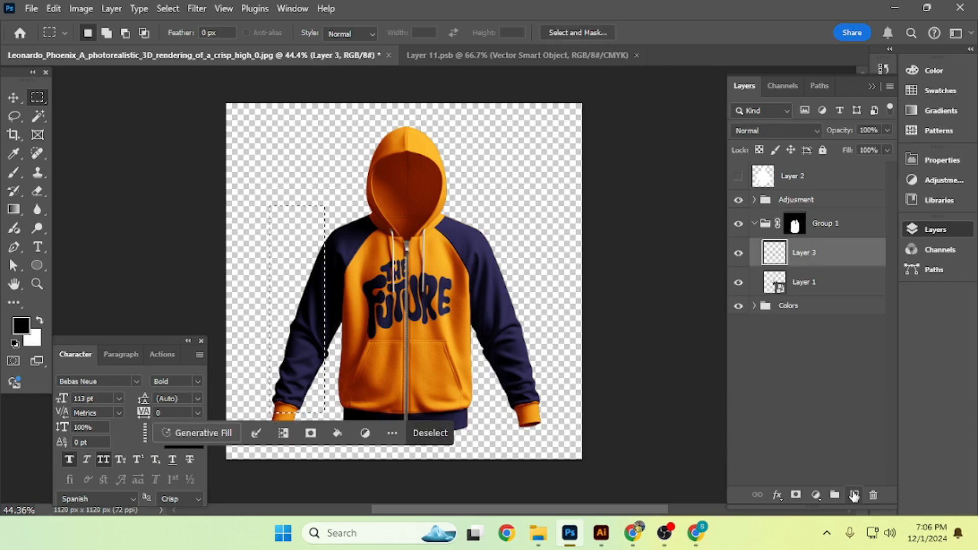
pyautogui.hotkey('ctrl', 'd')
# Move Layer 3 out of Group 1 so it sits directly above that group
pyautogui.press('b')
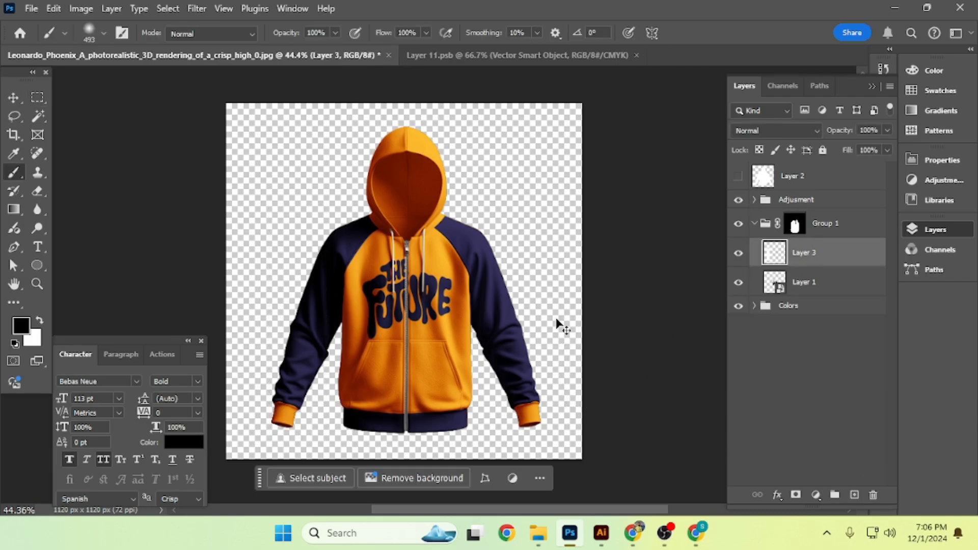
pyautogui.press('v')
pyautogui.hotkey('ctrl', ']')
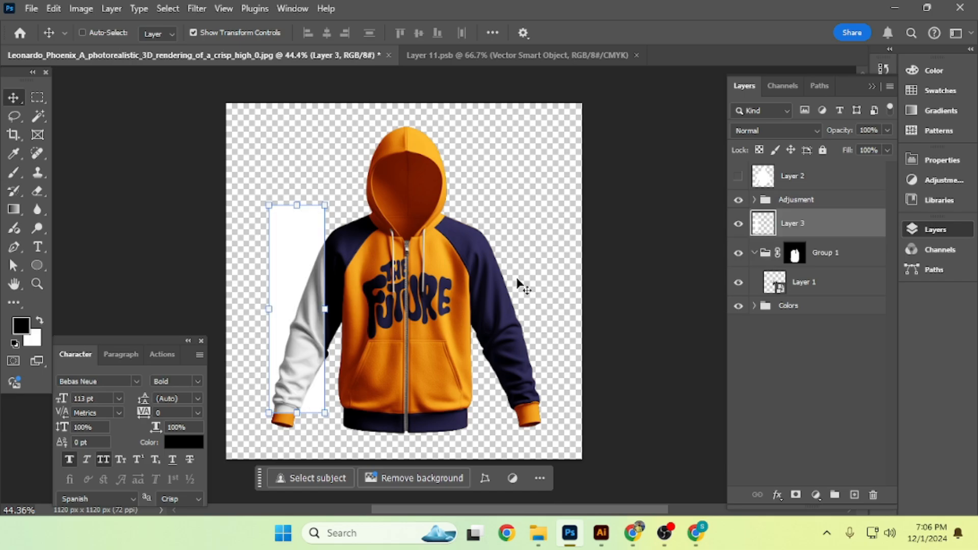
# Stretch the white rectangle upward to 114.79% height and widen it slightly toward the torso to cover the sleeve and shoulder
pyautogui.hotkey('ctrl', 't')
pyautogui.moveTo(296, 204); pyautogui.dragTo(292, 174)
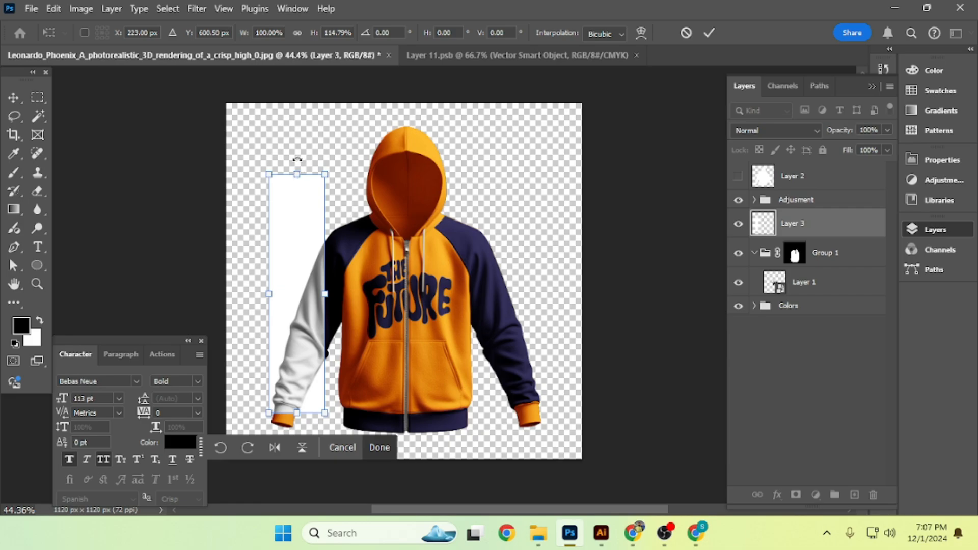
pyautogui.press('Return')
pyautogui.moveTo(325, 294); pyautogui.dragTo(335, 293)
pyautogui.press('Return')
pyautogui.hotkey('ctrl', 't')
pyautogui.press('Return')
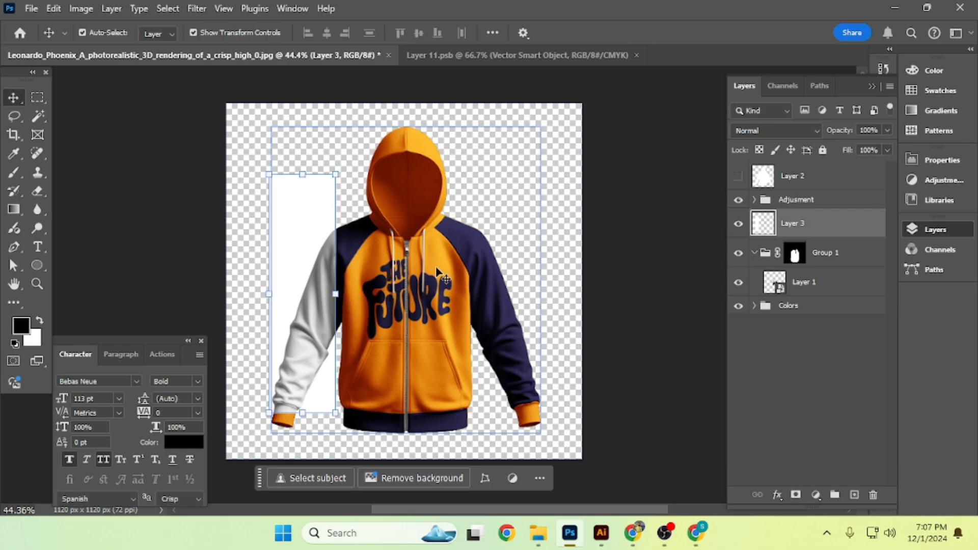
# Duplicate Layer 3, hide the original and convert the copy to a smart object
pyautogui.scroll(2, 339, 267)
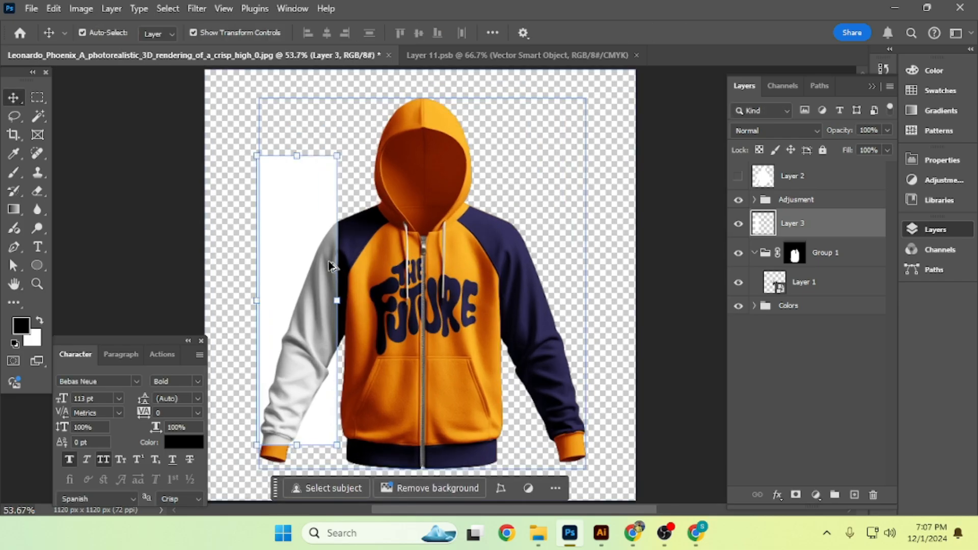
pyautogui.hotkey('ctrl', 'j')
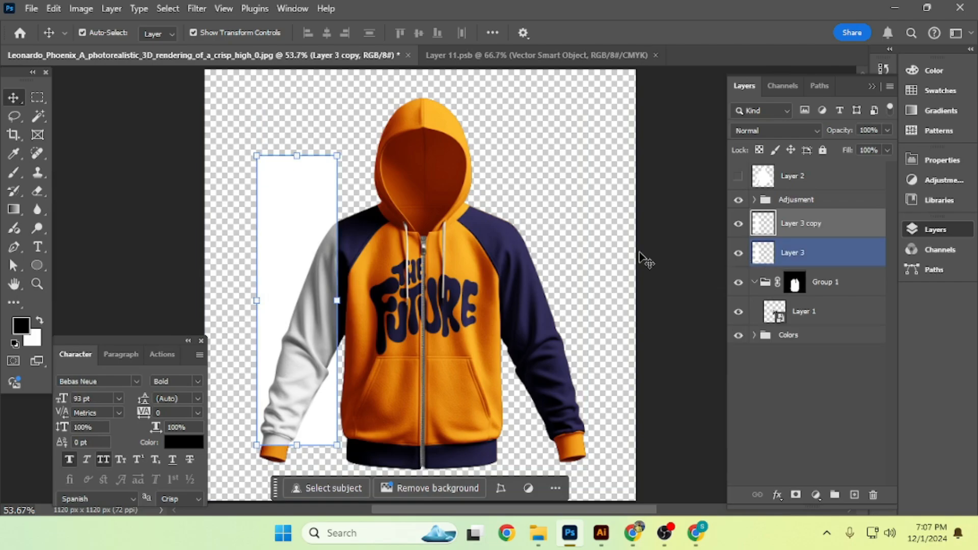
pyautogui.click(738, 253)
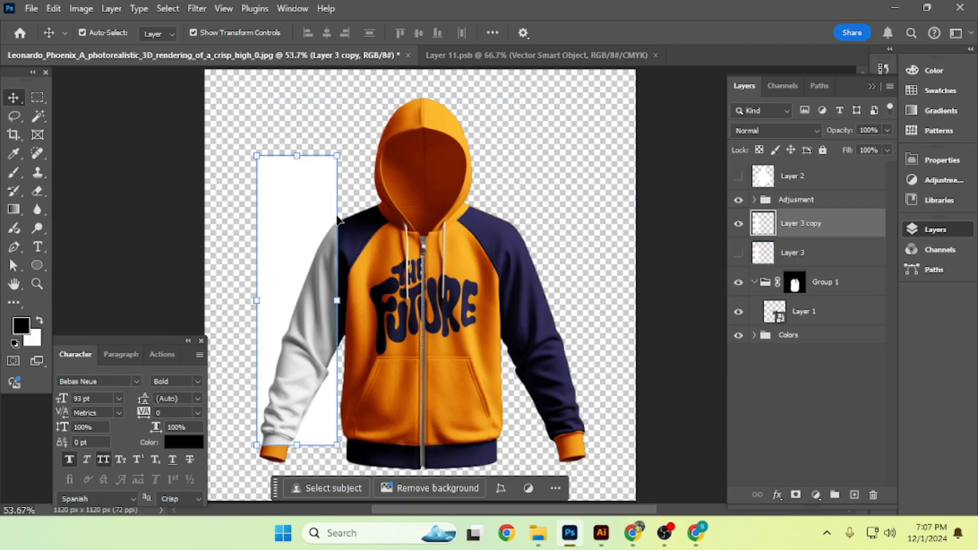
pyautogui.rightClick(861, 224)
pyautogui.click(764, 414)
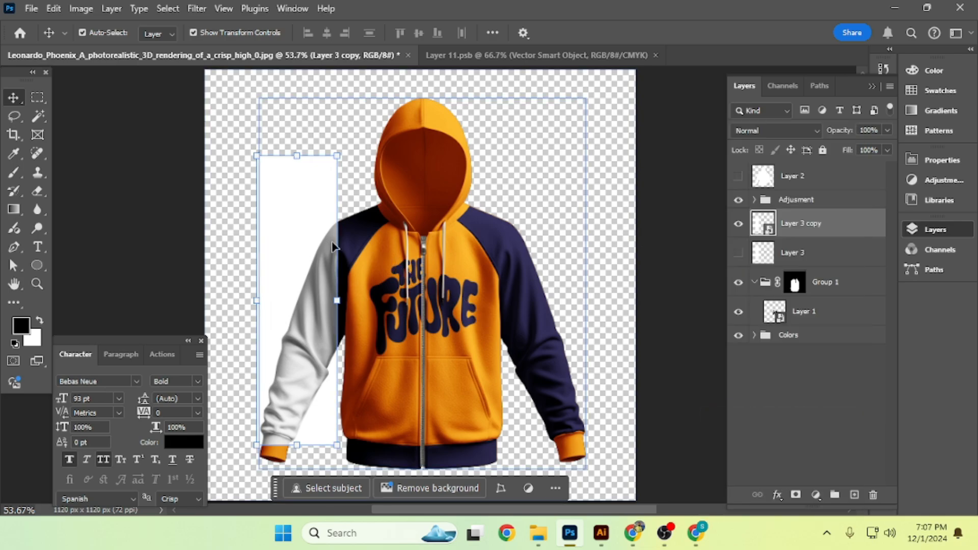
pyautogui.scroll(3, 305, 230)
pyautogui.scroll(-4, 299, 225)
pyautogui.hotkey('ctrl', 't')
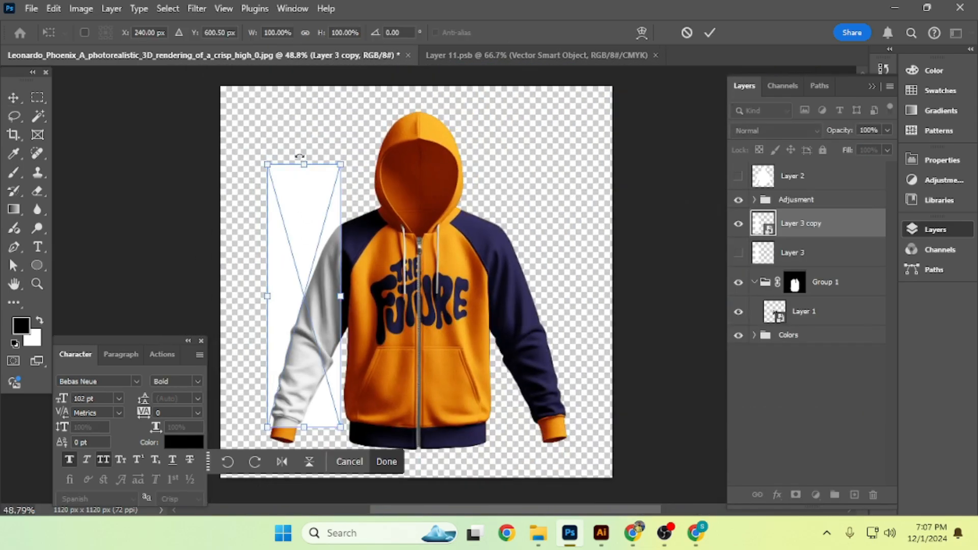
pyautogui.moveTo(299, 157); pyautogui.dragTo(362, 184)
pyautogui.moveTo(311, 270); pyautogui.dragTo(325, 279)
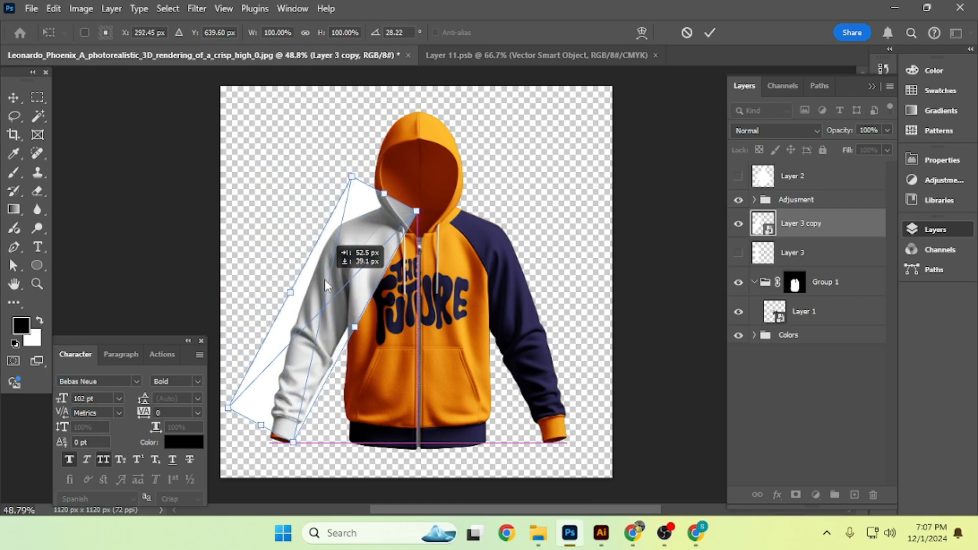
pyautogui.moveTo(369, 250); pyautogui.dragTo(363, 239)
pyautogui.scroll(2, 328, 285)
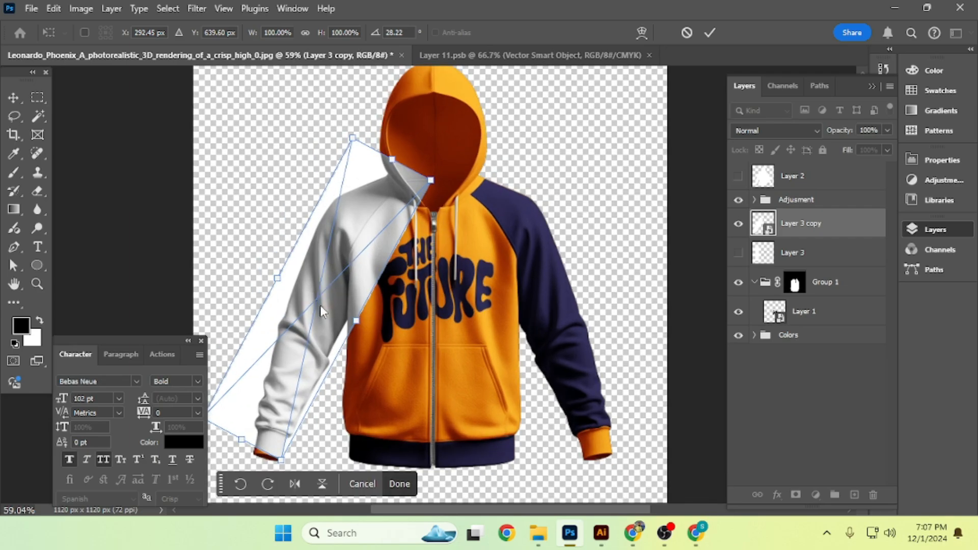
pyautogui.moveTo(321, 308); pyautogui.dragTo(289, 255)
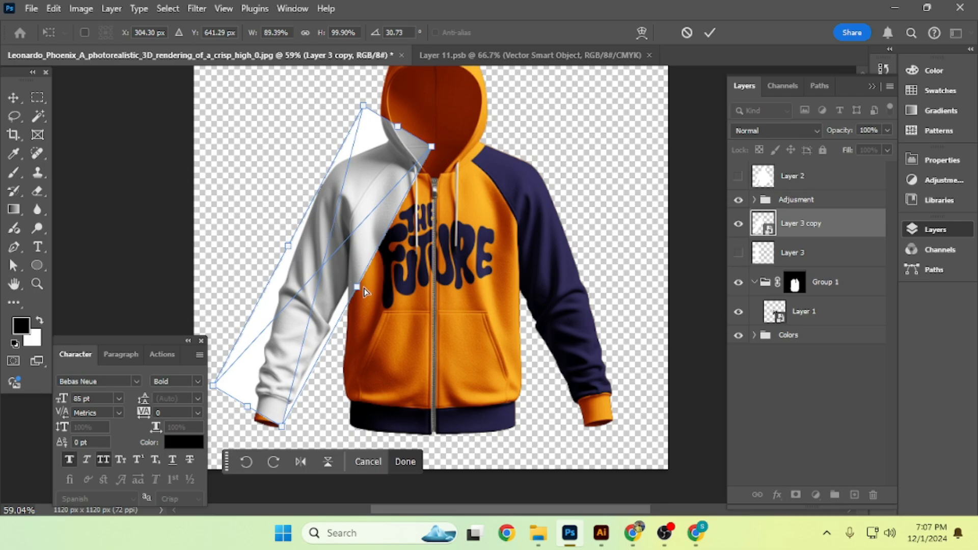
pyautogui.scroll(3, 288, 403)
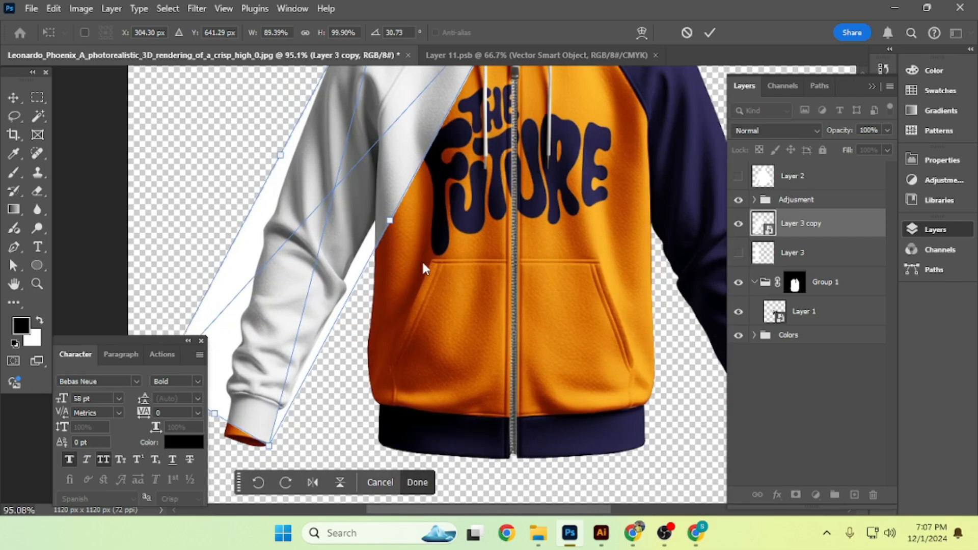
pyautogui.scroll(-2, 342, 320)
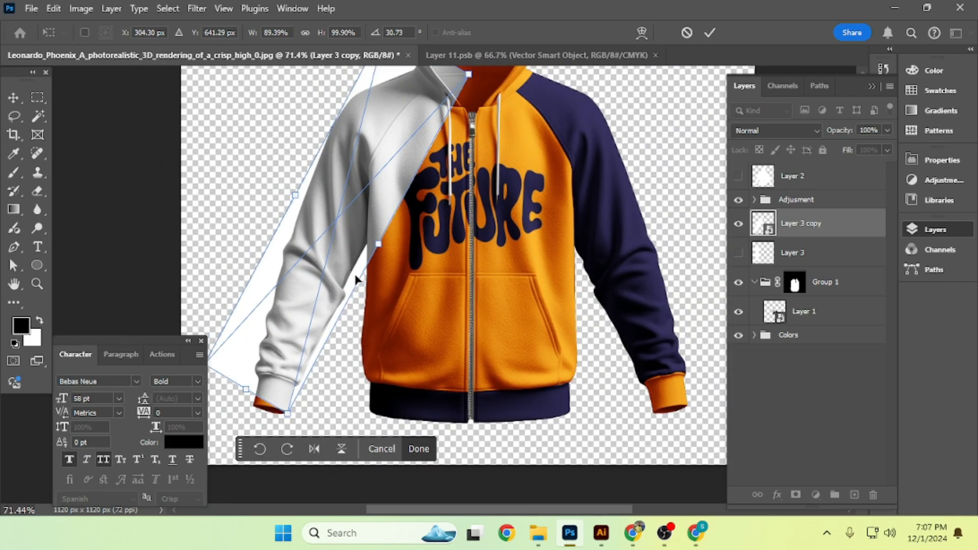
pyautogui.scroll(-2, 355, 279)
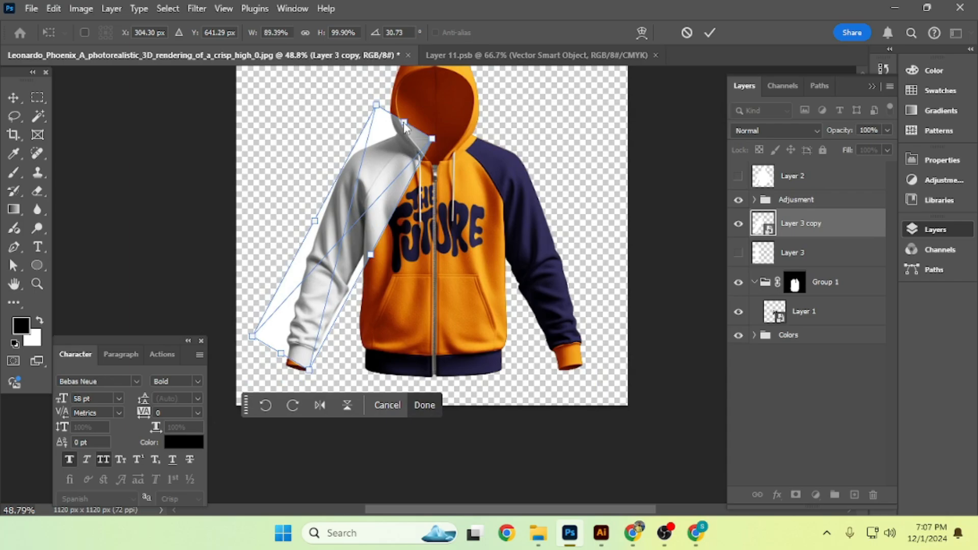
pyautogui.click(687, 32)
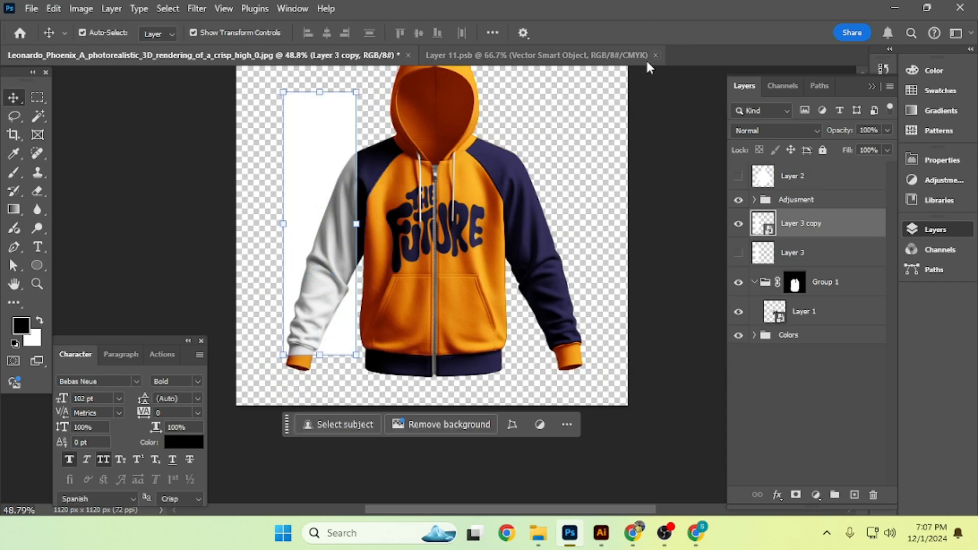
# Undo the smart object conversion of Layer 3 copy and delete the hidden Layer 3 beneath it
pyautogui.hotkey('ctrl', 'z')
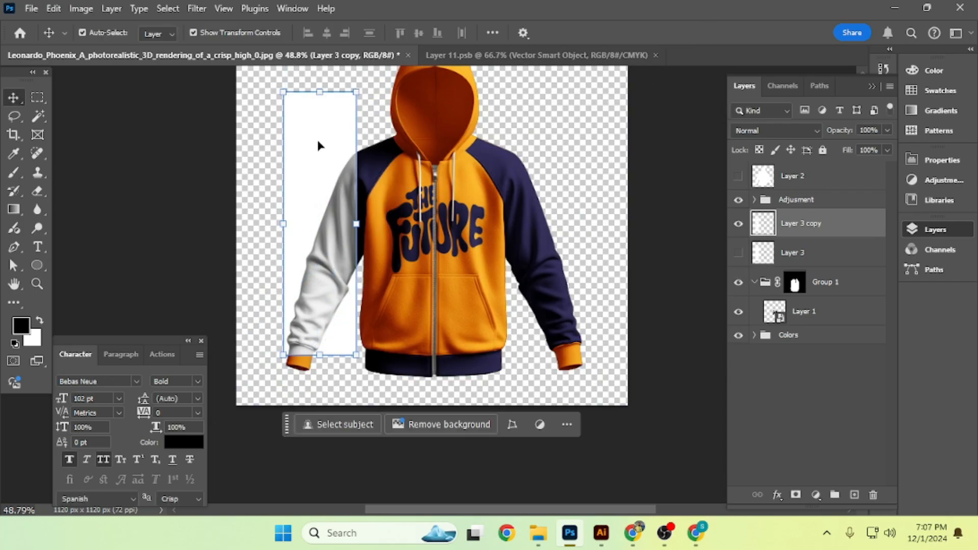
pyautogui.click(830, 247)
pyautogui.press('Delete')
pyautogui.click(801, 228)
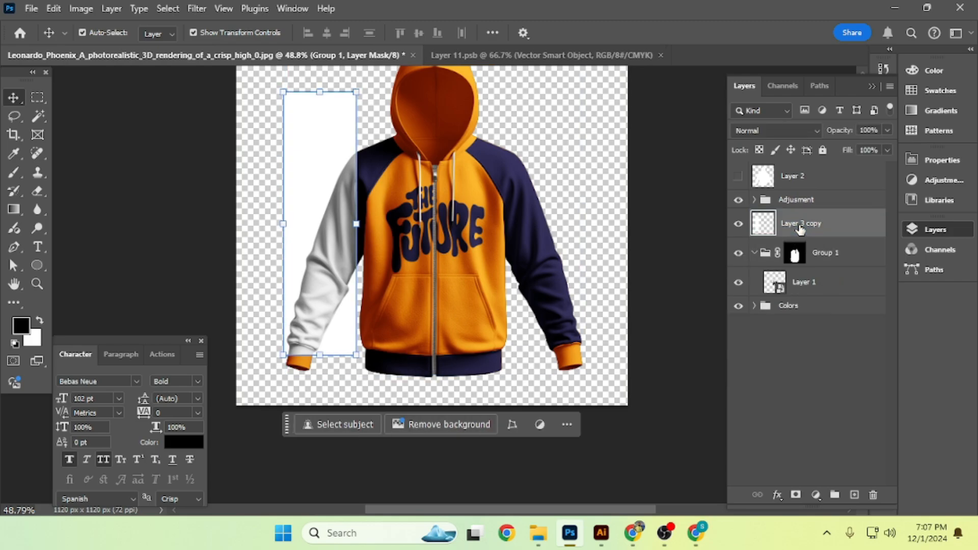
# Shorten the white rectangle on Layer 3 copy slightly by lowering its upper edge
pyautogui.hotkey('ctrl', 't')
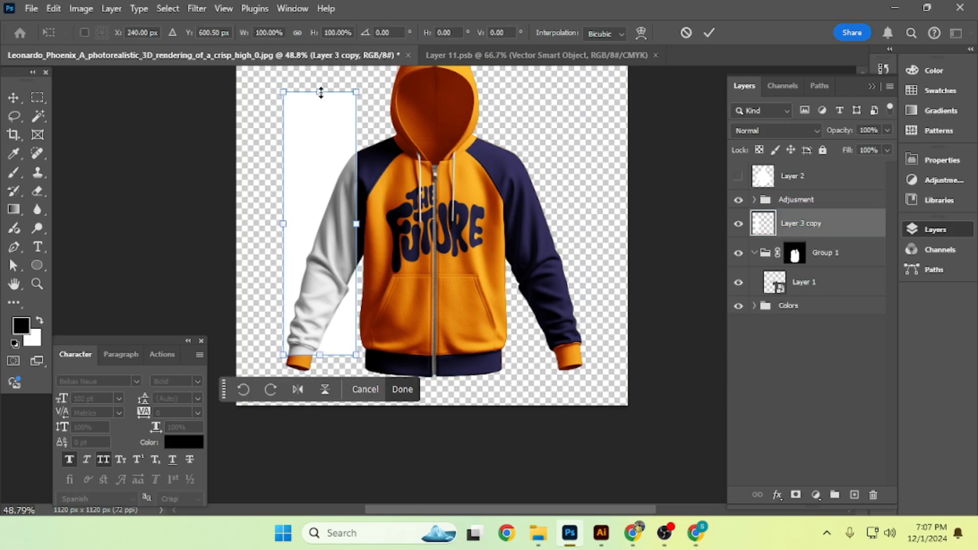
pyautogui.moveTo(321, 92); pyautogui.dragTo(322, 102)
pyautogui.press('Return')
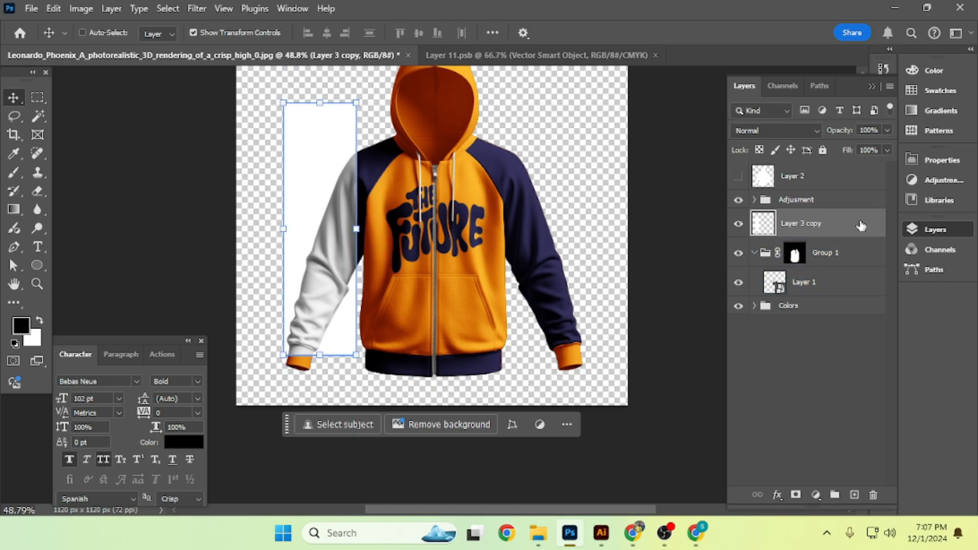
# Duplicate Layer 3 copy, hide the original and convert the duplicate to a smart object
pyautogui.hotkey('ctrl', 'j')
pyautogui.click(738, 253)
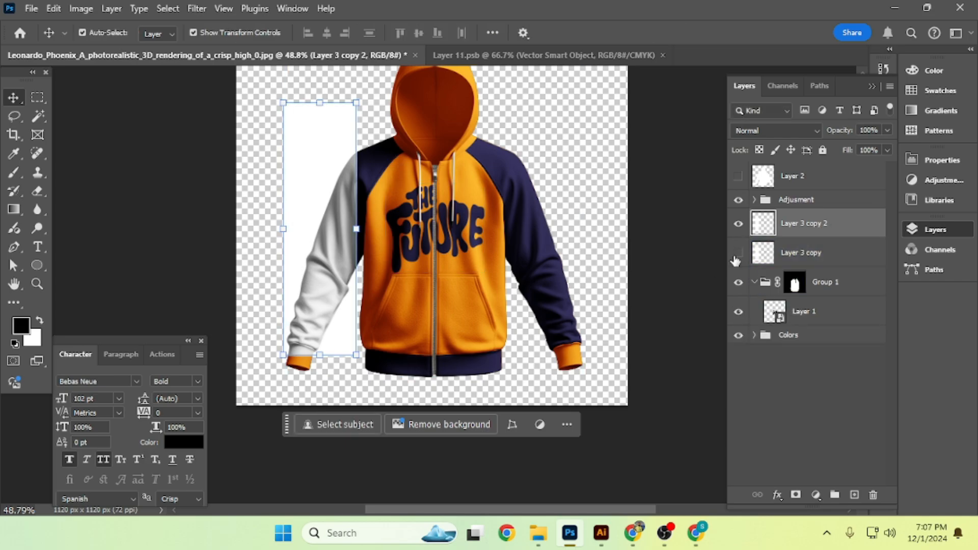
pyautogui.rightClick(838, 232)
pyautogui.click(749, 410)
# Rotate the white smart object about 27° clockwise and fit it over the hoodie's left-hand sleeve, narrowing it slightly
pyautogui.moveTo(381, 116); pyautogui.dragTo(381, 122)
pyautogui.moveTo(312, 224); pyautogui.dragTo(332, 228)
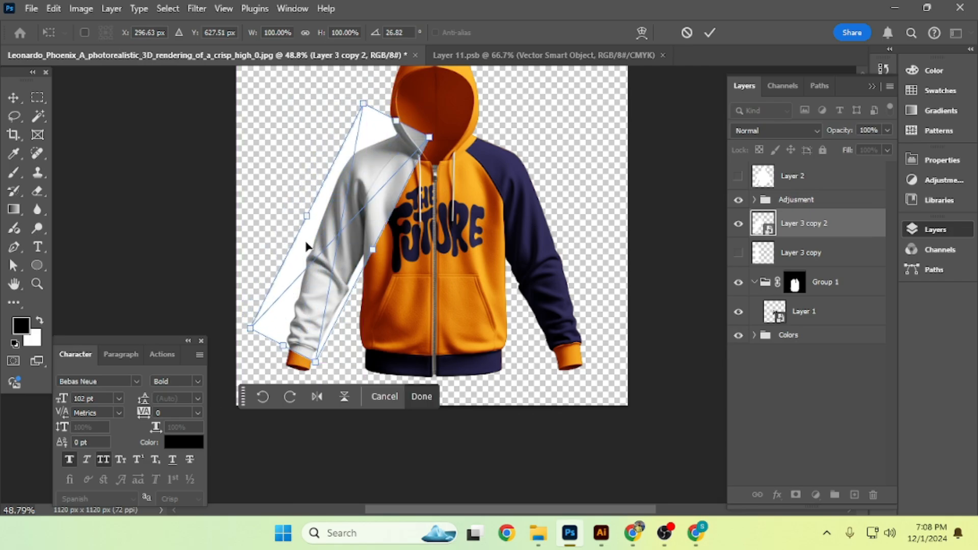
pyautogui.scroll(3, 342, 217)
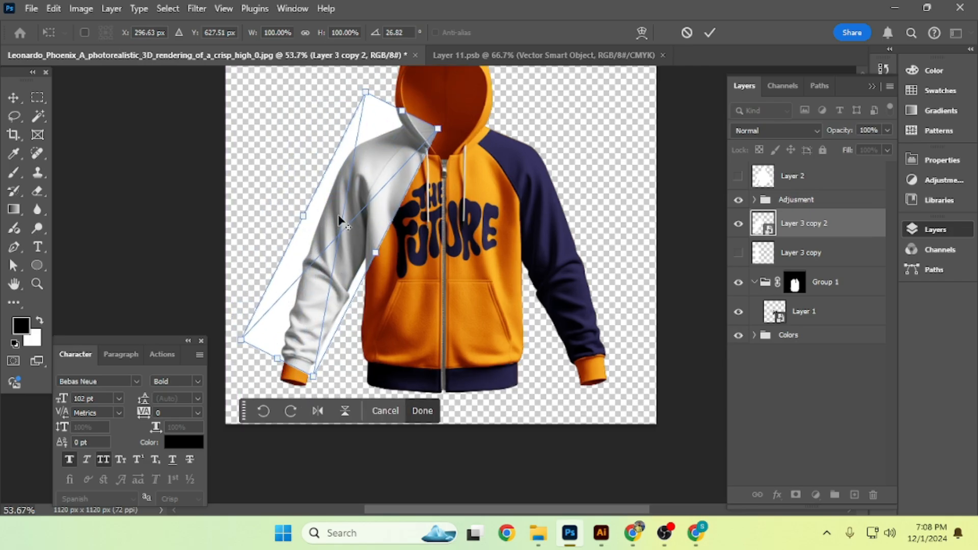
pyautogui.moveTo(327, 210); pyautogui.dragTo(346, 247)
# Warp the white smart object, curving its mesh along the shoulder and forearm and pulling its lower edge toward the cuff
pyautogui.click(641, 32)
pyautogui.scroll(3, 424, 193)
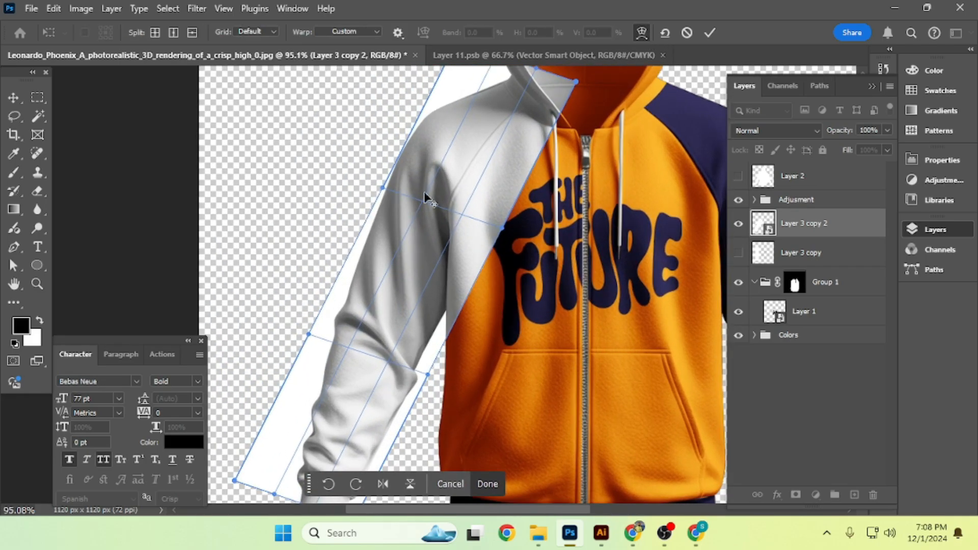
pyautogui.scroll(-3, 464, 189)
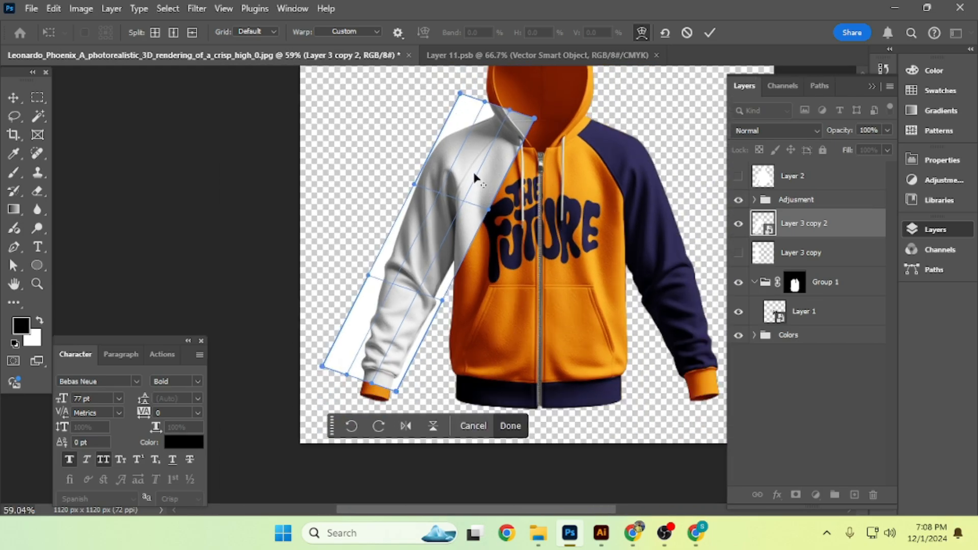
pyautogui.scroll(2, 474, 178)
pyautogui.moveTo(464, 176); pyautogui.dragTo(442, 170)
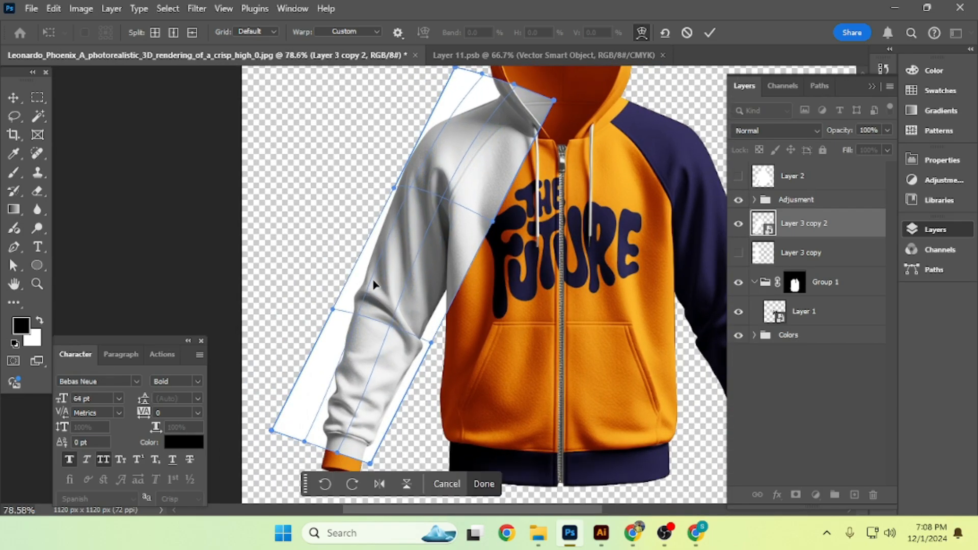
pyautogui.moveTo(371, 309); pyautogui.dragTo(381, 308)
pyautogui.moveTo(340, 431); pyautogui.dragTo(371, 455)
pyautogui.moveTo(410, 374); pyautogui.dragTo(413, 371)
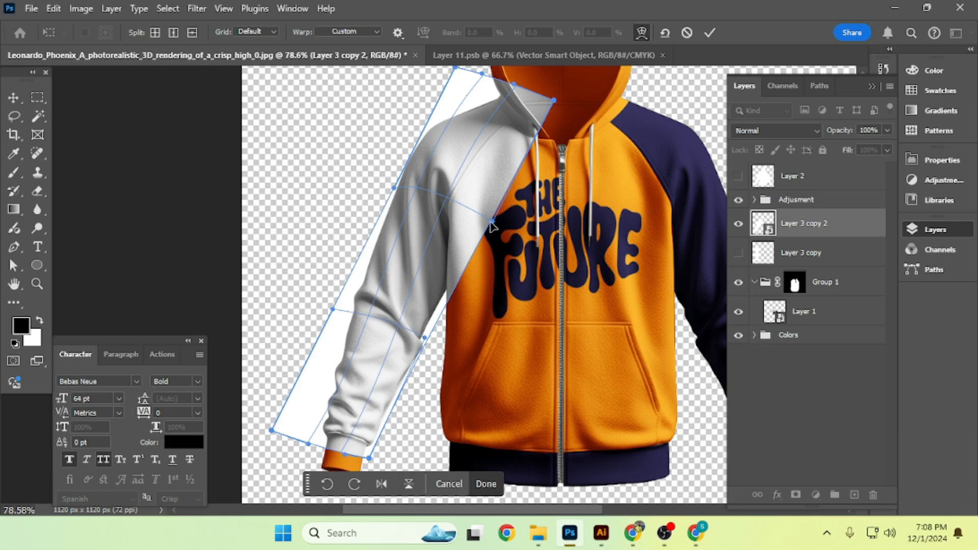
# Warp the torso-side edge inward to the raglan seam and hood base, keeping the elbow covered
pyautogui.moveTo(500, 197); pyautogui.dragTo(499, 144)
pyautogui.moveTo(543, 101); pyautogui.dragTo(536, 107)
pyautogui.moveTo(467, 185); pyautogui.dragTo(459, 198)
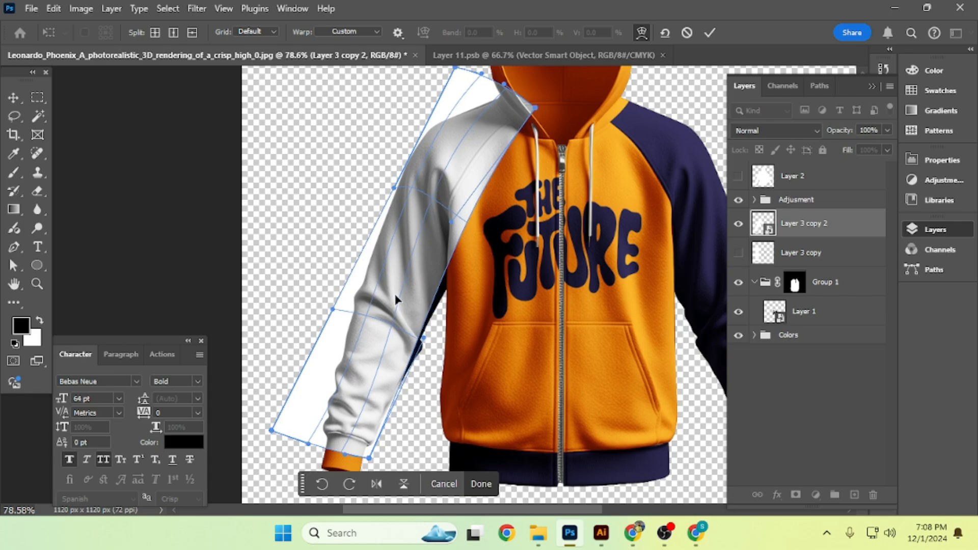
pyautogui.moveTo(397, 299); pyautogui.dragTo(442, 305)
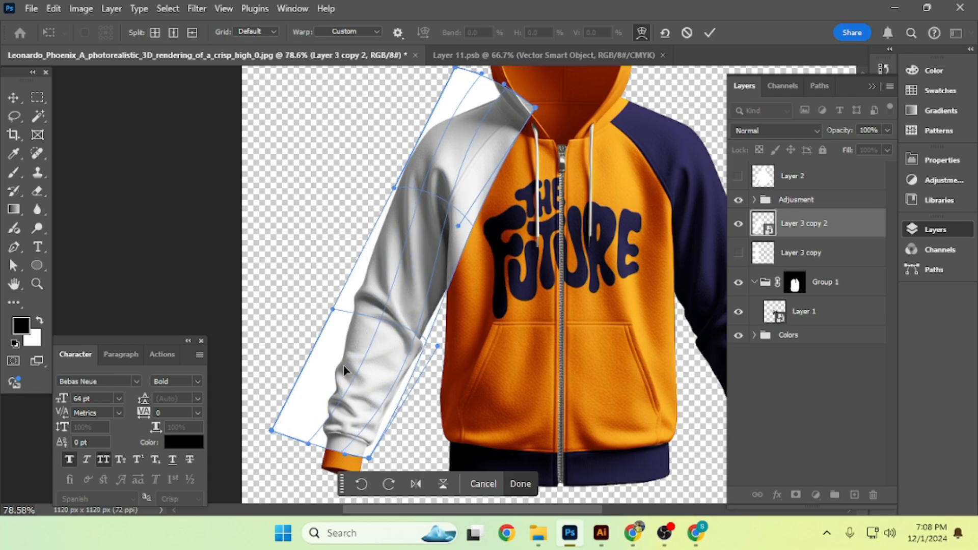
# Pull the outer lower corner of the warp in toward the cuff so the outer edge follows the forearm
pyautogui.moveTo(274, 428); pyautogui.dragTo(301, 431)
pyautogui.moveTo(340, 380); pyautogui.dragTo(336, 382)
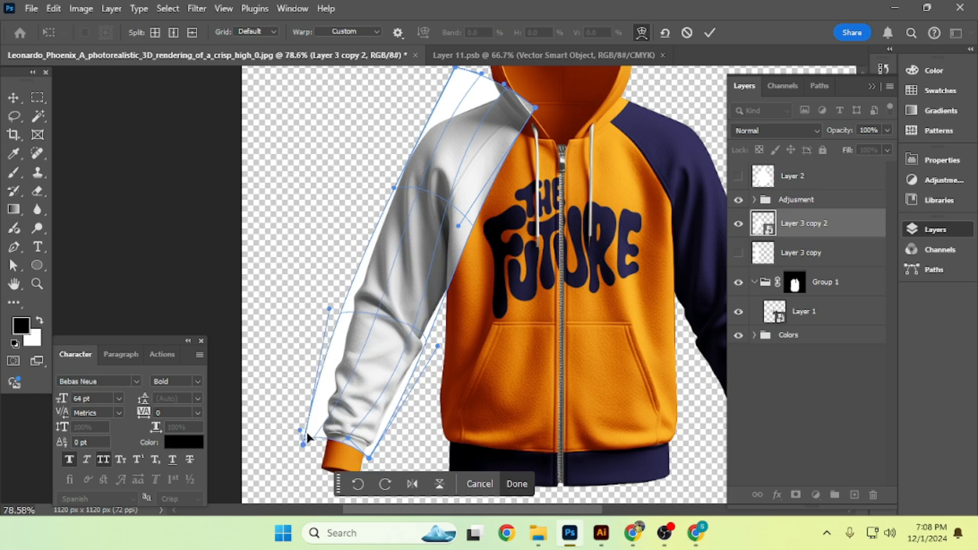
pyautogui.moveTo(307, 435); pyautogui.dragTo(317, 442)
# Refine the warp's lower edge to curve along the cuff seam, adjust the forearm mesh and apply the warp
pyautogui.scroll(3, 367, 329)
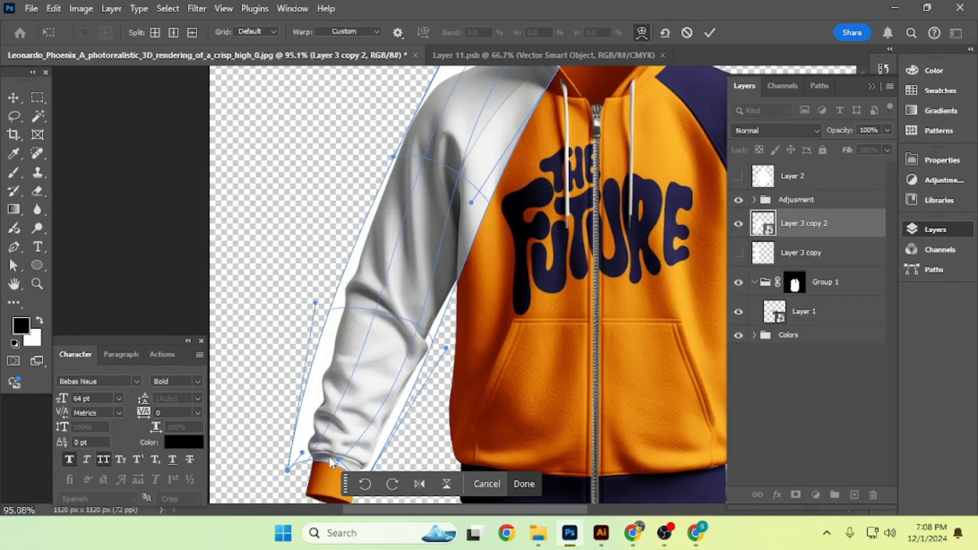
pyautogui.moveTo(296, 467); pyautogui.dragTo(326, 451)
pyautogui.moveTo(368, 416); pyautogui.dragTo(364, 411)
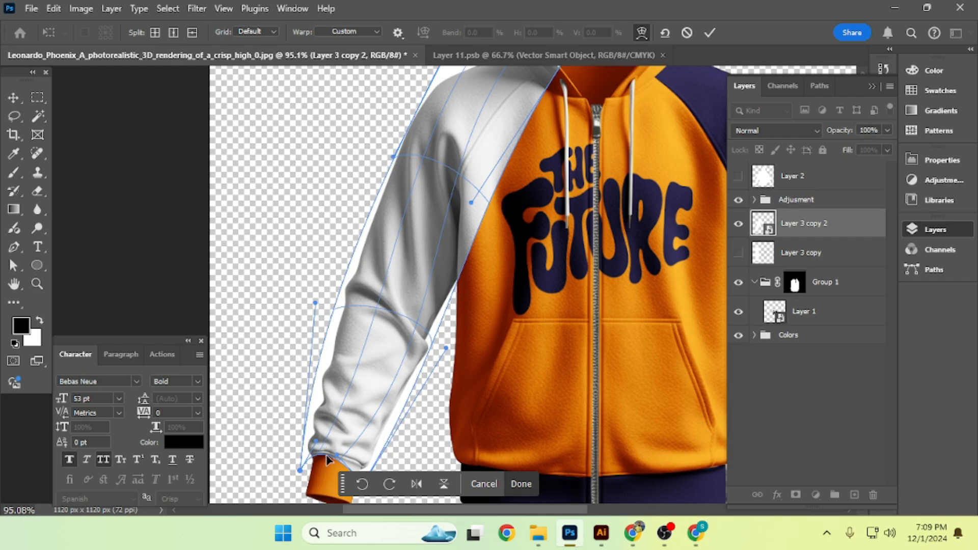
pyautogui.moveTo(326, 459); pyautogui.dragTo(326, 461)
pyautogui.moveTo(367, 377); pyautogui.dragTo(356, 362)
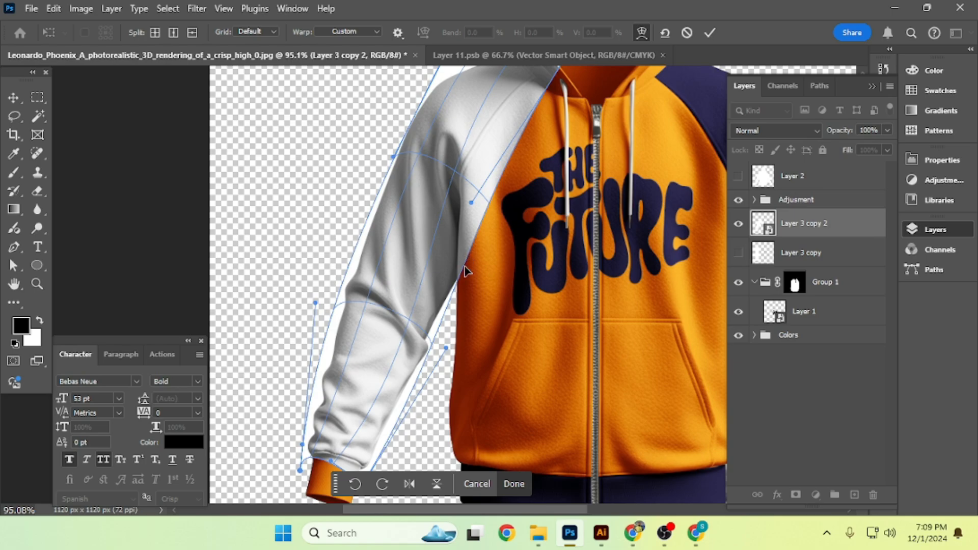
pyautogui.click(710, 32)
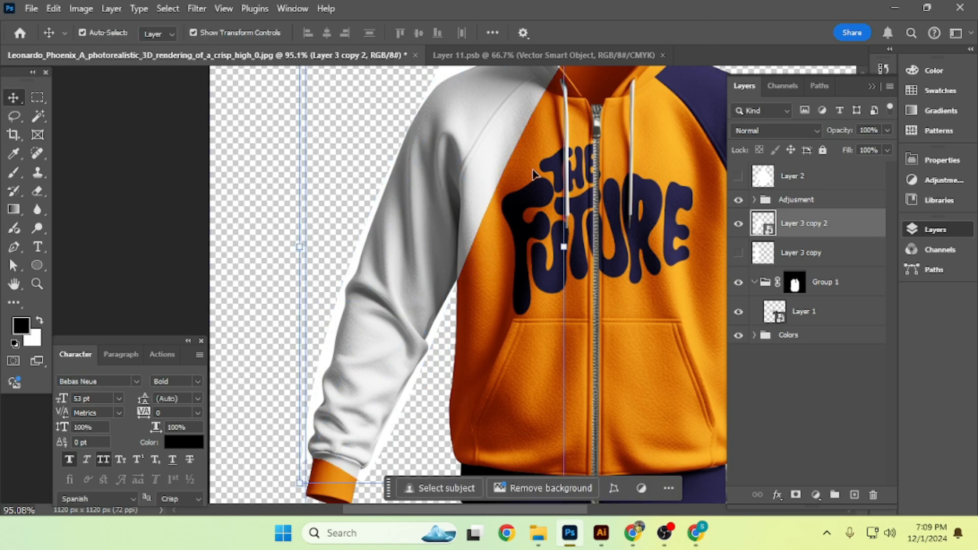
# Show Layer 3 copy and move its white rectangle horizontally over the hoodie's right-hand sleeve
pyautogui.scroll(-5, 469, 198)
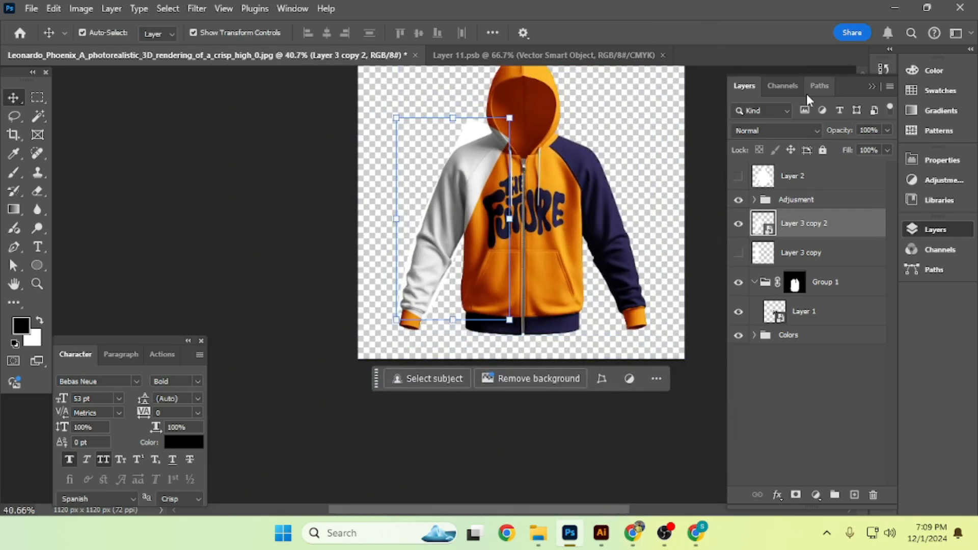
pyautogui.click(801, 252)
pyautogui.click(738, 252)
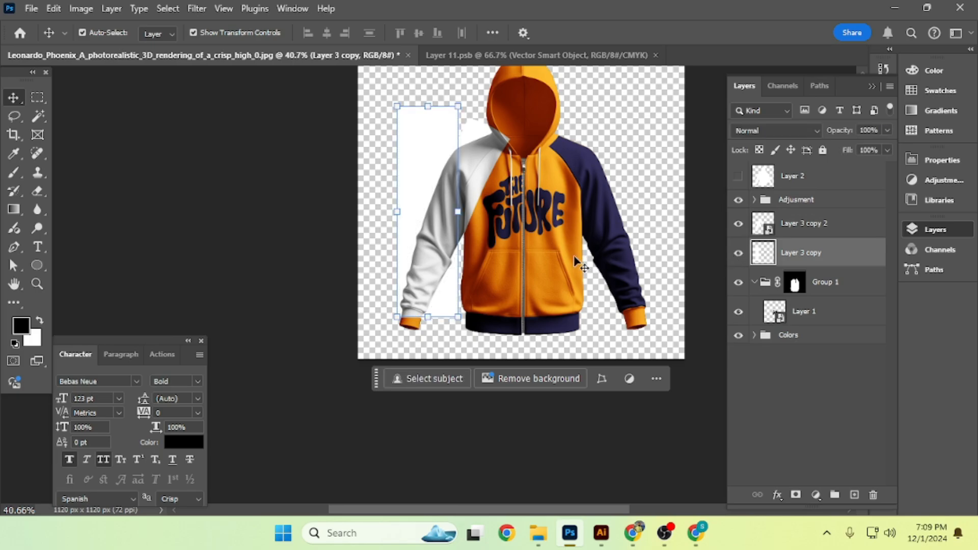
pyautogui.hotkey('ctrl', 't')
pyautogui.moveTo(454, 217); pyautogui.dragTo(625, 217)
pyautogui.press('Return')
# Convert Layer 3 copy to a smart object
pyautogui.click(851, 270)
pyautogui.rightClick(849, 262)
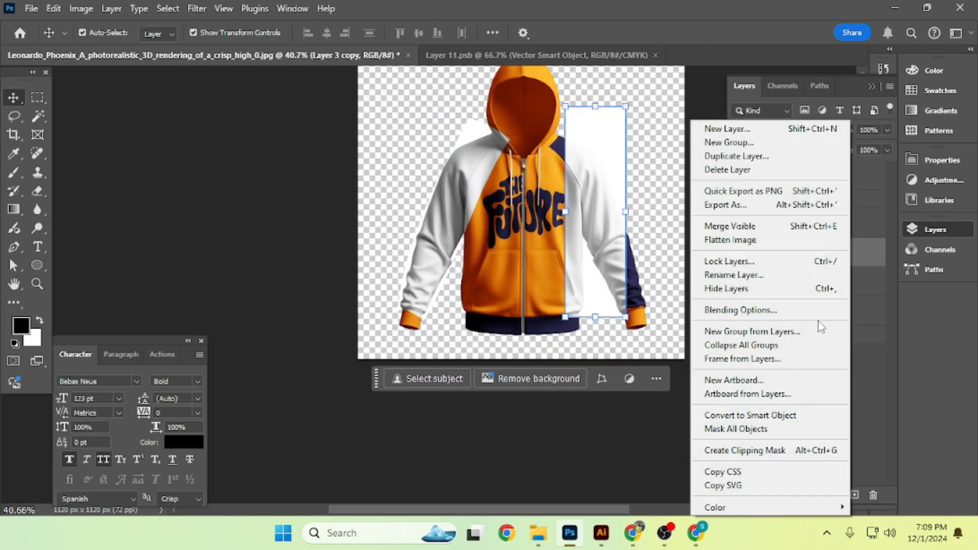
pyautogui.click(733, 411)
# Rotate Layer 3 copy to about -15.5° and narrow it to about 80% width to fit over the right-hand sleeve
pyautogui.scroll(3, 580, 189)
pyautogui.scroll(-3, 581, 190)
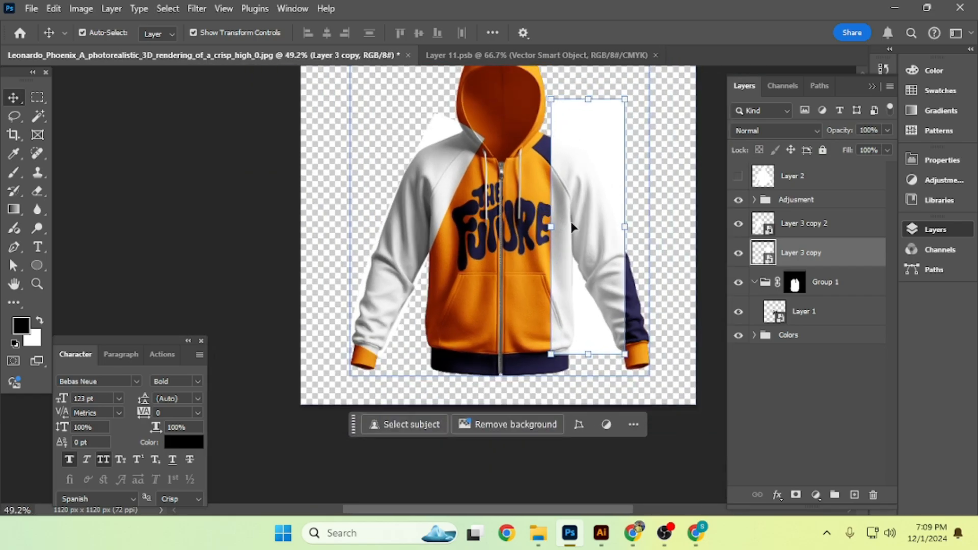
pyautogui.hotkey('ctrl', 't')
pyautogui.moveTo(478, 118); pyautogui.dragTo(441, 121)
pyautogui.moveTo(446, 215); pyautogui.dragTo(455, 216)
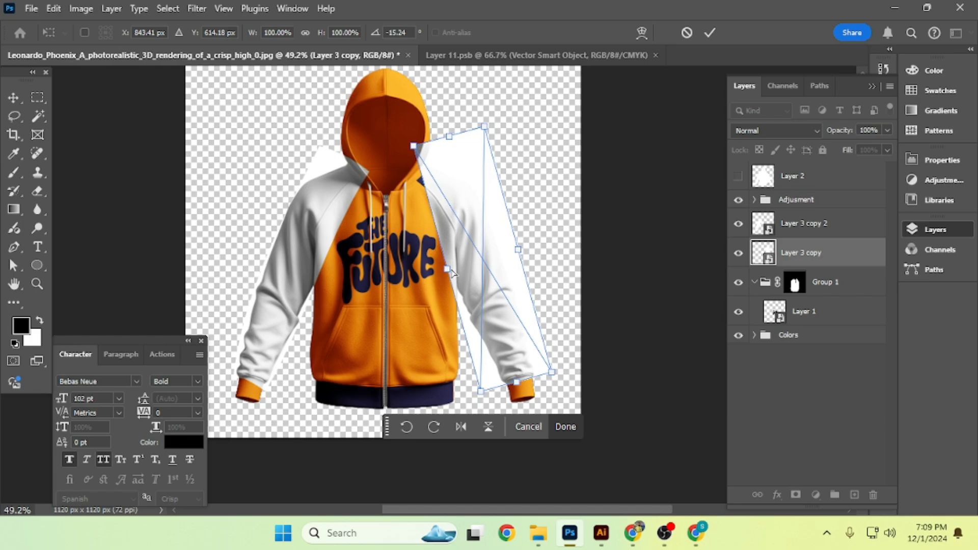
pyautogui.moveTo(451, 272); pyautogui.dragTo(452, 270)
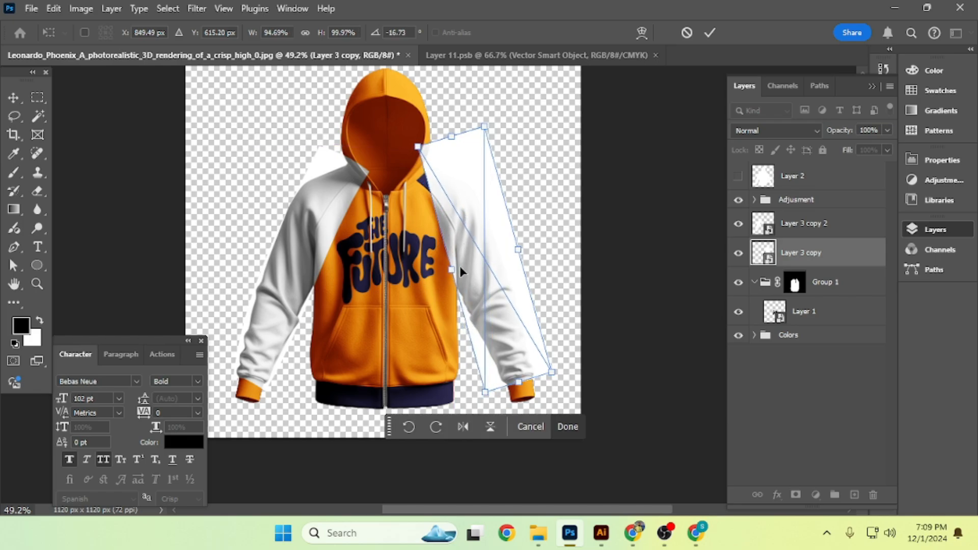
pyautogui.moveTo(516, 258)
pyautogui.mouseDown()
pyautogui.moveTo(503, 254)
pyautogui.moveTo(503, 317)
pyautogui.moveTo(509, 261)
pyautogui.mouseUp()
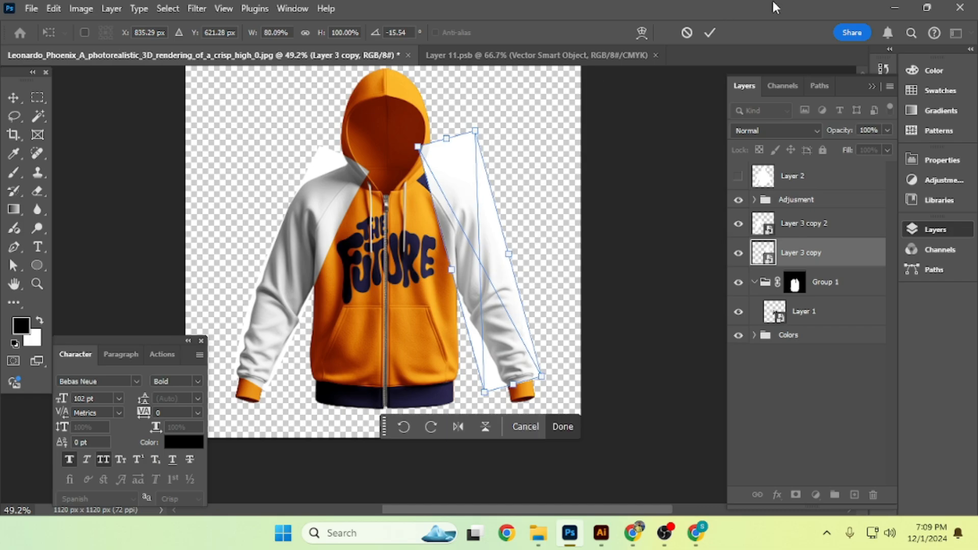
# Warp Layer 3 copy so its upper corners sit on the right-hand shoulder and its upper edges follow the sleeve outline
pyautogui.click(644, 33)
pyautogui.scroll(2, 471, 163)
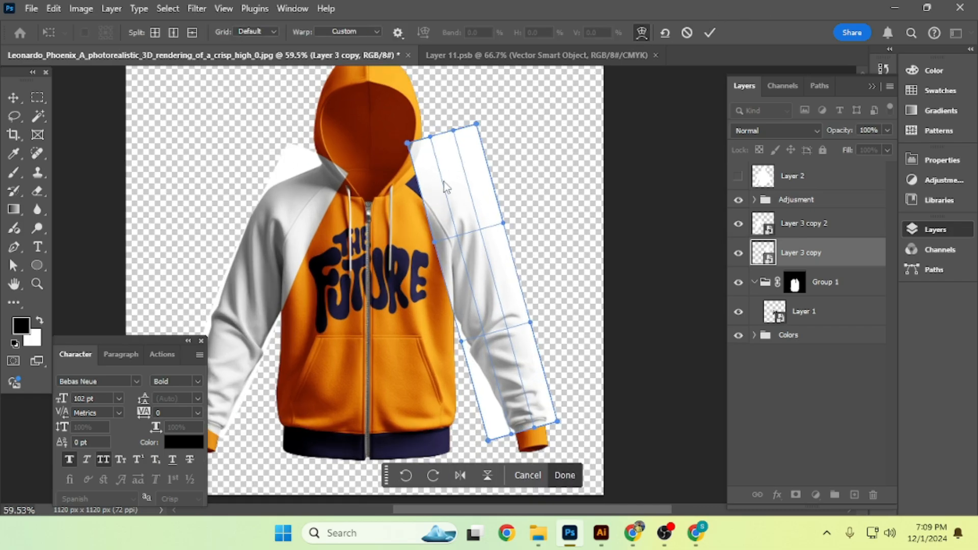
pyautogui.moveTo(408, 144); pyautogui.dragTo(393, 160)
pyautogui.moveTo(430, 212)
pyautogui.mouseDown()
pyautogui.moveTo(434, 201)
pyautogui.moveTo(439, 208)
pyautogui.moveTo(407, 179)
pyautogui.moveTo(435, 209)
pyautogui.mouseUp()
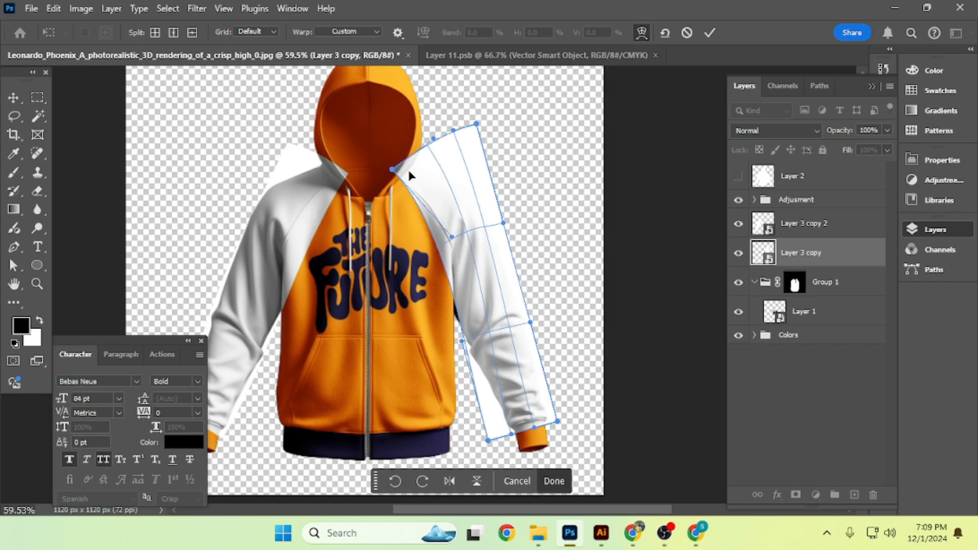
pyautogui.moveTo(401, 173); pyautogui.dragTo(402, 176)
pyautogui.moveTo(475, 141); pyautogui.dragTo(450, 169)
pyautogui.moveTo(471, 217); pyautogui.dragTo(480, 225)
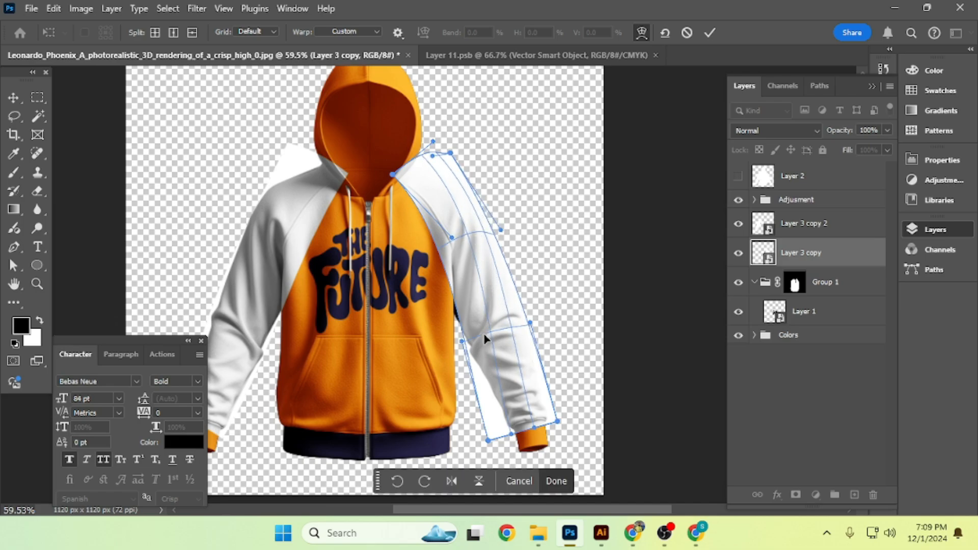
# Pull the warp's lower inner corner to the cuff and shape the inner edge along the right-hand sleeve's underside
pyautogui.moveTo(458, 300); pyautogui.dragTo(513, 424)
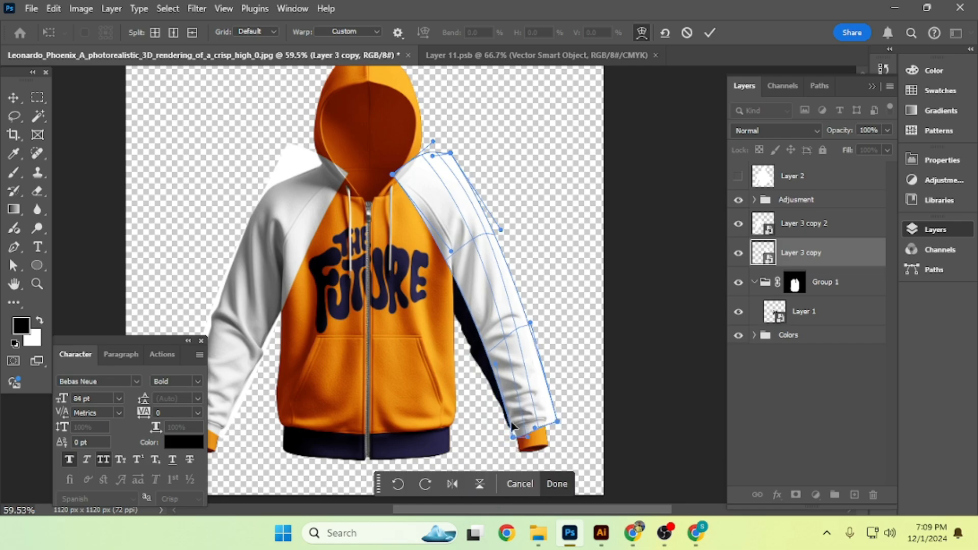
pyautogui.moveTo(490, 335); pyautogui.dragTo(469, 329)
pyautogui.scroll(2, 488, 395)
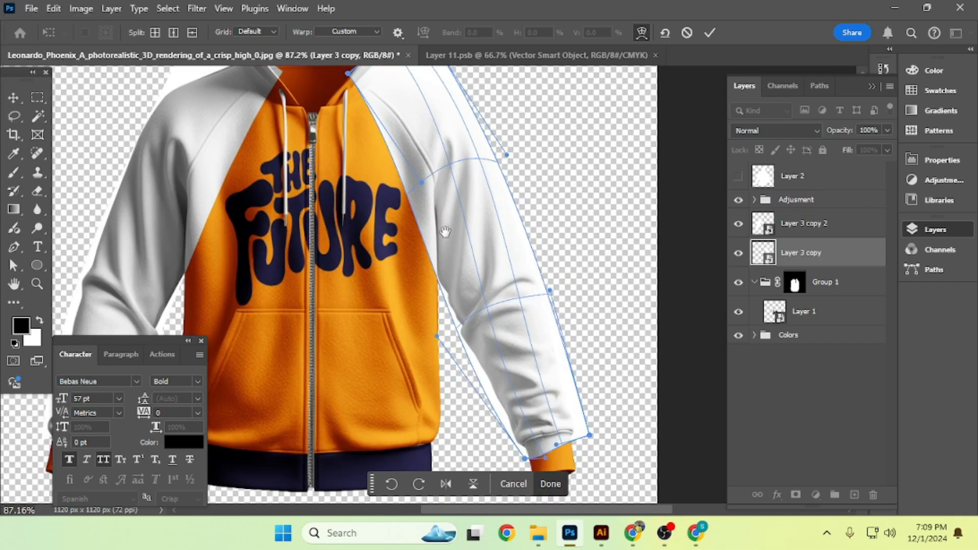
pyautogui.moveTo(457, 296); pyautogui.dragTo(410, 255)
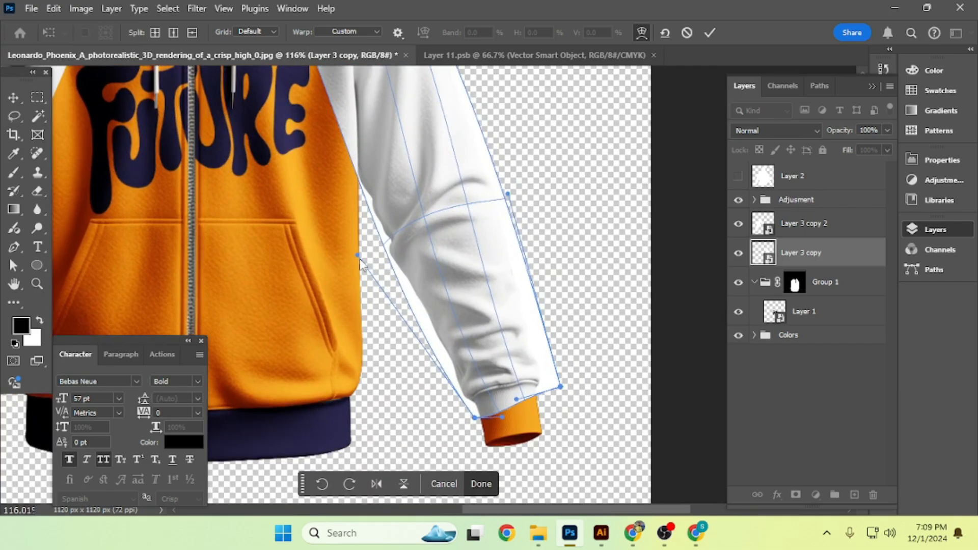
pyautogui.moveTo(359, 257); pyautogui.dragTo(368, 160)
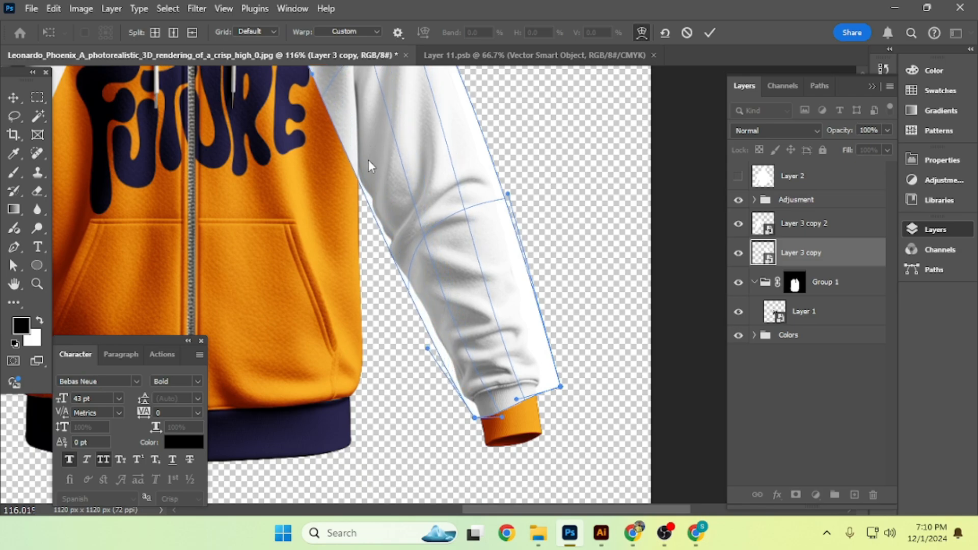
# Fit the warp's lower outer corner and lower edge of Layer 3 copy to the right-hand cuff seam
pyautogui.moveTo(502, 406)
pyautogui.mouseDown()
pyautogui.moveTo(491, 402)
pyautogui.moveTo(494, 389)
pyautogui.mouseUp()
pyautogui.moveTo(553, 386); pyautogui.dragTo(538, 390)
pyautogui.moveTo(476, 282); pyautogui.dragTo(504, 392)
pyautogui.moveTo(509, 341); pyautogui.dragTo(516, 343)
pyautogui.click(520, 442)
pyautogui.moveTo(515, 449)
pyautogui.mouseDown()
pyautogui.moveTo(533, 448)
pyautogui.moveTo(528, 436)
pyautogui.mouseUp()
# Reposition the warp's upper inner corner at the hood seam and curve the adjoining edges around the neckline and shoulder seam
pyautogui.scroll(-5, 524, 407)
pyautogui.hotkey('alt', 'space')
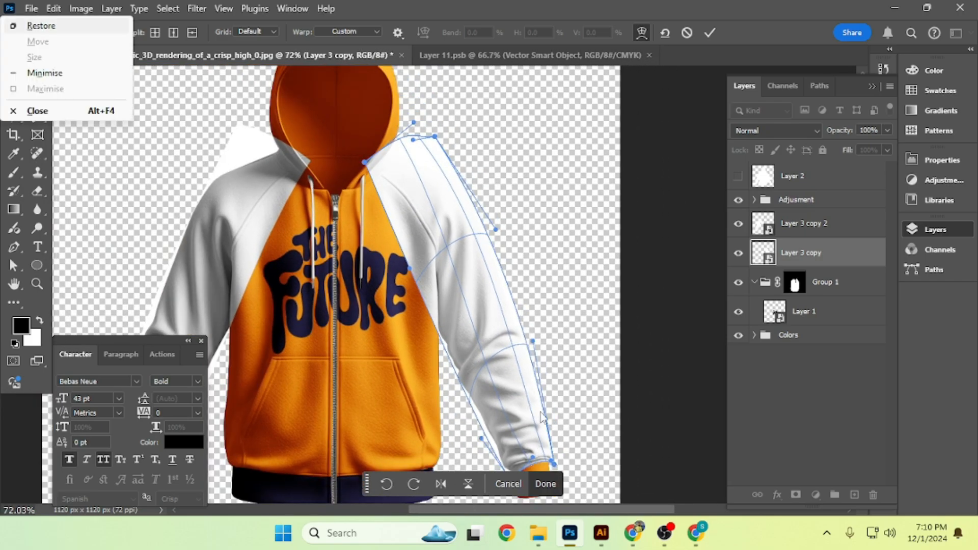
pyautogui.click(533, 343)
pyautogui.moveTo(509, 371); pyautogui.dragTo(515, 300)
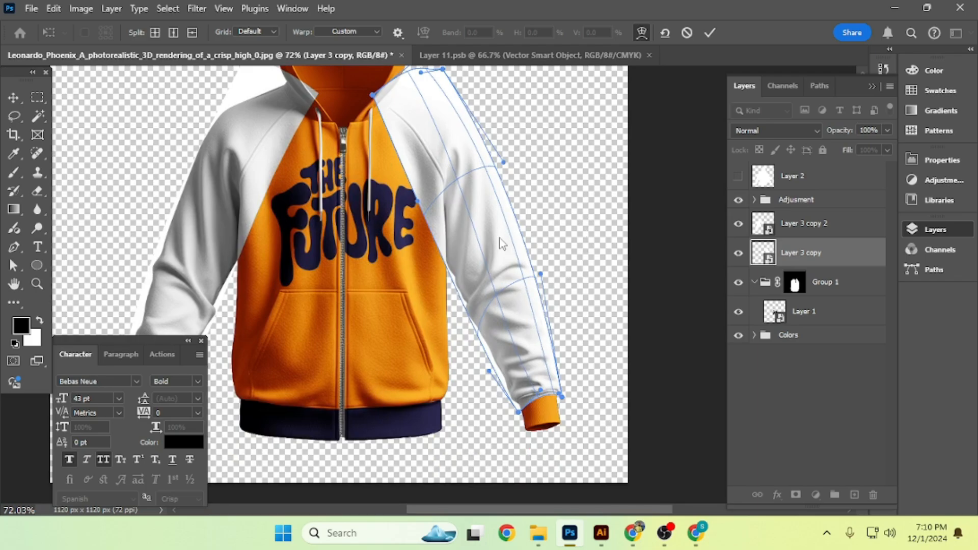
pyautogui.moveTo(398, 95); pyautogui.dragTo(381, 118)
pyautogui.moveTo(391, 156); pyautogui.dragTo(389, 218)
pyautogui.scroll(3, 388, 219)
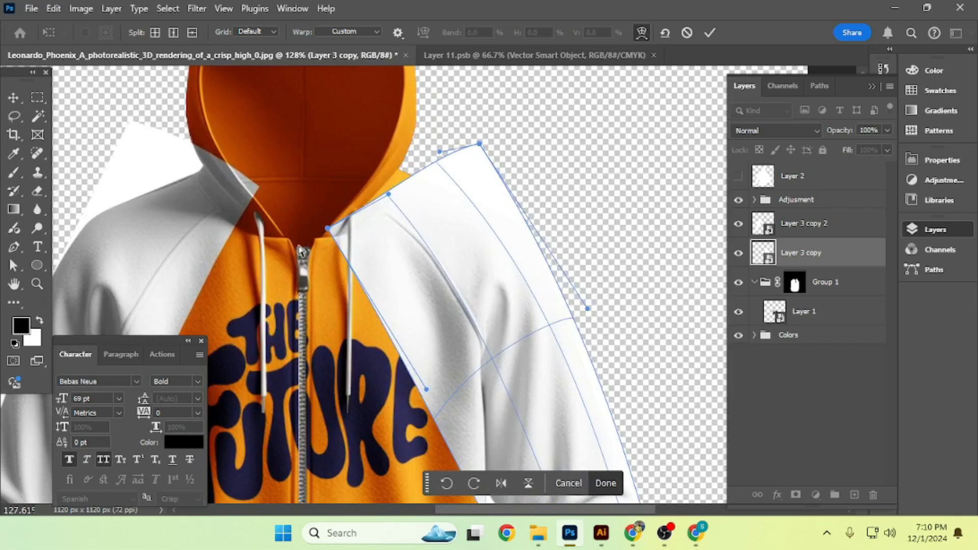
pyautogui.moveTo(317, 235); pyautogui.dragTo(368, 204)
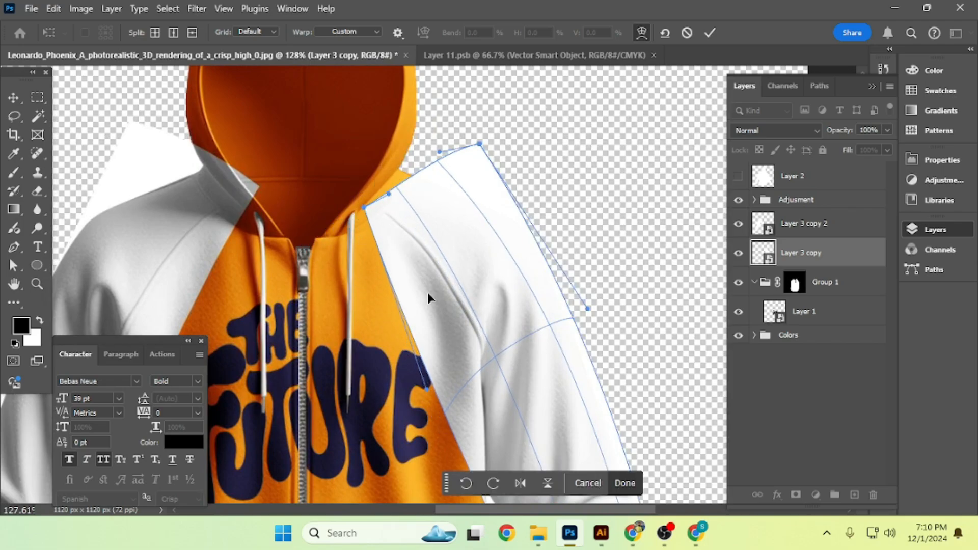
pyautogui.moveTo(429, 296); pyautogui.dragTo(481, 270)
pyautogui.moveTo(421, 219); pyautogui.dragTo(435, 176)
# Extend the warp's inner edge to cover the right-hand sleeve's underside and apply the warp
pyautogui.scroll(-3, 437, 181)
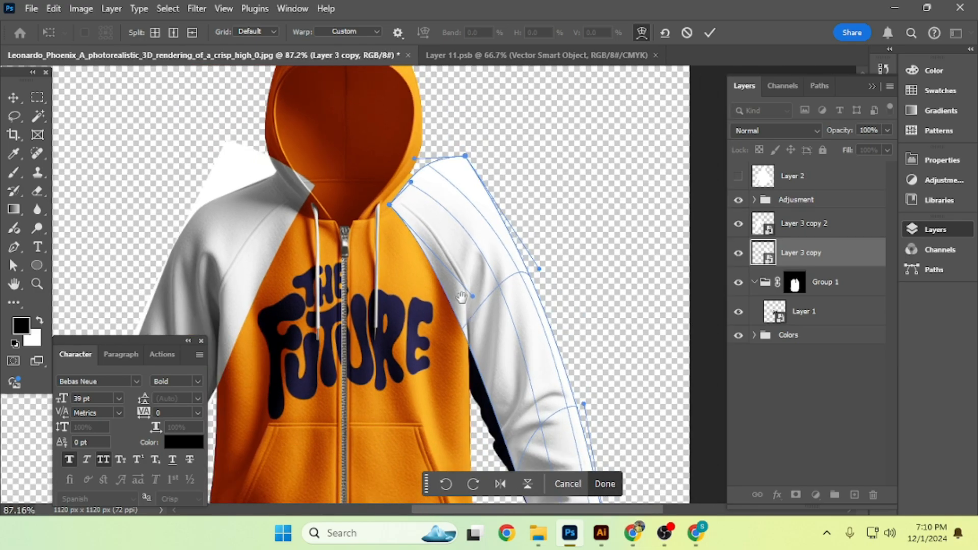
pyautogui.moveTo(461, 296); pyautogui.dragTo(444, 183)
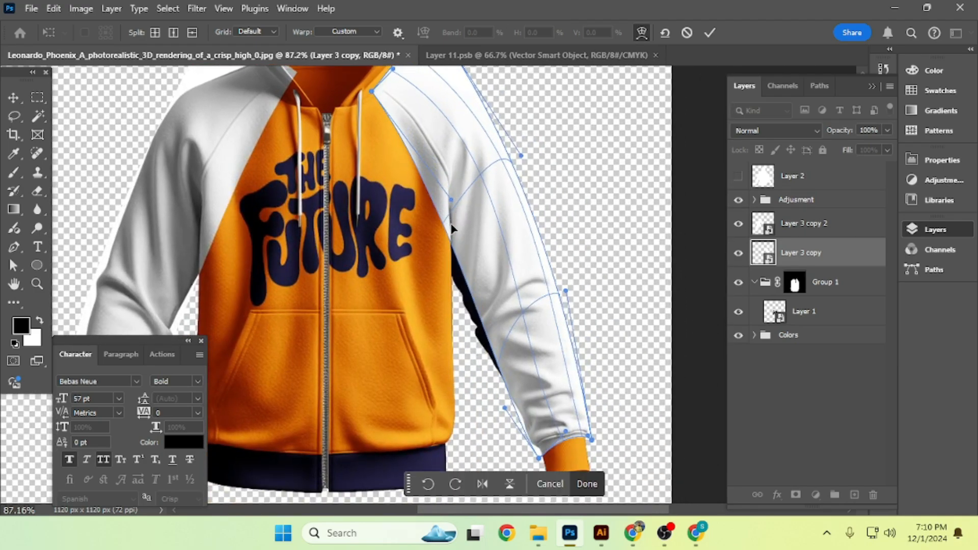
pyautogui.moveTo(507, 401); pyautogui.dragTo(486, 393)
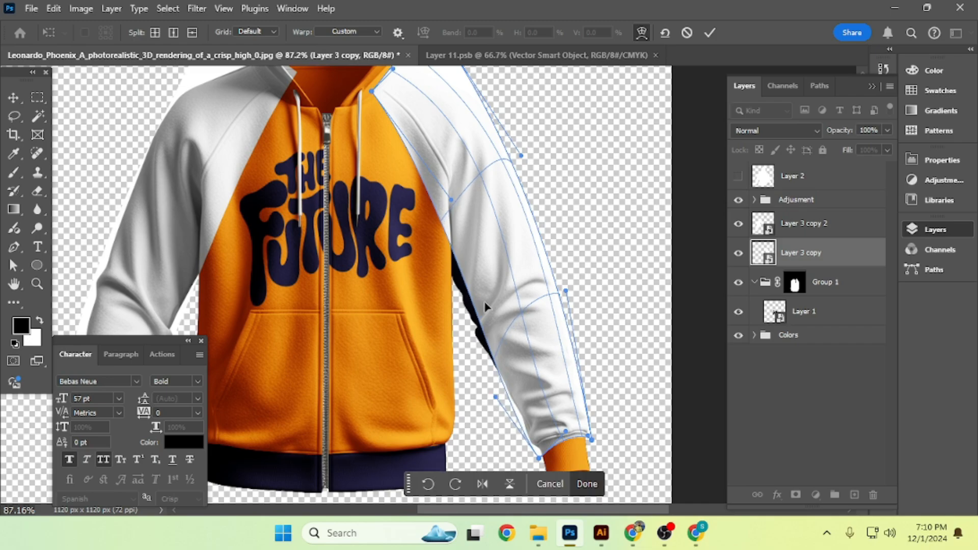
pyautogui.moveTo(483, 289); pyautogui.dragTo(466, 285)
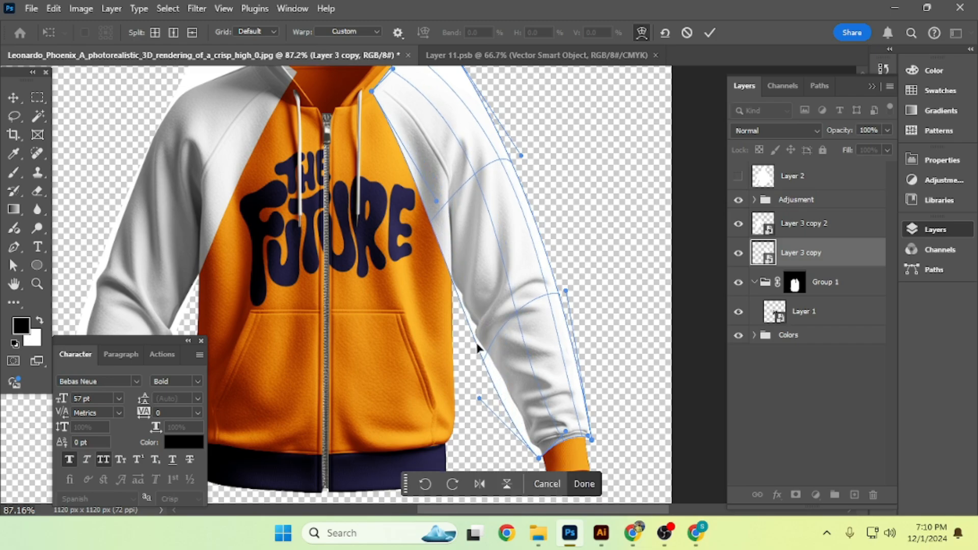
pyautogui.click(709, 32)
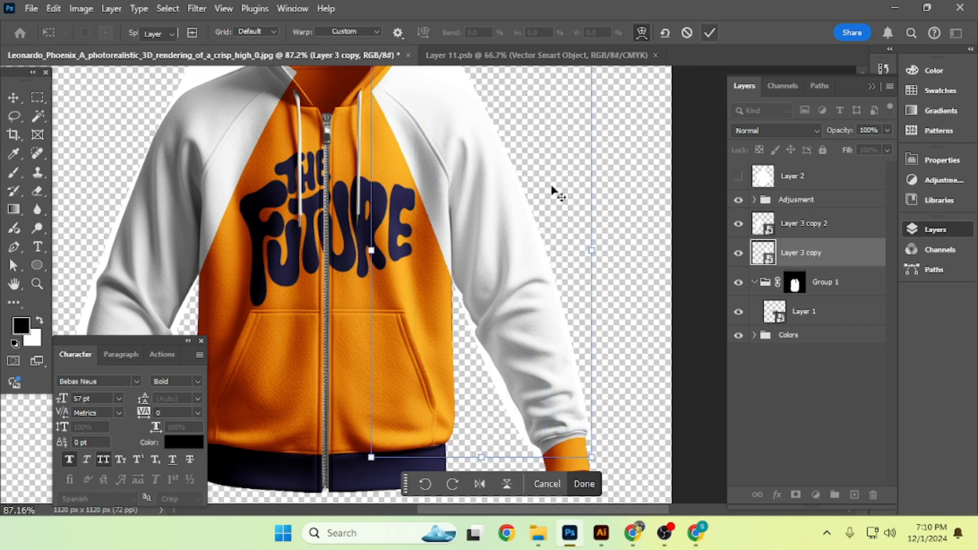
# Reopen the warp on Layer 3 copy 2 and adjust its inner edge along the left-hand sleeve's seam and underside
pyautogui.scroll(-3, 491, 216)
pyautogui.click(788, 223)
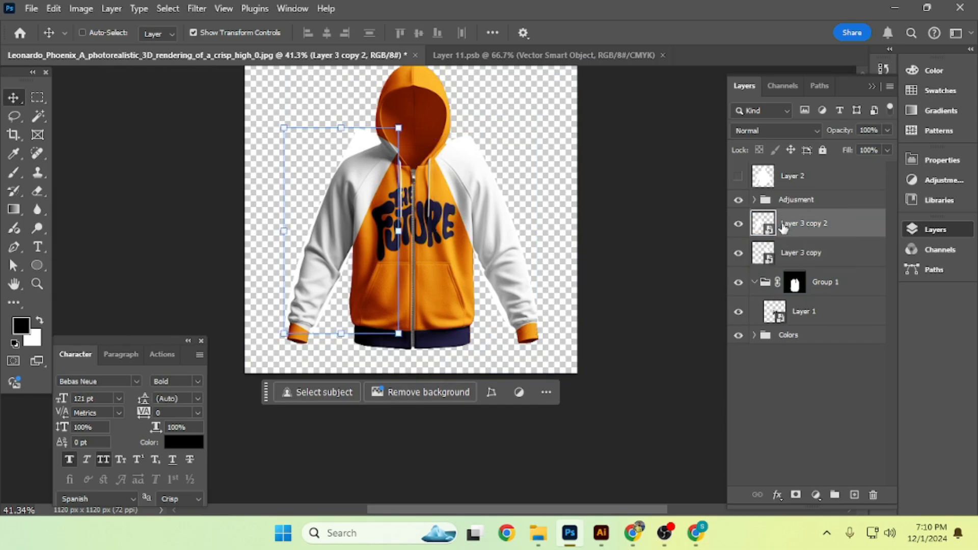
pyautogui.hotkey('ctrl', 't')
pyautogui.click(642, 32)
pyautogui.scroll(3, 387, 193)
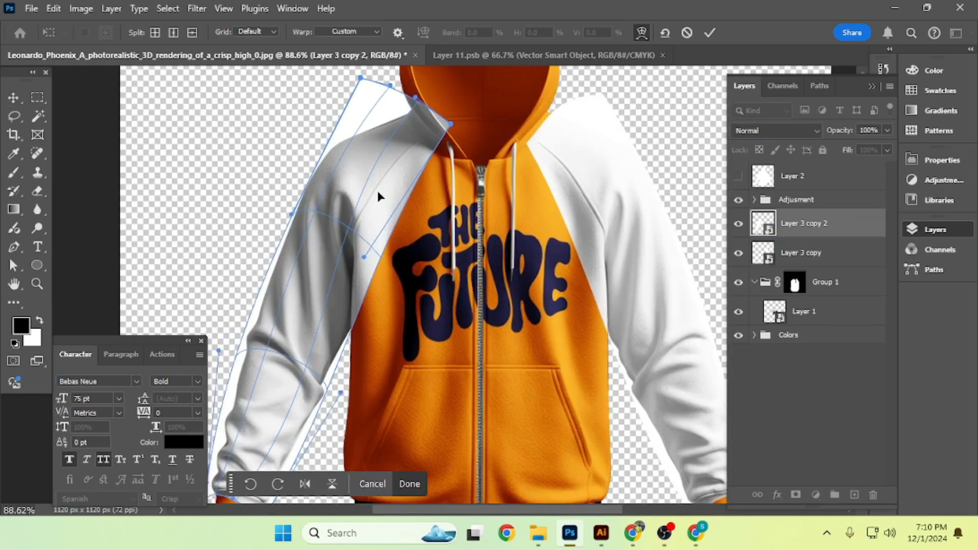
pyautogui.moveTo(378, 196); pyautogui.dragTo(378, 208)
pyautogui.moveTo(333, 349); pyautogui.dragTo(343, 339)
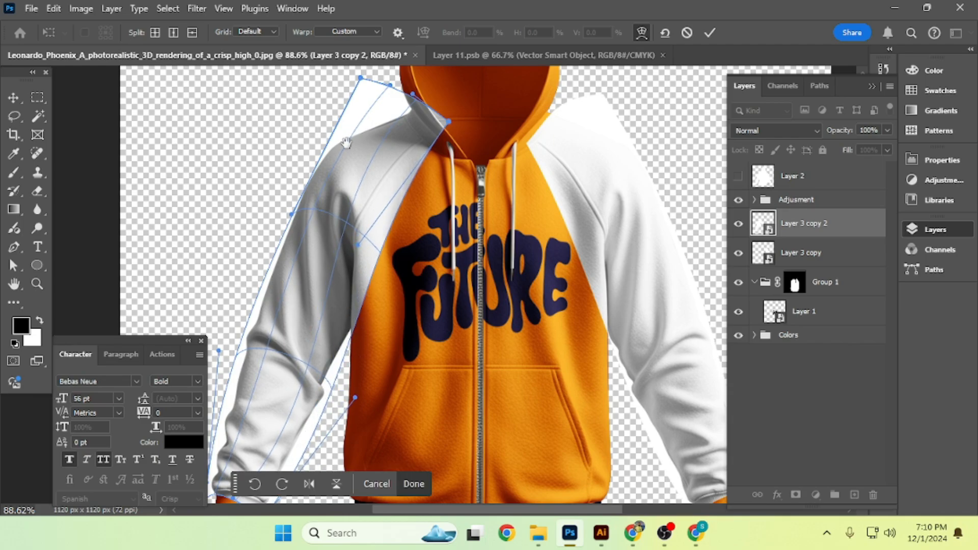
# Pull the warp's upper outer corner of Layer 3 copy 2 in toward the left-hand shoulder, curve the outer edge and apply the warp
pyautogui.moveTo(369, 139); pyautogui.dragTo(373, 149)
pyautogui.moveTo(335, 176); pyautogui.dragTo(340, 181)
pyautogui.moveTo(441, 131); pyautogui.dragTo(404, 106)
pyautogui.moveTo(356, 175); pyautogui.dragTo(330, 157)
pyautogui.moveTo(320, 204); pyautogui.dragTo(328, 202)
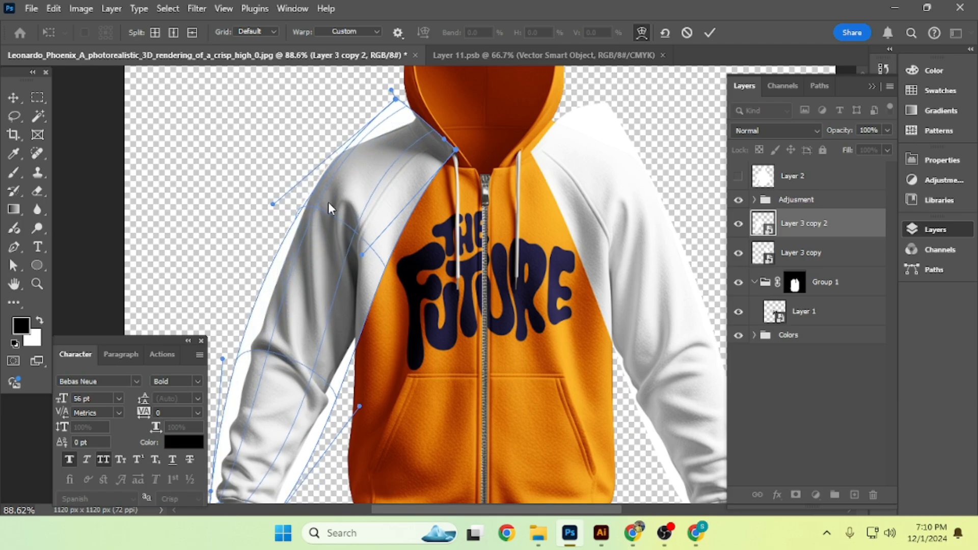
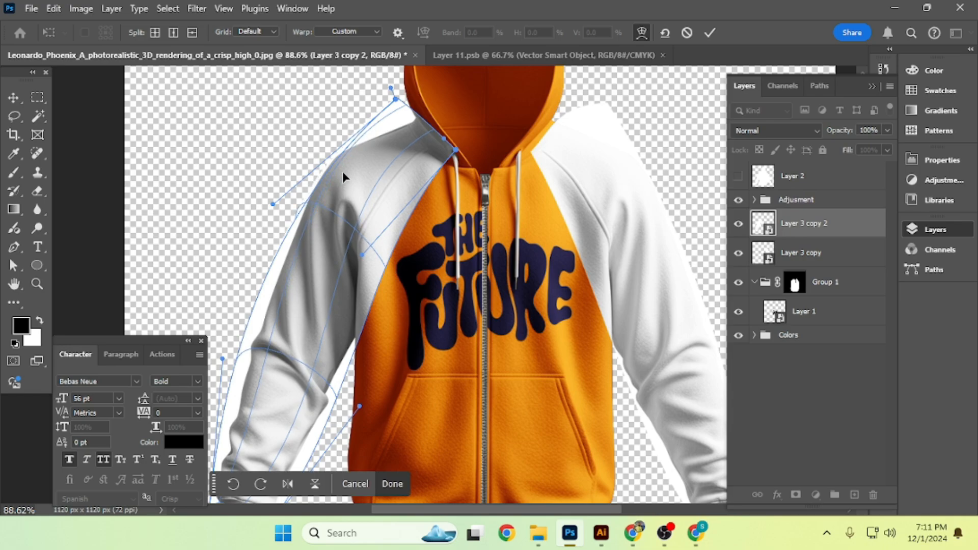
pyautogui.moveTo(343, 171)
pyautogui.mouseDown()
pyautogui.moveTo(350, 175)
pyautogui.moveTo(330, 163)
pyautogui.mouseUp()
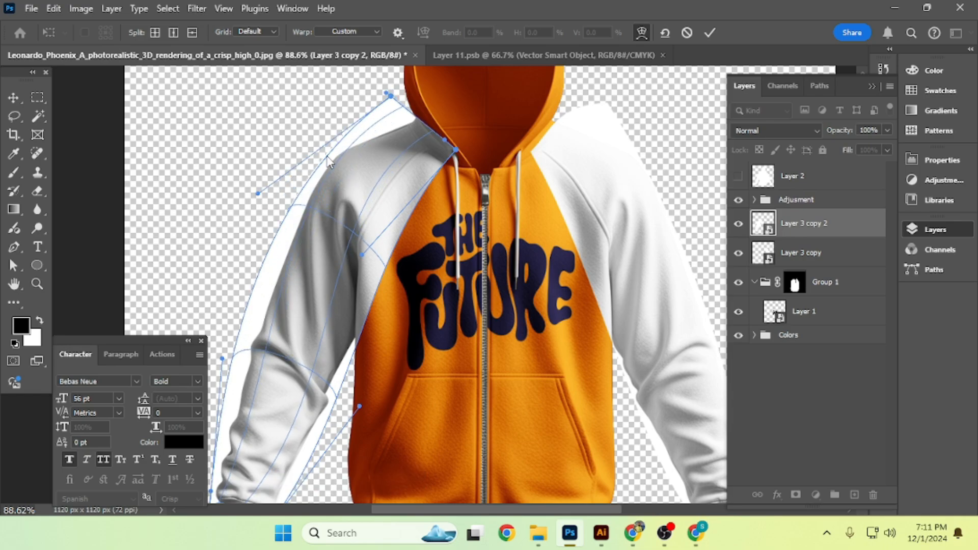
pyautogui.scroll(-3, 353, 185)
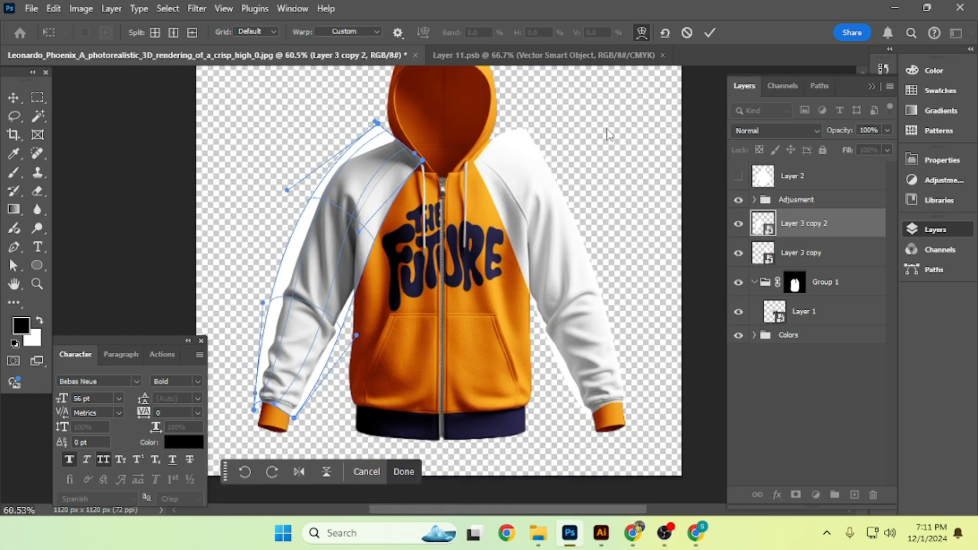
pyautogui.click(709, 33)
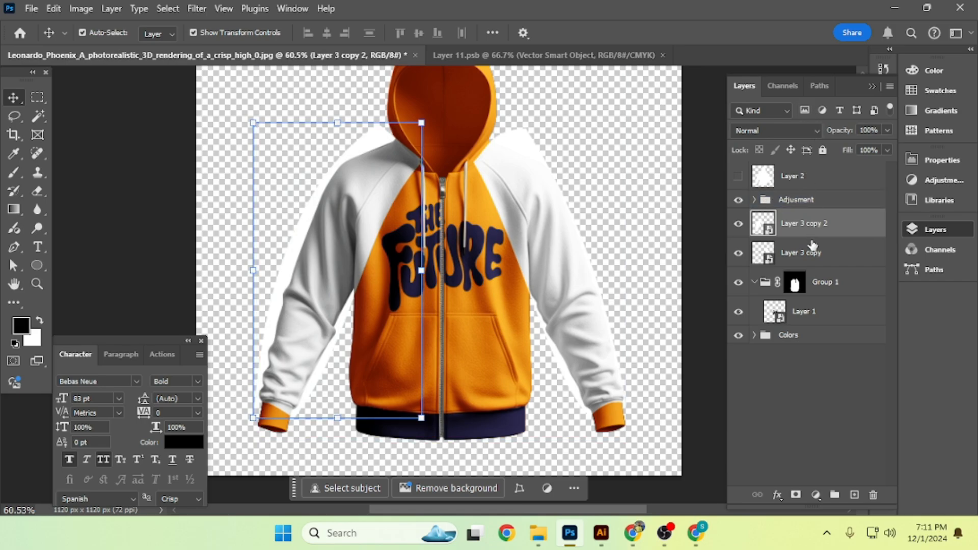
# Group both sleeve smart objects and mask the group with the Sleeve path selection intersected with Layer 2's outline
pyautogui.hotkey('ctrl', 'g')
pyautogui.click(821, 86)
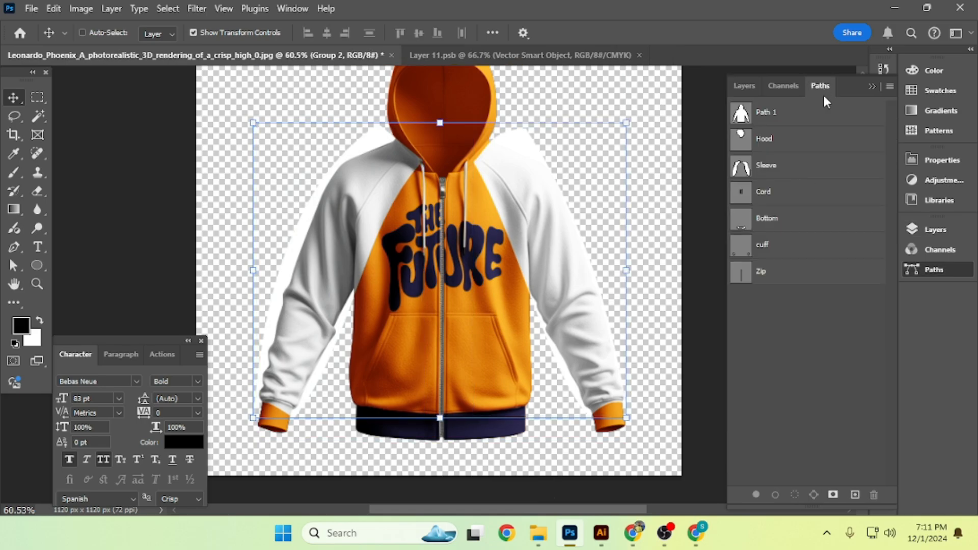
pyautogui.keyDown('ctrl'); pyautogui.click(753, 168); pyautogui.keyUp('ctrl')
pyautogui.click(745, 85)
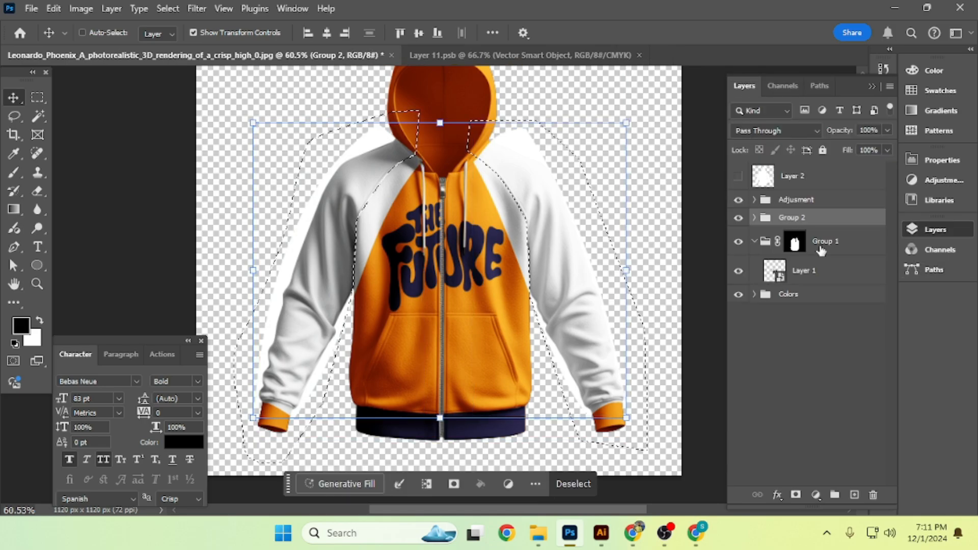
pyautogui.keyDown('ctrl'); pyautogui.click(761, 178); pyautogui.keyUp('ctrl')
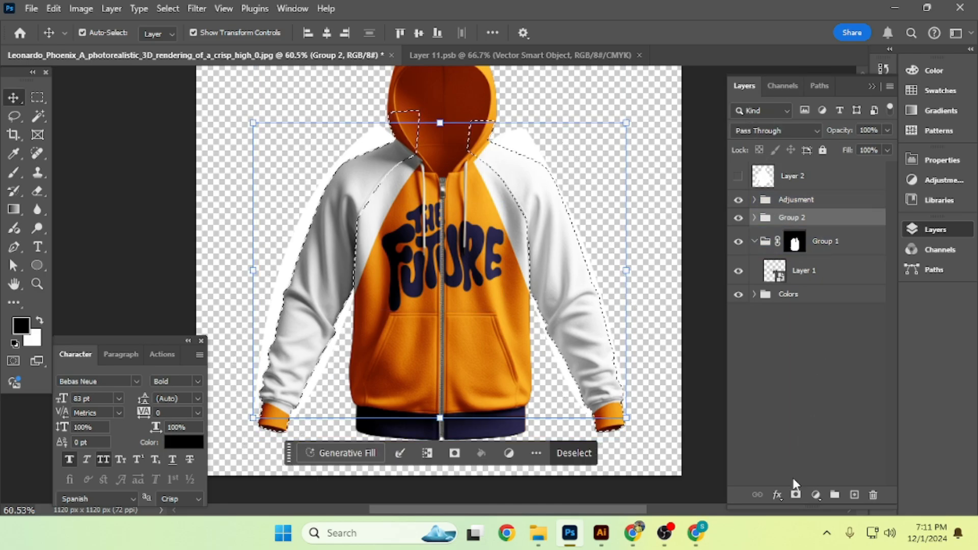
pyautogui.click(796, 494)
pyautogui.scroll(2, 397, 263)
pyautogui.scroll(-3, 397, 264)
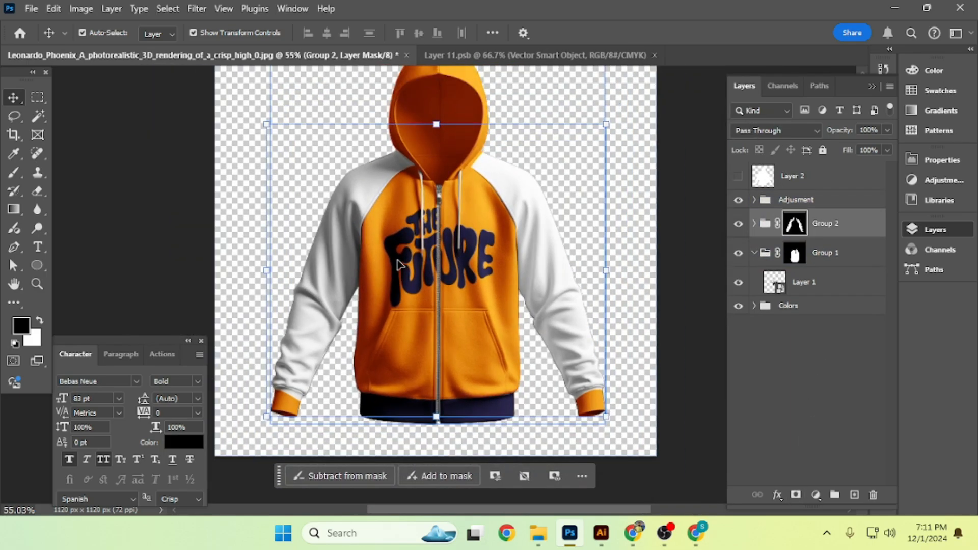
# Expand Group 2 and open the contents of the Layer 3 copy 2 smart object for editing
pyautogui.click(755, 223)
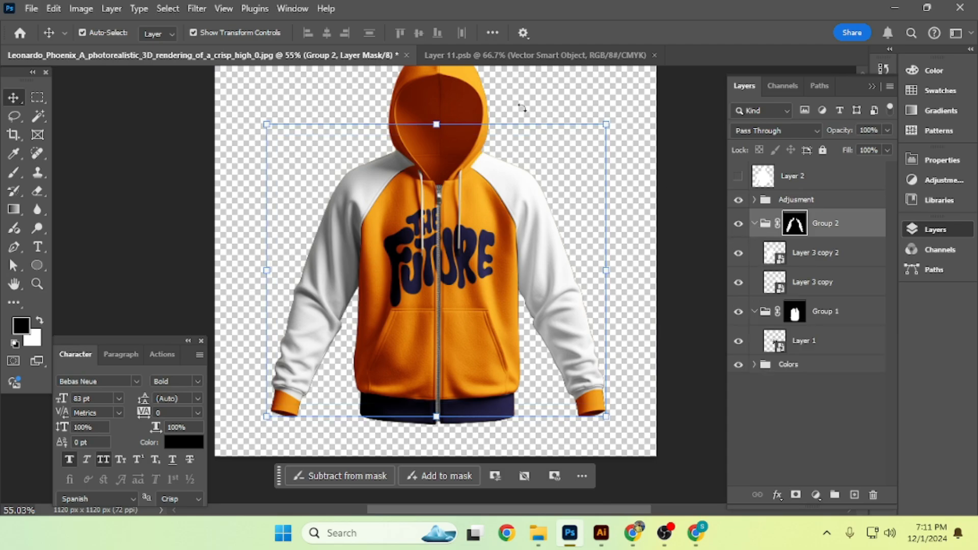
pyautogui.click(527, 56)
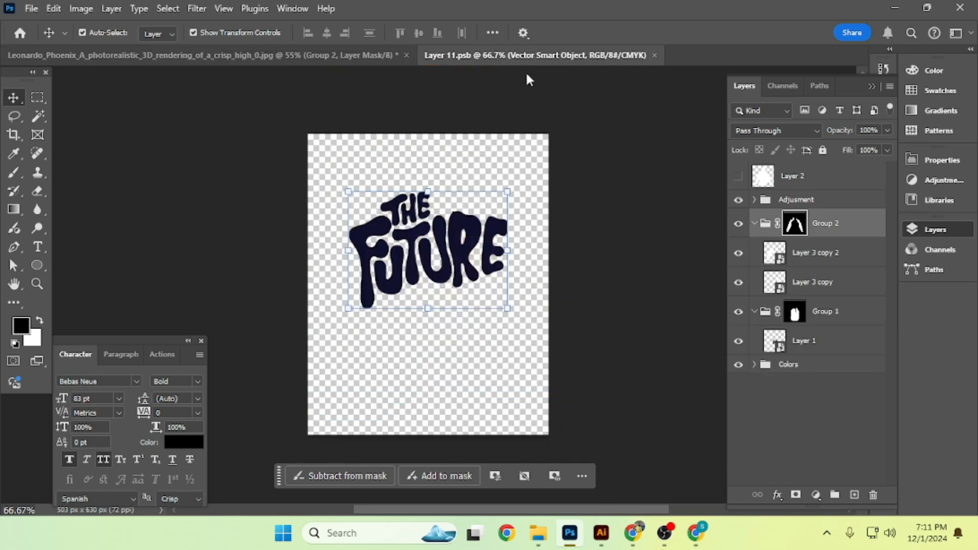
pyautogui.click(387, 57)
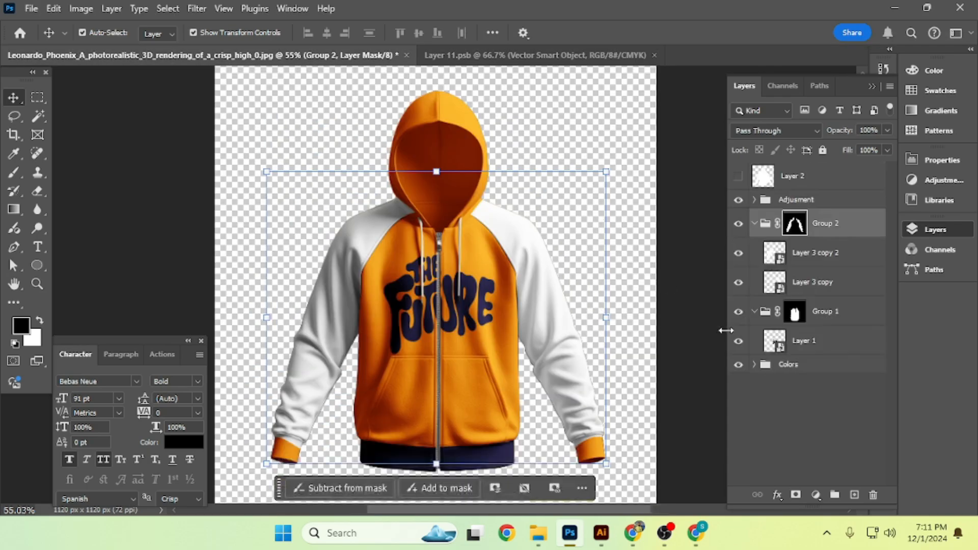
pyautogui.doubleClick(774, 253)
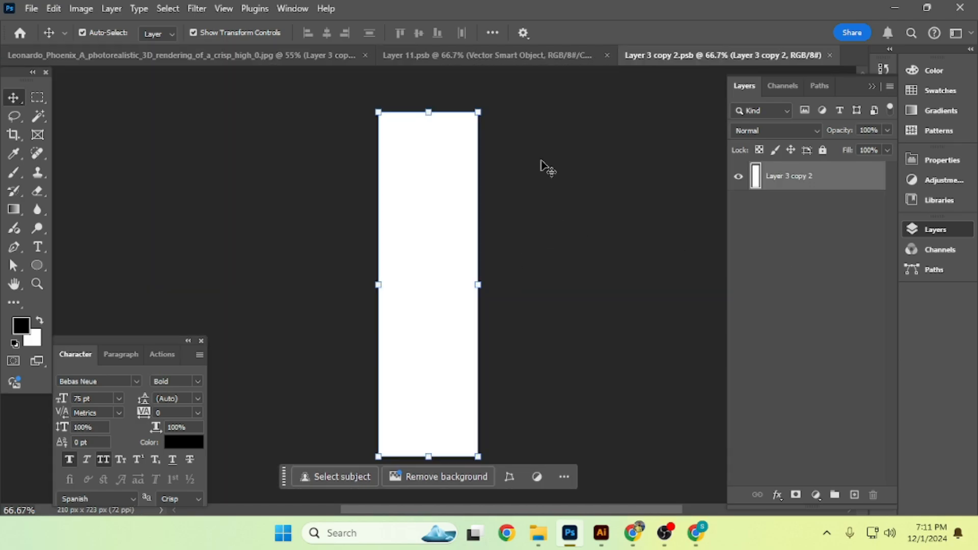
# Place the freepik-lilo-stitch birthday card image from the Downloads folder into the Layer 3 copy 2 smart object
pyautogui.click(539, 533)
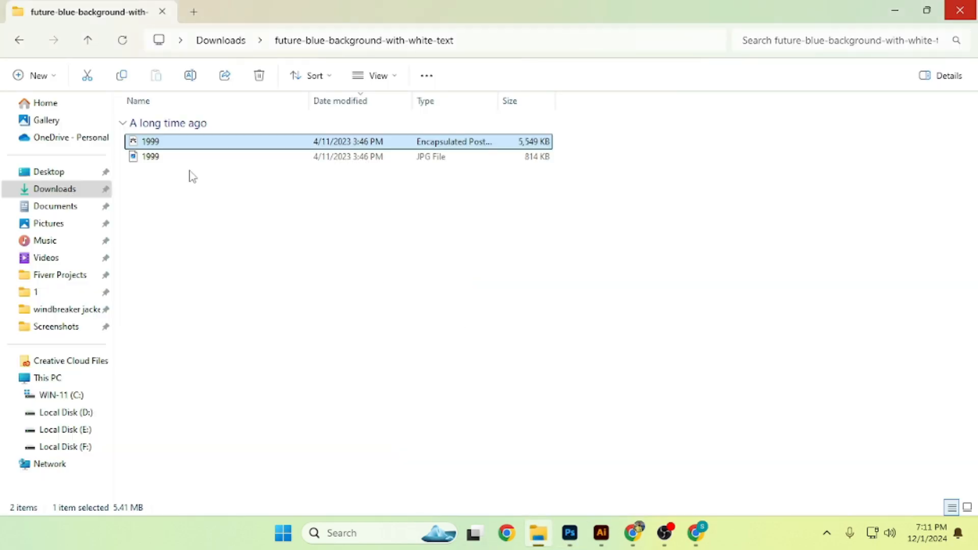
pyautogui.click(57, 207)
pyautogui.click(57, 191)
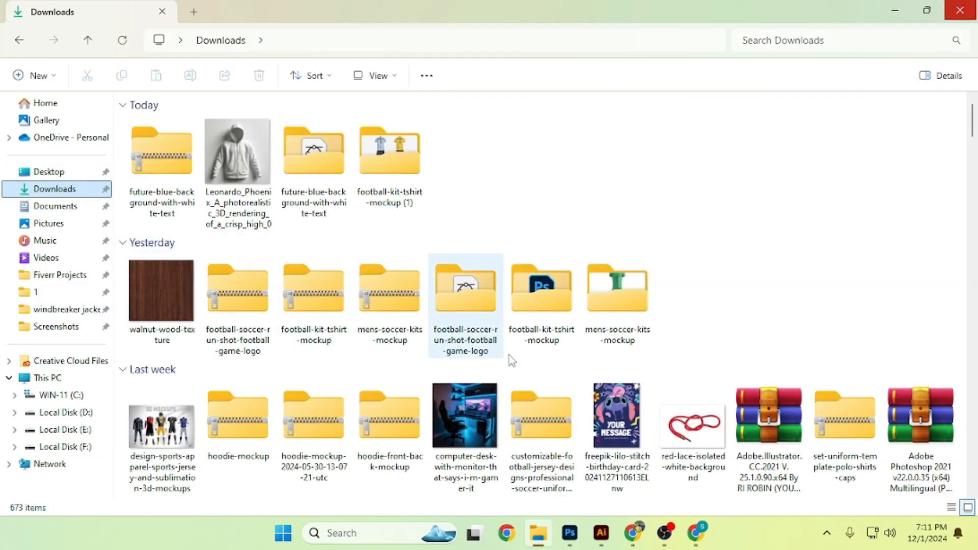
pyautogui.moveTo(613, 408); pyautogui.dragTo(570, 537)
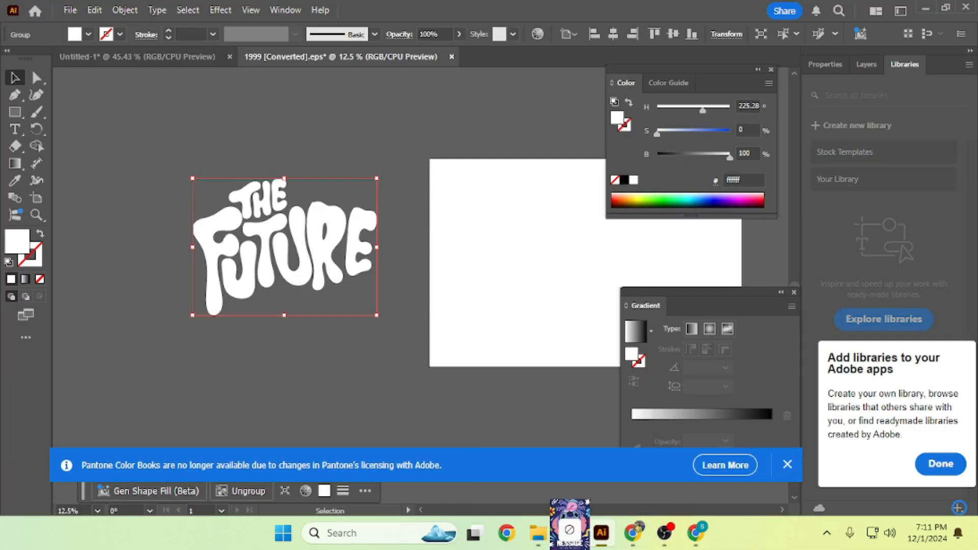
pyautogui.click(574, 538)
pyautogui.click(538, 533)
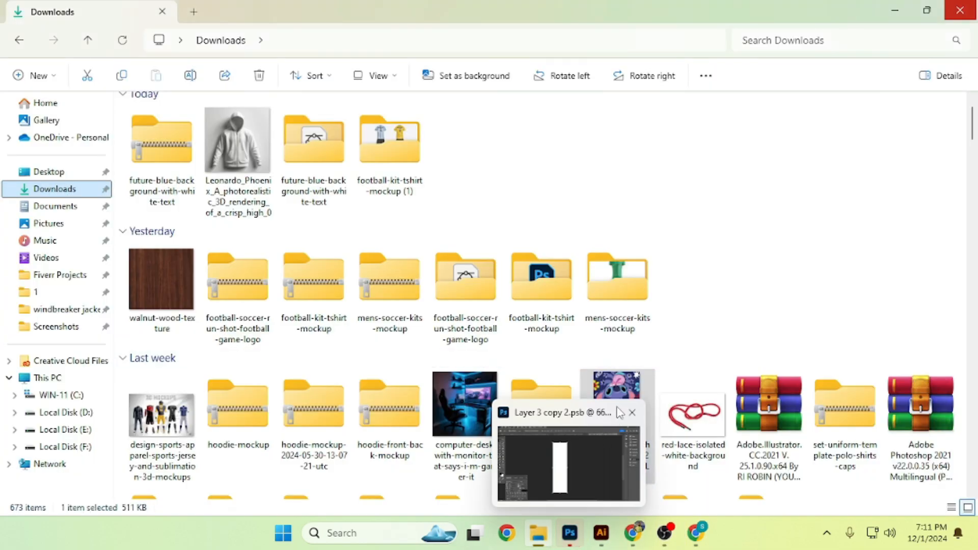
pyautogui.moveTo(621, 387); pyautogui.dragTo(453, 350)
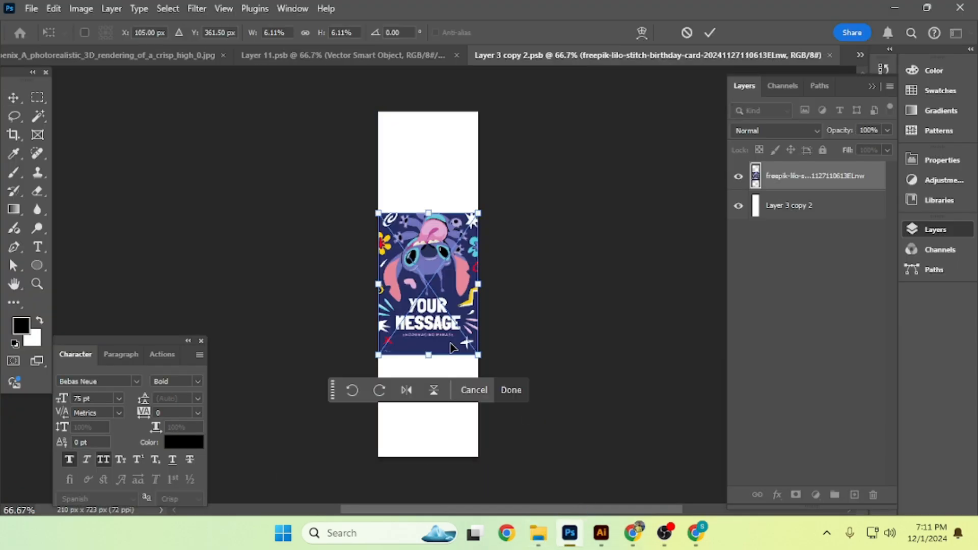
pyautogui.press('Return')
# Enlarge the birthday card artwork from its left edge to cover the whole canvas, save it, and inspect the sleeve in the hoodie mockup
pyautogui.hotkey('ctrl', 't')
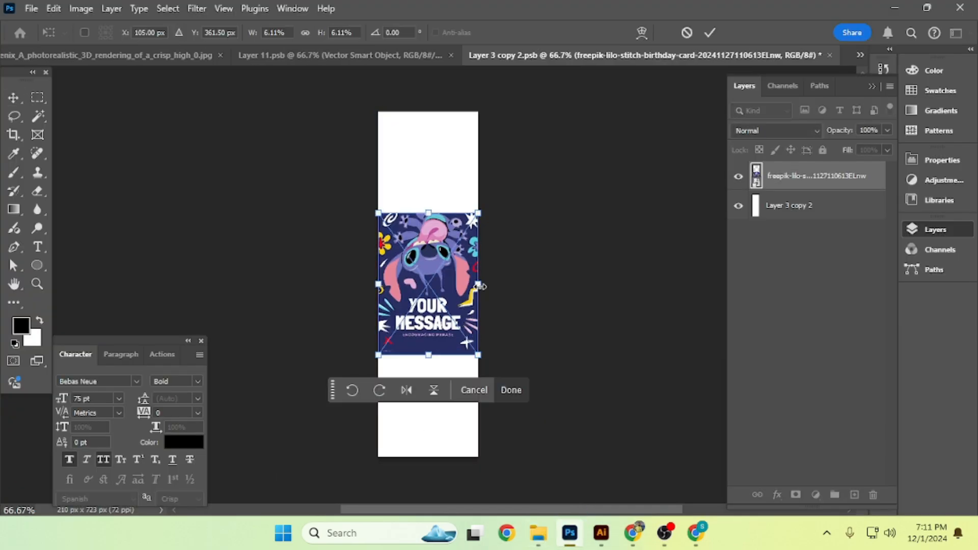
pyautogui.moveTo(481, 286); pyautogui.dragTo(726, 292)
pyautogui.press('Return')
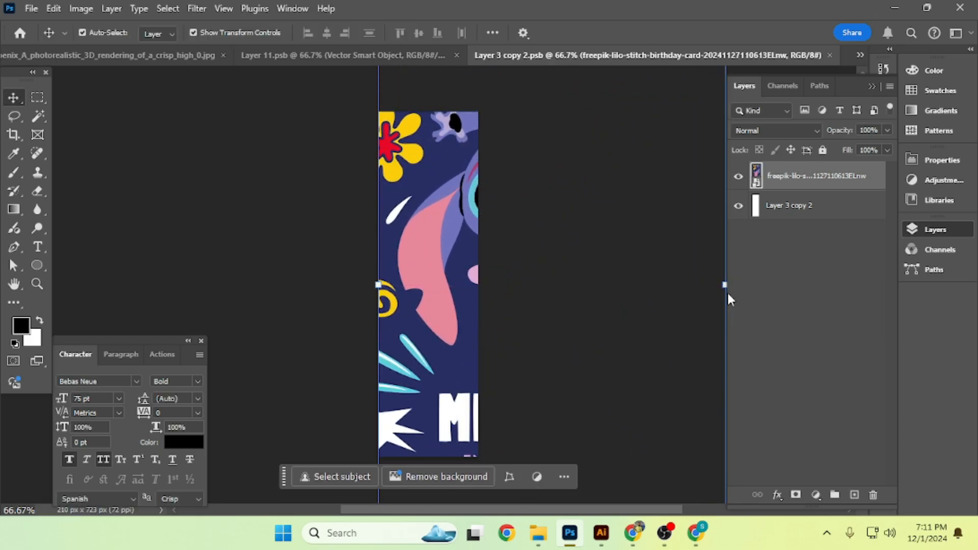
pyautogui.click(350, 53)
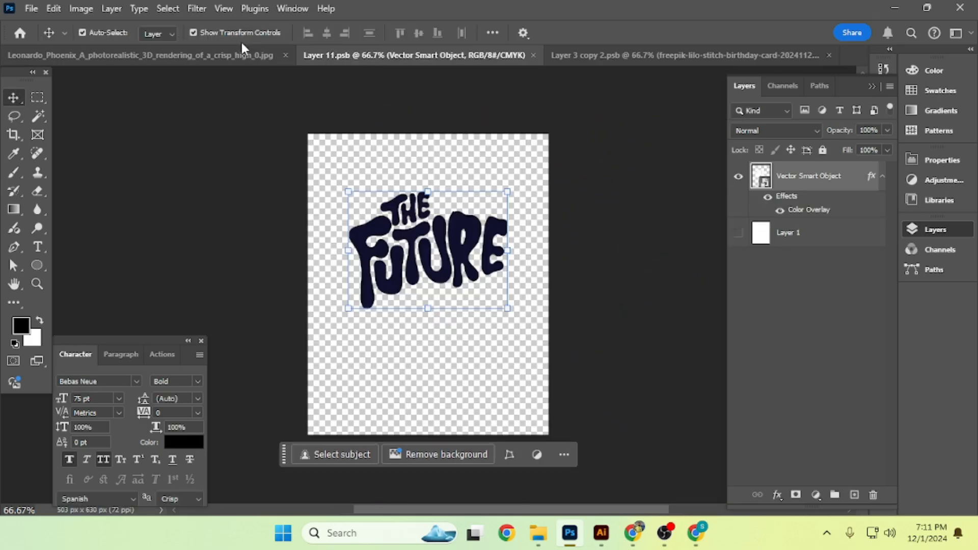
pyautogui.click(243, 53)
pyautogui.scroll(1, 306, 285)
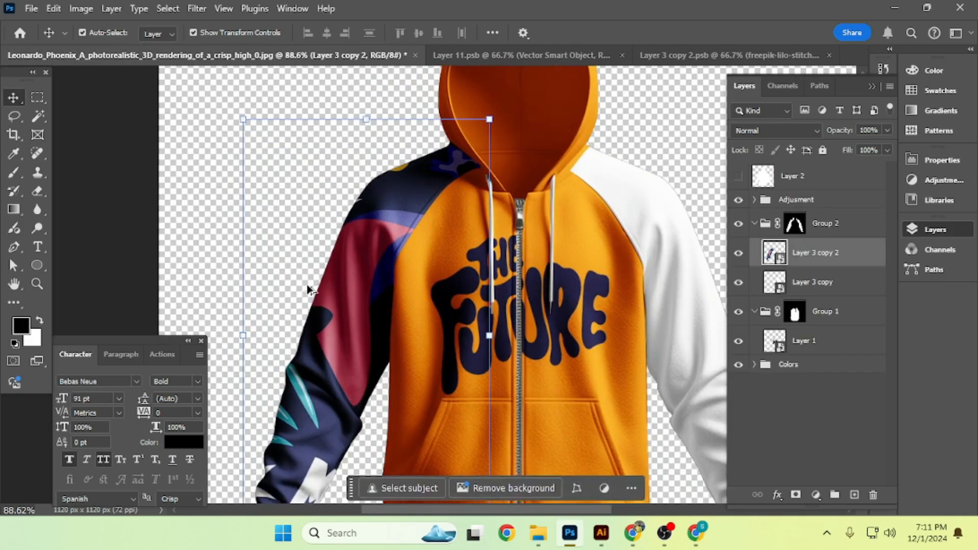
pyautogui.scroll(-3, 306, 285)
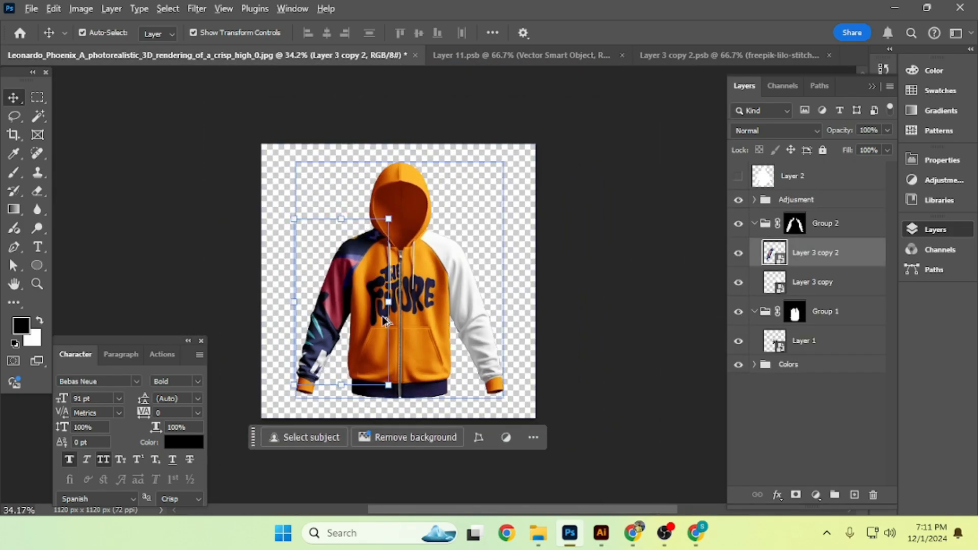
pyautogui.scroll(3, 359, 314)
pyautogui.scroll(-2, 320, 336)
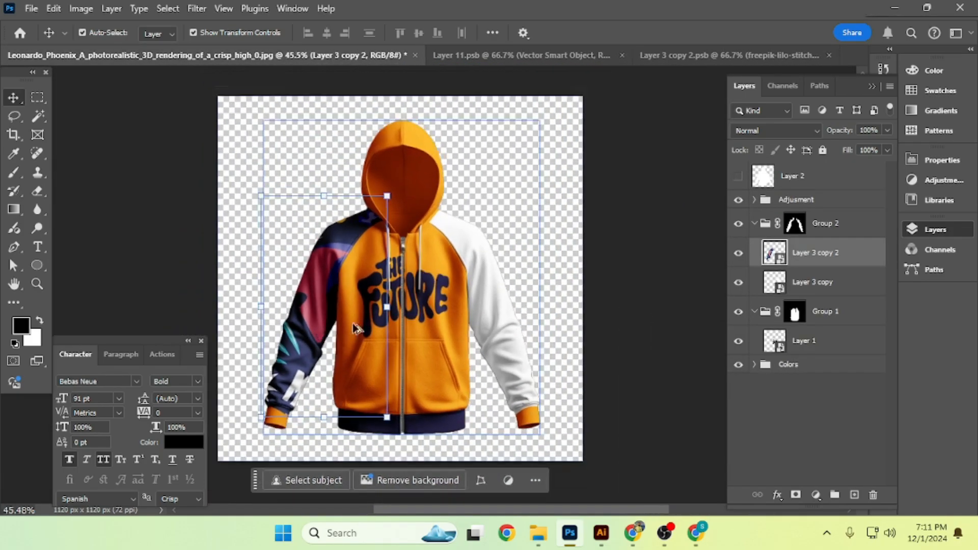
# Open the Layer 3 copy smart object's contents and paste the THE FUTURE lettering from Layer 11.psb into it
pyautogui.doubleClick(774, 281)
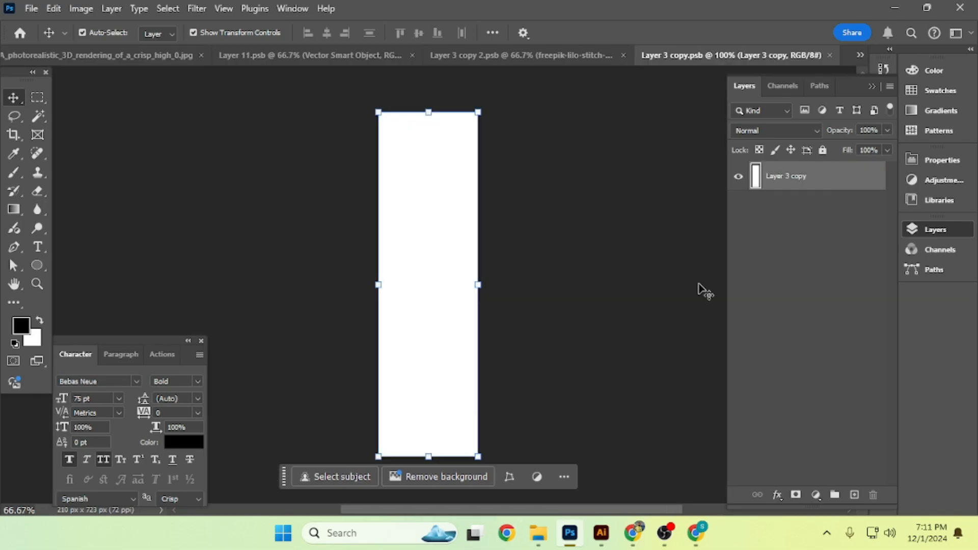
pyautogui.click(527, 58)
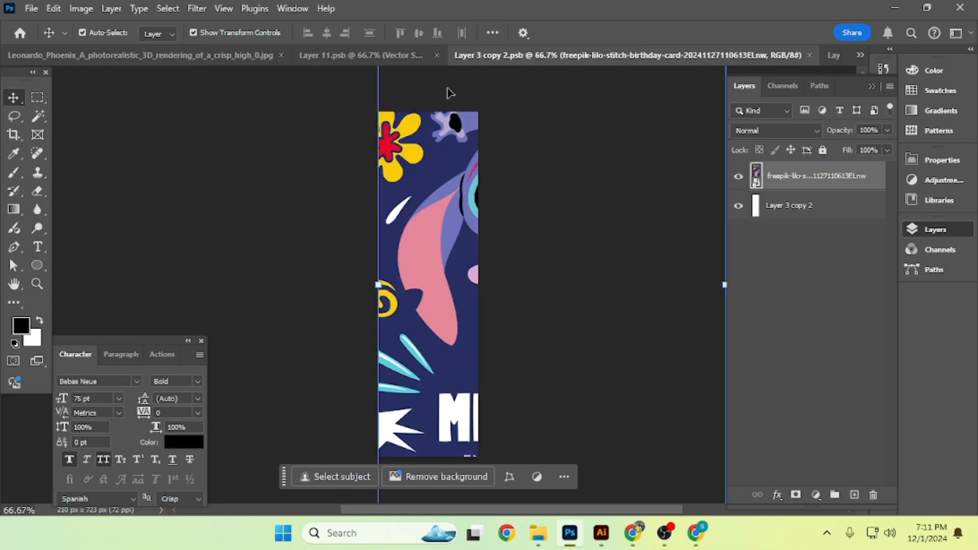
pyautogui.click(362, 56)
pyautogui.click(607, 55)
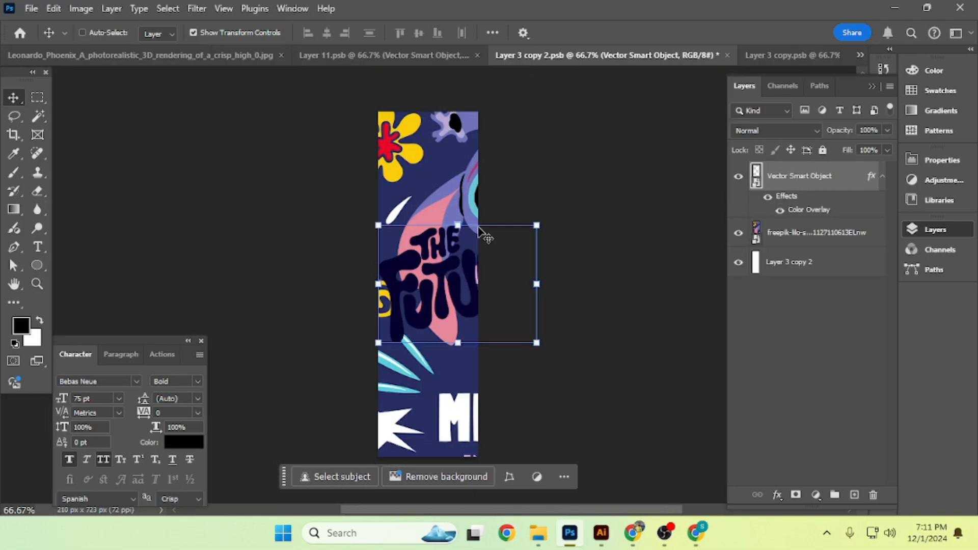
pyautogui.click(809, 55)
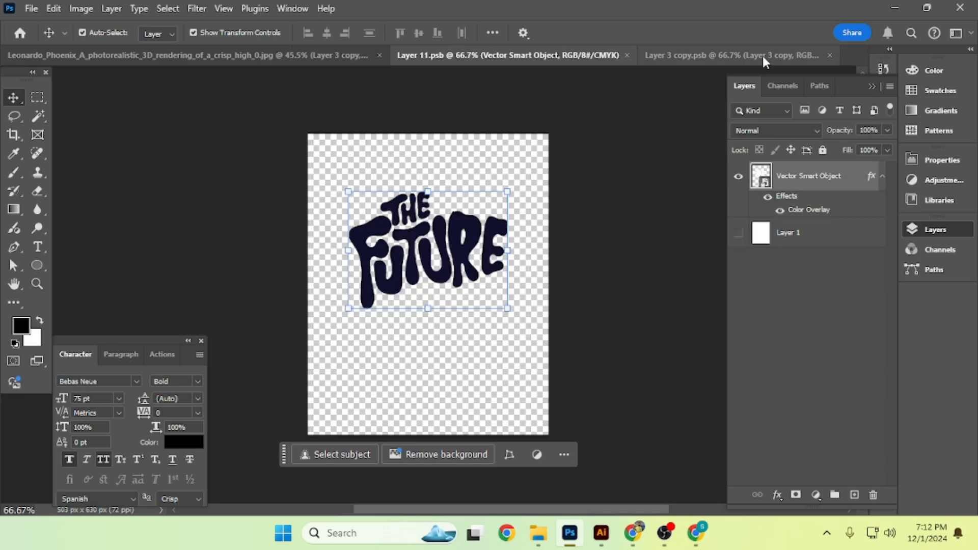
pyautogui.click(762, 56)
pyautogui.hotkey('ctrl', 'v')
# Scale the pasted THE FUTURE lettering down to about 8.19% and hide the white Layer 3 copy background
pyautogui.hotkey('ctrl', 't')
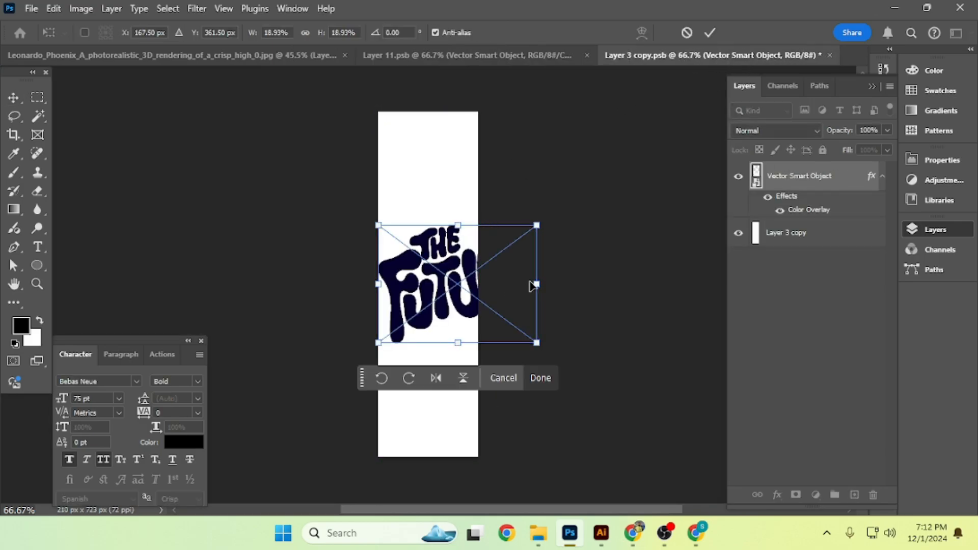
pyautogui.moveTo(536, 282); pyautogui.dragTo(450, 280)
pyautogui.press('Return')
pyautogui.click(738, 232)
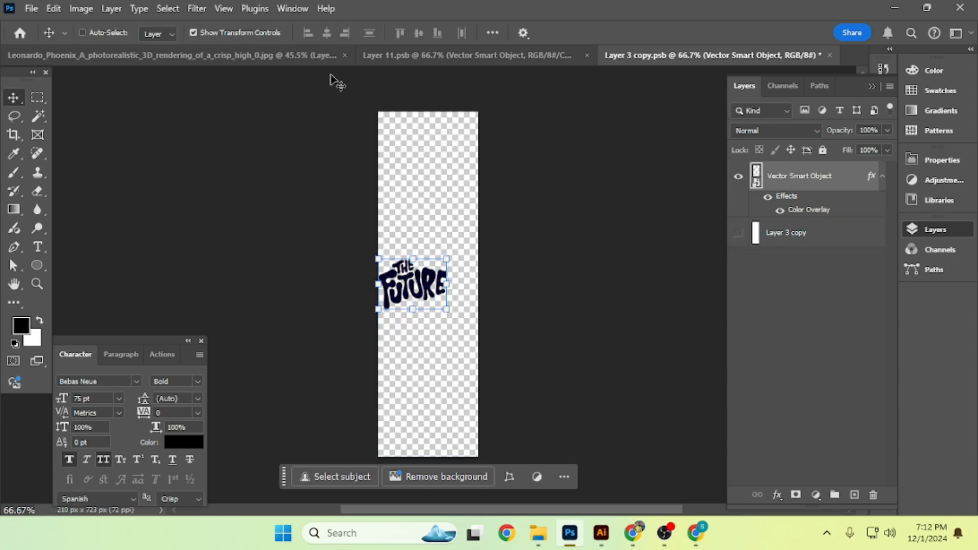
# Center the lettering horizontally on the canvas, move it into the upper third, save, and check it on the hoodie
pyautogui.hotkey('ctrl', 'a')
pyautogui.click(322, 35)
pyautogui.hotkey('ctrl', 'd')
pyautogui.hotkey('ctrl', 't')
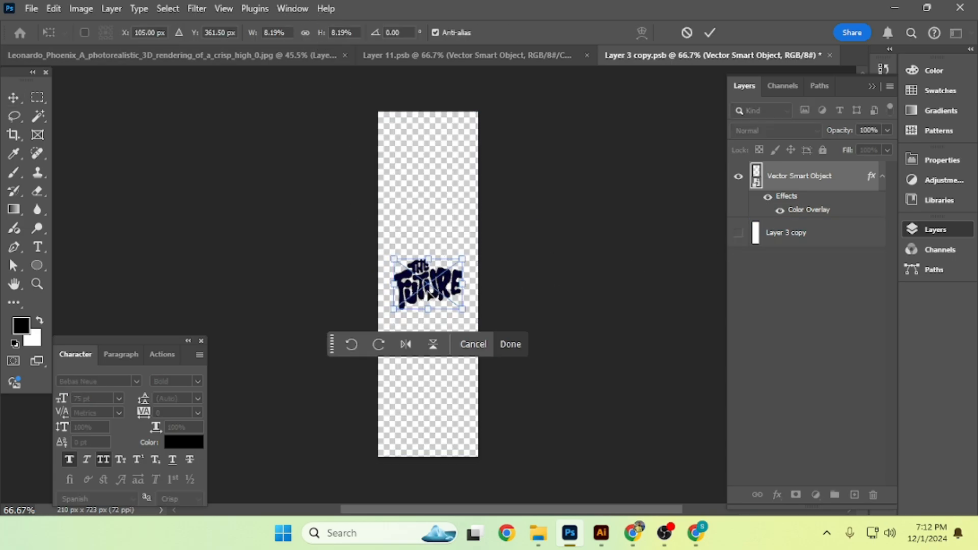
pyautogui.moveTo(428, 250); pyautogui.dragTo(428, 167)
pyautogui.press('Return')
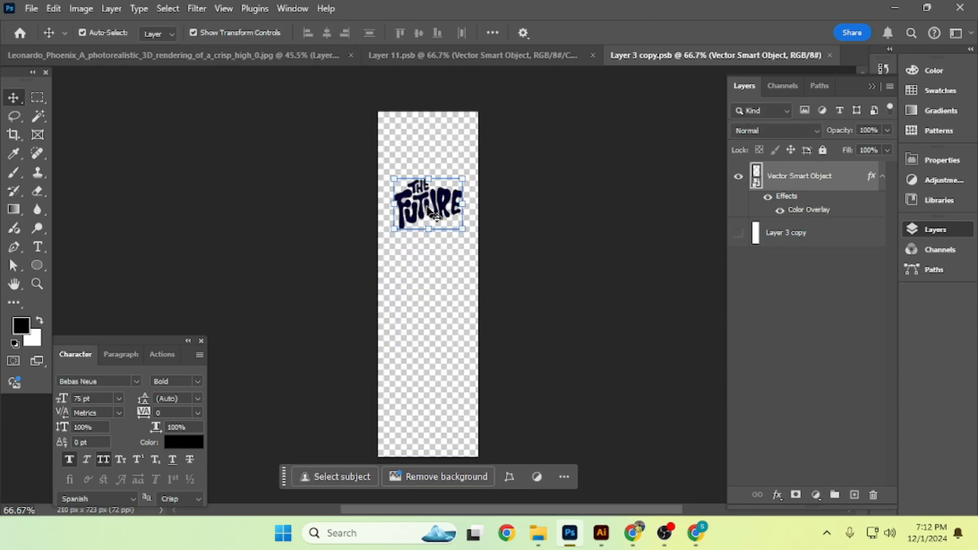
pyautogui.click(290, 53)
pyautogui.hotkey('ctrl', '0')
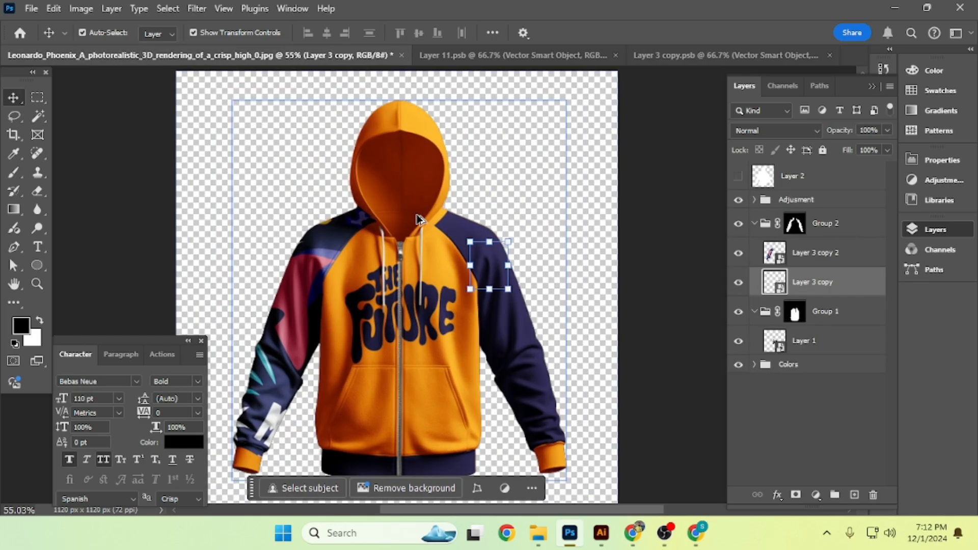
# Move the sleeve lettering down toward mid-canvas, turn off its layer effects, save, and inspect the white lettering on the sleeve
pyautogui.click(737, 53)
pyautogui.moveTo(459, 214); pyautogui.dragTo(458, 268)
pyautogui.press('Return')
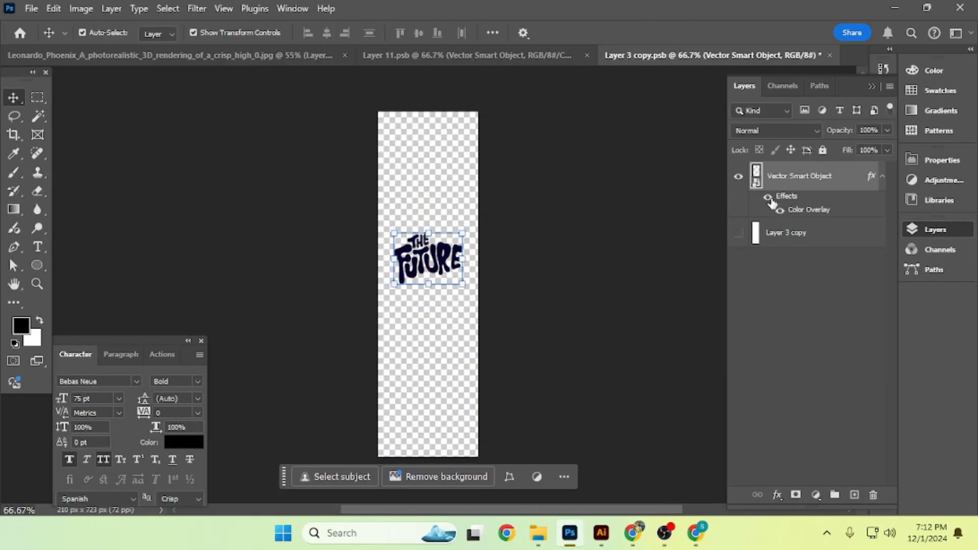
pyautogui.click(767, 198)
pyautogui.hotkey('ctrl', 's')
pyautogui.click(263, 53)
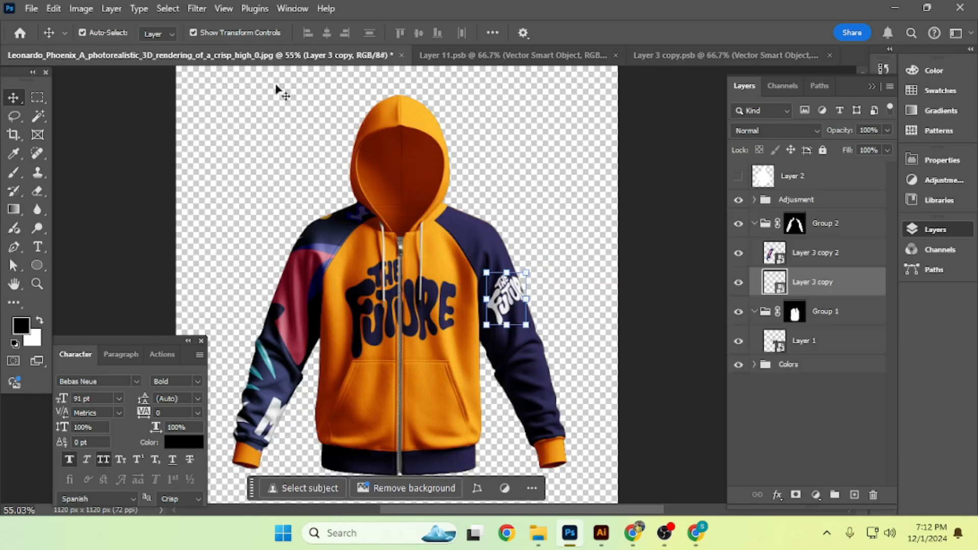
pyautogui.scroll(3, 363, 203)
pyautogui.scroll(-2, 377, 222)
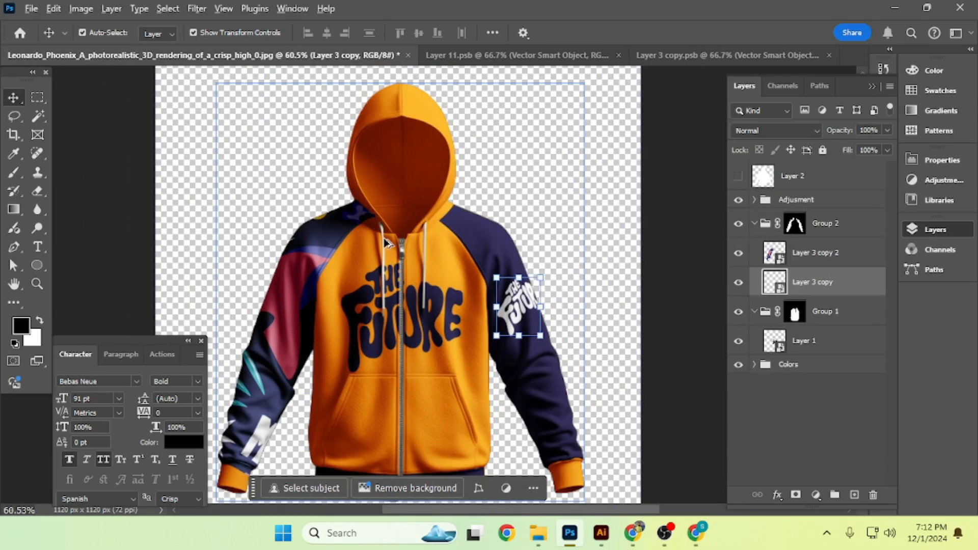
pyautogui.scroll(3, 476, 350)
pyautogui.scroll(-2, 463, 309)
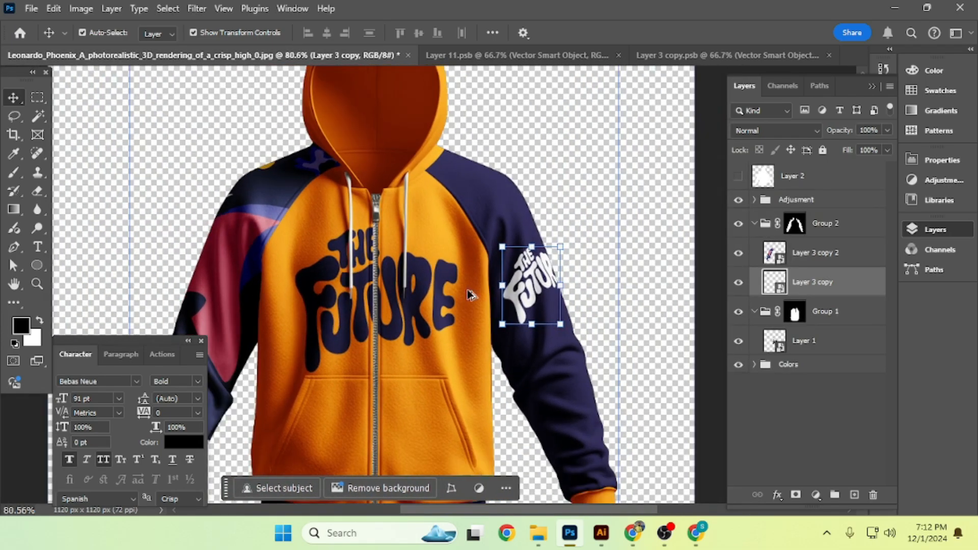
# Shift the white lettering slightly upward in the Layer 3 copy contents and return to the hoodie mockup
pyautogui.click(696, 55)
pyautogui.moveTo(441, 261); pyautogui.dragTo(430, 236)
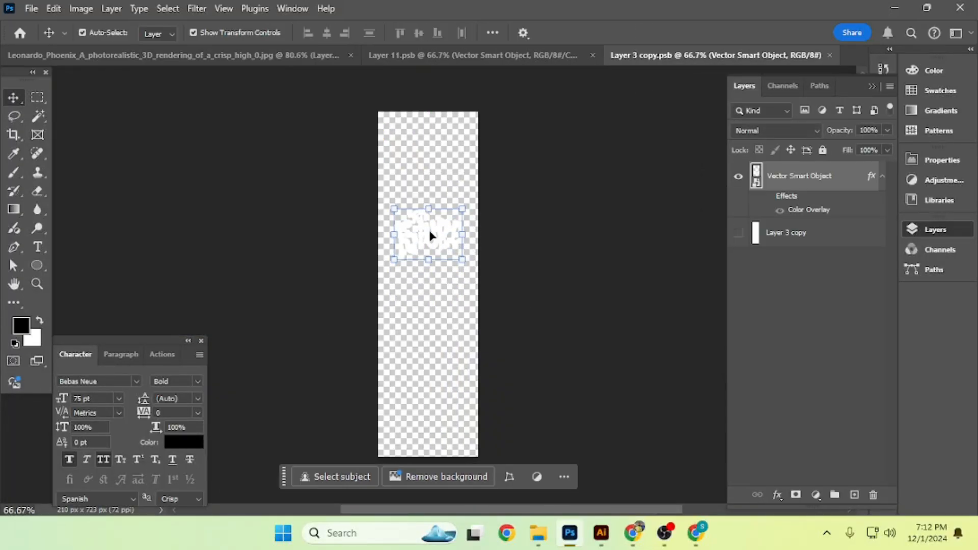
pyautogui.click(294, 57)
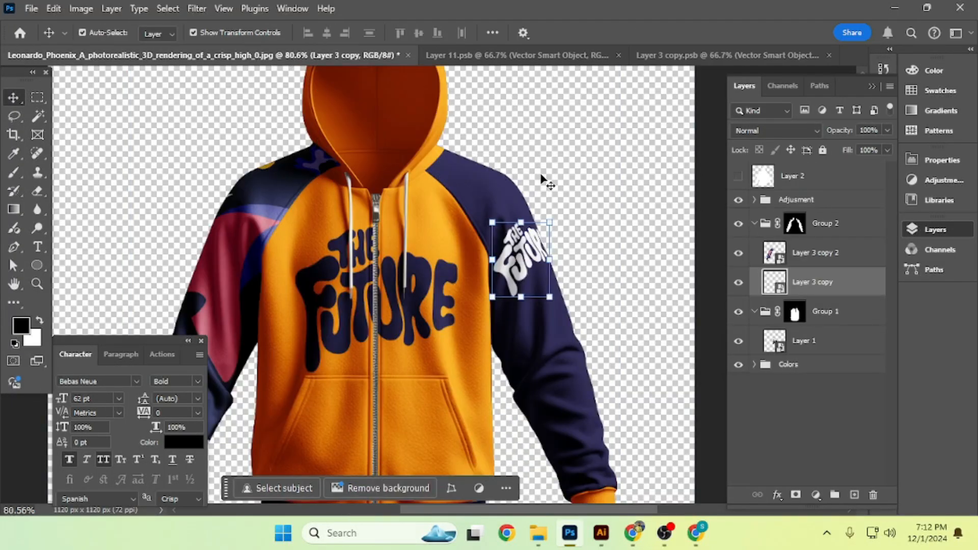
# Rotate the sleeve lettering a quarter turn clockwise, enlarge it to nearly the canvas width, save, and check it on the hoodie
pyautogui.click(681, 53)
pyautogui.scroll(-1, 465, 250)
pyautogui.hotkey('ctrl', 't')
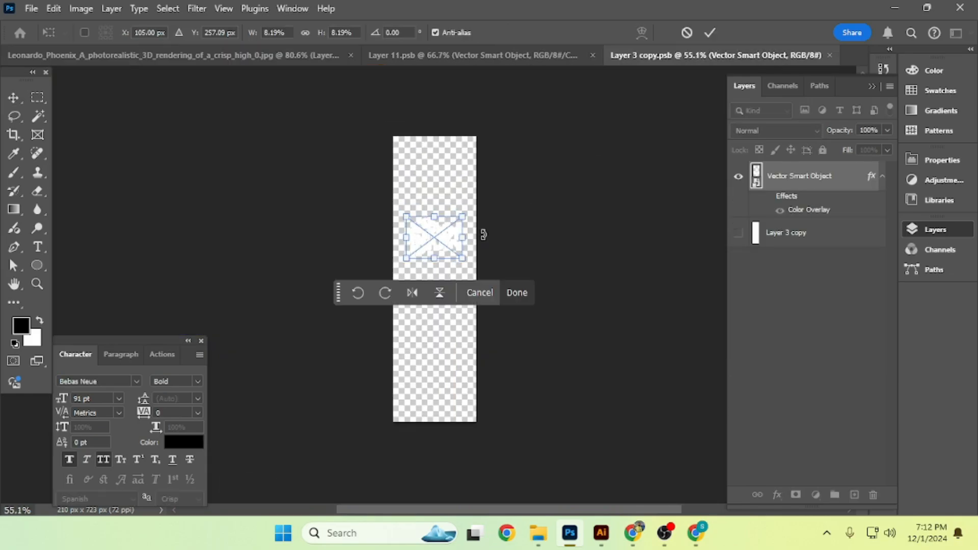
pyautogui.moveTo(479, 235); pyautogui.dragTo(444, 308)
pyautogui.moveTo(434, 265); pyautogui.dragTo(435, 302)
pyautogui.moveTo(438, 262); pyautogui.dragTo(436, 277)
pyautogui.press('Return')
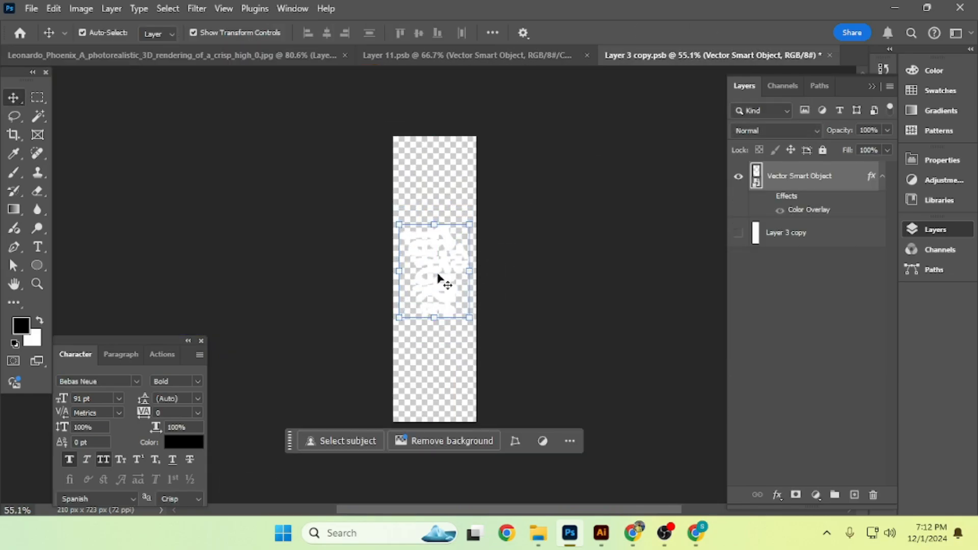
pyautogui.click(289, 51)
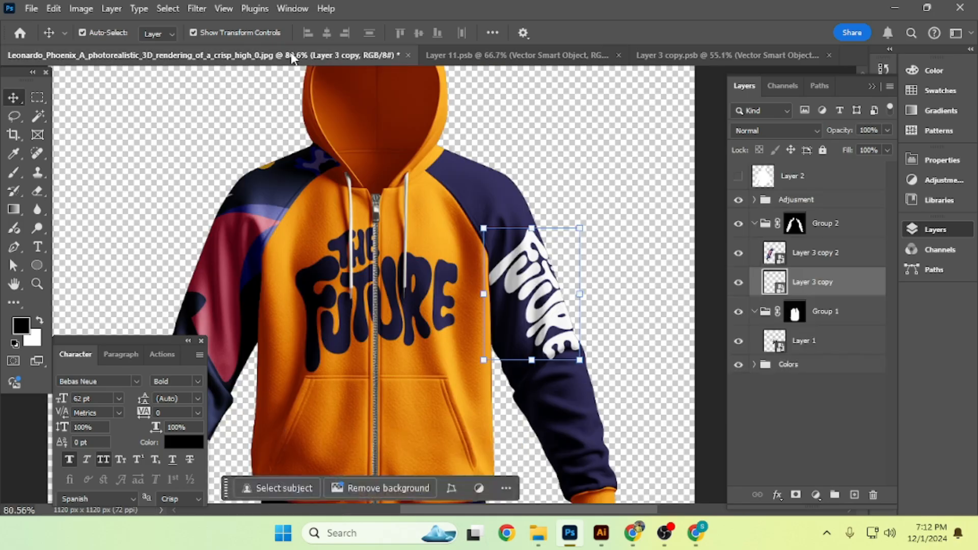
pyautogui.scroll(-2, 328, 169)
pyautogui.scroll(3, 328, 169)
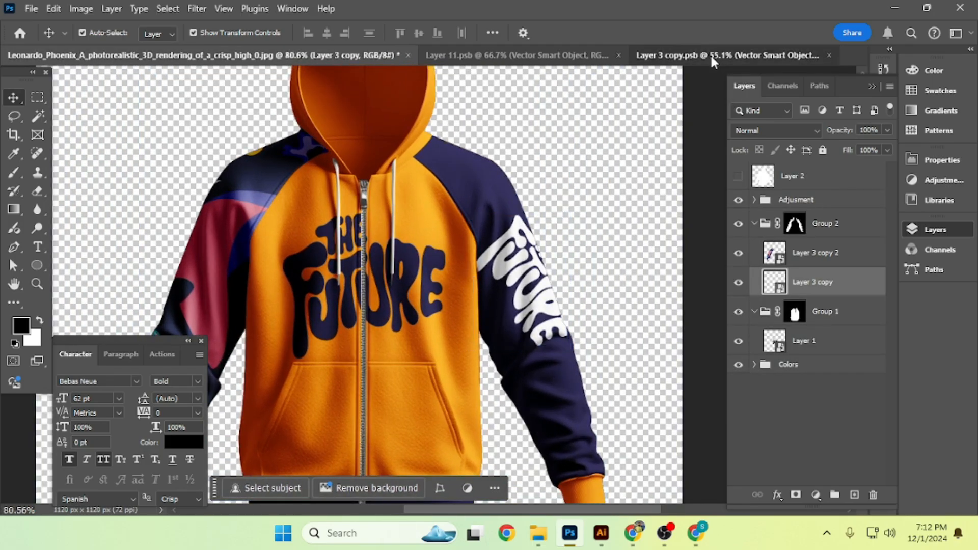
# Enlarge the rotated lettering down to the canvas's lower edge, save the smart object, and inspect the sleeve in the mockup
pyautogui.click(712, 55)
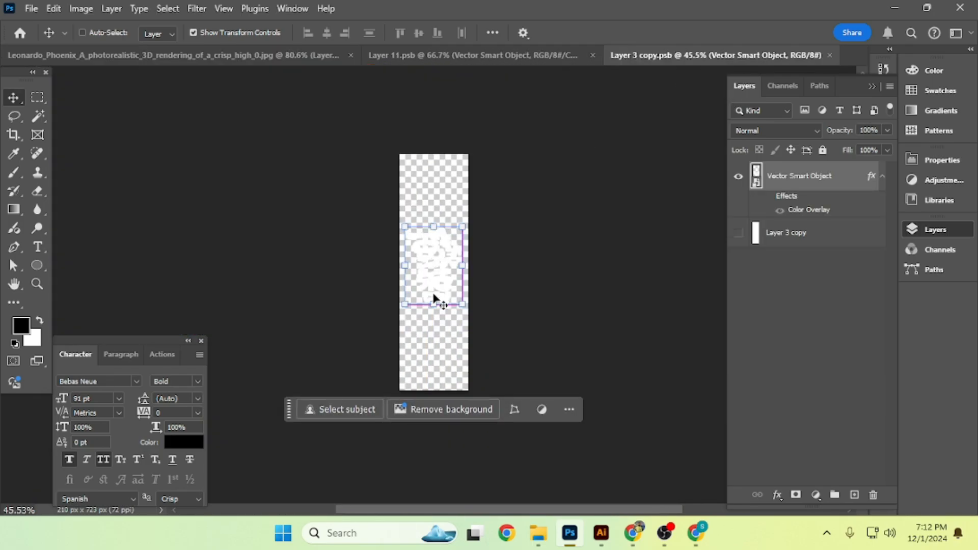
pyautogui.hotkey('ctrl', 't')
pyautogui.moveTo(434, 305); pyautogui.dragTo(431, 390)
pyautogui.press('Return')
pyautogui.hotkey('ctrl', 's')
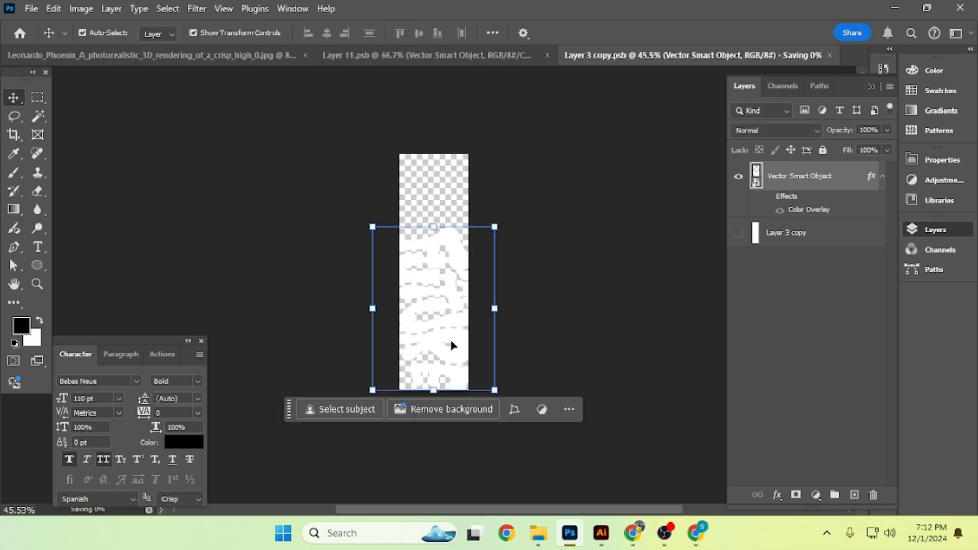
pyautogui.click(285, 56)
pyautogui.scroll(-3, 361, 180)
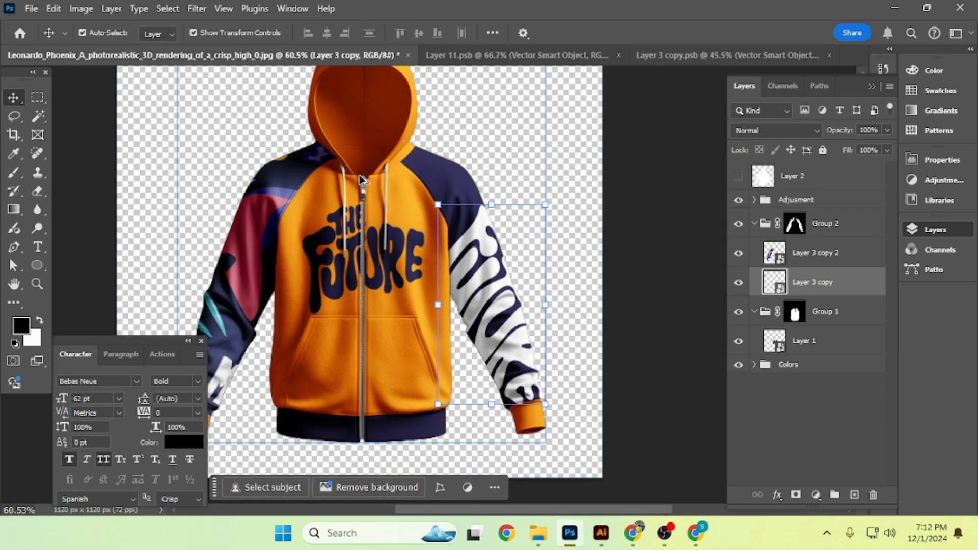
pyautogui.moveTo(368, 212); pyautogui.dragTo(360, 164)
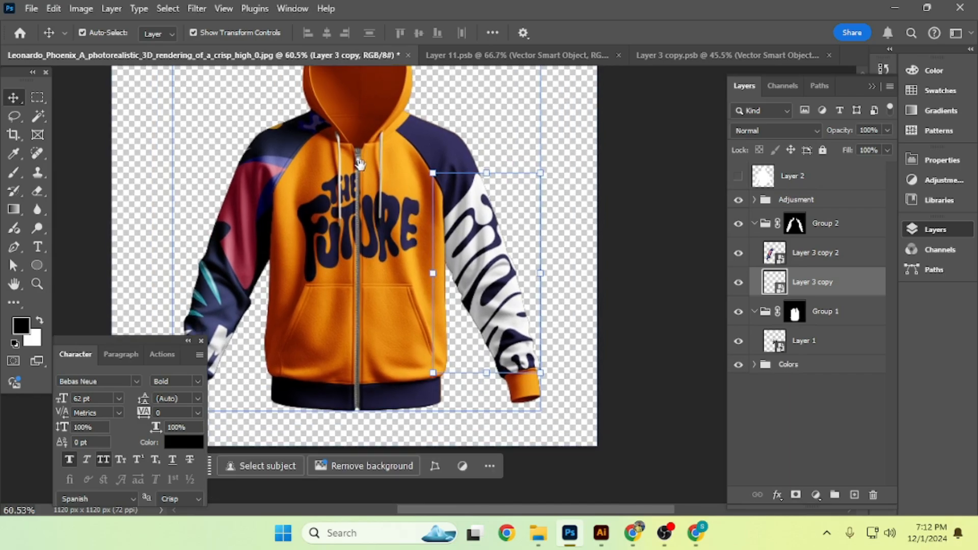
pyautogui.scroll(3, 363, 167)
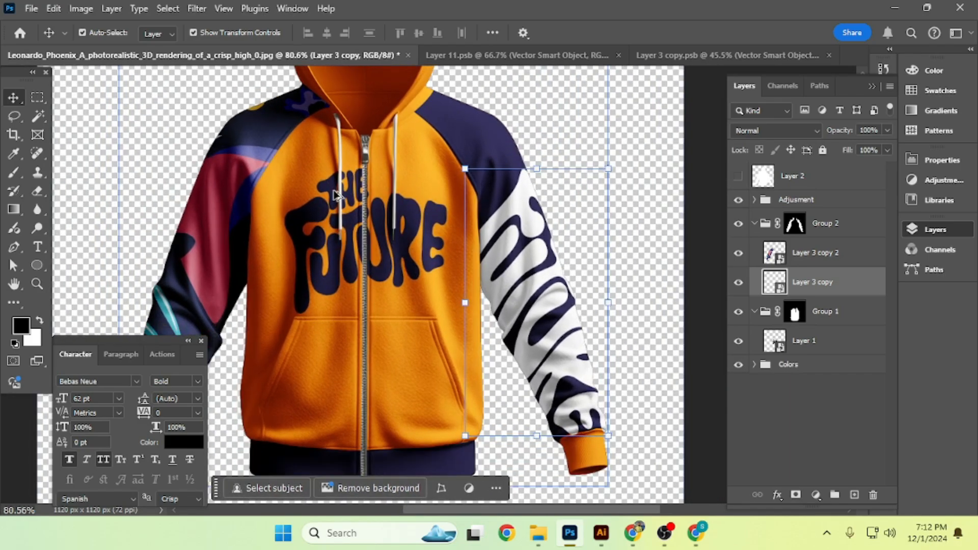
# Enlarge the white sleeve lettering up to the canvas's upper edge, save the smart object, and inspect the sleeve in the mockup
pyautogui.scroll(-1, 336, 195)
pyautogui.click(696, 55)
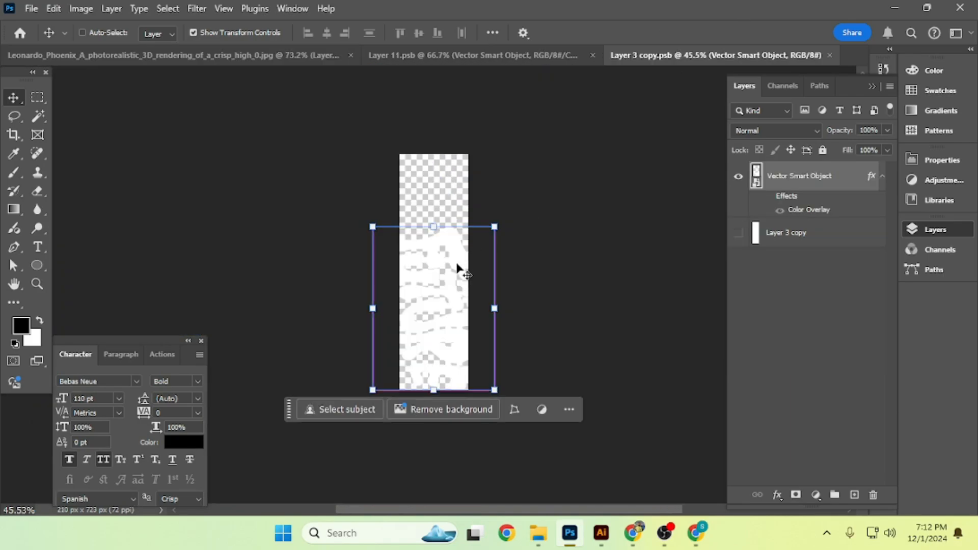
pyautogui.hotkey('ctrl', 't')
pyautogui.moveTo(434, 226); pyautogui.dragTo(438, 148)
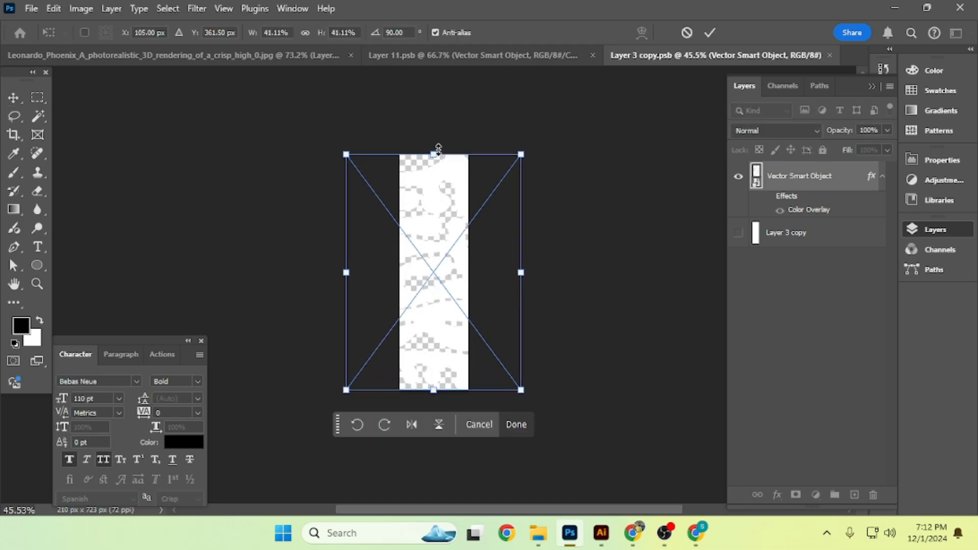
pyautogui.press('Return')
pyautogui.hotkey('ctrl', 's')
pyautogui.click(282, 56)
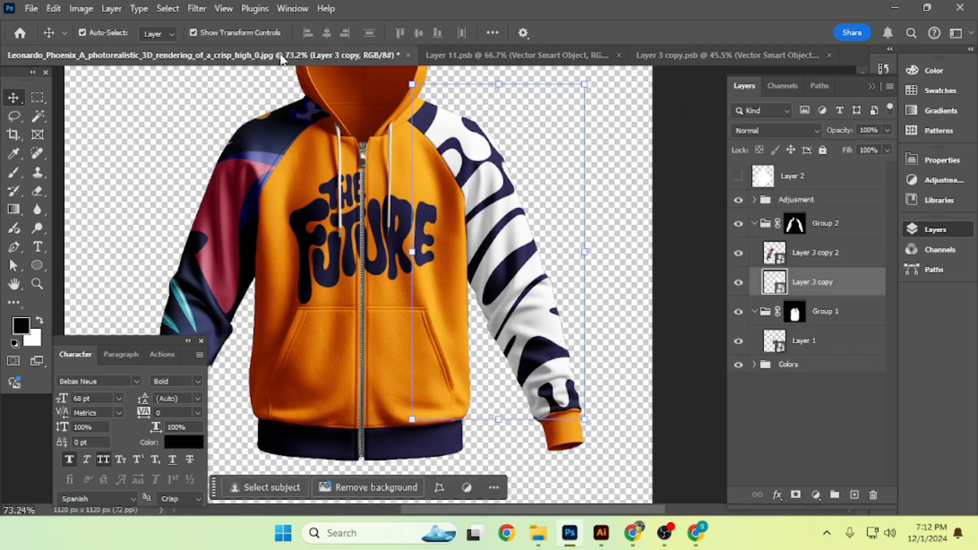
pyautogui.scroll(-2, 350, 183)
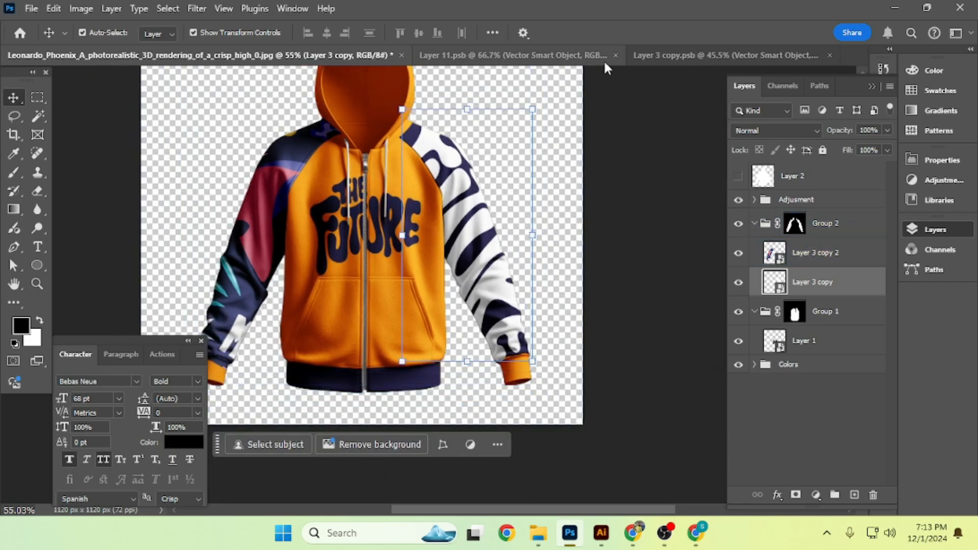
# Close the Layer 11 and Layer 3 copy documents and open the contents of the Layer 3 copy 2 smart object
pyautogui.click(615, 55)
pyautogui.click(640, 54)
pyautogui.click(779, 258)
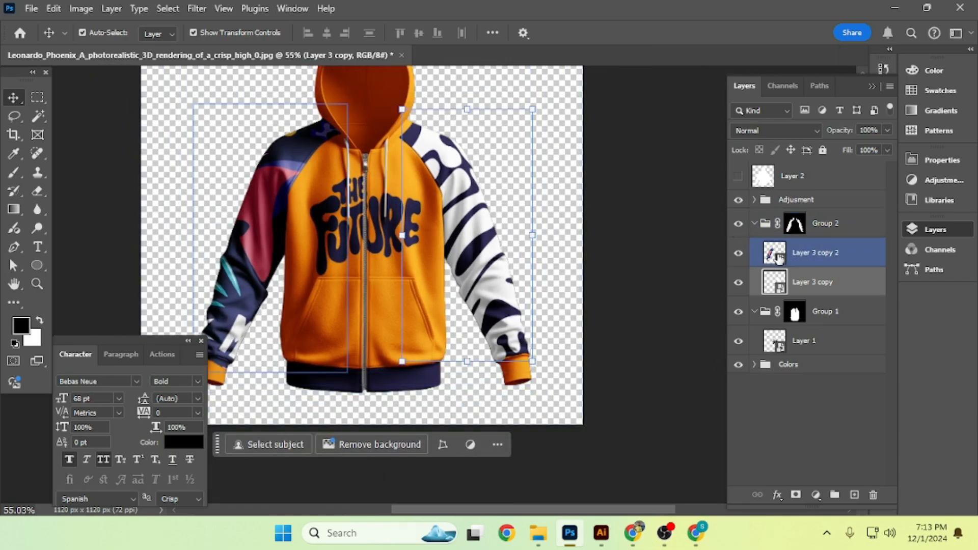
pyautogui.doubleClick(780, 257)
# Delete the freepik artwork layer from Layer 3 copy 2, save, and check the blank sleeve in the mockup
pyautogui.click(792, 188)
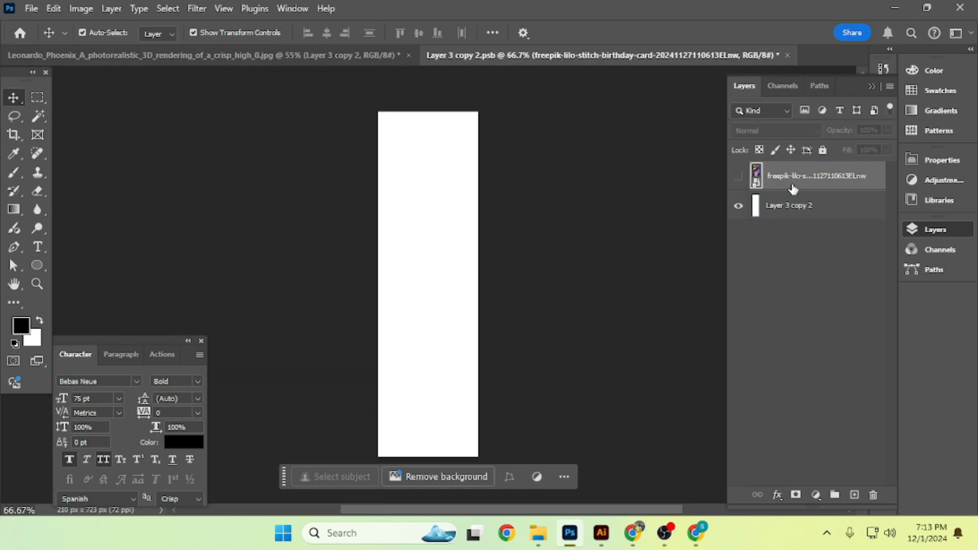
pyautogui.press('Delete')
pyautogui.hotkey('ctrl', 's')
pyautogui.click(315, 56)
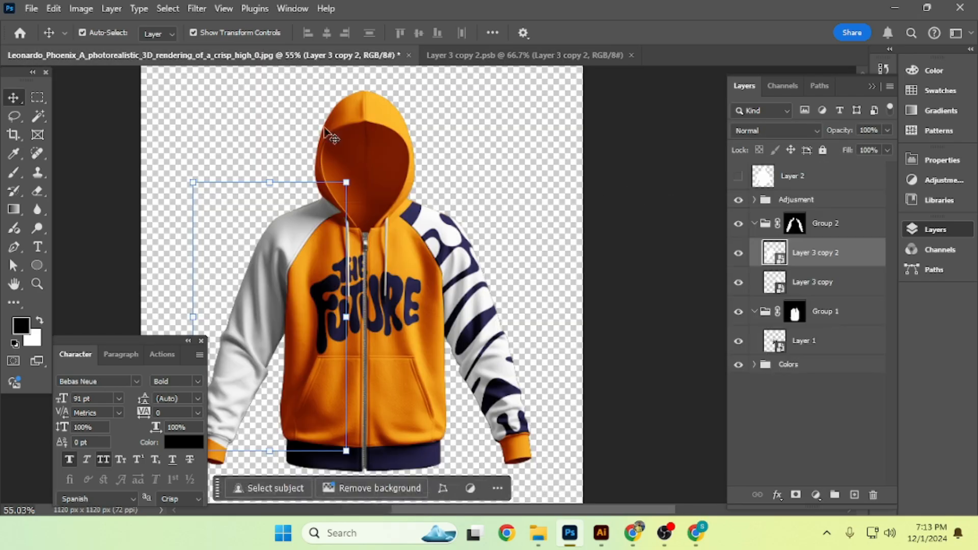
pyautogui.scroll(3, 356, 217)
pyautogui.scroll(-1, 360, 218)
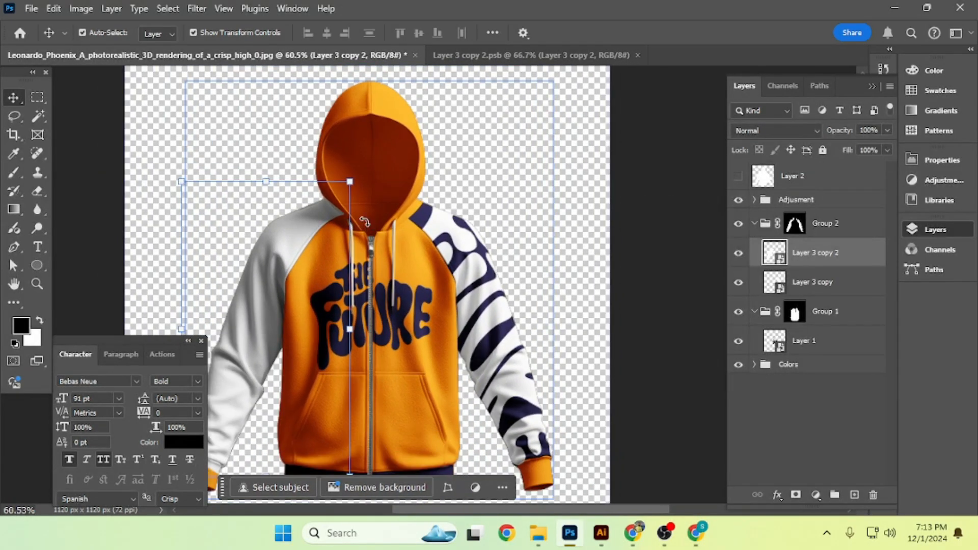
pyautogui.moveTo(368, 212); pyautogui.dragTo(419, 177)
pyautogui.scroll(-1, 395, 182)
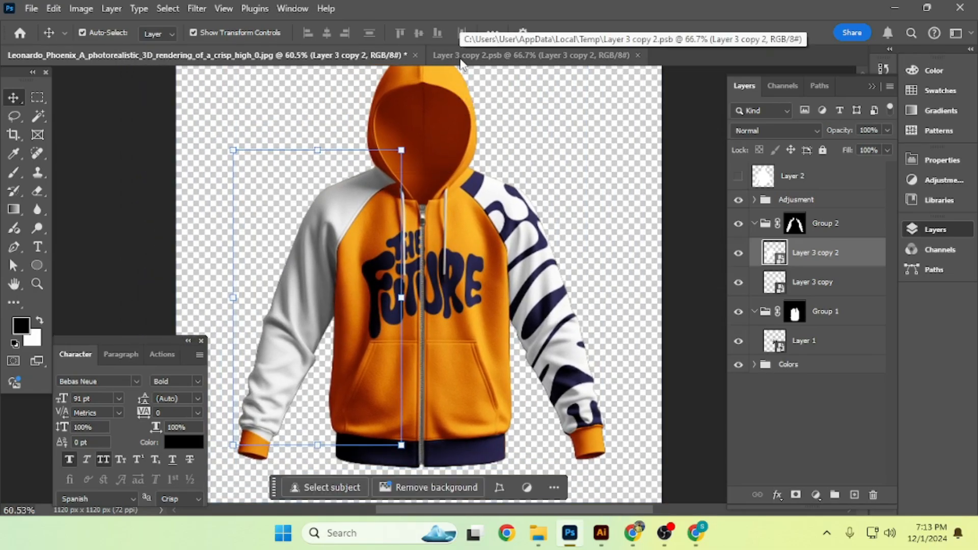
# Switch to Illustrator, close 1999 [Converted].eps and Untitled-1 without saving, and open the recent file HUE 16 logo.ai
pyautogui.click(601, 533)
pyautogui.click(451, 56)
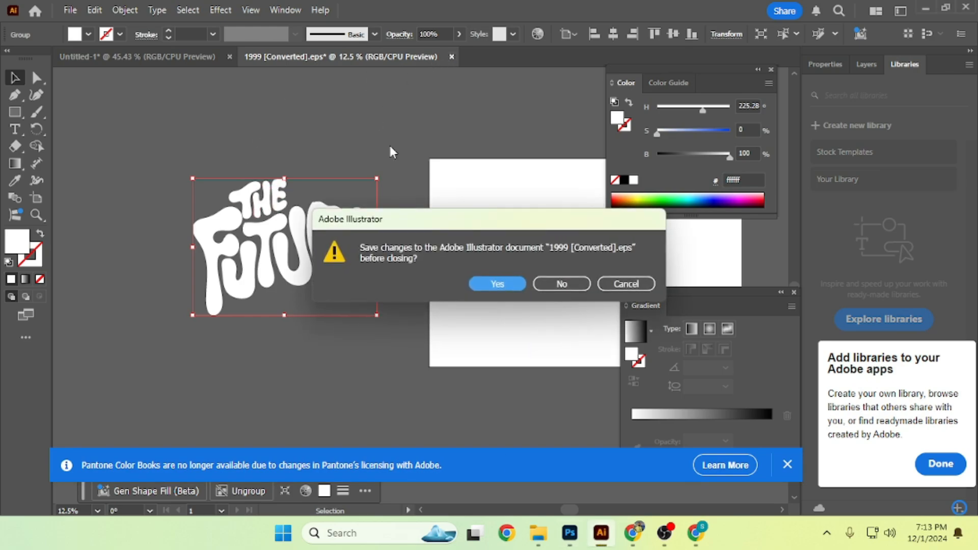
pyautogui.click(563, 284)
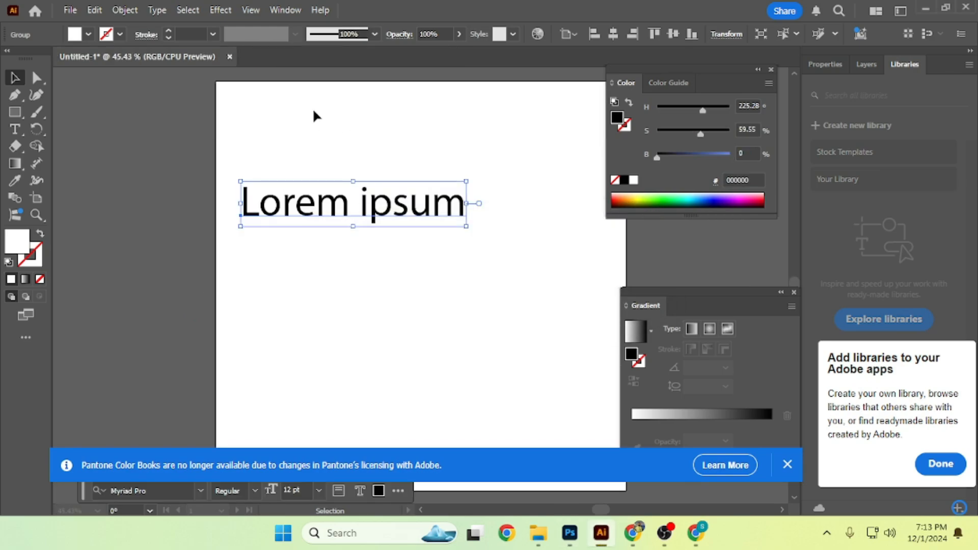
pyautogui.click(230, 57)
pyautogui.click(556, 284)
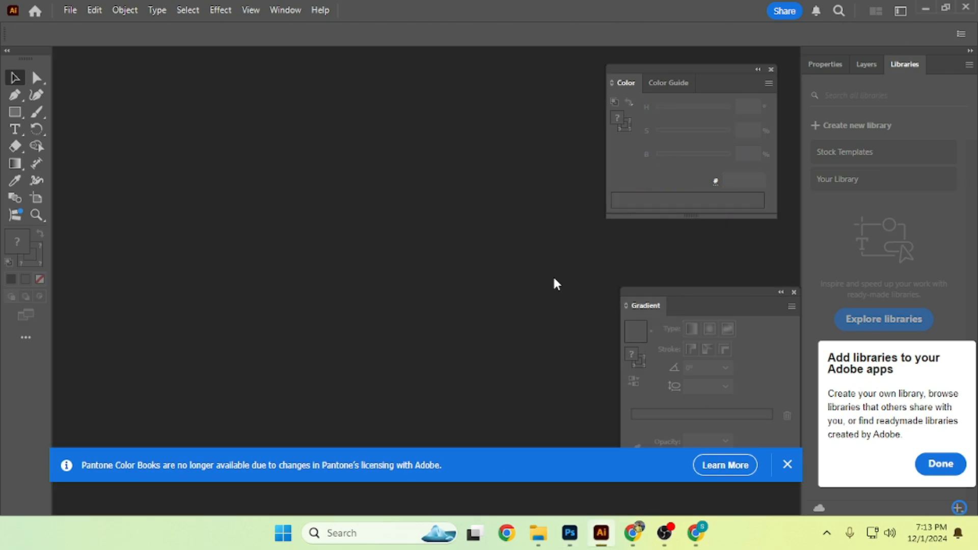
pyautogui.scroll(-5, 382, 283)
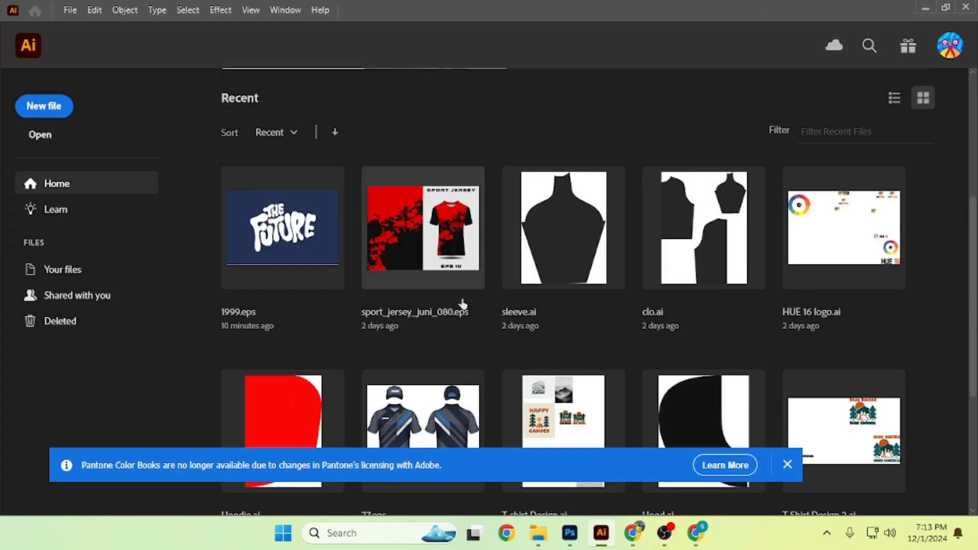
pyautogui.click(841, 233)
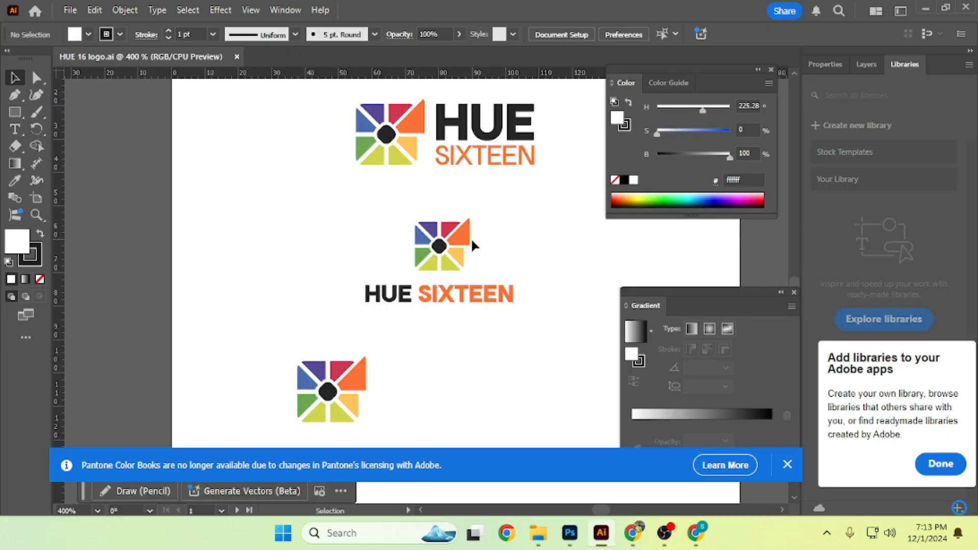
# Select the emblem above the centered HUE SIXTEEN text and recolor it white with the Eyedropper
pyautogui.moveTo(395, 210); pyautogui.dragTo(501, 285)
pyautogui.moveTo(458, 258); pyautogui.dragTo(438, 266)
pyautogui.press('i')
pyautogui.click(441, 253)
pyautogui.press('v')
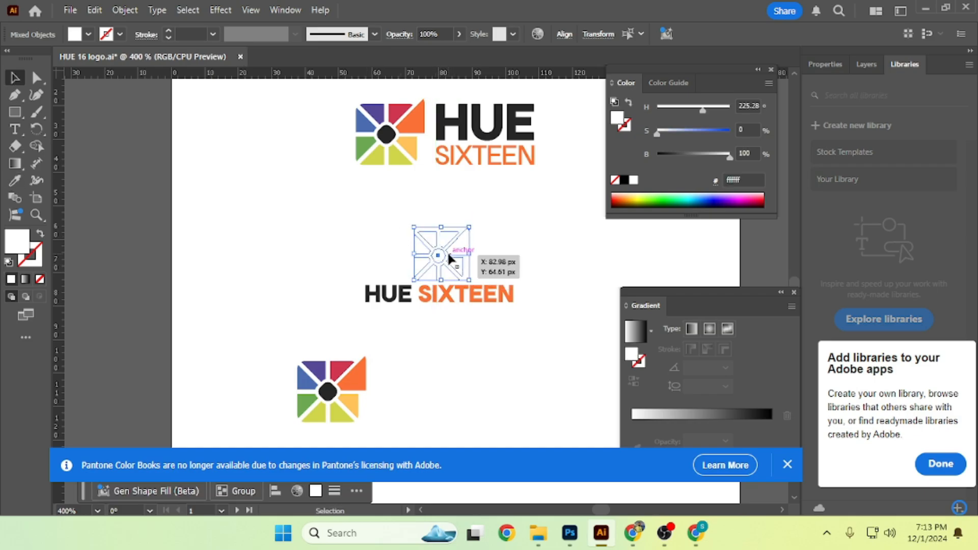
# Try placing the white emblem in Photoshop's Layer 3 copy 2 document, cancel the placement, and undo the recoloring in Illustrator
pyautogui.click(569, 533)
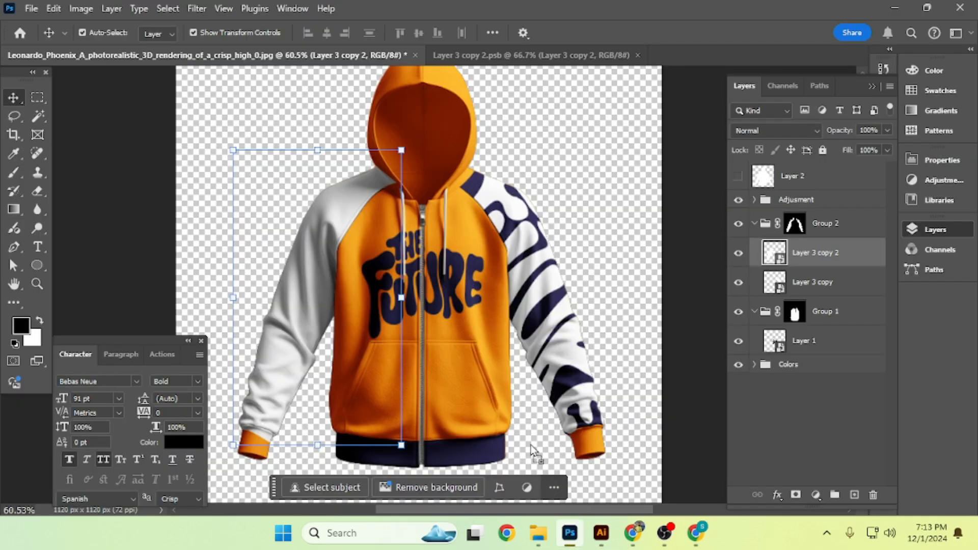
pyautogui.click(474, 54)
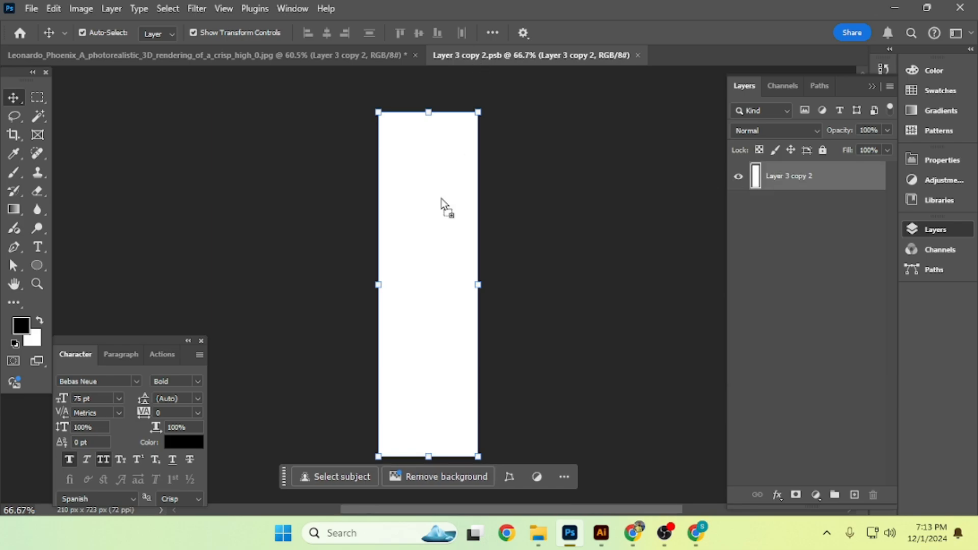
pyautogui.hotkey('ctrl', 'v')
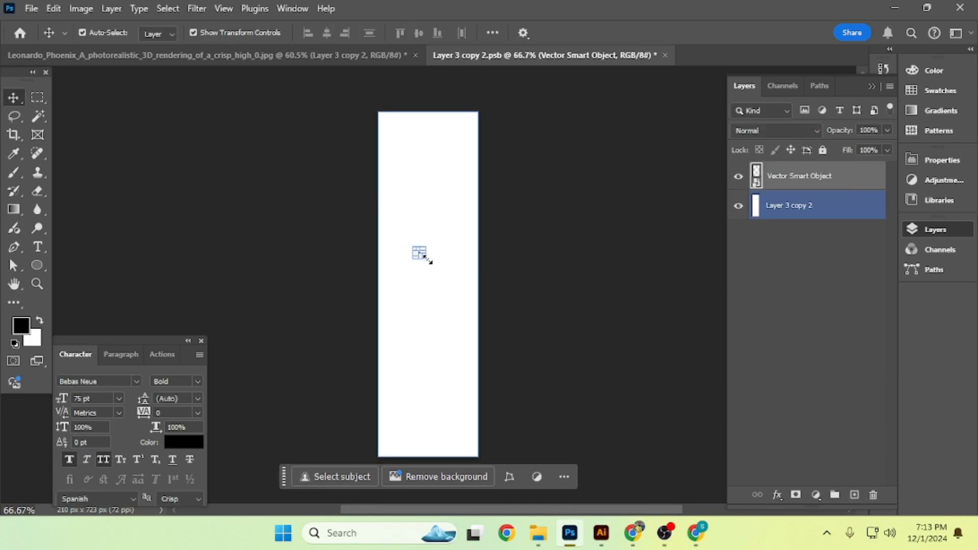
pyautogui.moveTo(428, 260); pyautogui.dragTo(442, 275)
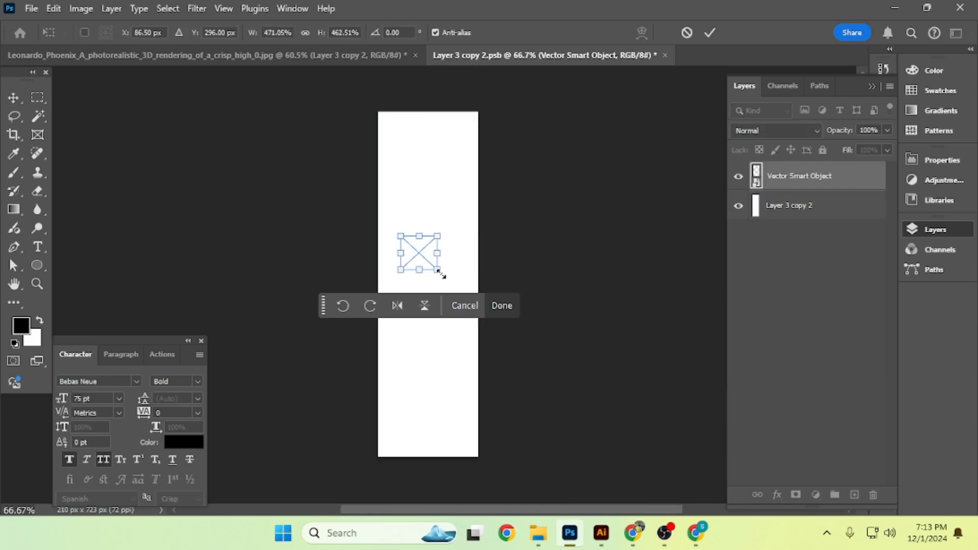
pyautogui.press('Escape')
pyautogui.click(601, 532)
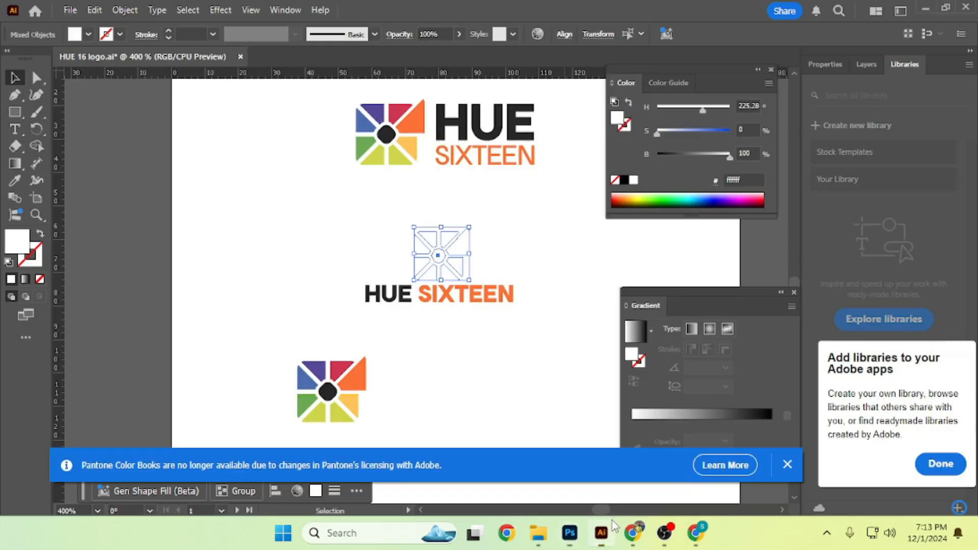
pyautogui.hotkey('ctrl', 'z')
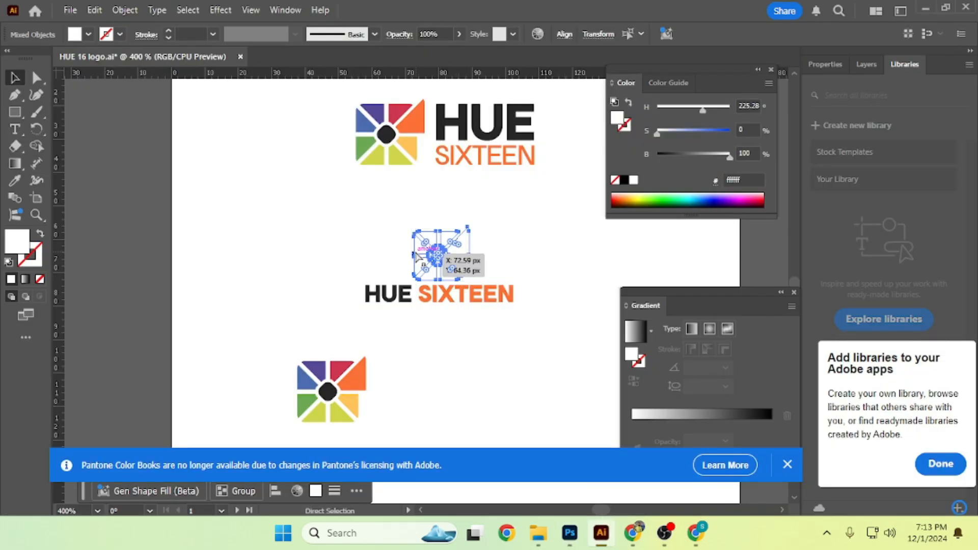
# Bring the multicolored emblem into Photoshop's Layer 3 copy 2 document and scale it to about 67% above the canvas's middle
pyautogui.scroll(8, 413, 255)
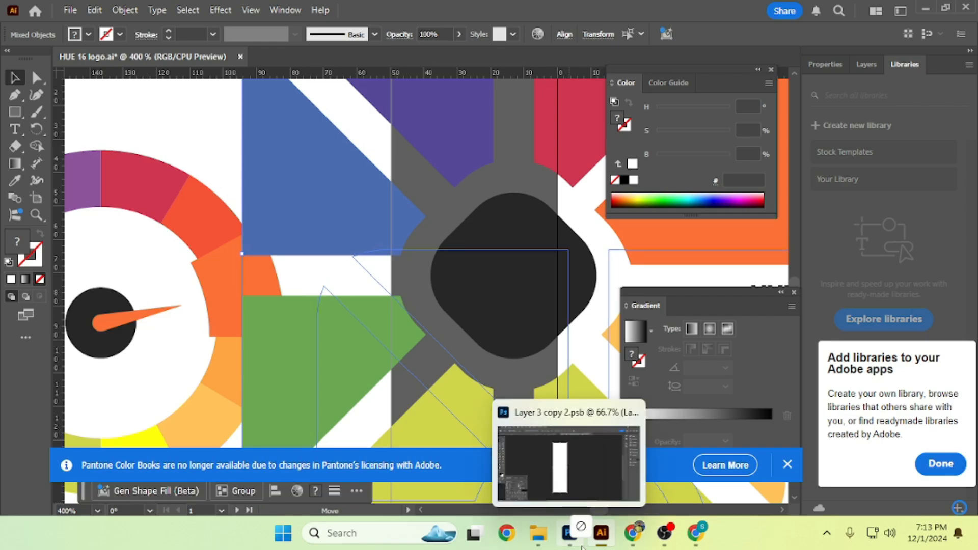
pyautogui.click(569, 533)
pyautogui.hotkey('ctrl', 'v')
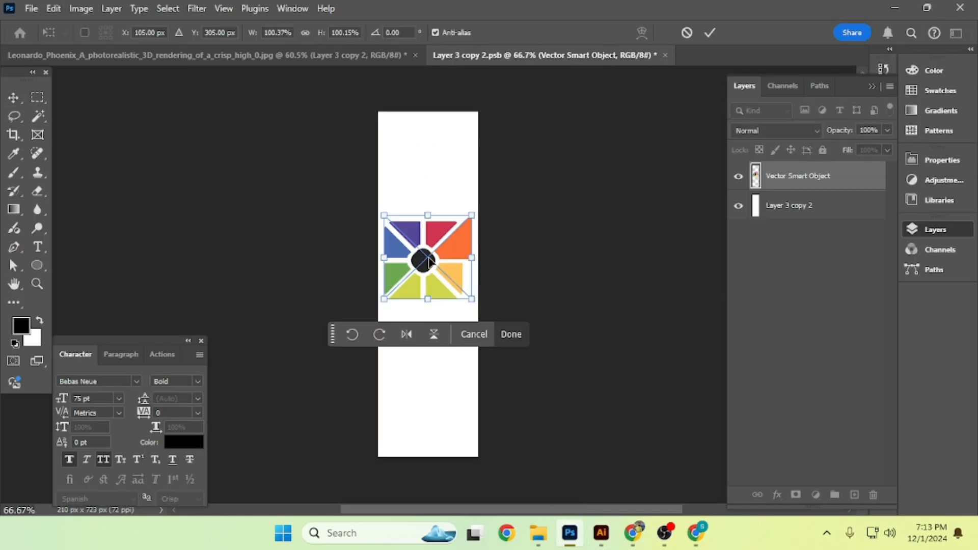
pyautogui.press('Return')
pyautogui.hotkey('ctrl', 't')
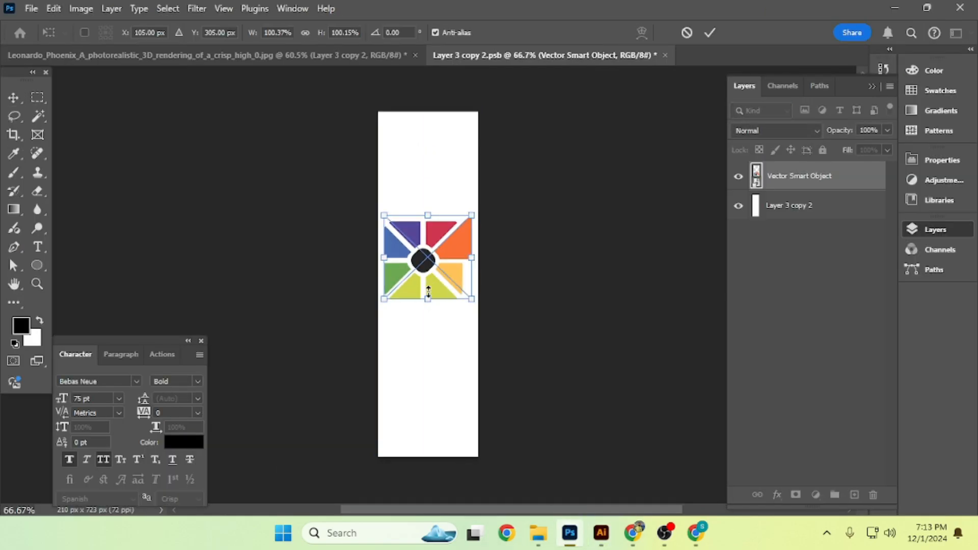
pyautogui.moveTo(428, 299); pyautogui.dragTo(441, 240)
pyautogui.press('Return')
pyautogui.scroll(3, 430, 249)
pyautogui.hotkey('ctrl', 't')
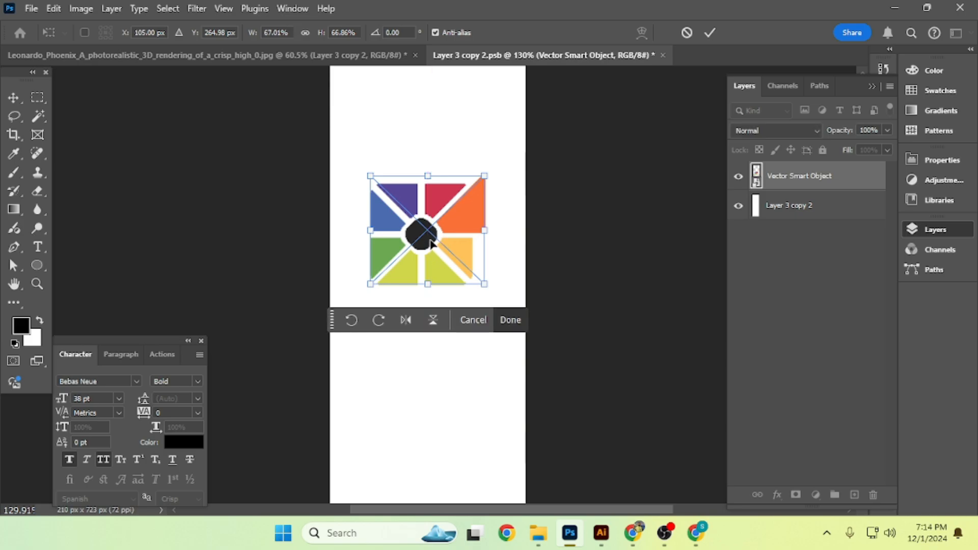
# Nudge the emblem right to X 113.50 px, place it, save the smart object, and check it on the sleeve
pyautogui.press('Right')
pyautogui.press('Right')
pyautogui.press('Right')
pyautogui.press('Right')
pyautogui.press('Right')
pyautogui.press('Right')
pyautogui.press('Right')
pyautogui.press('Right')
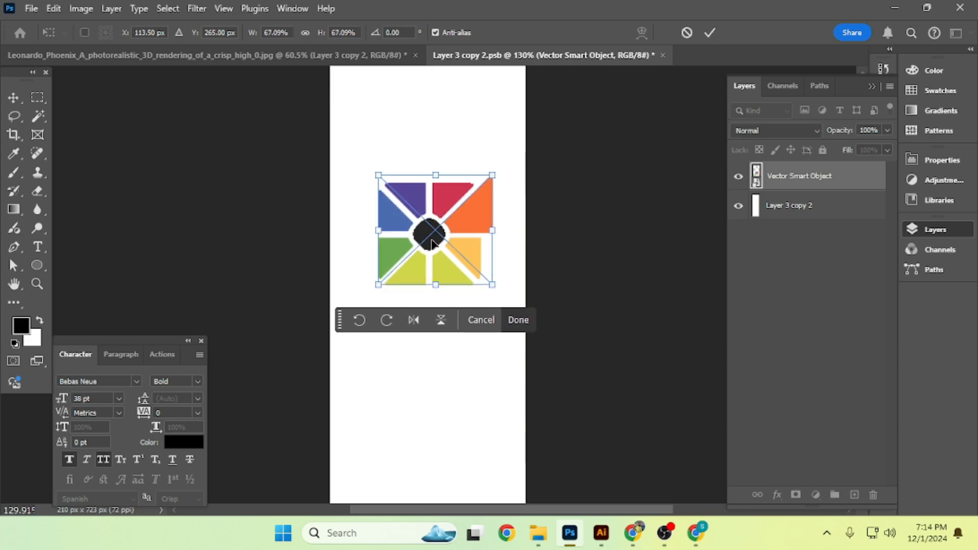
pyautogui.hotkey('ctrl', 's')
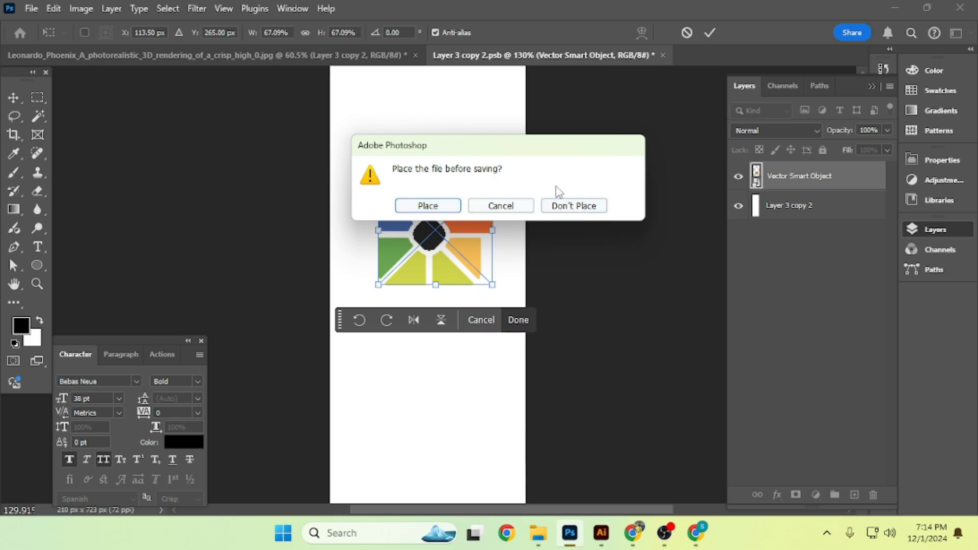
pyautogui.click(428, 206)
pyautogui.click(376, 56)
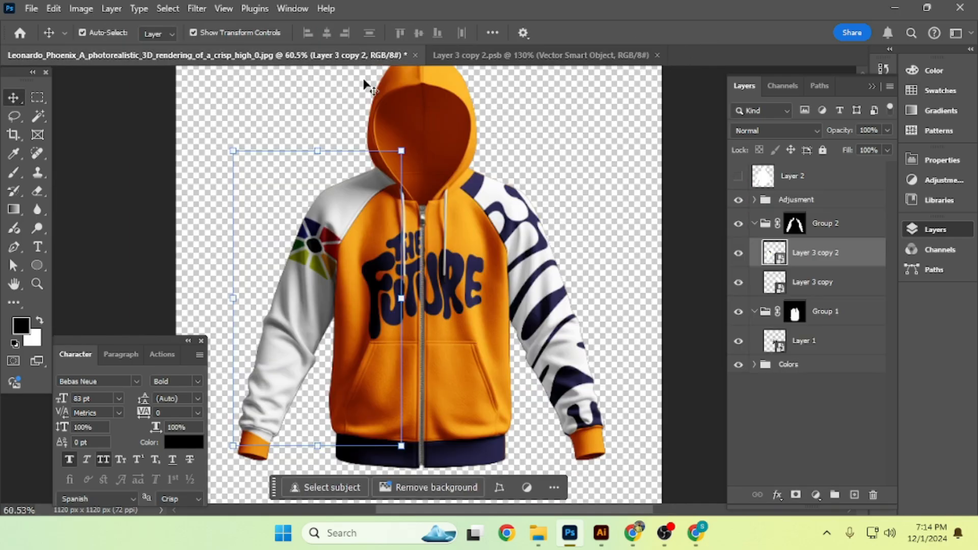
# Align the emblem to the left edge of the Layer 3 copy 2 canvas
pyautogui.click(540, 55)
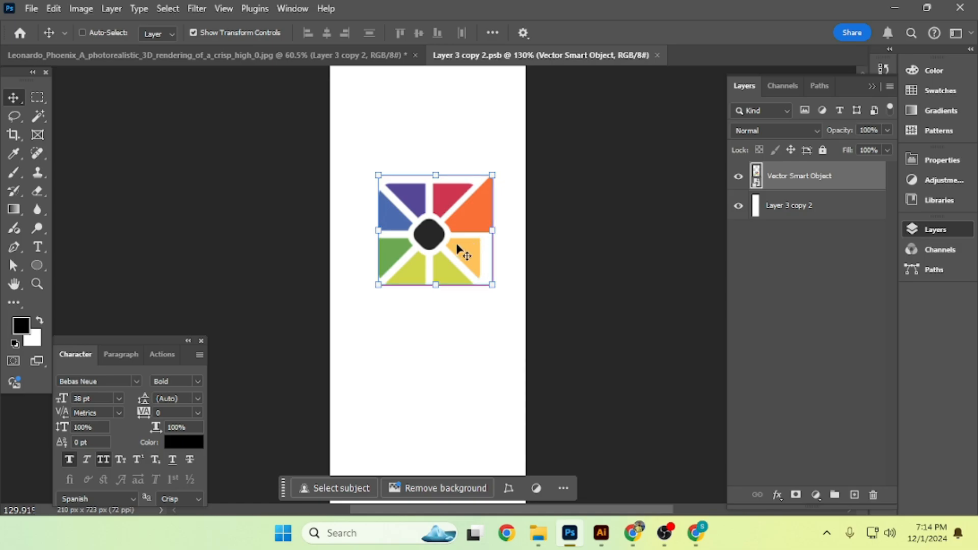
pyautogui.hotkey('ctrl', 'a')
pyautogui.click(307, 33)
pyautogui.hotkey('ctrl', 'd')
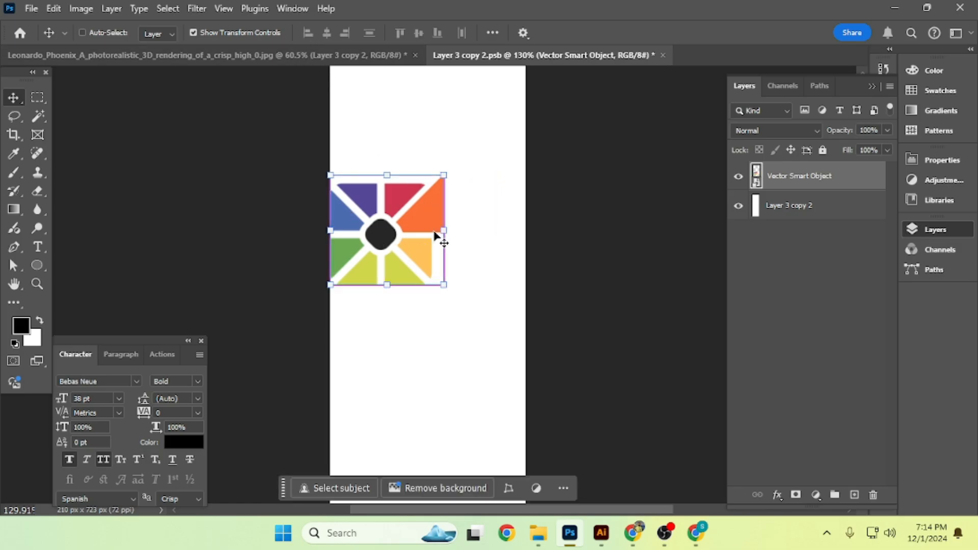
# Shrink the emblem slightly, save, inspect it on the hoodie sleeve, and return to the Layer 3 copy 2 contents
pyautogui.hotkey('ctrl', 't')
pyautogui.moveTo(436, 231); pyautogui.dragTo(434, 230)
pyautogui.press('Return')
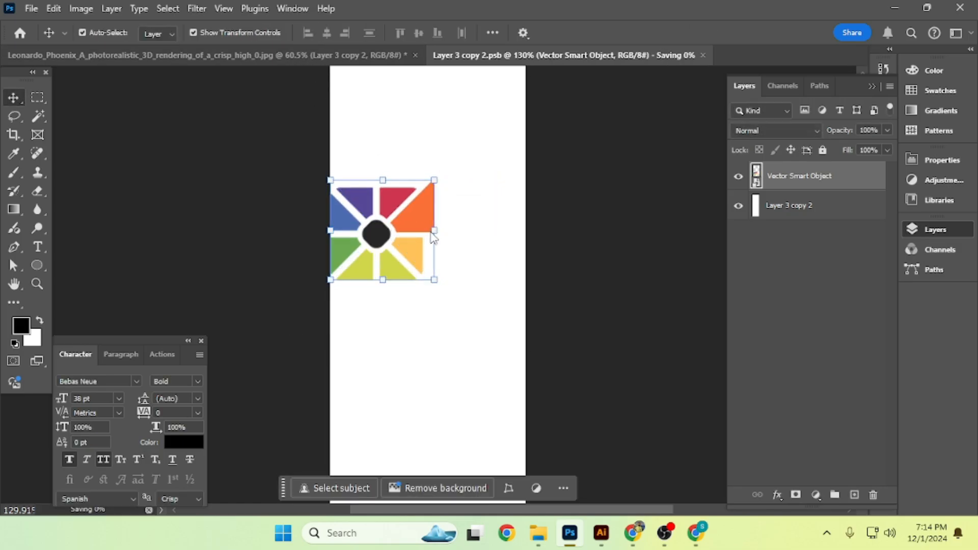
pyautogui.click(363, 53)
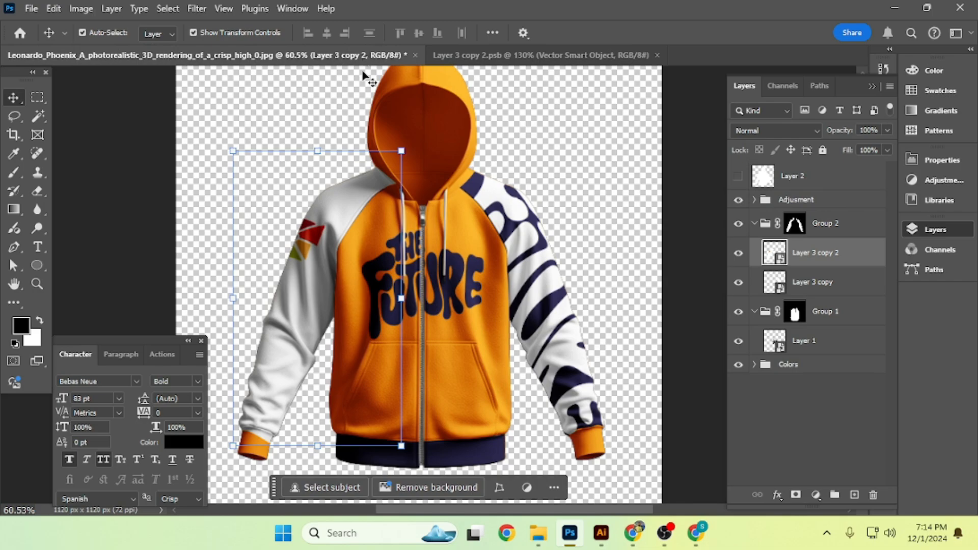
pyautogui.scroll(2, 375, 219)
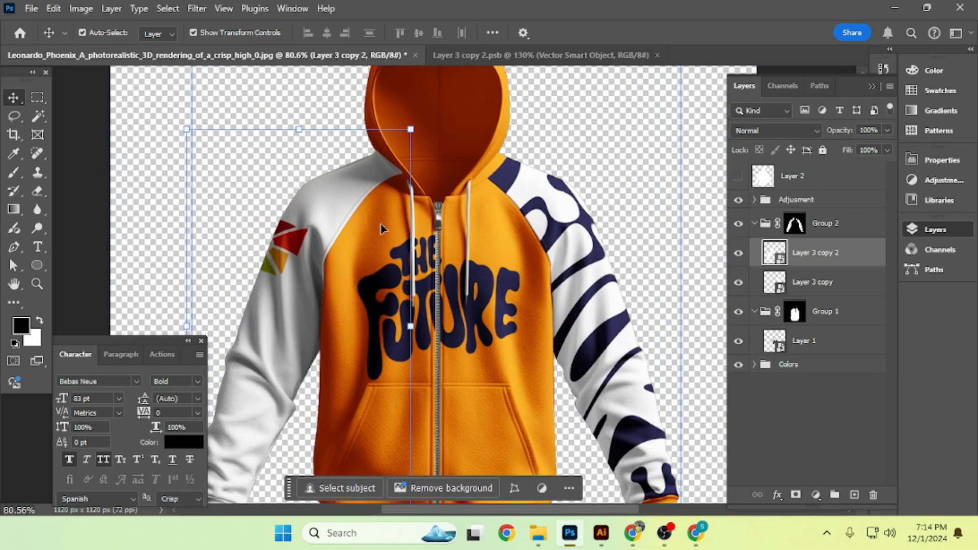
pyautogui.scroll(1, 383, 229)
pyautogui.scroll(-2, 383, 229)
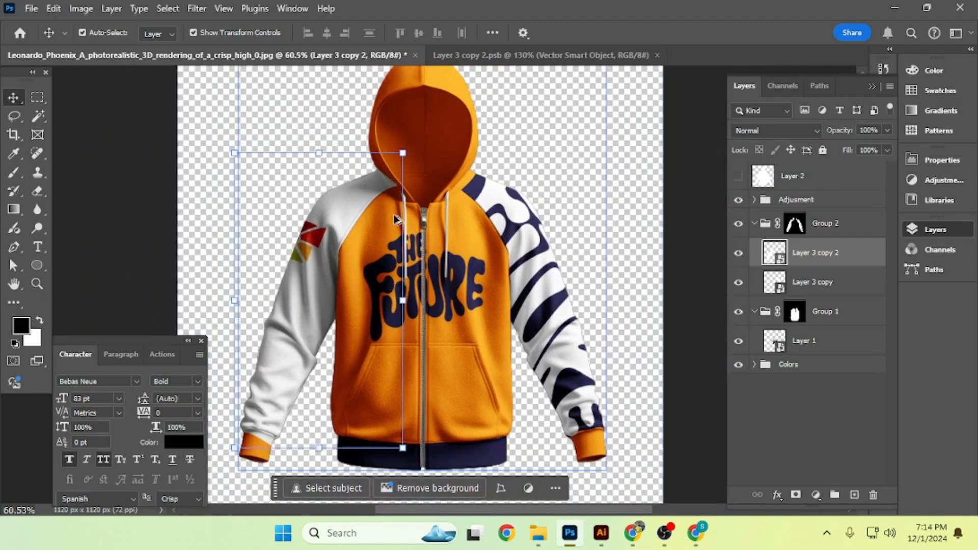
pyautogui.click(481, 52)
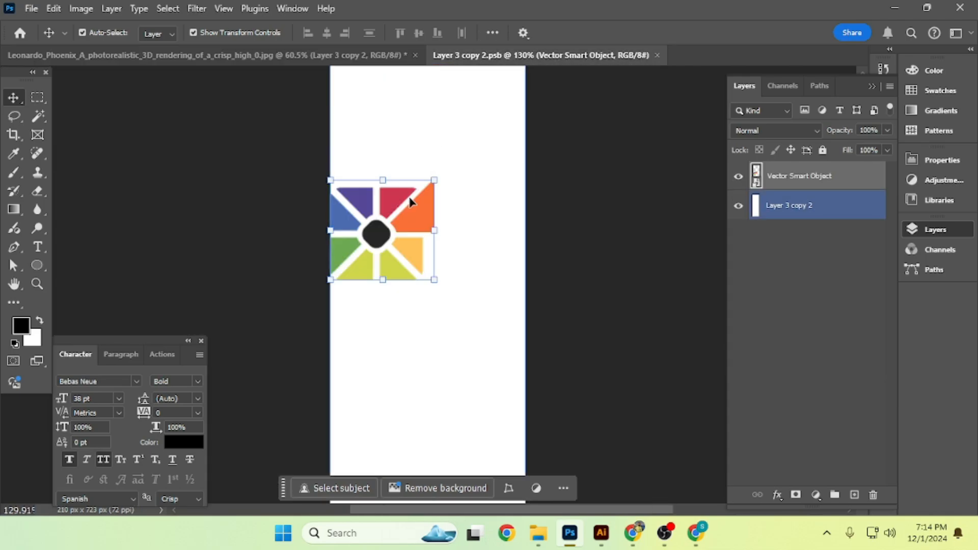
# Hide the white Layer 3 copy 2 background, shrink the emblem slightly, and save the smart object to update the hoodie sleeve
pyautogui.click(738, 206)
pyautogui.hotkey('ctrl', 't')
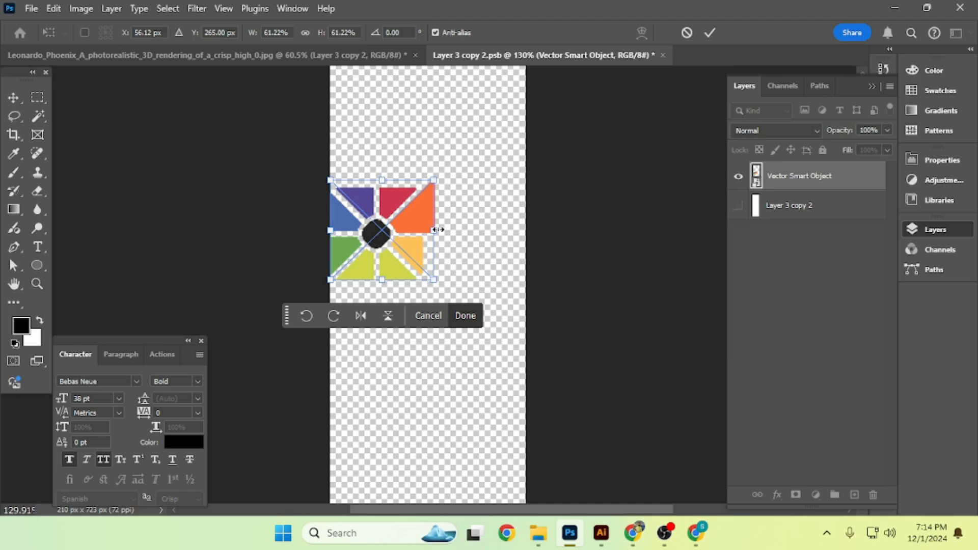
pyautogui.moveTo(437, 230); pyautogui.dragTo(429, 229)
pyautogui.press('Return')
pyautogui.hotkey('ctrl', 's')
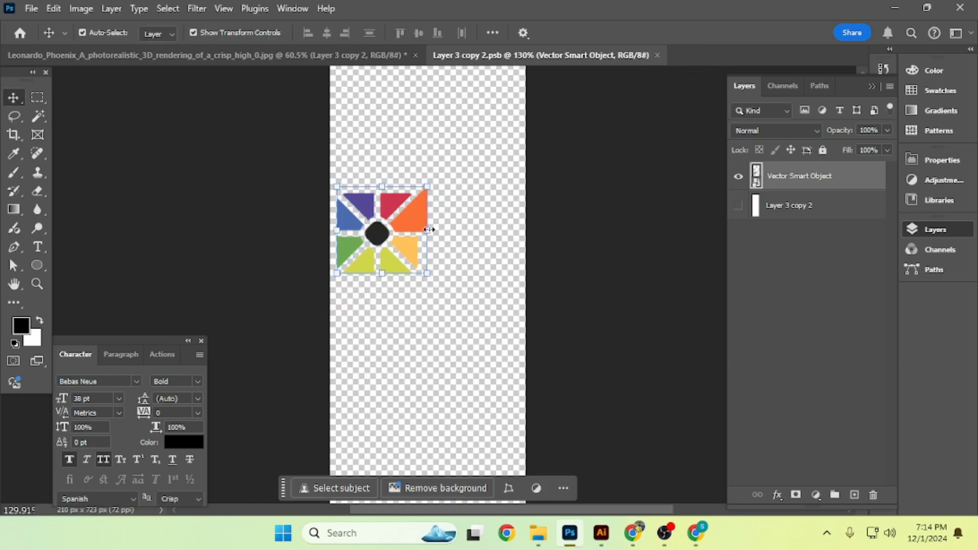
pyautogui.click(292, 56)
pyautogui.scroll(2, 341, 198)
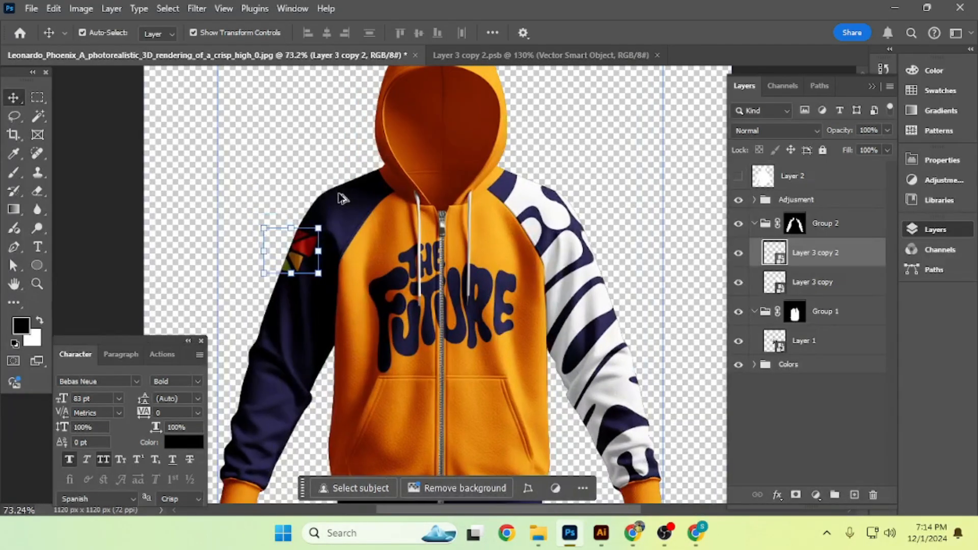
pyautogui.scroll(3, 316, 254)
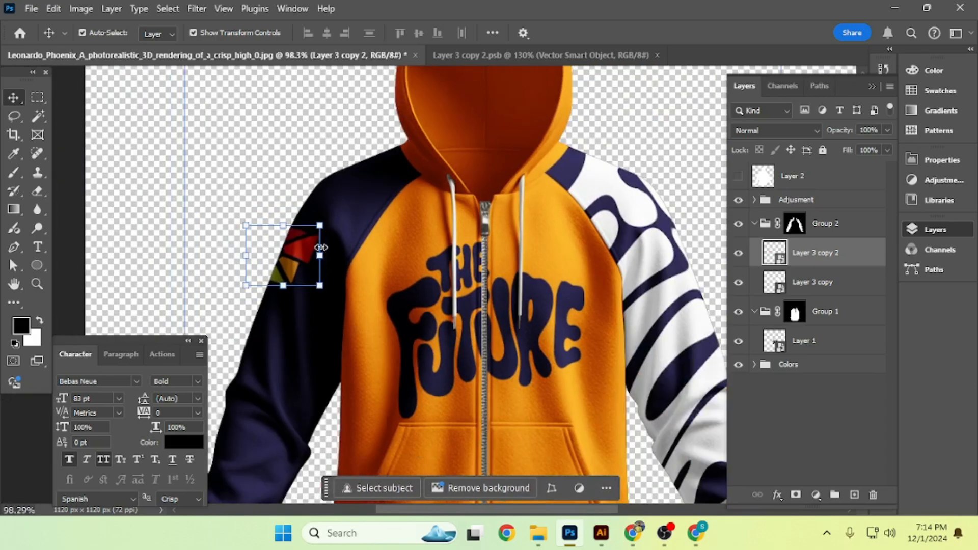
pyautogui.scroll(-4, 320, 247)
pyautogui.click(515, 55)
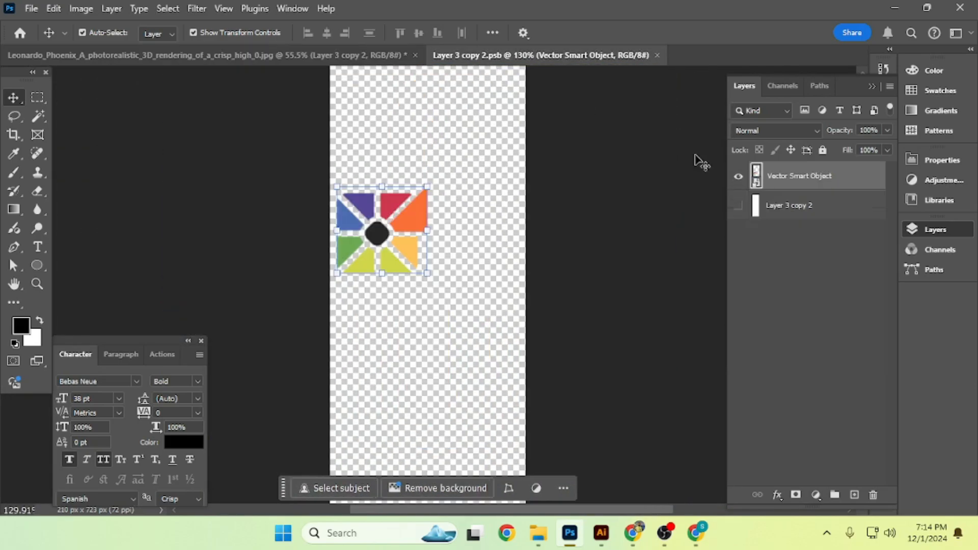
# Add a Color Overlay in white (ffffff) to the emblem's Vector Smart Object layer
pyautogui.doubleClick(822, 188)
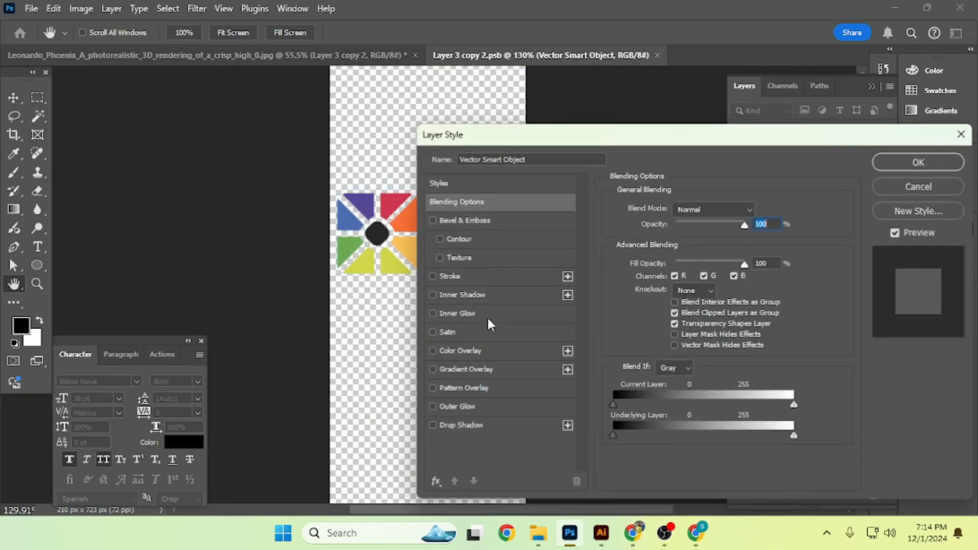
pyautogui.click(458, 350)
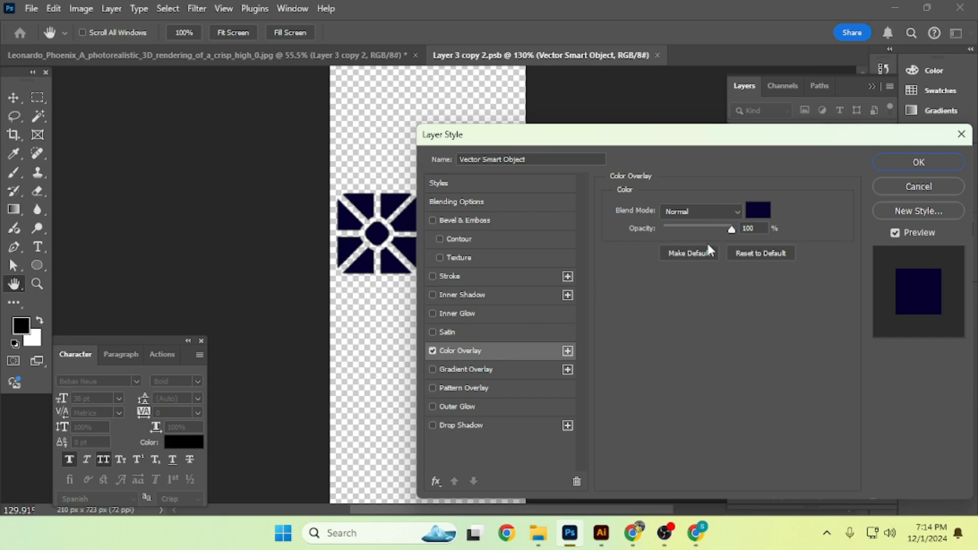
pyautogui.click(752, 210)
pyautogui.write('ffffff')
pyautogui.press('Return')
pyautogui.press('Return')
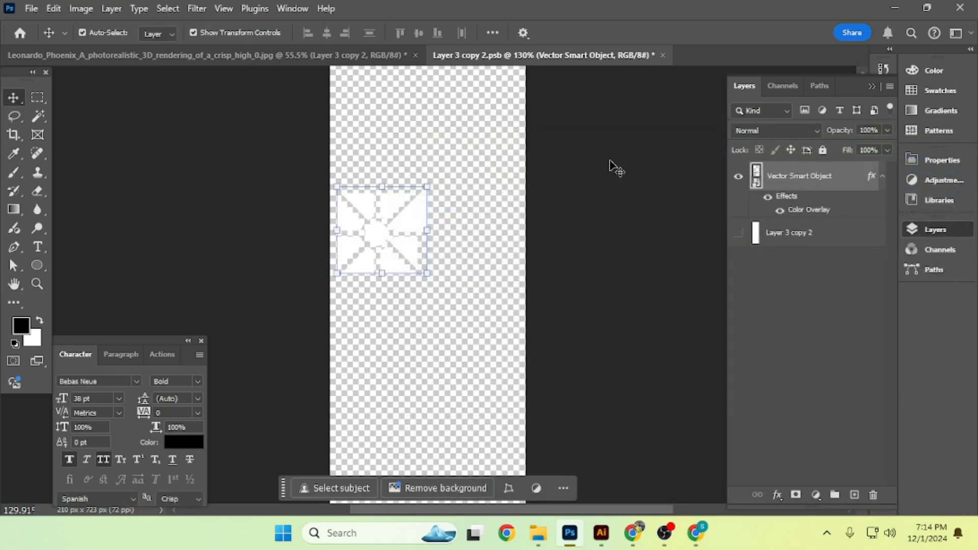
# Save the recolored emblem smart object and inspect the white emblem on the hoodie's navy sleeve
pyautogui.hotkey('ctrl', 's')
pyautogui.click(272, 60)
pyautogui.scroll(5, 331, 254)
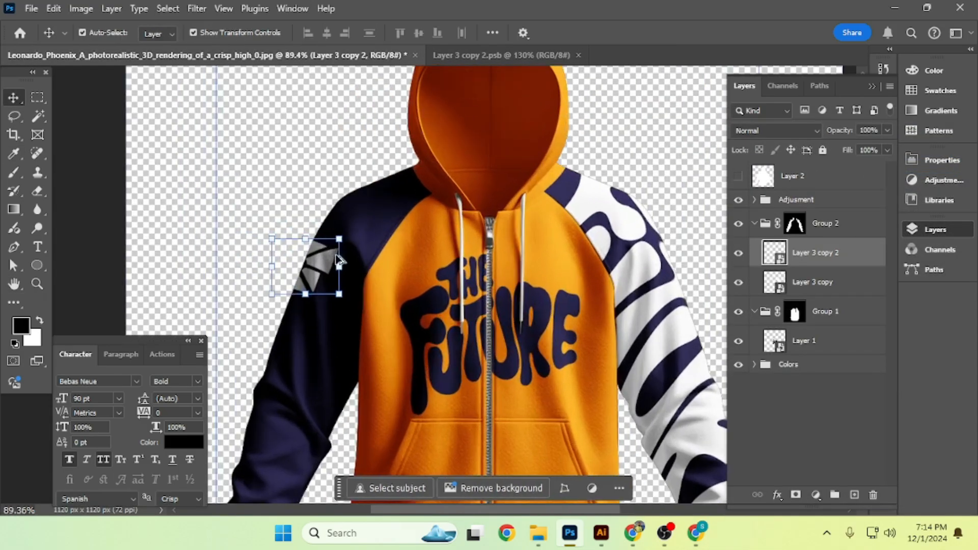
pyautogui.scroll(-6, 331, 254)
pyautogui.click(188, 254)
pyautogui.scroll(2, 386, 269)
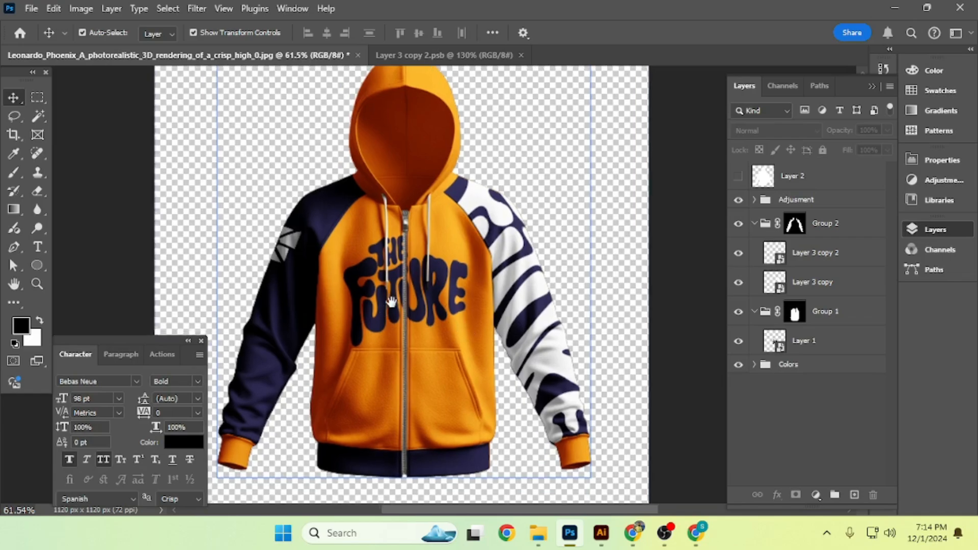
pyautogui.scroll(1, 397, 259)
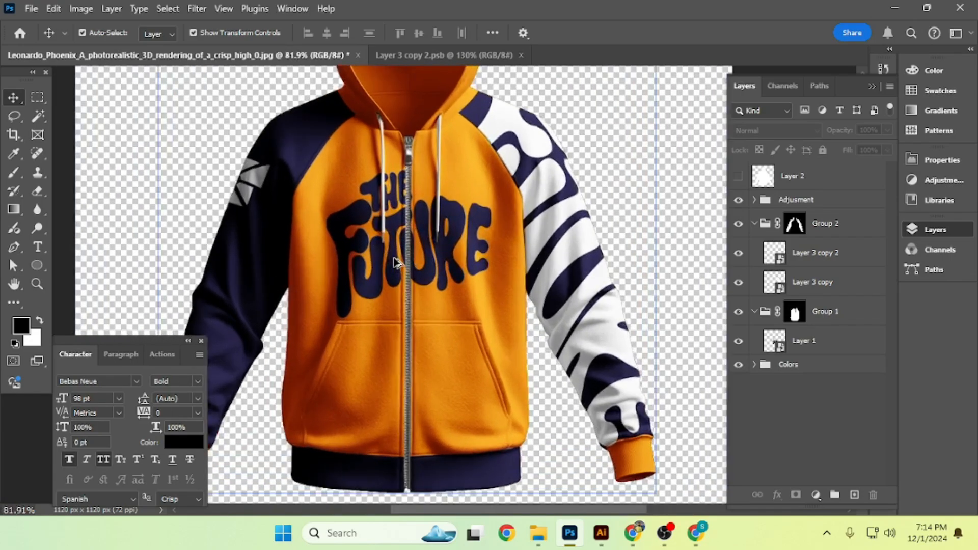
pyautogui.scroll(-3, 397, 259)
pyautogui.moveTo(649, 229); pyautogui.dragTo(629, 253)
# Expand the square canvas evenly around the hoodie to about 1316 × 1316 px with the Crop tool
pyautogui.press('c')
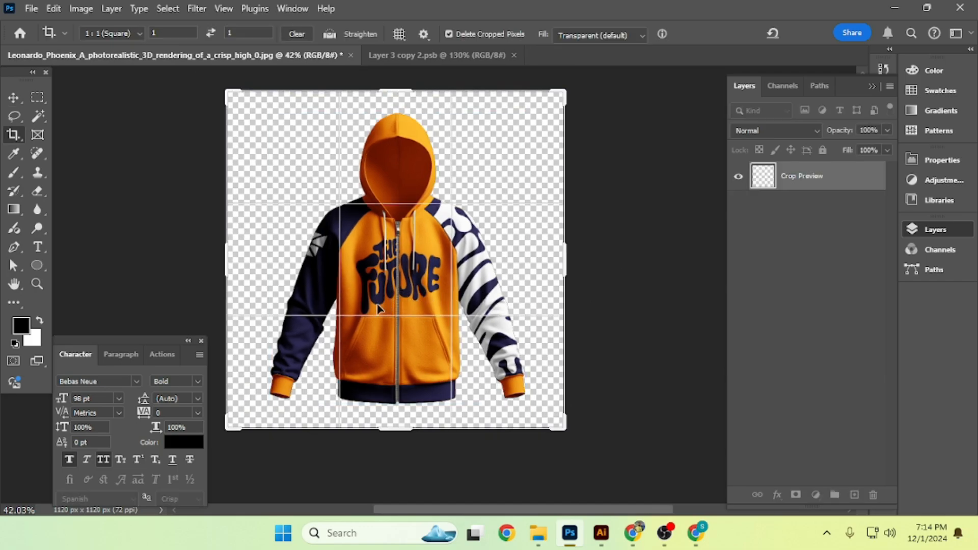
pyautogui.moveTo(397, 412); pyautogui.dragTo(389, 414)
pyautogui.scroll(-4, 392, 406)
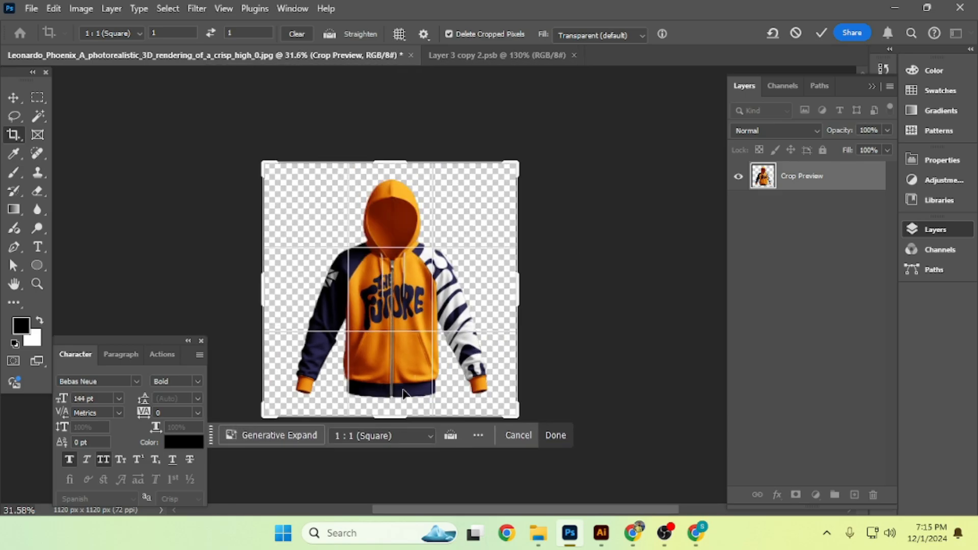
pyautogui.scroll(-2, 392, 387)
pyautogui.scroll(8, 376, 339)
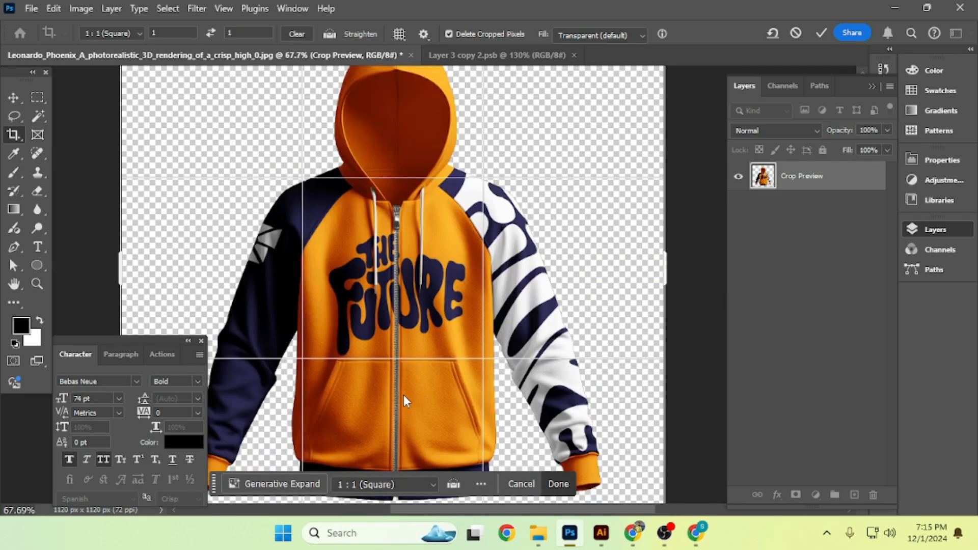
pyautogui.scroll(-3, 412, 391)
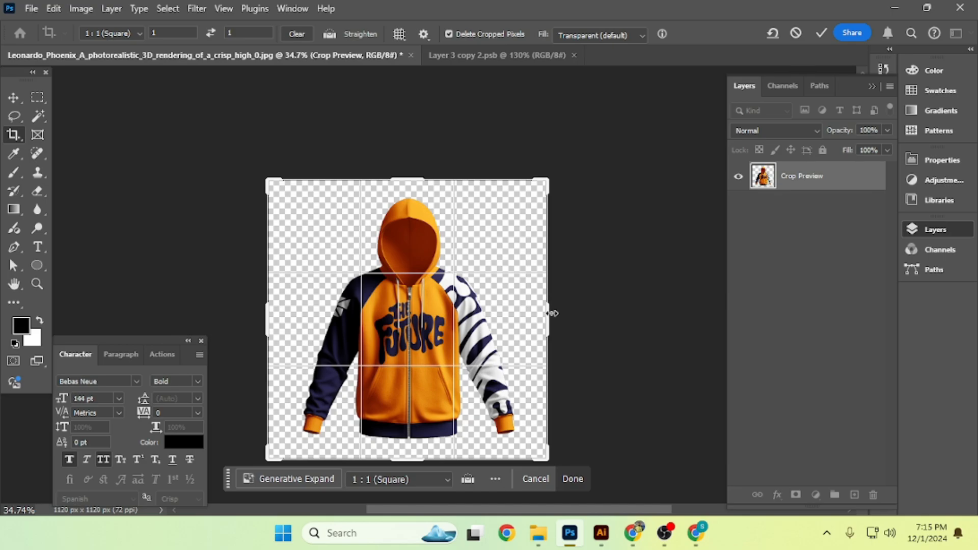
pyautogui.moveTo(552, 314); pyautogui.dragTo(573, 316)
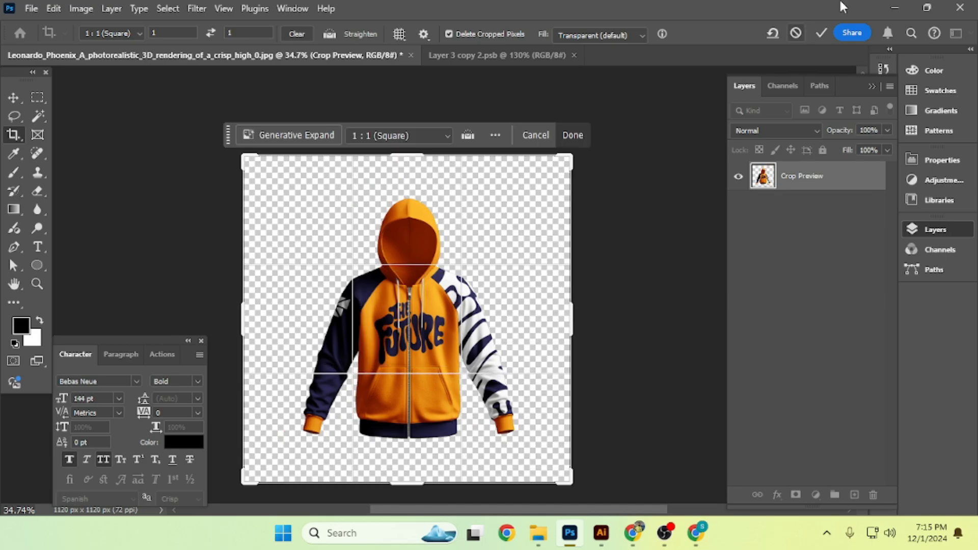
pyautogui.click(821, 33)
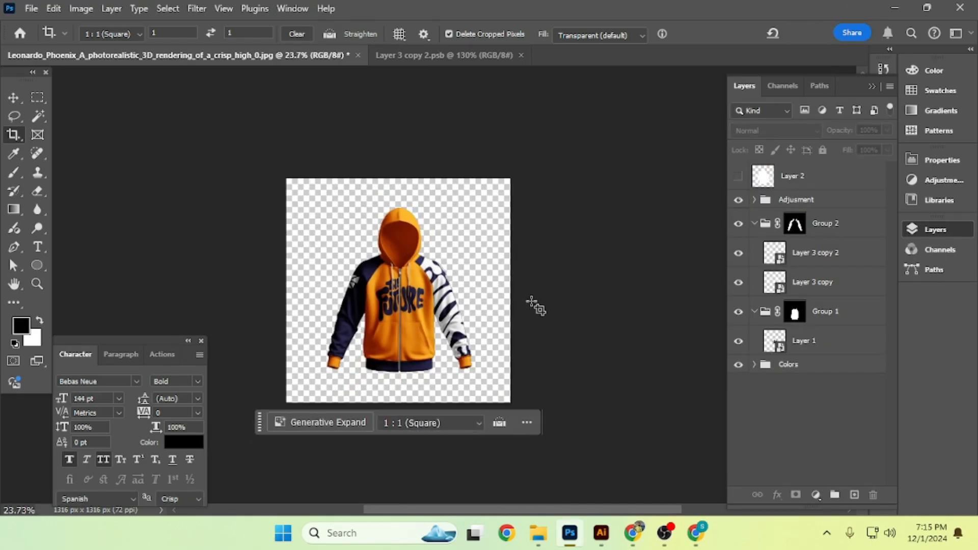
# Load Group 2's sleeve mask as a selection on the hoodie
pyautogui.press('v')
pyautogui.click(815, 340)
pyautogui.click(850, 234)
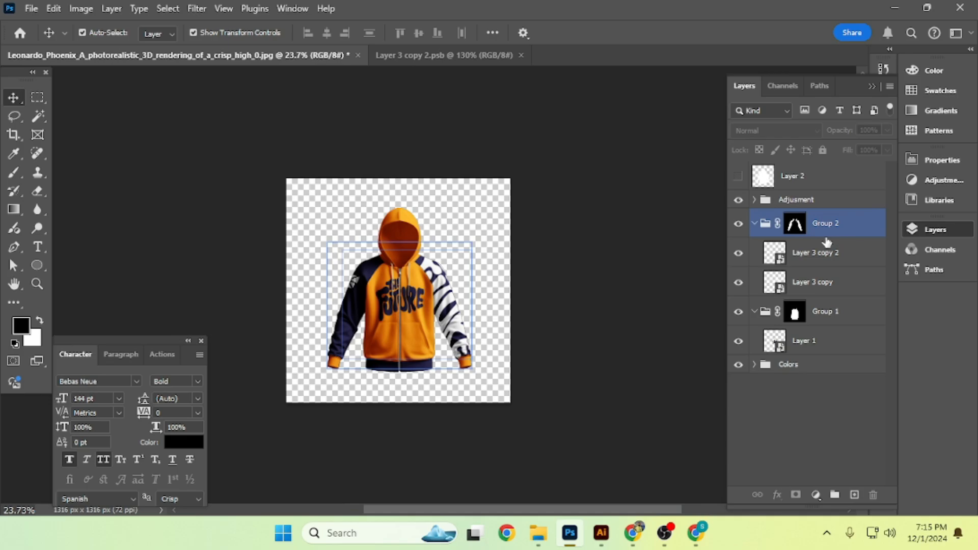
pyautogui.scroll(6, 427, 328)
pyautogui.keyDown('ctrl'); pyautogui.click(795, 228); pyautogui.keyUp('ctrl')
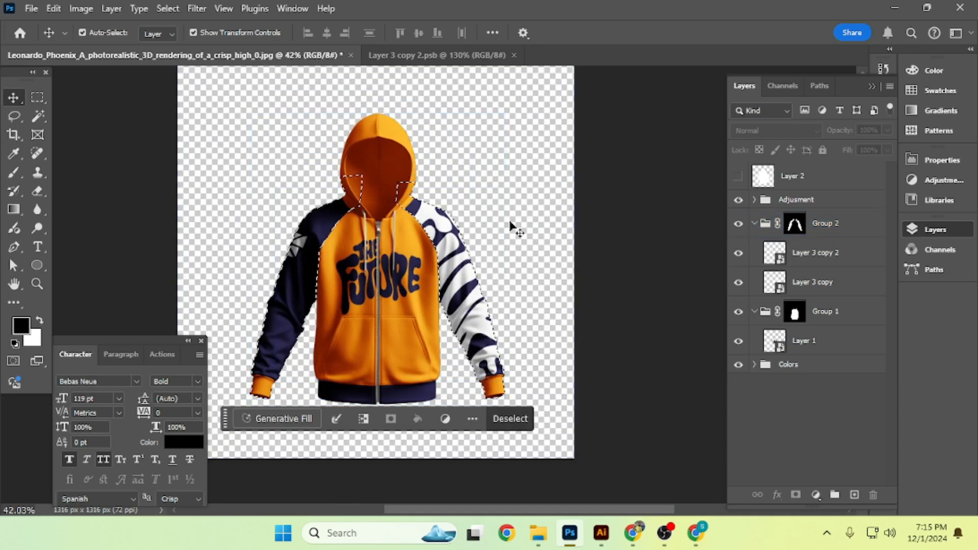
pyautogui.scroll(2, 443, 206)
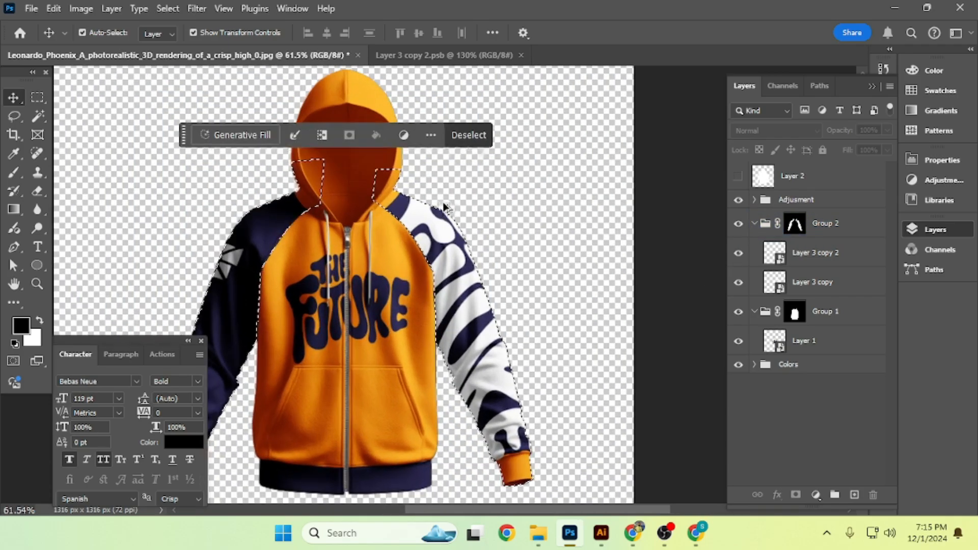
pyautogui.scroll(-1, 443, 206)
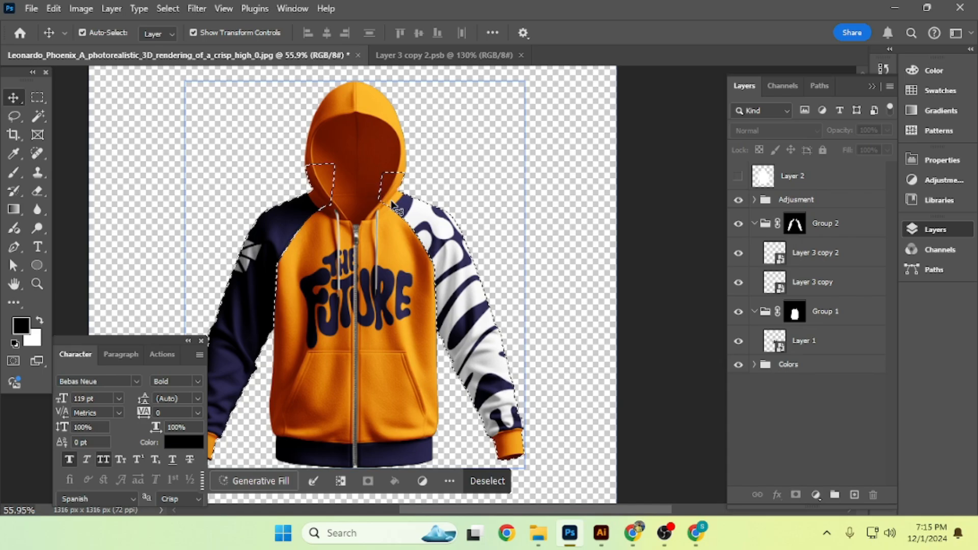
# Expand the Colors group and subtract the Color Fill 2 mask from the sleeve selection to exclude the hood areas
pyautogui.click(756, 229)
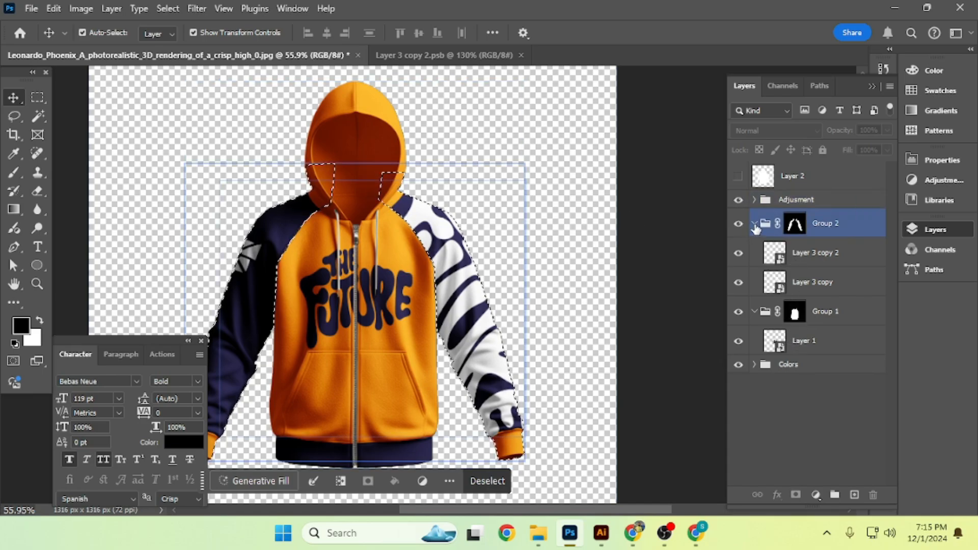
pyautogui.click(812, 281)
pyautogui.click(770, 347)
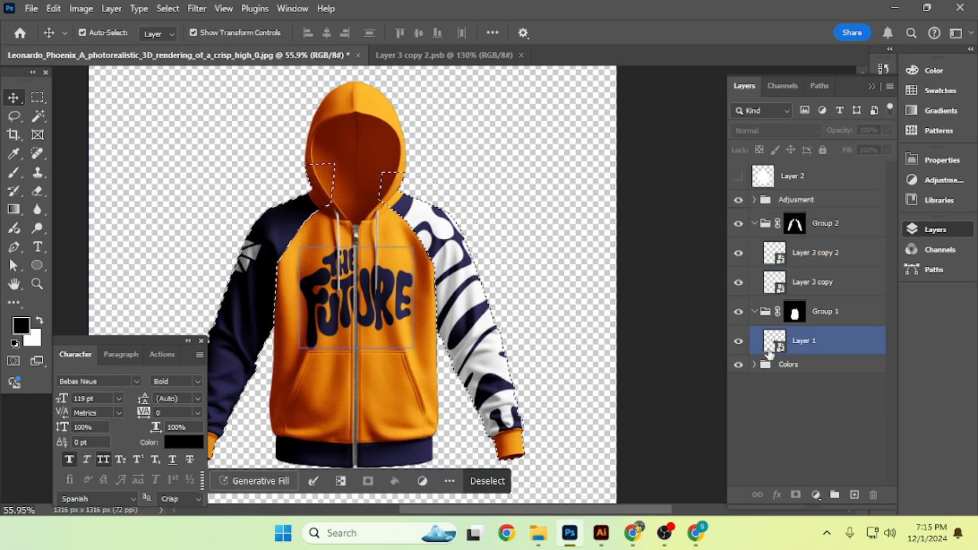
pyautogui.click(761, 365)
pyautogui.click(754, 365)
pyautogui.click(805, 473)
pyautogui.keyDown('ctrl'); pyautogui.click(808, 462); pyautogui.keyUp('ctrl')
pyautogui.keyDown('ctrl'); pyautogui.keyDown('alt'); pyautogui.click(806, 479); pyautogui.keyUp('alt'); pyautogui.keyUp('ctrl')
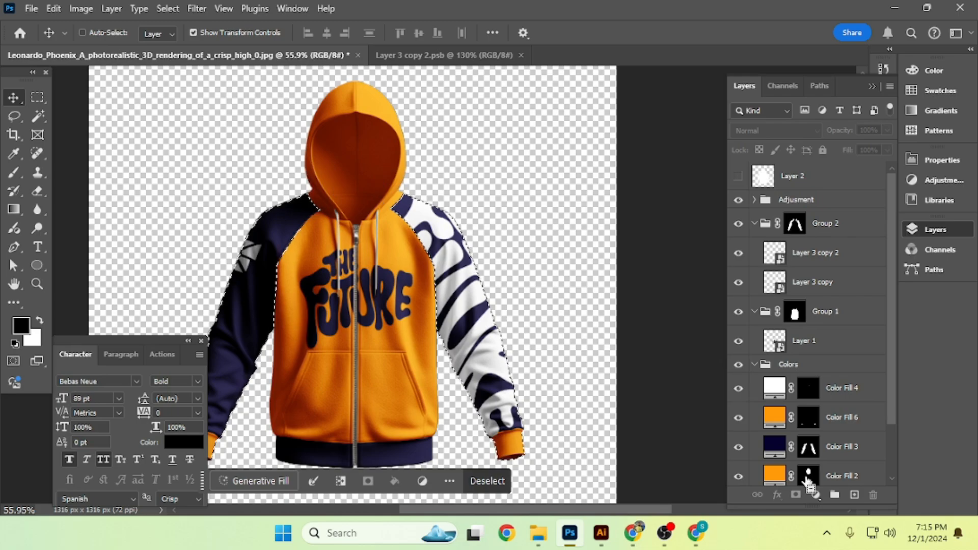
pyautogui.click(784, 447)
pyautogui.click(784, 311)
pyautogui.click(102, 201)
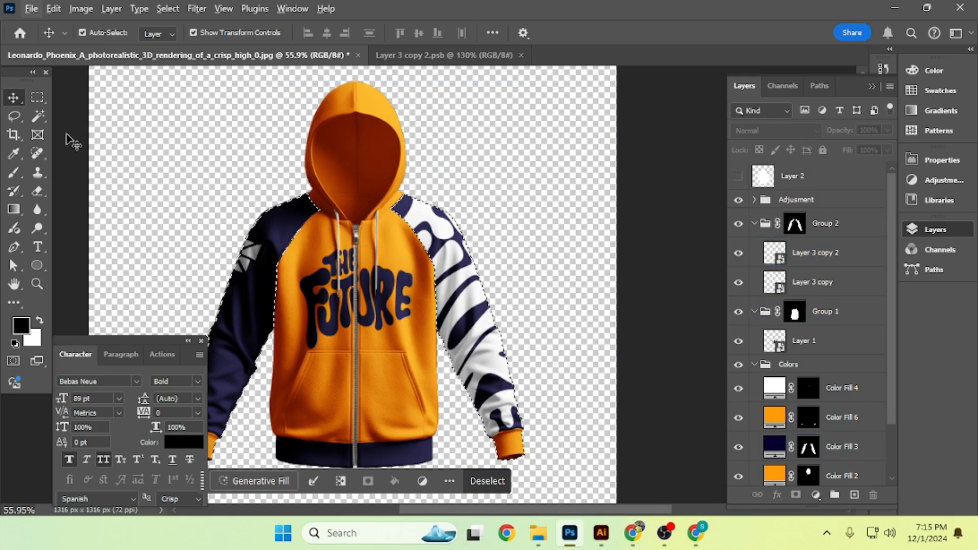
# Subtract the navy emblem sleeve from the selection with the Lasso tool and mask Layer 3 copy to the patterned sleeve
pyautogui.click(14, 117)
pyautogui.scroll(-2, 357, 265)
pyautogui.moveTo(364, 203)
pyautogui.mouseDown()
pyautogui.moveTo(294, 399)
pyautogui.moveTo(265, 443)
pyautogui.mouseUp()
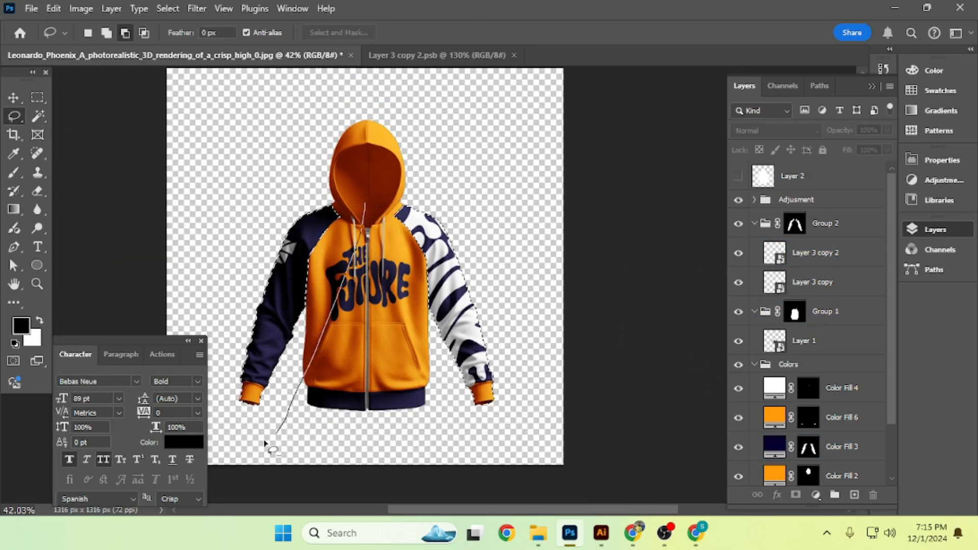
pyautogui.moveTo(209, 281)
pyautogui.mouseDown()
pyautogui.moveTo(256, 190)
pyautogui.moveTo(321, 156)
pyautogui.mouseUp()
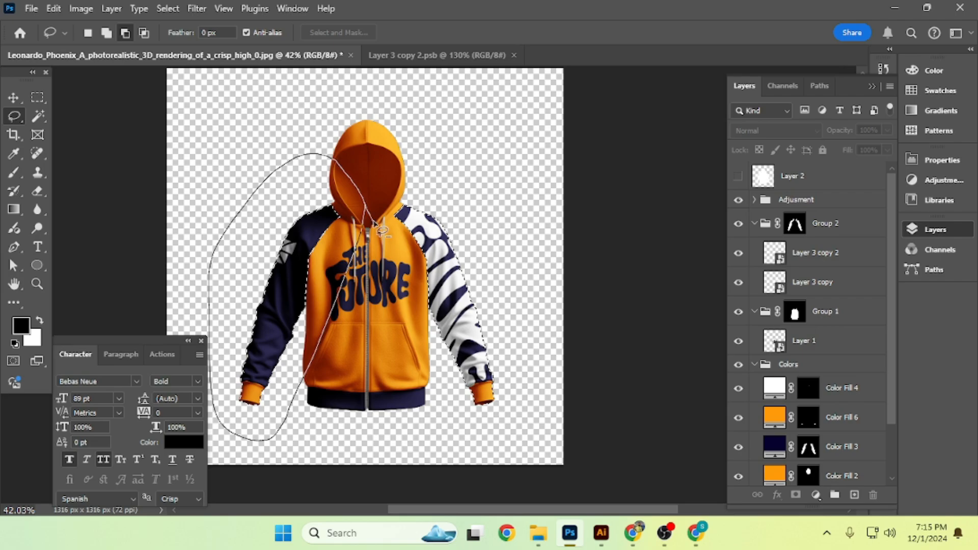
pyautogui.moveTo(382, 230); pyautogui.dragTo(385, 243)
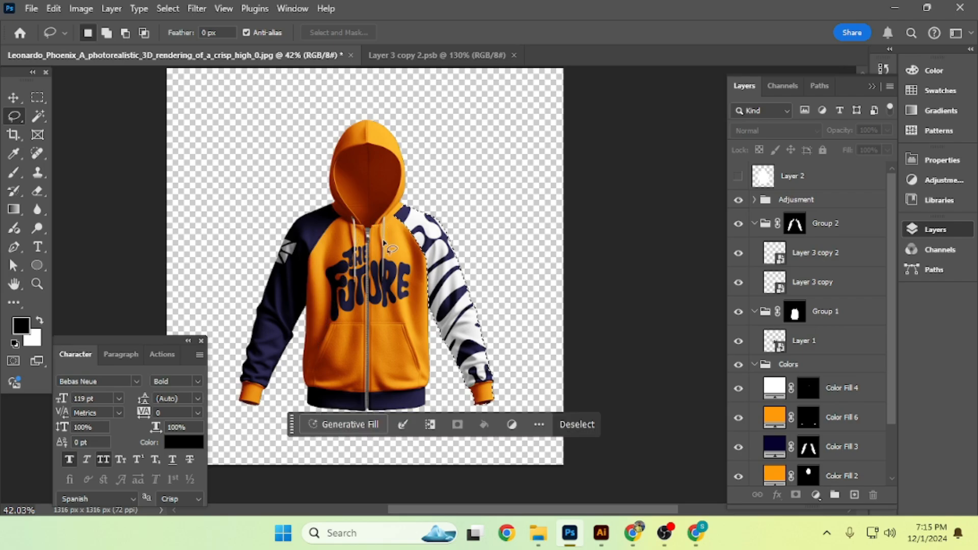
pyautogui.click(806, 286)
pyautogui.click(795, 495)
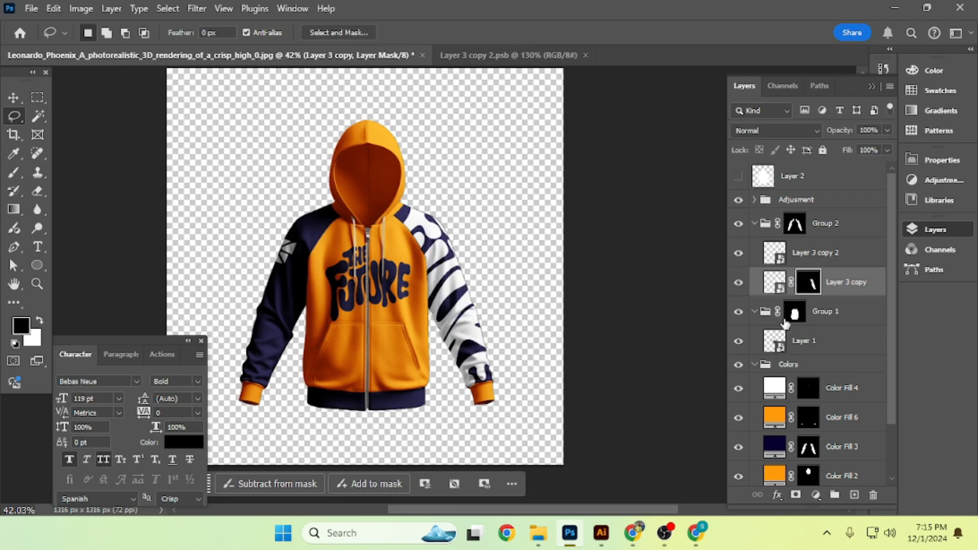
# Select only the navy emblem sleeve from Group 2's mask, excluding the Color Fill 2 area, and mask Layer 3 copy 2 with it
pyautogui.keyDown('ctrl'); pyautogui.click(795, 224); pyautogui.keyUp('ctrl')
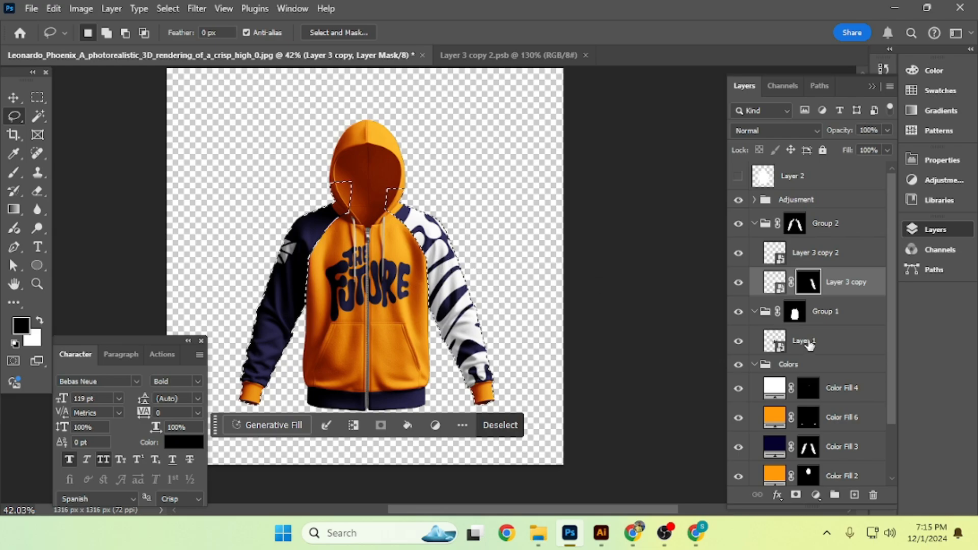
pyautogui.keyDown('ctrl'); pyautogui.keyDown('alt'); pyautogui.click(802, 479); pyautogui.keyUp('alt'); pyautogui.keyUp('ctrl')
pyautogui.moveTo(371, 197); pyautogui.dragTo(367, 243)
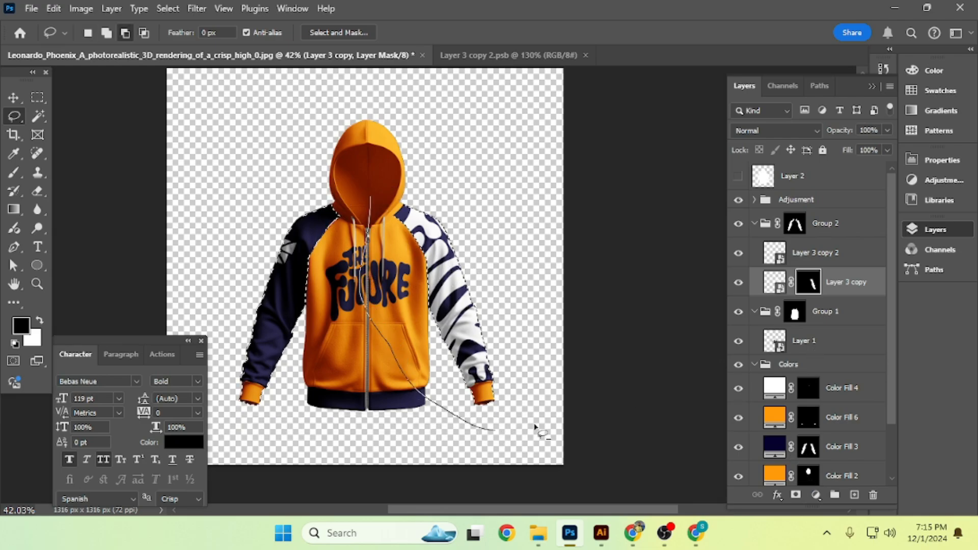
pyautogui.moveTo(540, 433)
pyautogui.mouseDown()
pyautogui.moveTo(537, 217)
pyautogui.moveTo(426, 157)
pyautogui.moveTo(395, 181)
pyautogui.mouseUp()
pyautogui.click(788, 257)
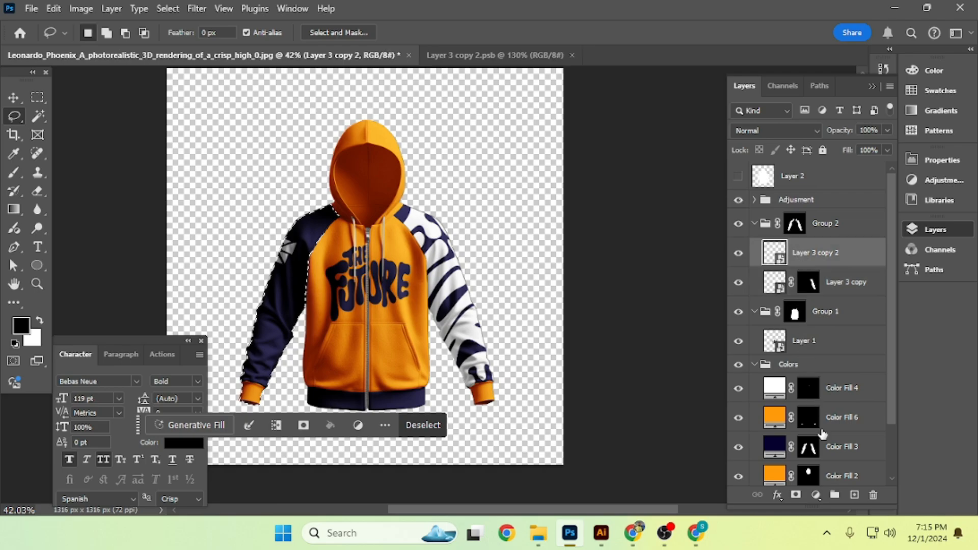
pyautogui.click(796, 494)
# Move Layer 3 copy 2 and Layer 3 copy out of Group 2 to sit above it, and select Group 2's mask
pyautogui.keyDown('shift'); pyautogui.click(846, 286); pyautogui.keyUp('shift')
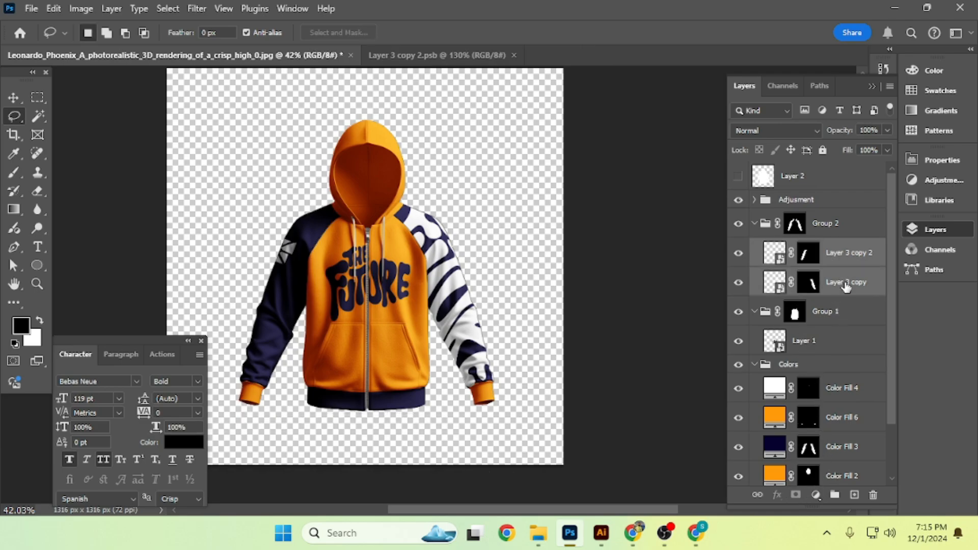
pyautogui.hotkey('ctrl', ']')
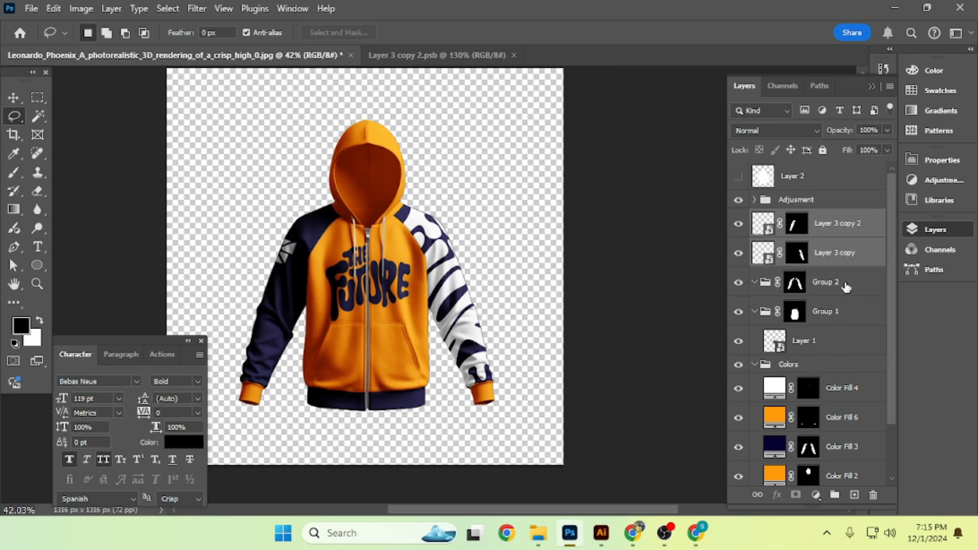
pyautogui.click(796, 284)
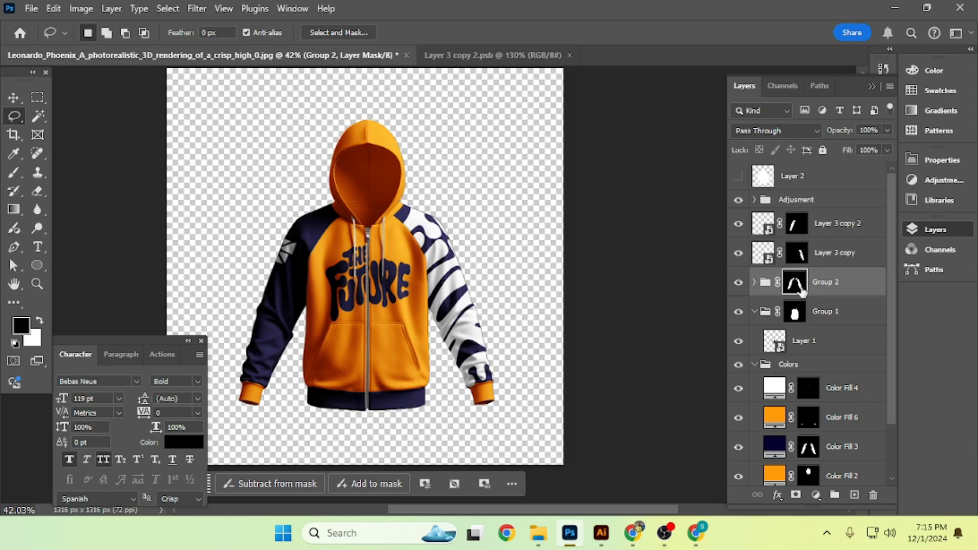
# Delete the emptied Group 2 and copy Group 1's layer mask onto Layer 1
pyautogui.press('Delete')
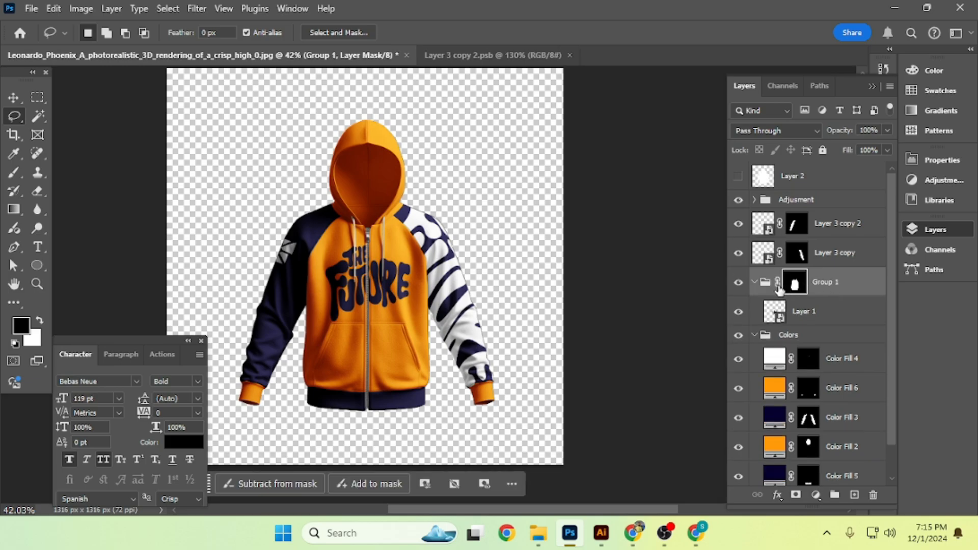
pyautogui.moveTo(794, 289); pyautogui.dragTo(808, 312)
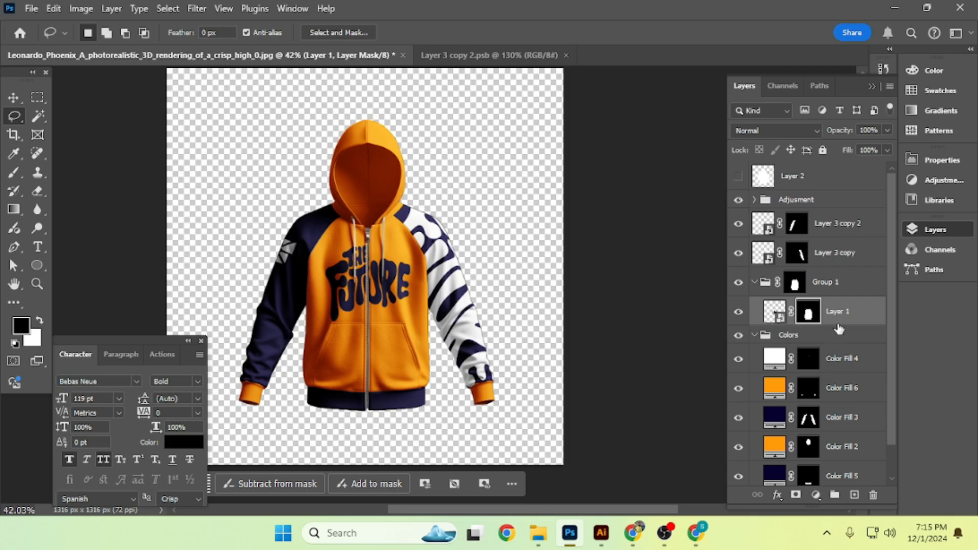
# Move Layer 1 out of Group 1 to sit above it, and delete Group 1 together with its mask
pyautogui.click(854, 314)
pyautogui.hotkey('ctrl', 'z')
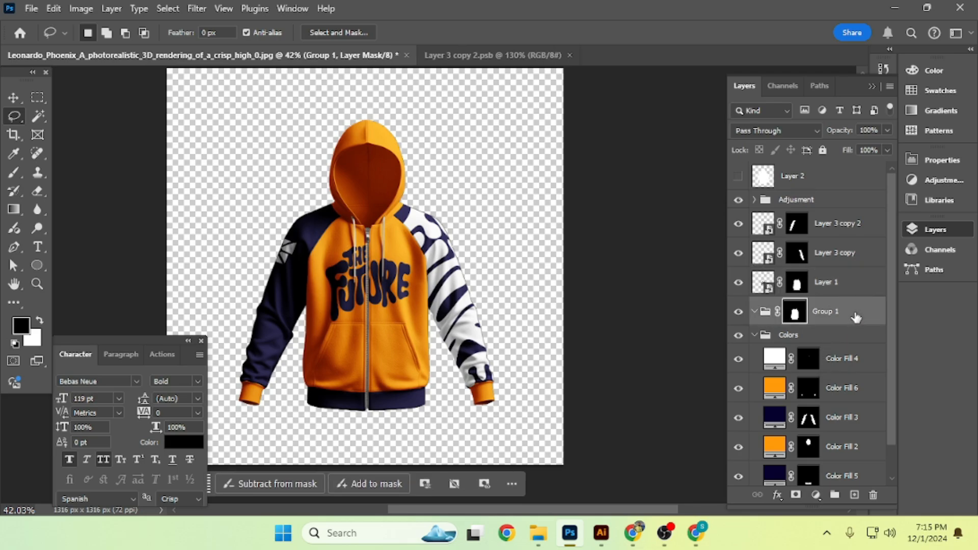
pyautogui.press('Delete')
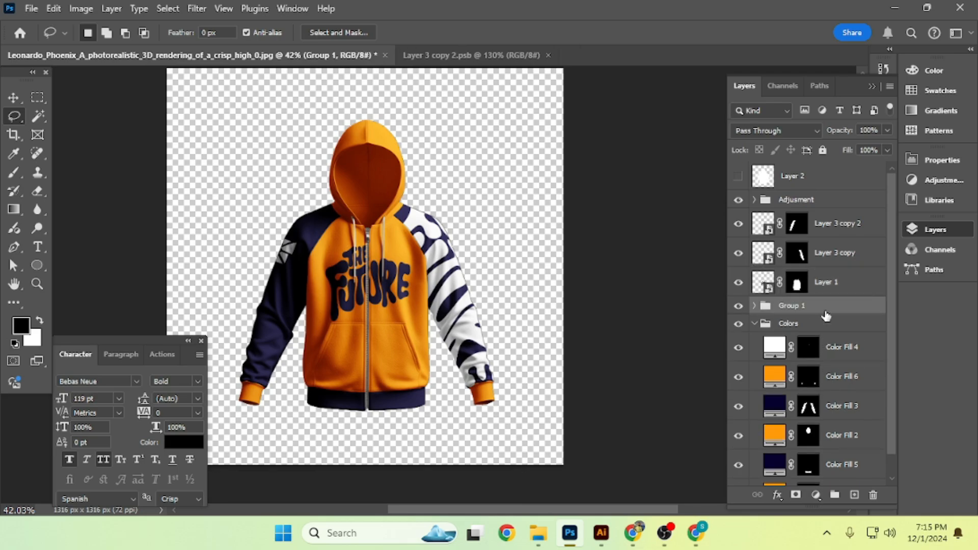
pyautogui.press('v')
pyautogui.click(674, 255)
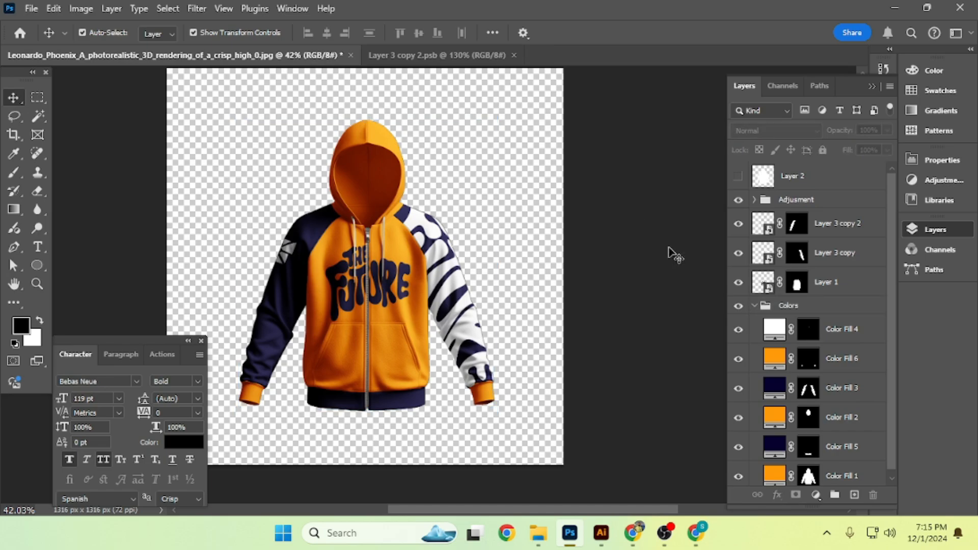
# Examine the chest lettering, zipper and both sleeve designs on the hoodie up close and as a whole
pyautogui.scroll(8, 360, 252)
pyautogui.scroll(-4, 349, 227)
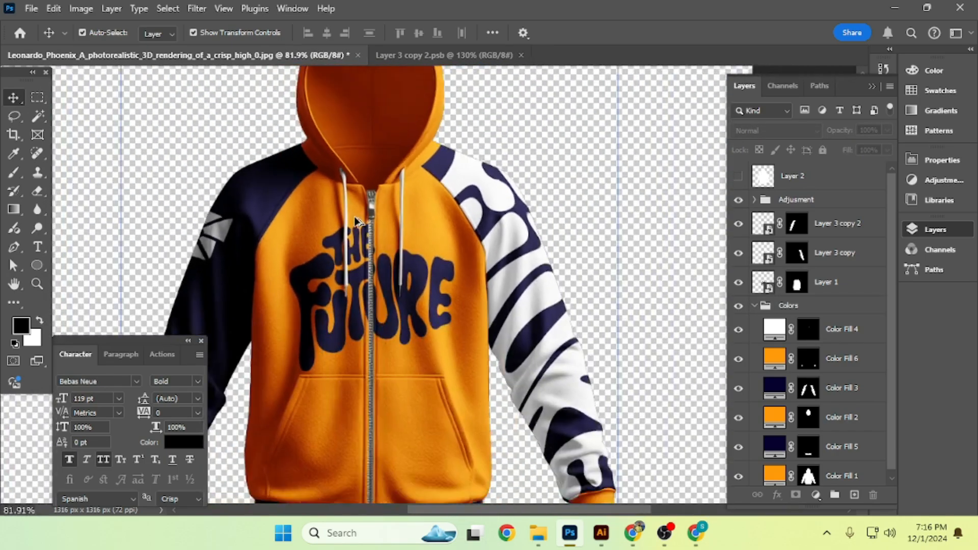
pyautogui.scroll(3, 350, 272)
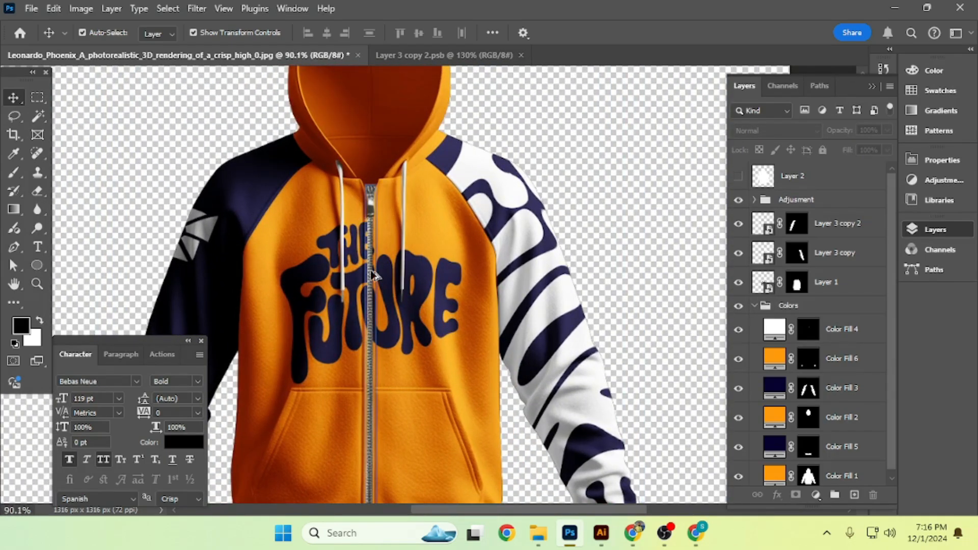
pyautogui.scroll(-2, 351, 275)
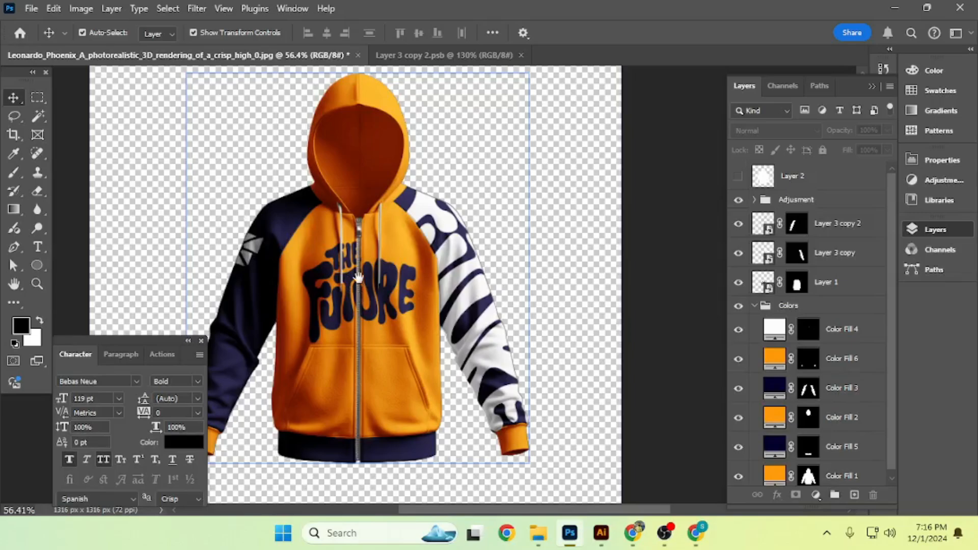
pyautogui.scroll(4, 358, 277)
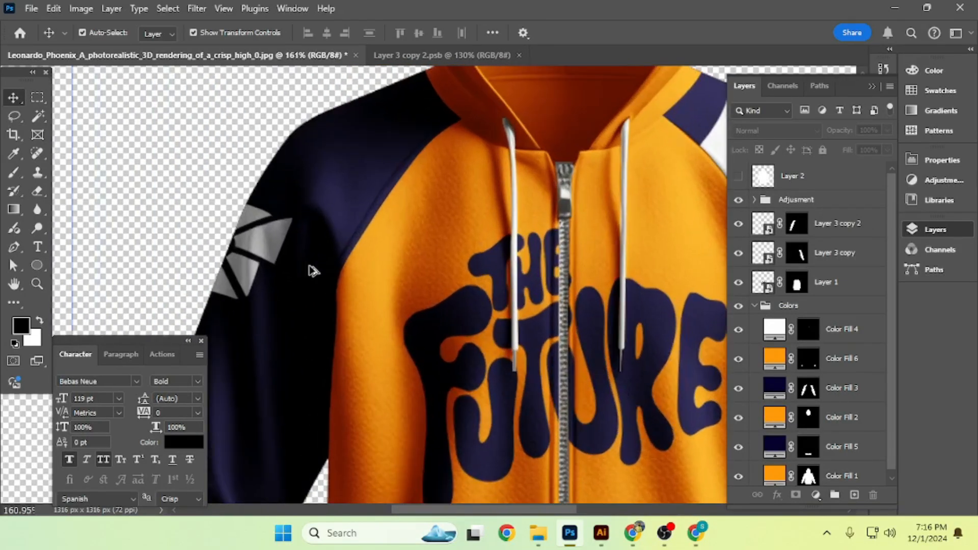
pyautogui.scroll(-5, 309, 269)
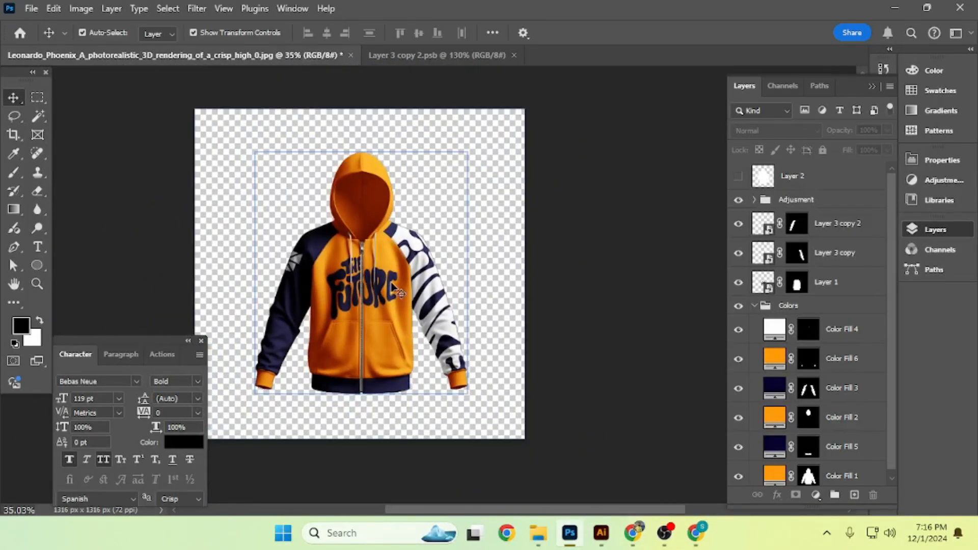
pyautogui.moveTo(479, 275); pyautogui.dragTo(481, 273)
pyautogui.scroll(2, 420, 345)
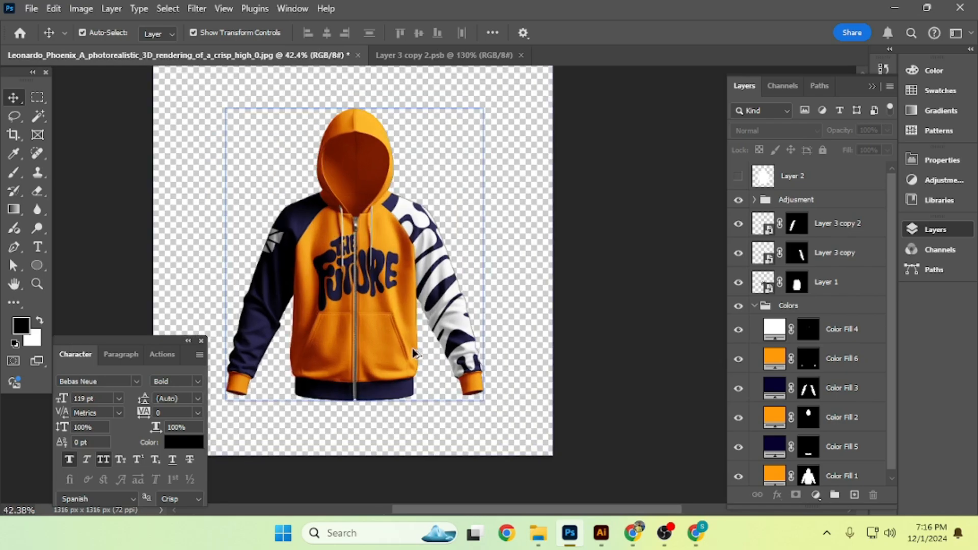
pyautogui.scroll(-1, 379, 339)
# Collapse the Colors group and group Layer 3 copy 2, Layer 3 copy and Layer 1 as Smart Obect
pyautogui.click(835, 281)
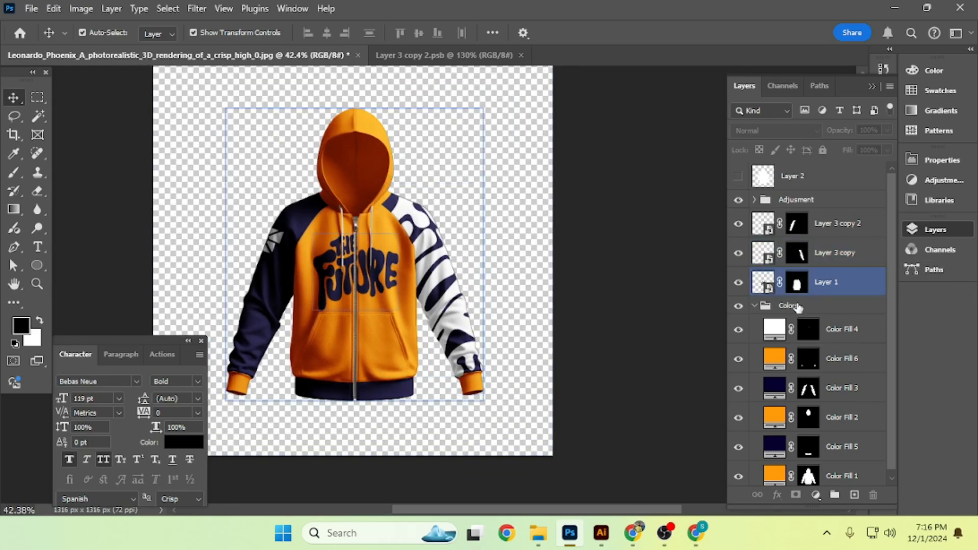
pyautogui.click(754, 306)
pyautogui.click(824, 223)
pyautogui.keyDown('shift'); pyautogui.click(830, 281); pyautogui.keyUp('shift')
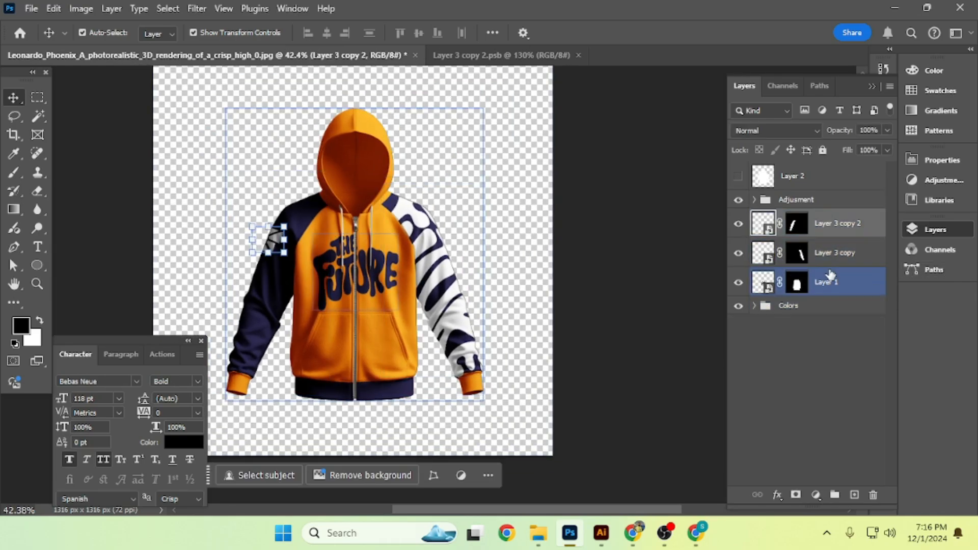
pyautogui.hotkey('ctrl', 'g')
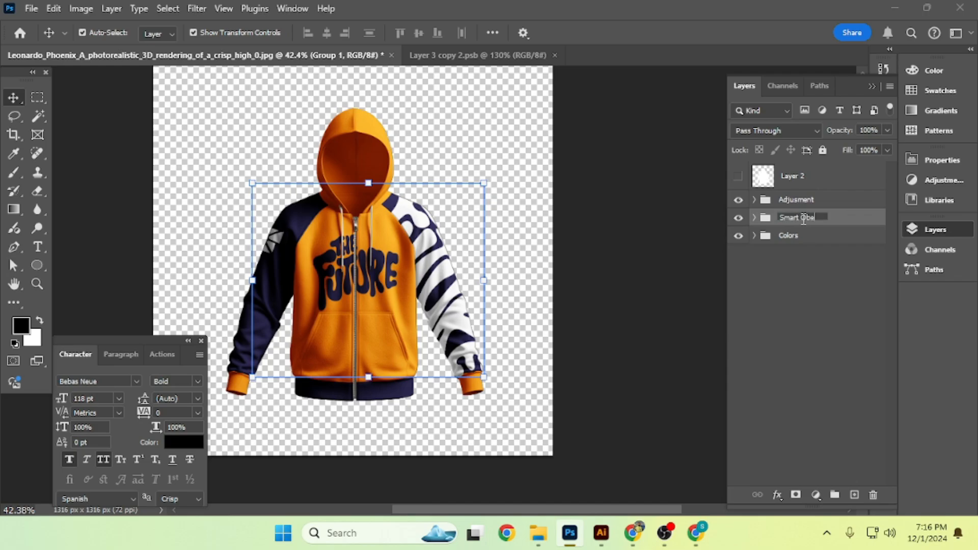
pyautogui.press('Return')
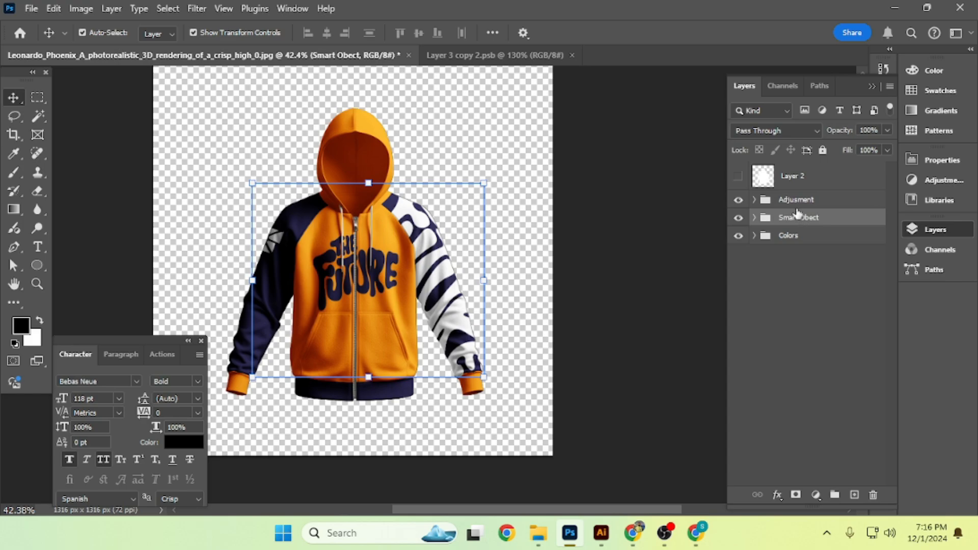
# Duplicate the Smart Obect group to the top of the layer stack and rename the copy Your Design Here
pyautogui.click(755, 218)
pyautogui.click(755, 218)
pyautogui.hotkey('ctrl', 'j')
pyautogui.hotkey('ctrl', 'shift', ']')
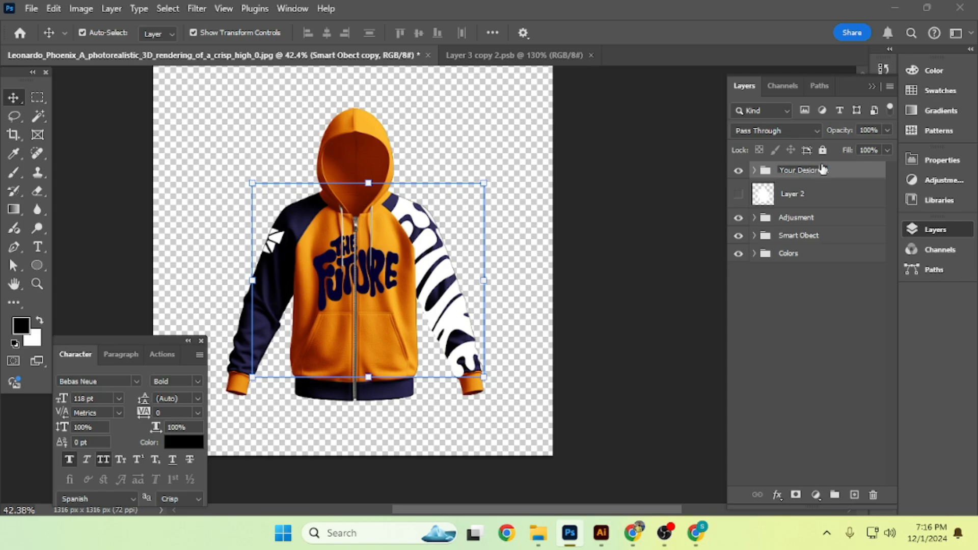
pyautogui.press('Return')
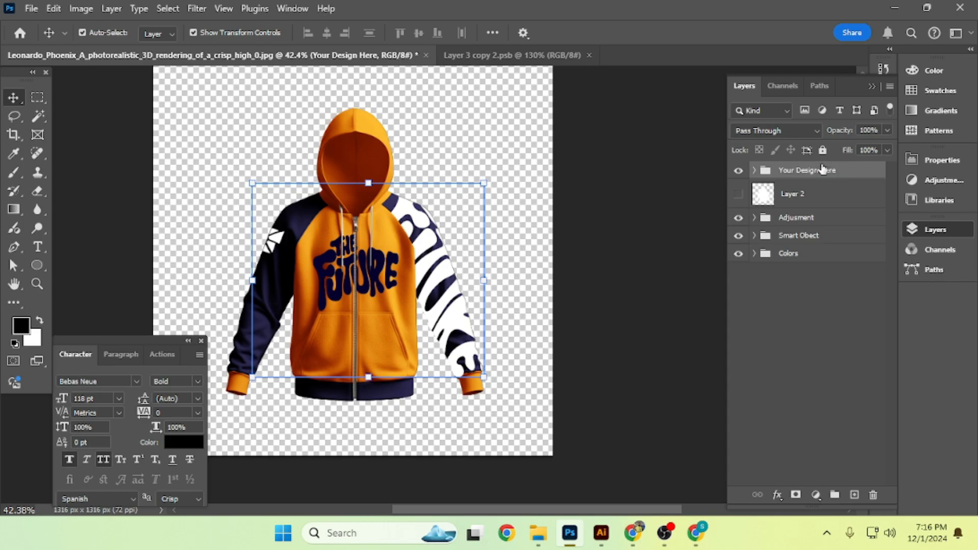
# Give the Your Design Here group a red color label
pyautogui.rightClick(845, 175)
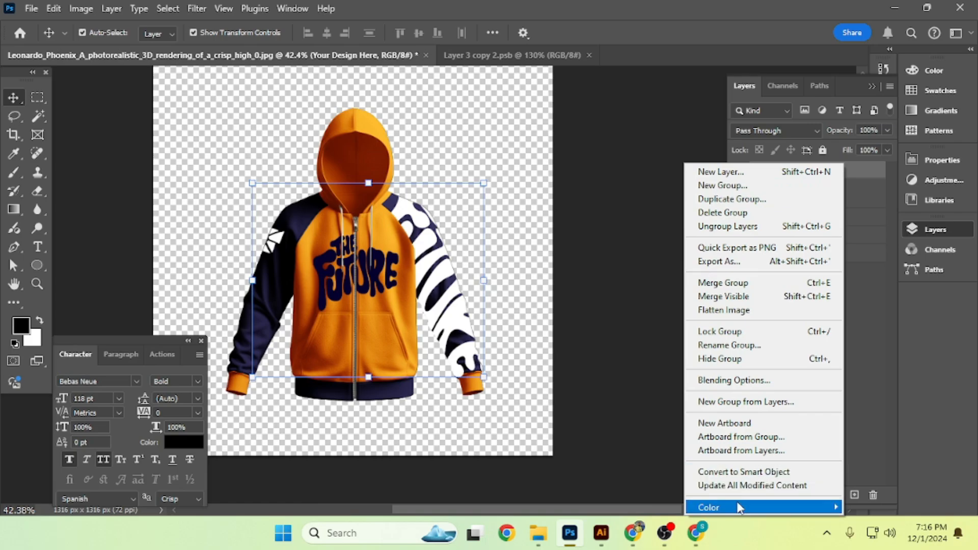
pyautogui.moveTo(740, 508)
pyautogui.click(872, 370)
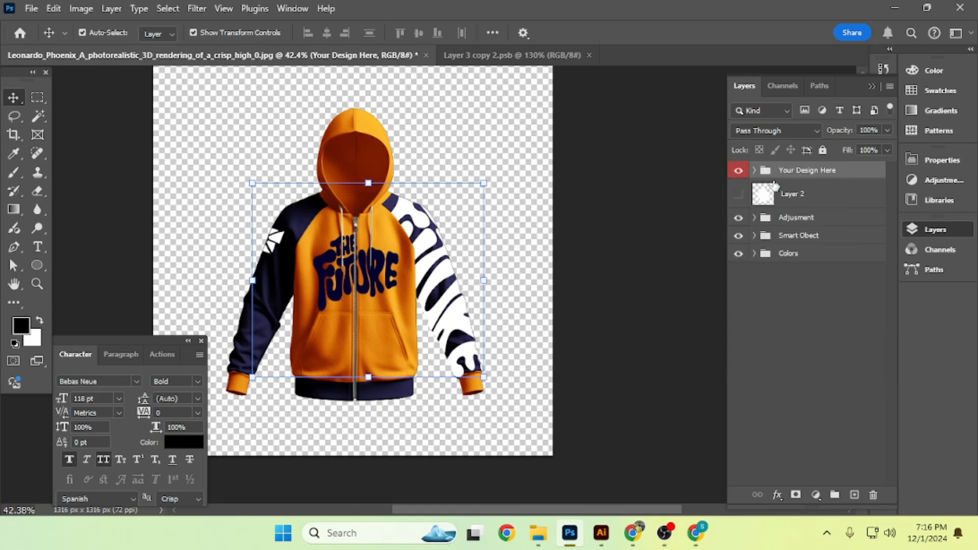
# Expand the Your Design Here group and select all three of its smart object layers
pyautogui.click(755, 170)
pyautogui.click(789, 197)
pyautogui.click(838, 253)
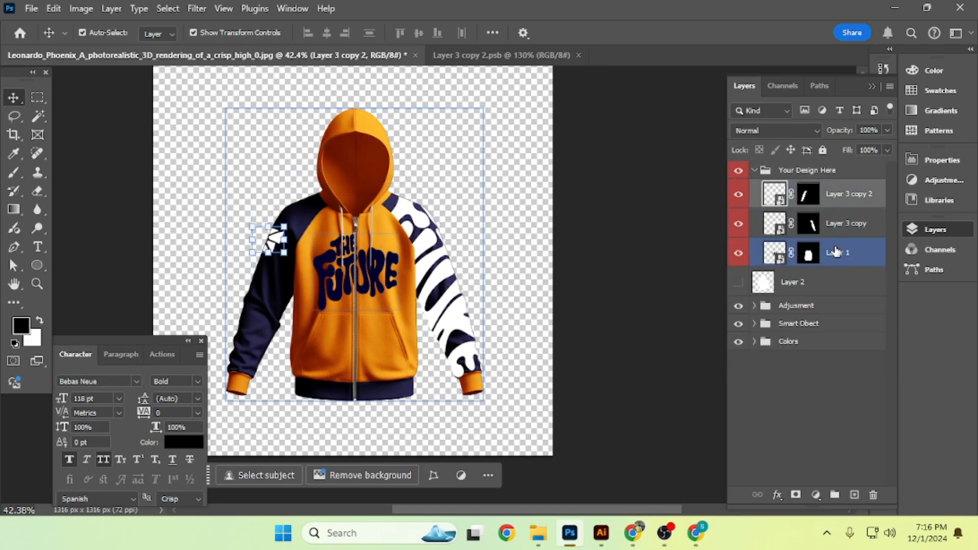
pyautogui.keyDown('shift'); pyautogui.click(784, 192); pyautogui.keyUp('shift')
# Toggle the visibility of the Your Design Here group and its three layers to compare the hoodie with and without them
pyautogui.click(738, 170)
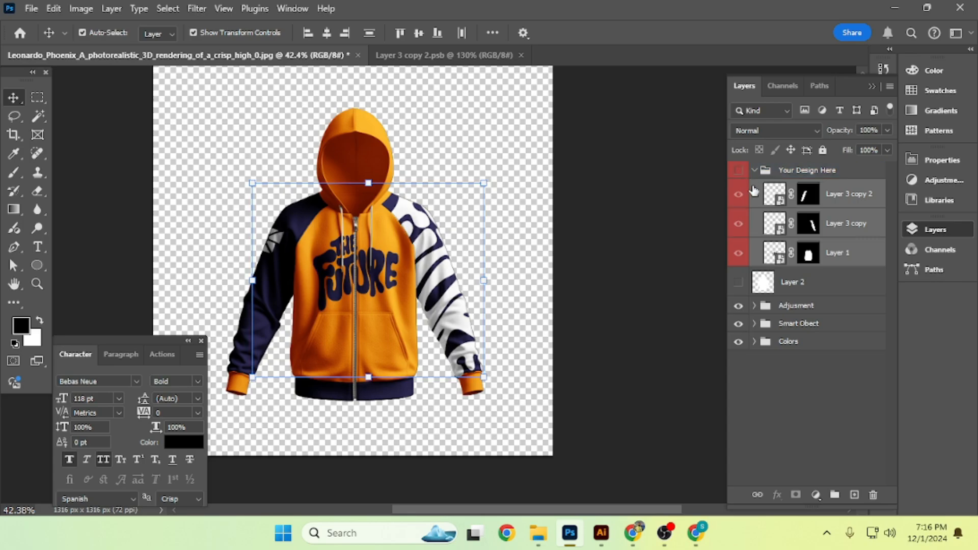
pyautogui.click(738, 196)
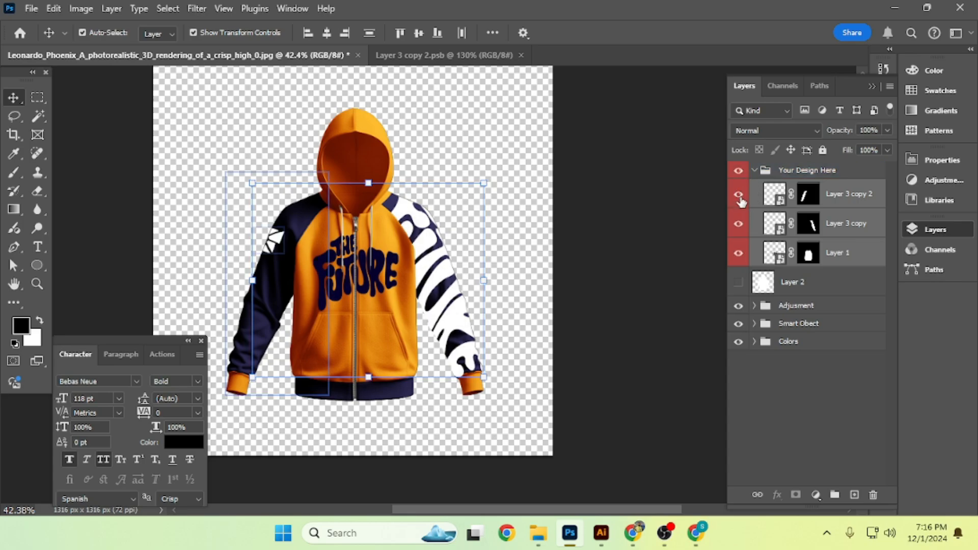
pyautogui.click(739, 195)
pyautogui.click(738, 223)
pyautogui.click(738, 252)
pyautogui.click(739, 170)
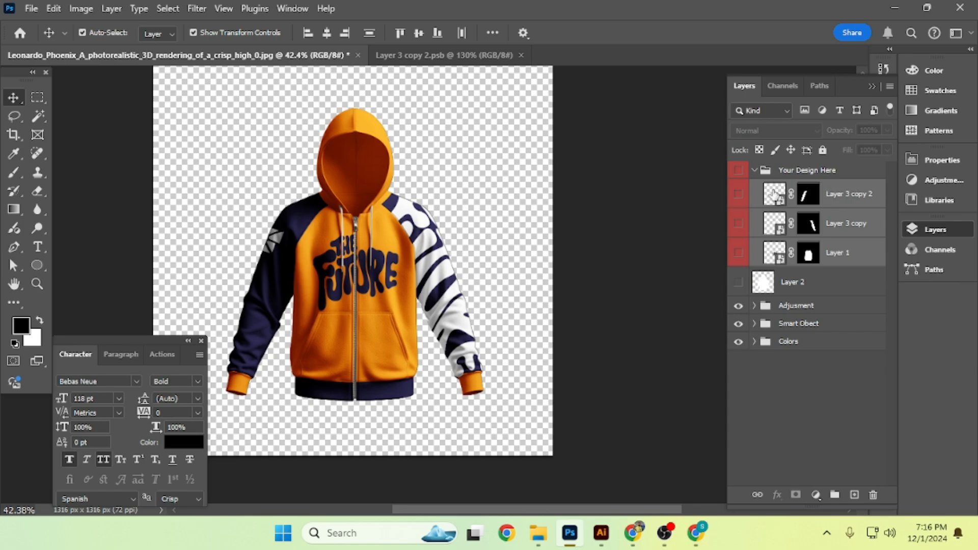
pyautogui.click(738, 170)
pyautogui.click(738, 195)
pyautogui.click(739, 223)
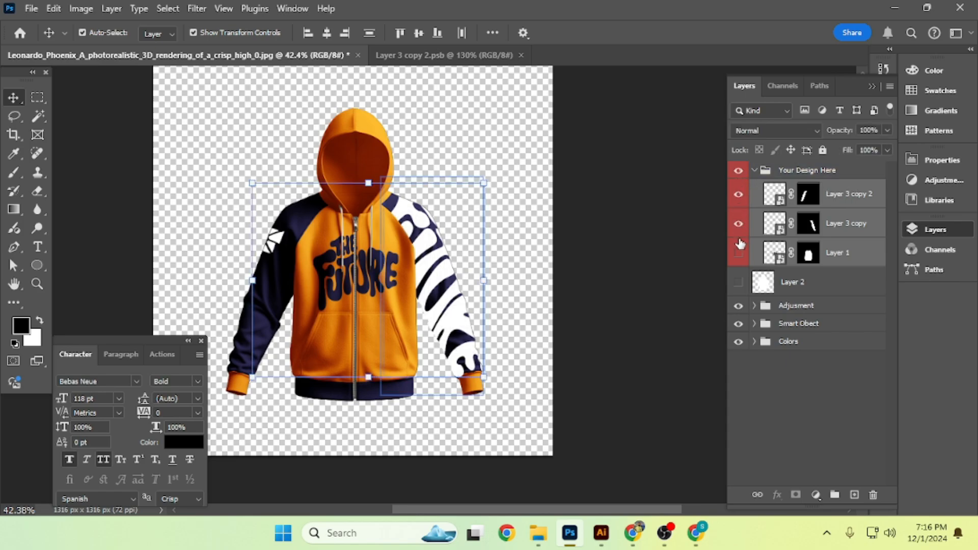
pyautogui.click(739, 253)
pyautogui.scroll(-9, 524, 233)
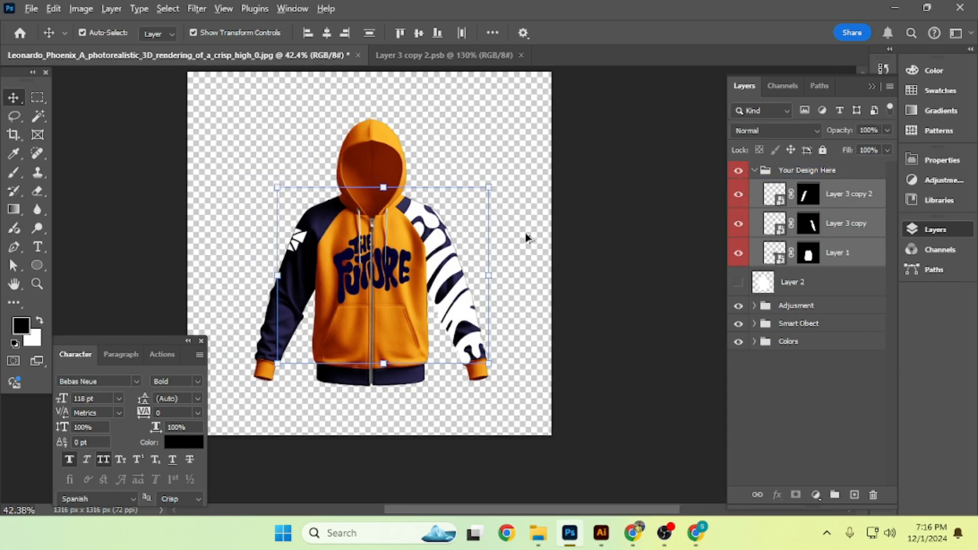
pyautogui.scroll(9, 566, 235)
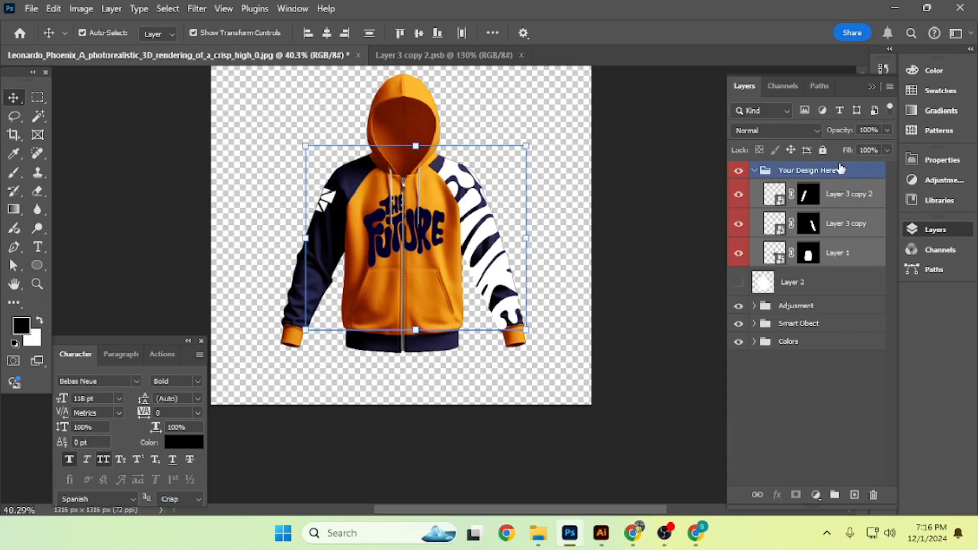
# Set the fill of the three selected design layers to 0% and hide them together with their group
pyautogui.moveTo(848, 152); pyautogui.dragTo(764, 156)
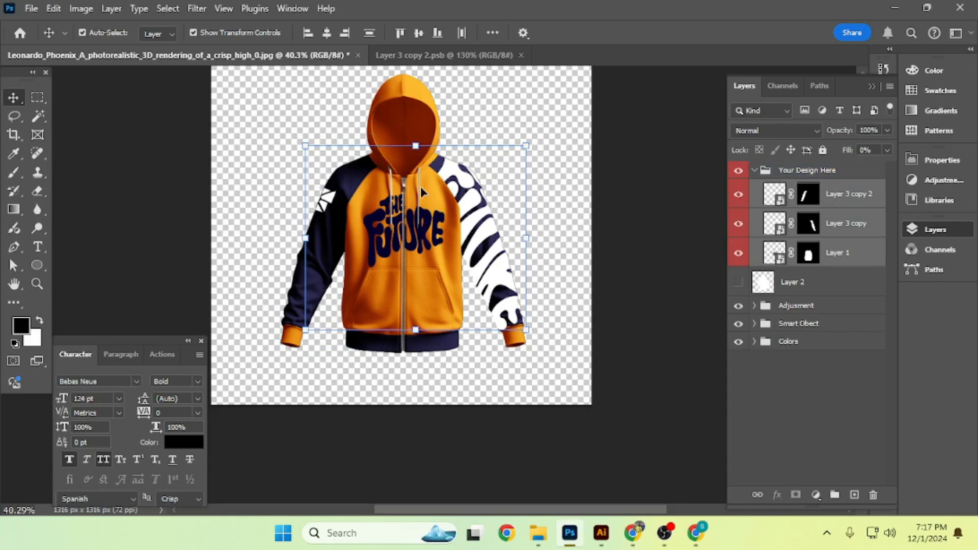
pyautogui.click(738, 194)
pyautogui.click(738, 223)
pyautogui.click(738, 252)
pyautogui.click(738, 170)
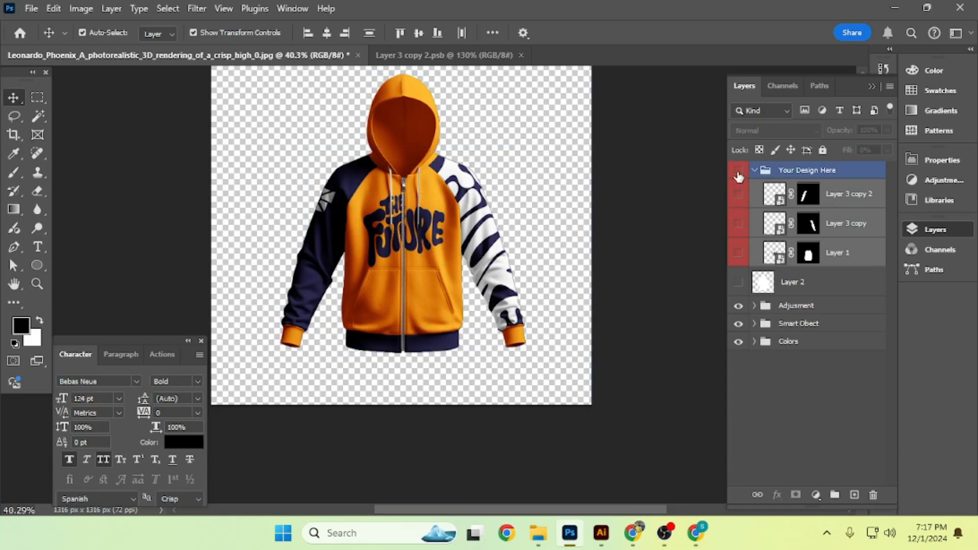
pyautogui.scroll(2, 611, 225)
pyautogui.scroll(-2, 607, 225)
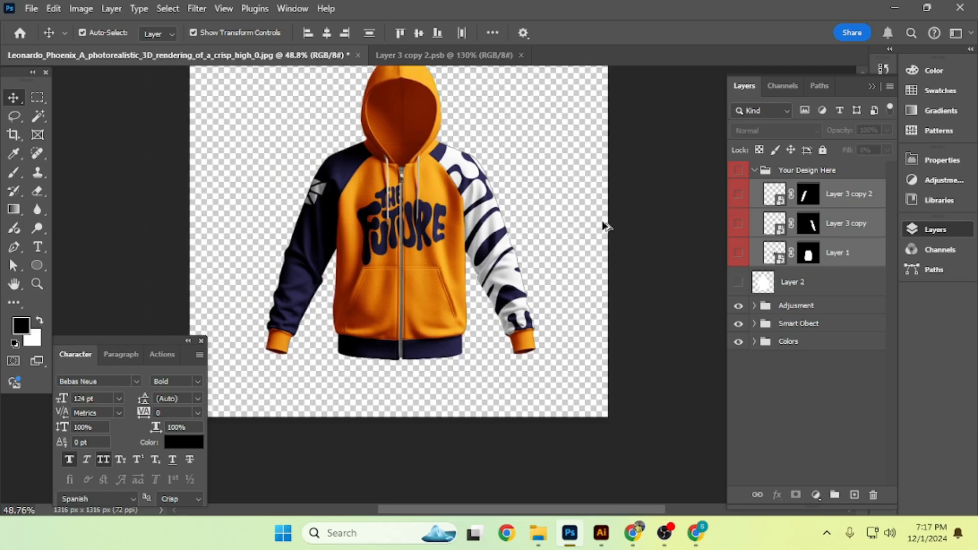
# Show the Your Design Here layers, set their opacity to 0%, and hide them together with the group again
pyautogui.click(735, 194)
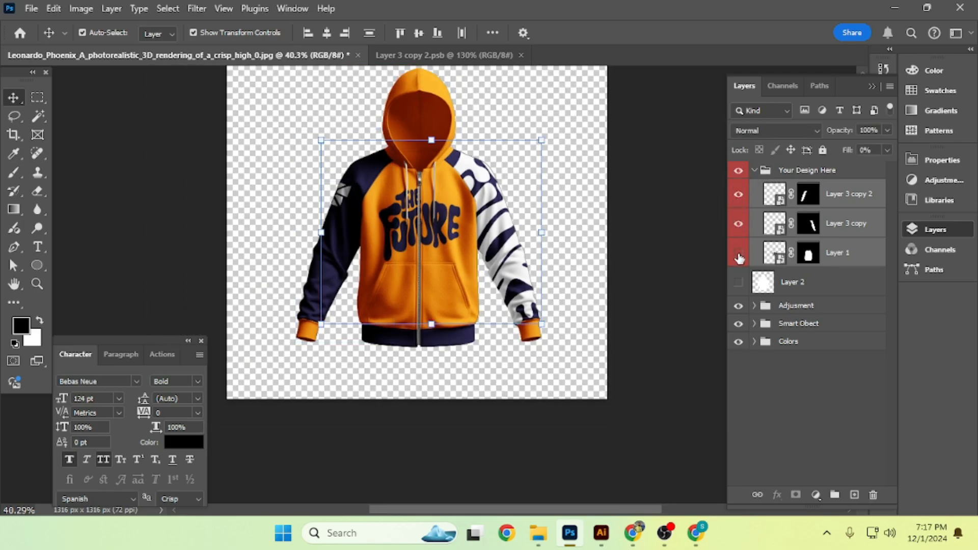
pyautogui.moveTo(852, 133); pyautogui.dragTo(146, 199)
pyautogui.moveTo(738, 253); pyautogui.dragTo(738, 170)
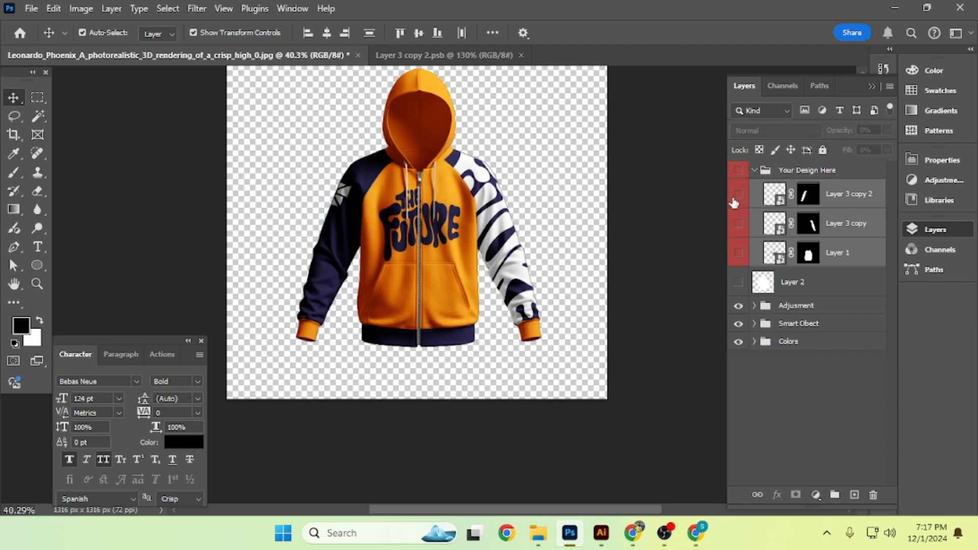
pyautogui.click(663, 209)
pyautogui.scroll(3, 460, 225)
pyautogui.scroll(-5, 449, 224)
# Open Layer 1's smart object, hide its Vector Smart Object artwork, and check the updated hoodie in the main document
pyautogui.doubleClick(789, 262)
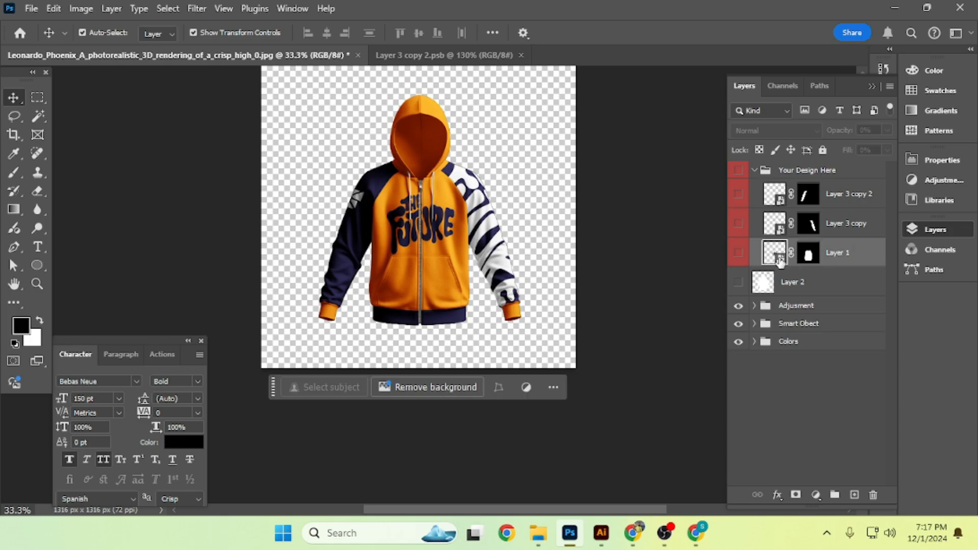
pyautogui.click(738, 176)
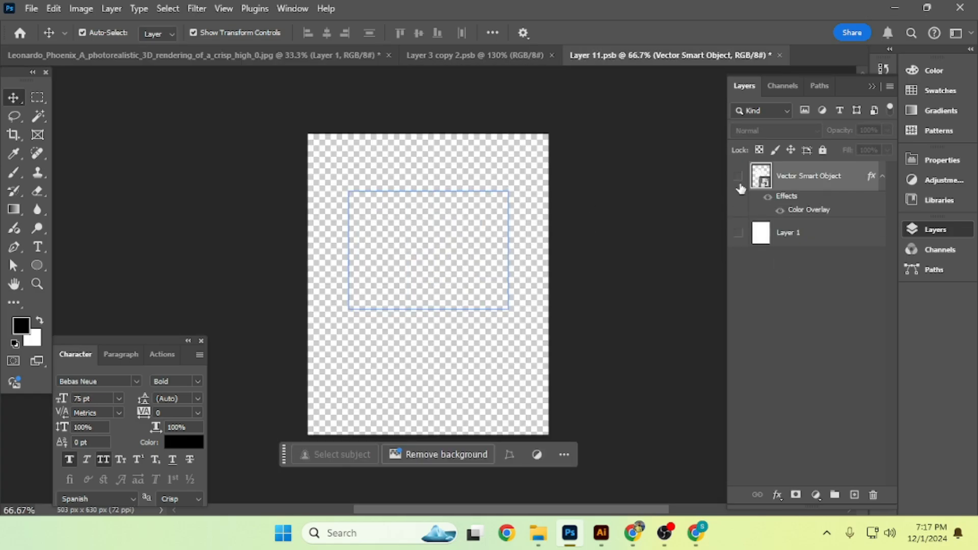
pyautogui.click(356, 55)
pyautogui.scroll(-2, 402, 206)
pyautogui.scroll(3, 403, 206)
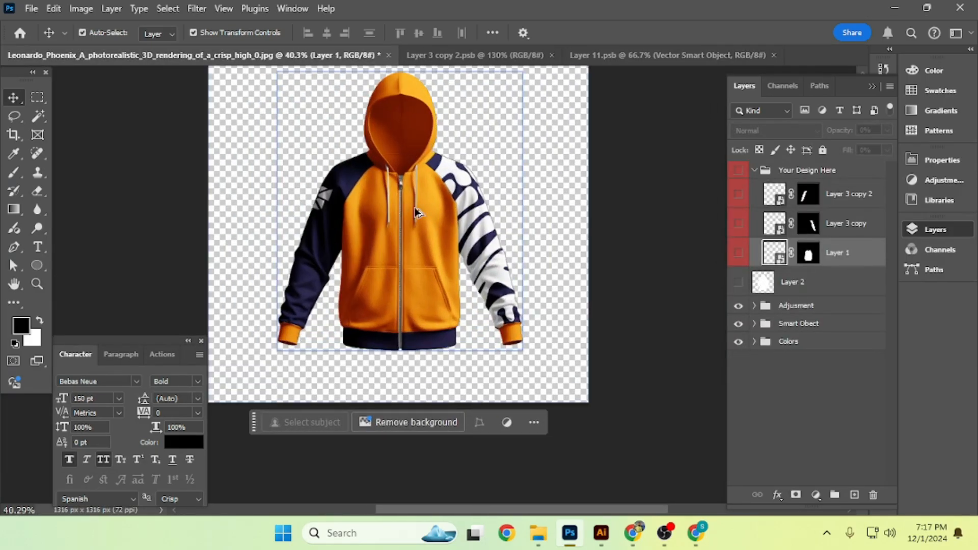
# Restore the chest lettering on the hoodie and close the Layer 3 copy 2.psb document
pyautogui.click(775, 325)
pyautogui.click(788, 308)
pyautogui.scroll(1, 440, 270)
pyautogui.click(551, 55)
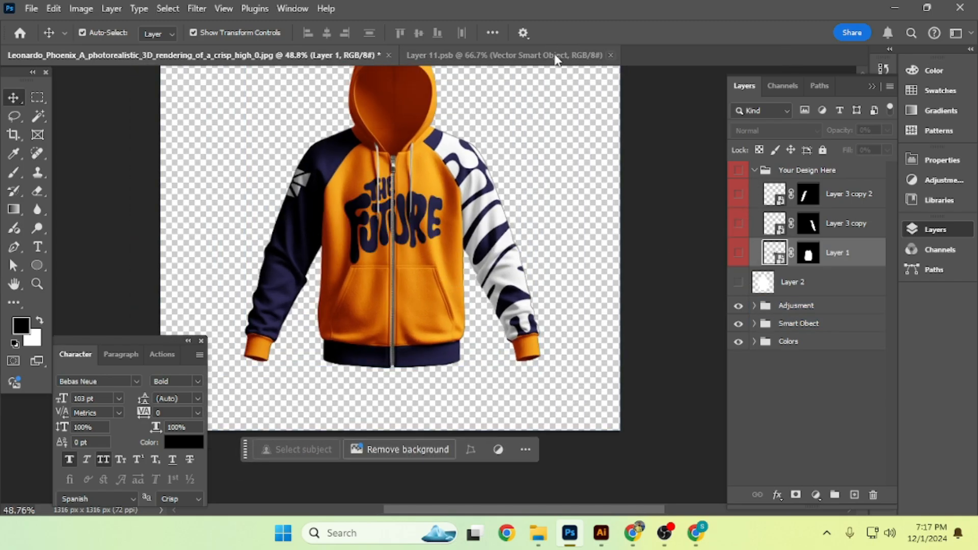
# Close the Layer 11.psb document and check the whole hoodie in the main document
pyautogui.click(611, 55)
pyautogui.scroll(2, 372, 206)
pyautogui.scroll(-3, 375, 211)
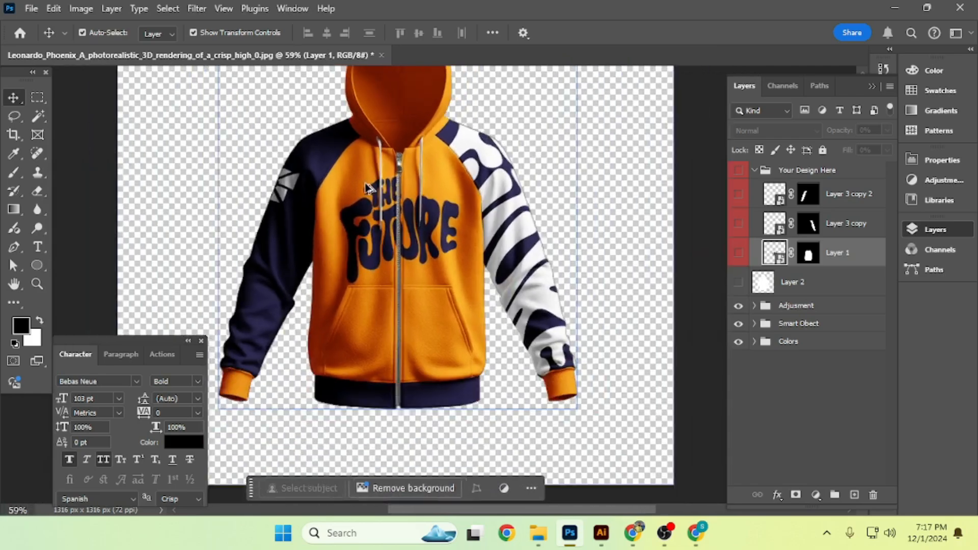
pyautogui.scroll(-2, 570, 368)
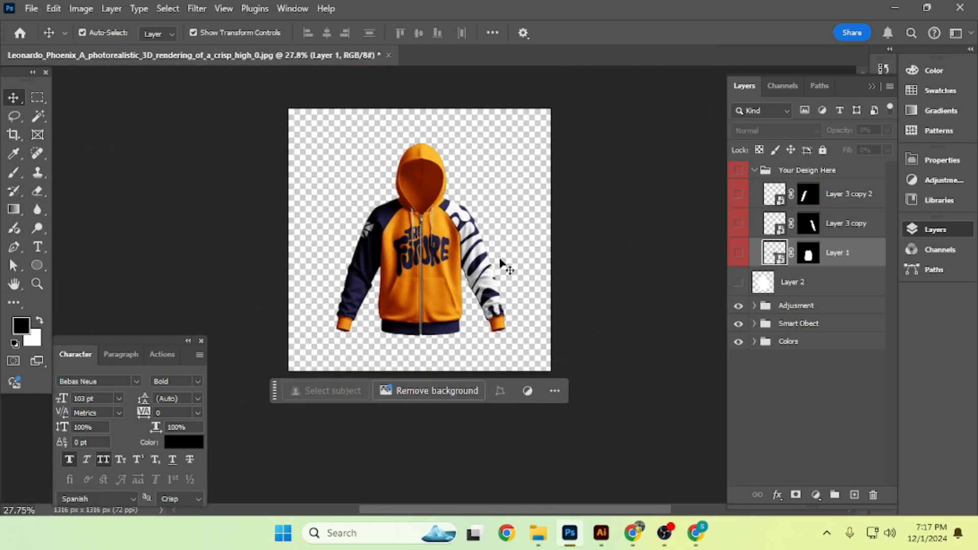
pyautogui.press('c')
pyautogui.press('Escape')
pyautogui.press('b')
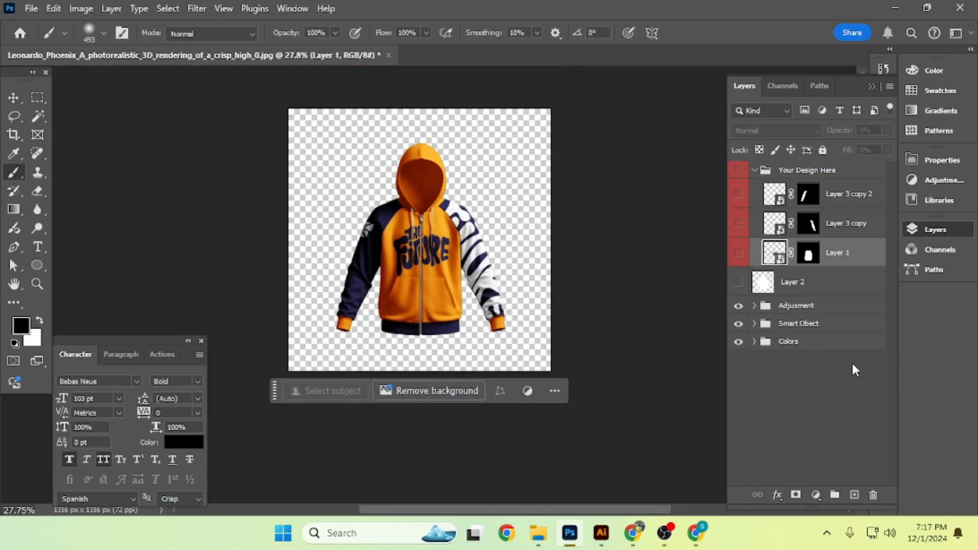
# Add a solid colour fill layer in ffffff and move it beneath the Colors group as the background
pyautogui.click(810, 341)
pyautogui.click(818, 493)
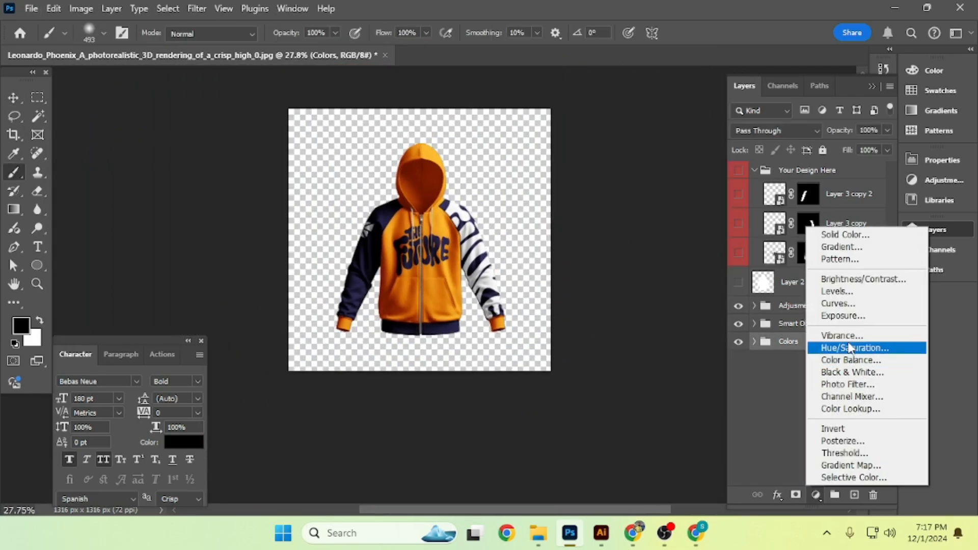
pyautogui.click(841, 235)
pyautogui.write('ffffff')
pyautogui.press('Return')
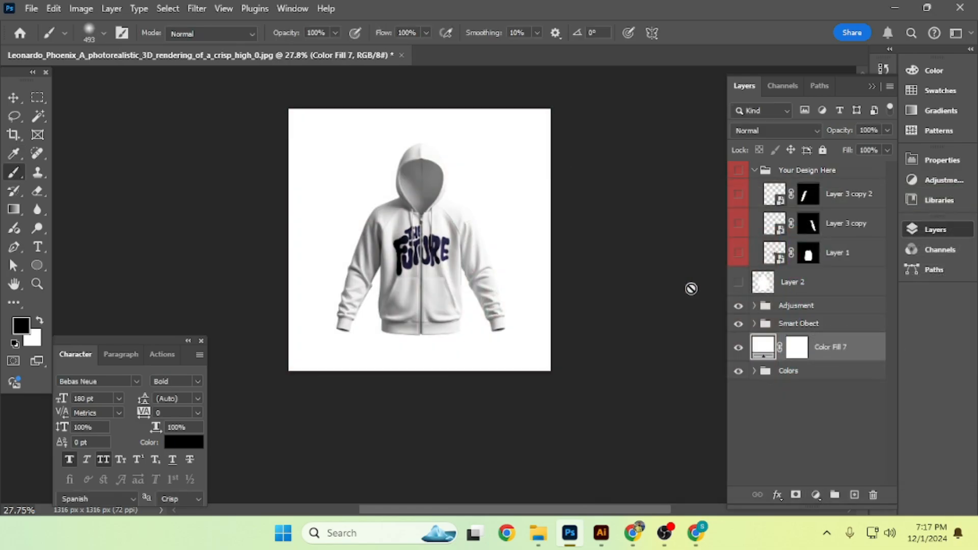
pyautogui.hotkey('ctrl', '[')
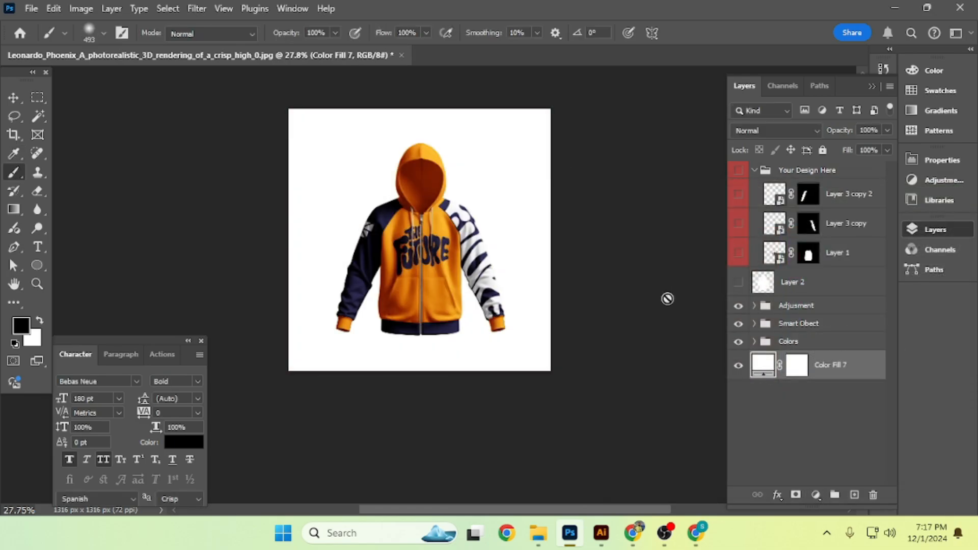
# Crop the canvas slightly inward from its upper edge, using the 1:1 (Square) ratio
pyautogui.press('c')
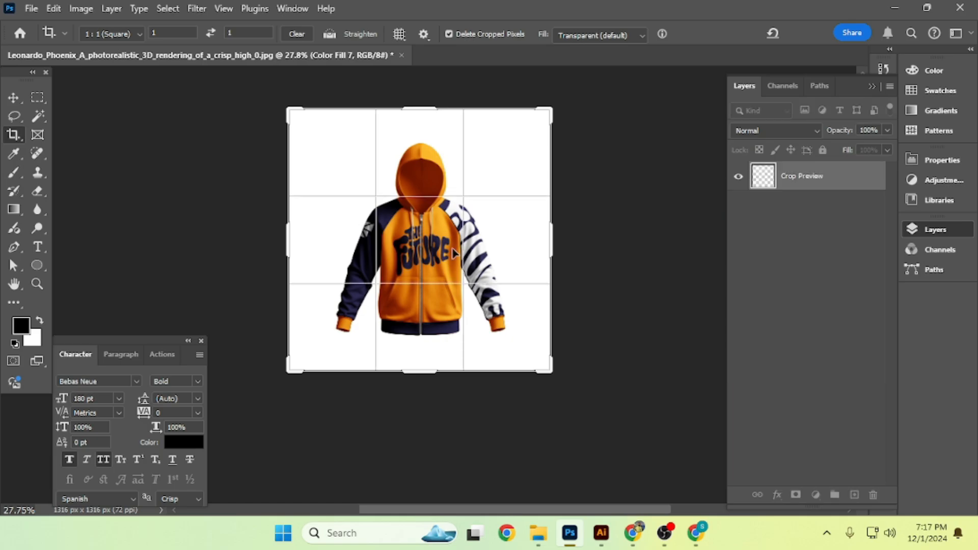
pyautogui.moveTo(420, 105); pyautogui.dragTo(423, 109)
pyautogui.scroll(6, 423, 109)
pyautogui.scroll(3, 424, 109)
pyautogui.hotkey('alt', 'space')
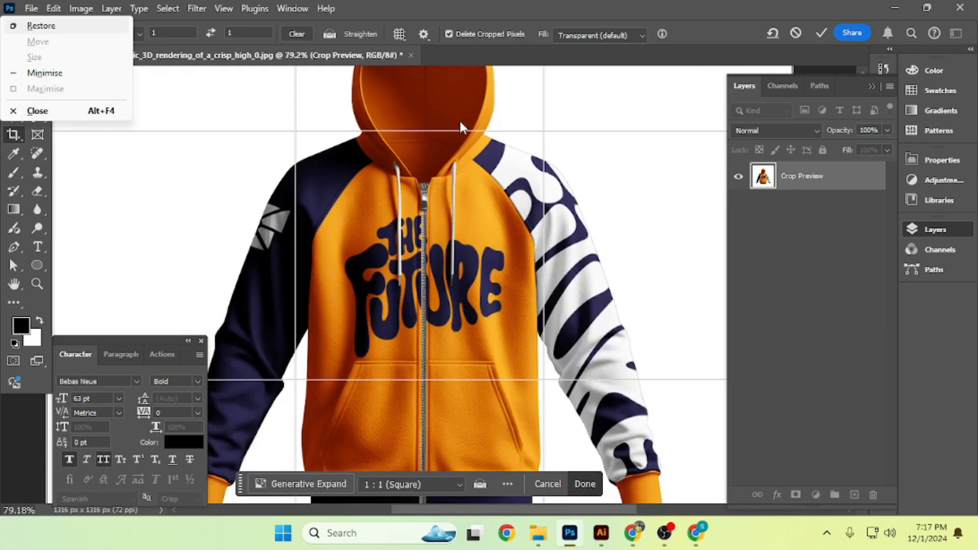
pyautogui.click(818, 34)
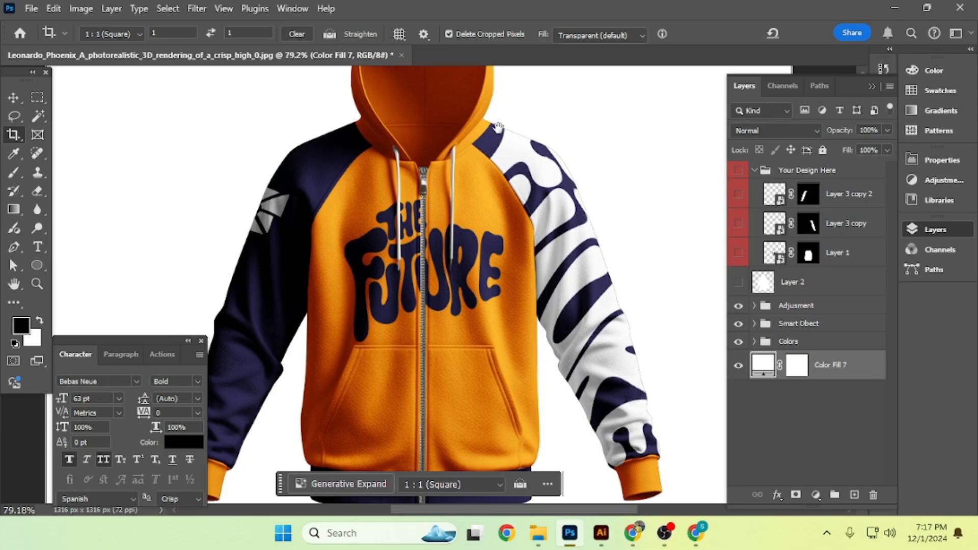
# Trim the square canvas once more from its upper edge to about 1290 × 1291 px and deselect all layers
pyautogui.scroll(5, 498, 127)
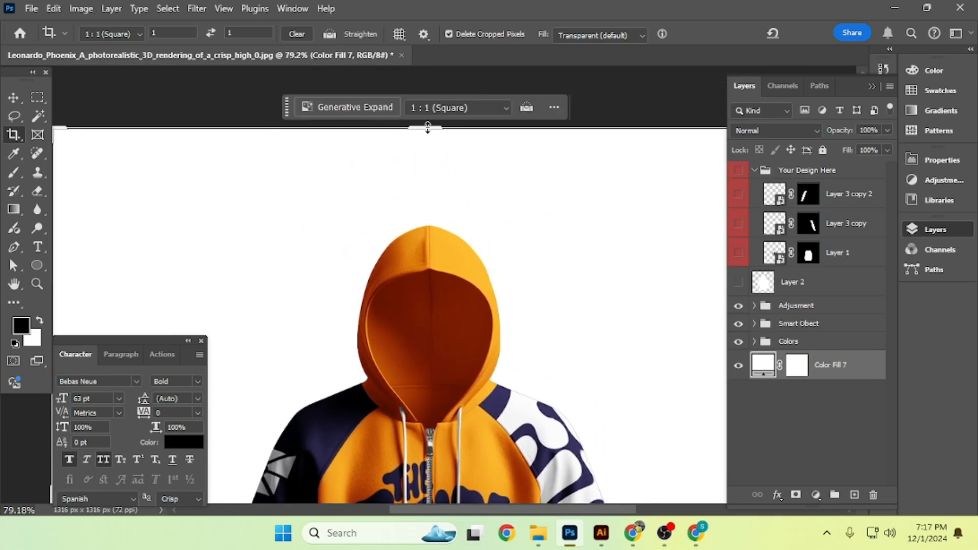
pyautogui.moveTo(427, 128); pyautogui.dragTo(428, 135)
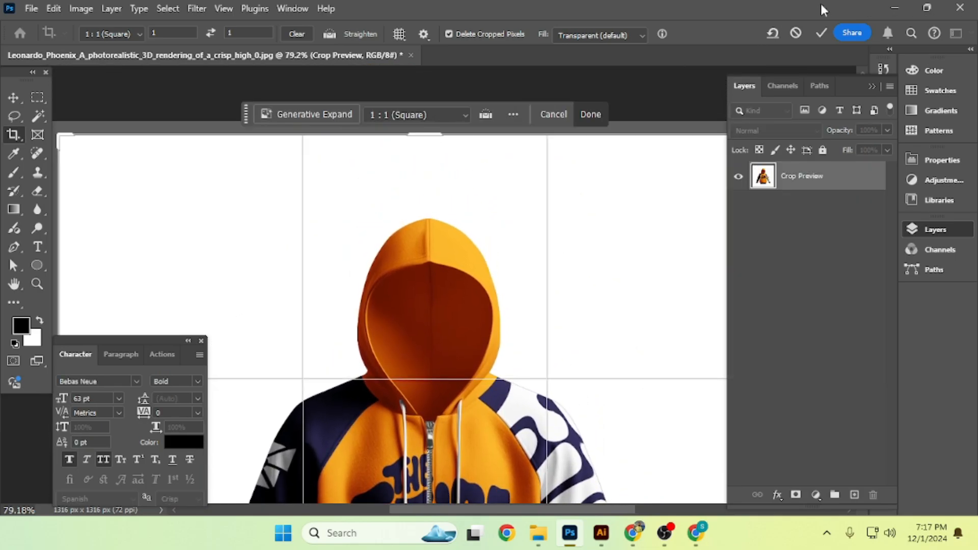
pyautogui.click(820, 31)
pyautogui.scroll(-8, 444, 203)
pyautogui.press('v')
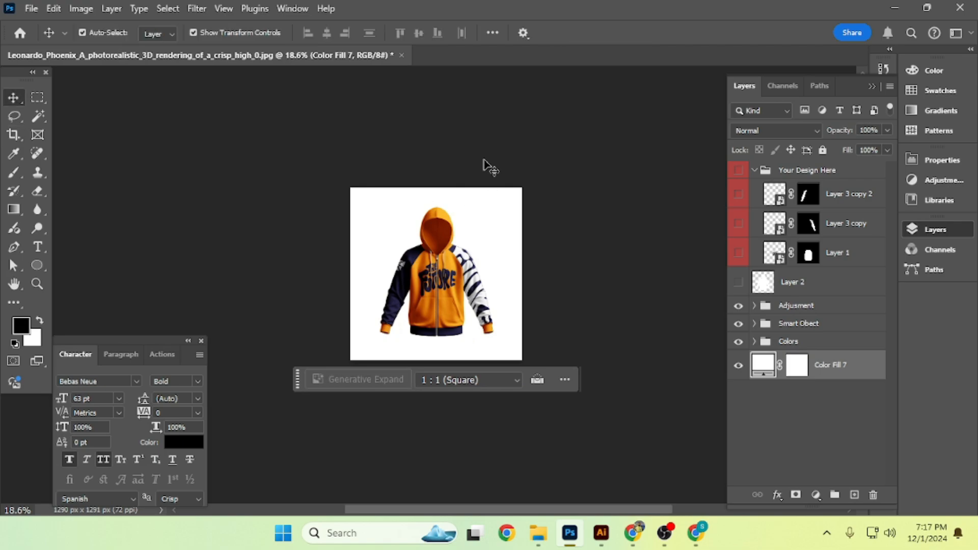
pyautogui.click(479, 137)
pyautogui.scroll(5, 413, 343)
pyautogui.moveTo(477, 280); pyautogui.dragTo(460, 289)
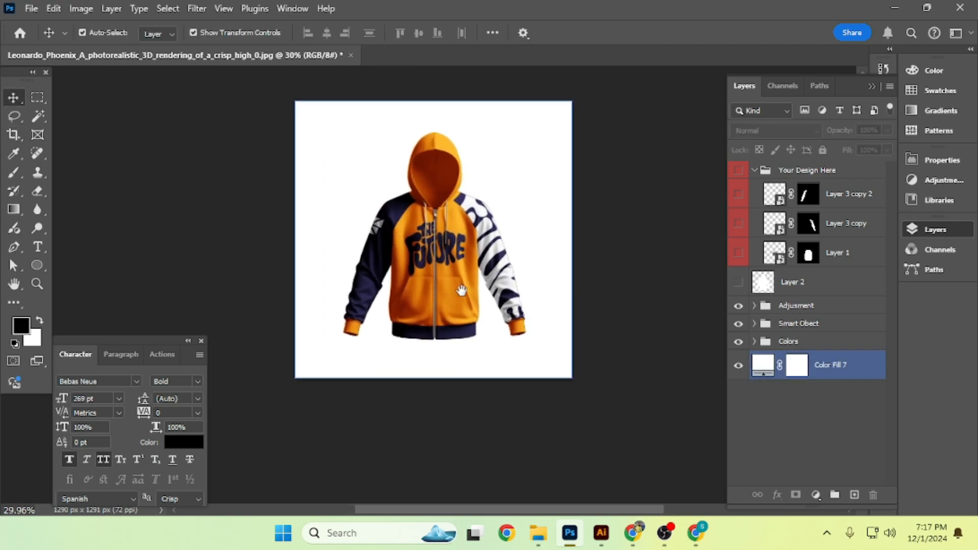
pyautogui.click(600, 276)
# Add a layer above Color Fill 7, brush a soft black spot, and flatten it to 9.19% height as a shadow beneath the hoodie
pyautogui.click(863, 366)
pyautogui.press('b')
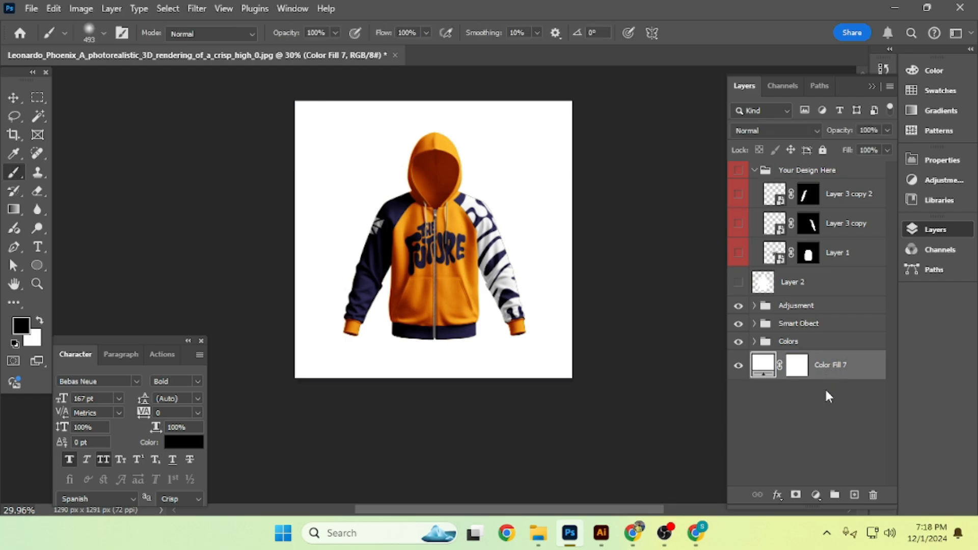
pyautogui.click(854, 495)
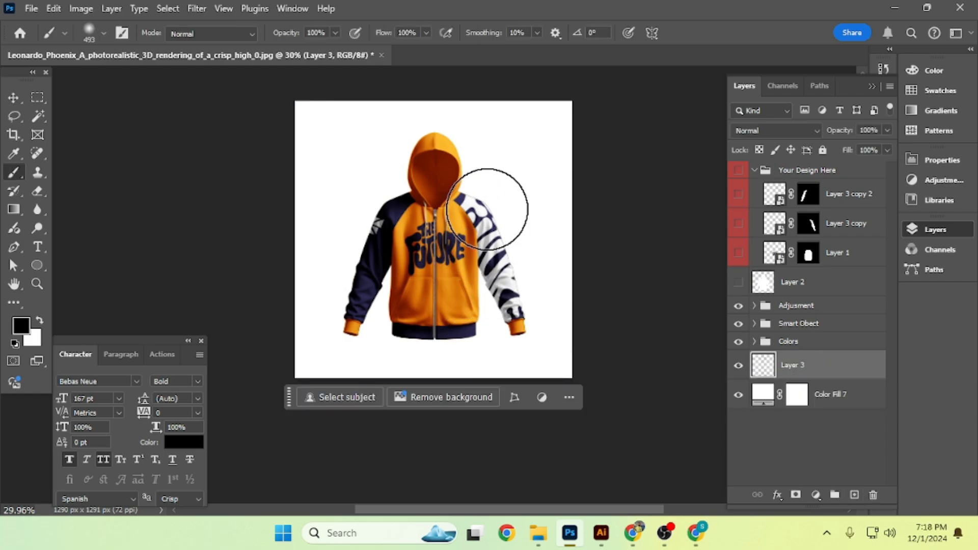
pyautogui.moveTo(467, 204)
pyautogui.keyDown('alt'); pyautogui.mouseDown()
pyautogui.moveTo(466, 248)
pyautogui.moveTo(463, 151)
pyautogui.moveTo(453, 226)
pyautogui.moveTo(454, 362)
pyautogui.moveTo(464, 364)
pyautogui.mouseUp(); pyautogui.keyUp('alt')
pyautogui.hotkey('ctrl', 't')
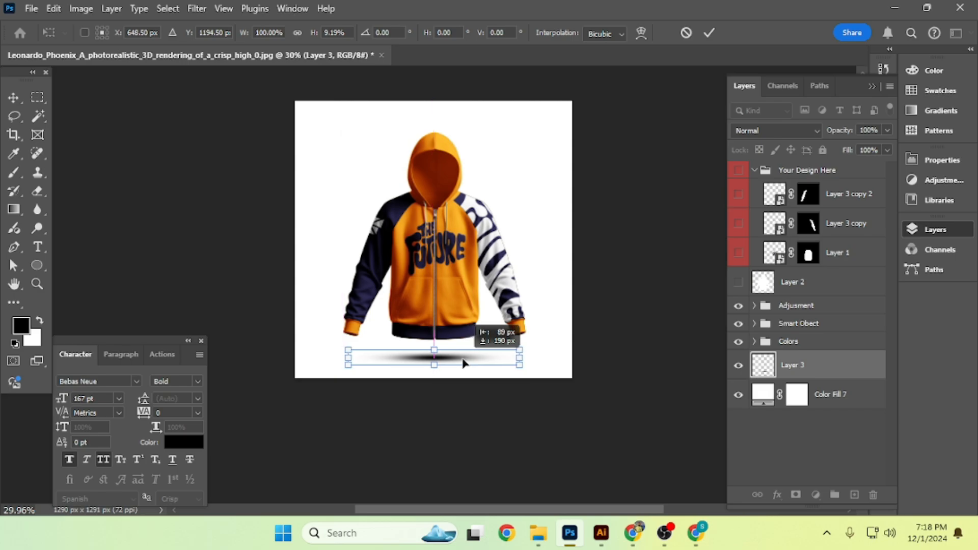
pyautogui.press('Return')
# Center the shadow horizontally on the canvas and flatten it further by lowering its upper edge
pyautogui.hotkey('ctrl', 'a')
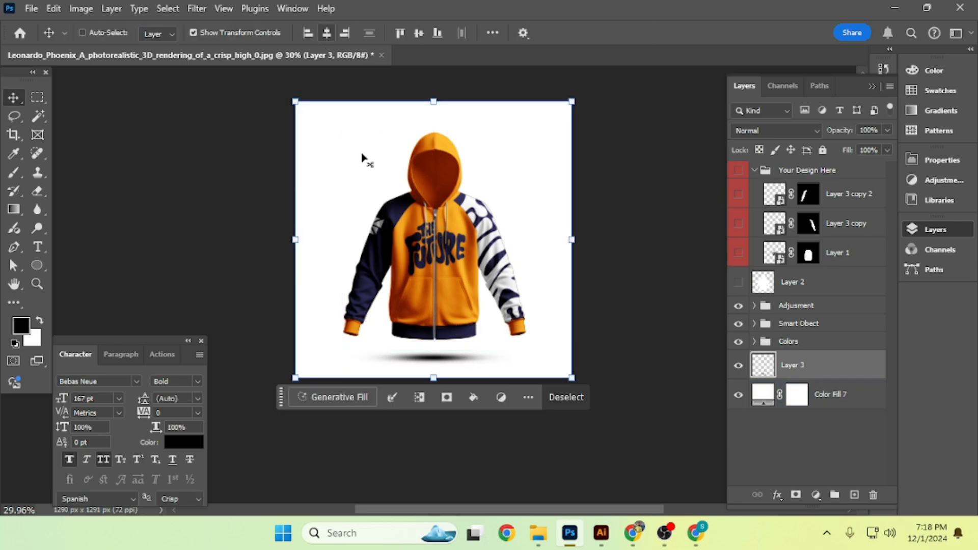
pyautogui.hotkey('ctrl', 'd')
pyautogui.scroll(4, 449, 386)
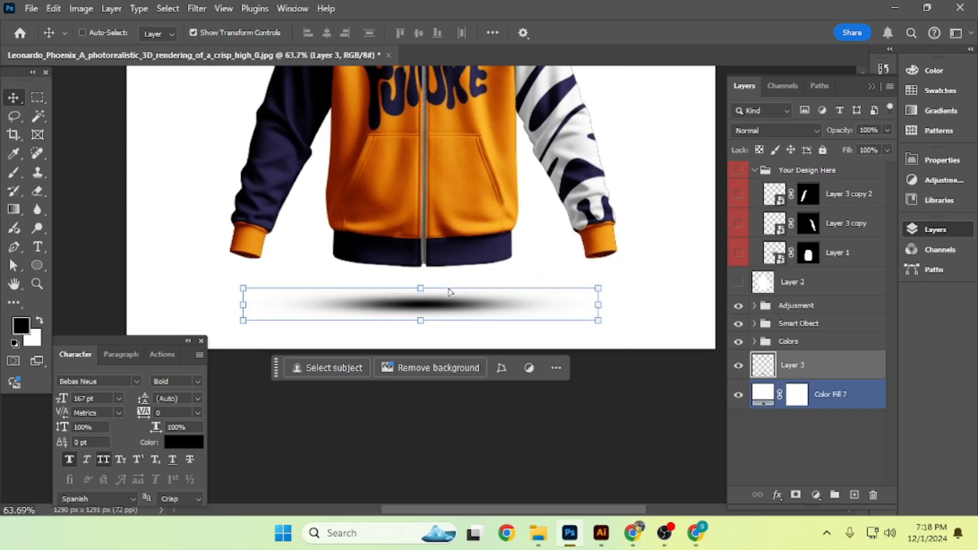
pyautogui.hotkey('ctrl', 't')
pyautogui.moveTo(428, 281); pyautogui.dragTo(427, 302)
pyautogui.press('Return')
# Set the shadow layer's blend mode to Hard Light and its opacity to 50%
pyautogui.click(757, 131)
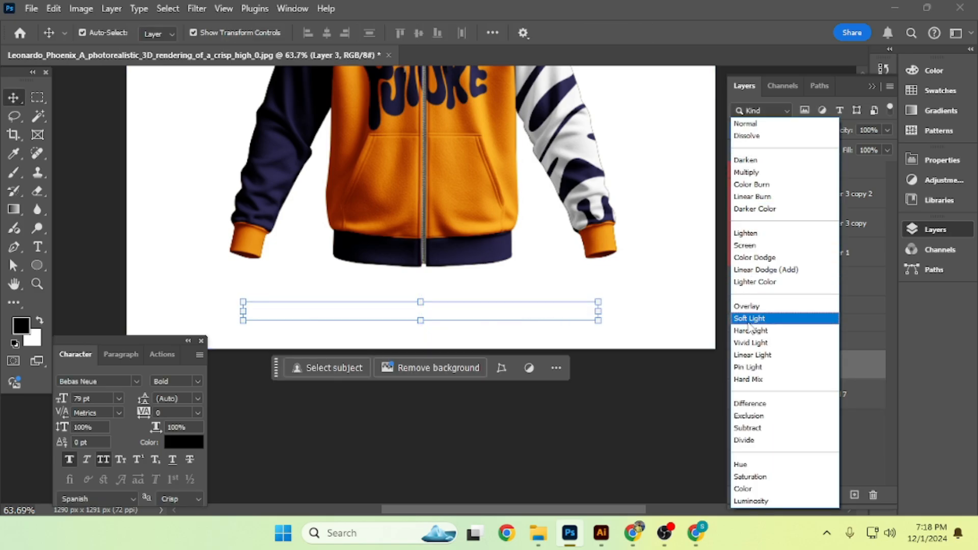
pyautogui.click(749, 331)
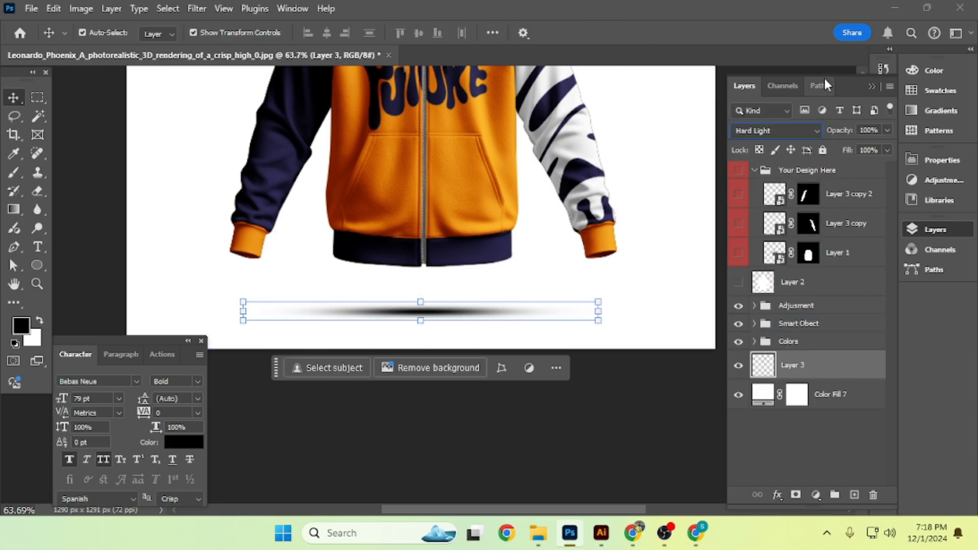
pyautogui.write('50')
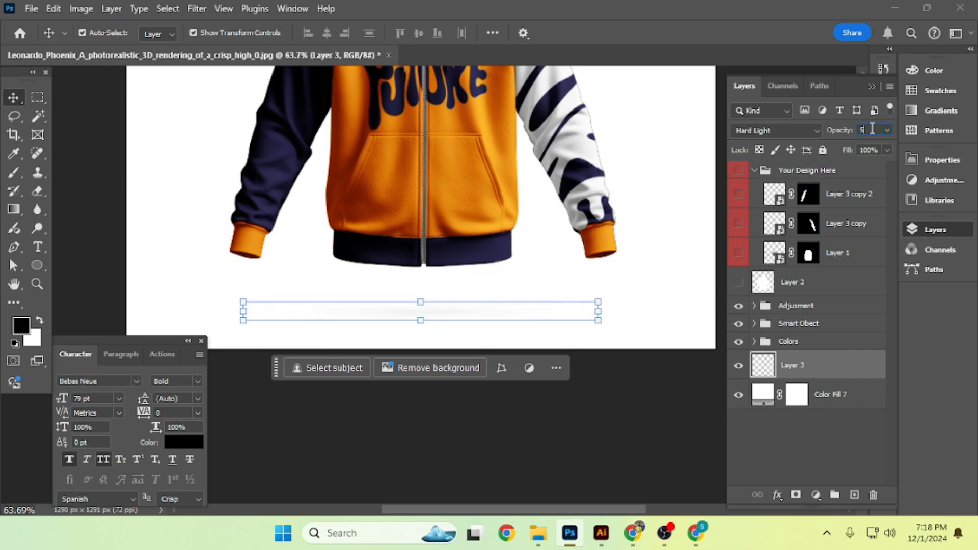
pyautogui.click(572, 415)
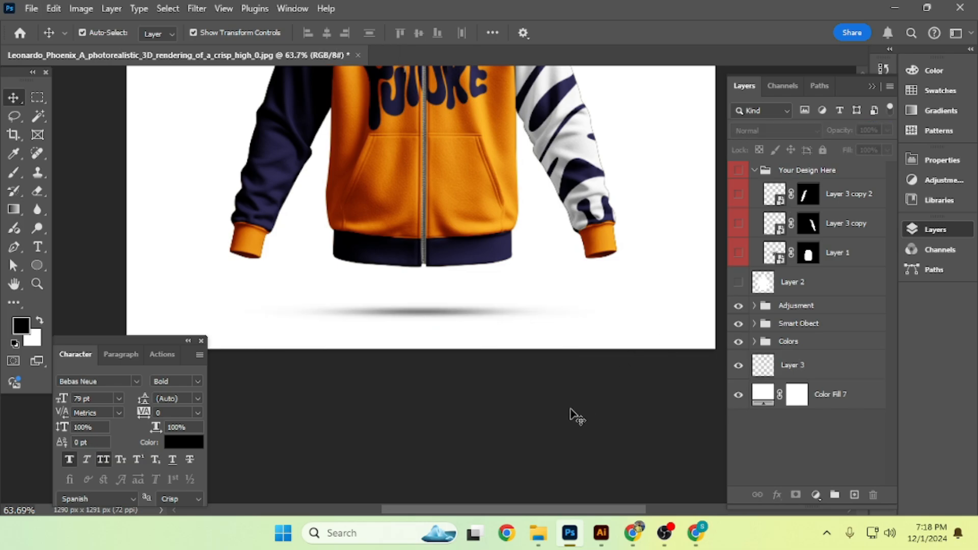
# Align Layer 3 to the horizontal center of the full canvas and clear the selection
pyautogui.scroll(-3, 415, 395)
pyautogui.click(817, 373)
pyautogui.hotkey('ctrl', 'a')
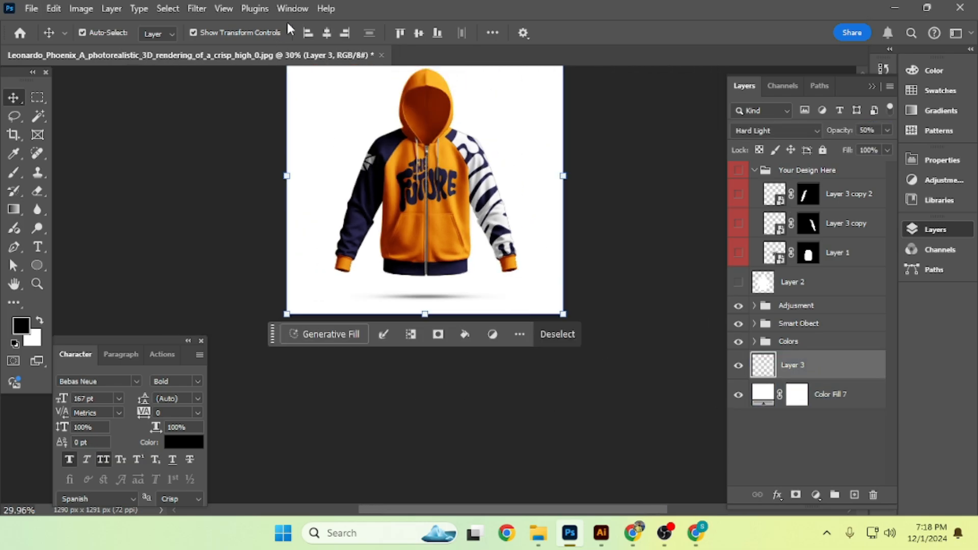
pyautogui.click(327, 37)
pyautogui.hotkey('ctrl', 'd')
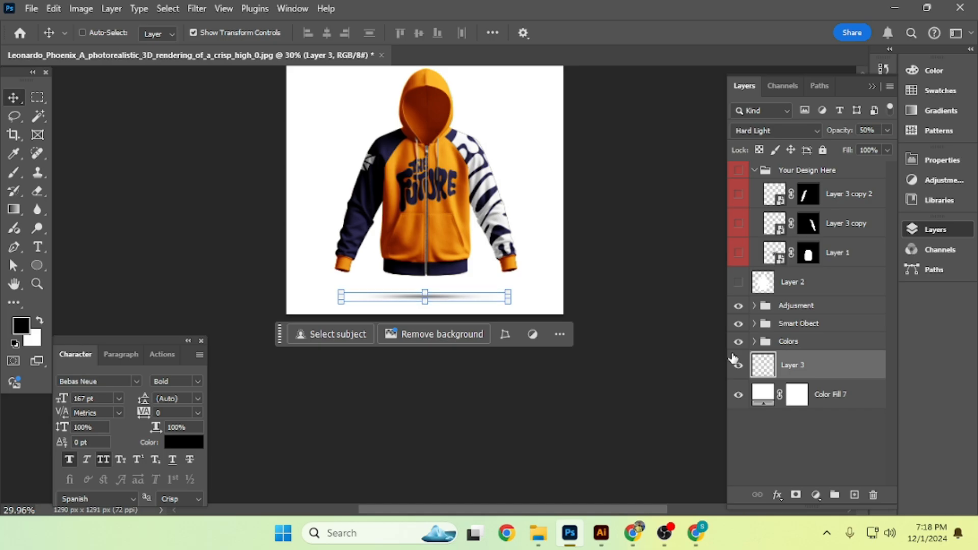
# Duplicate the shadow layer and set the copy's blend mode to Soft Light
pyautogui.hotkey('ctrl', 'j')
pyautogui.click(771, 130)
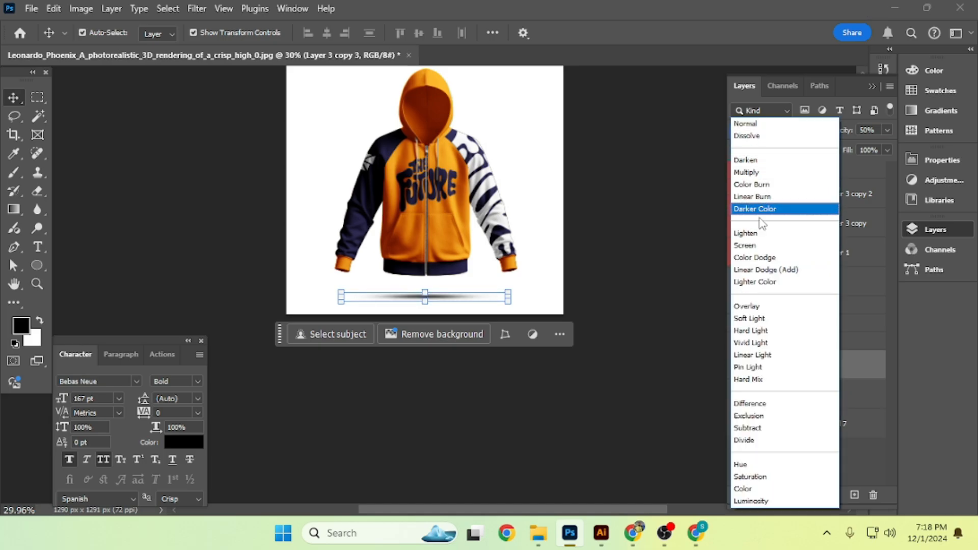
pyautogui.click(761, 319)
pyautogui.click(548, 405)
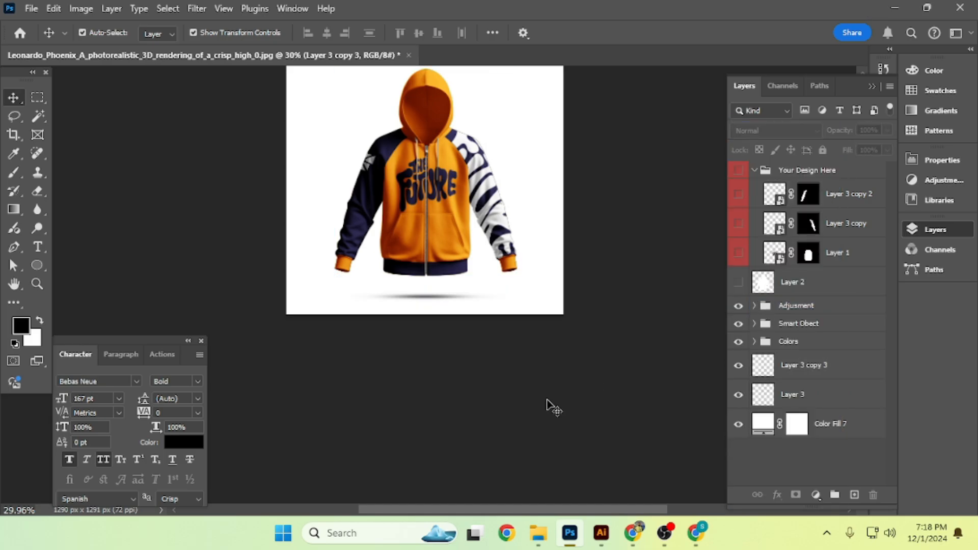
pyautogui.scroll(-1, 457, 401)
pyautogui.moveTo(495, 346); pyautogui.dragTo(474, 374)
# Rename both Layer 3 and its duplicate beneath the Colors group as Shadow
pyautogui.click(805, 394)
pyautogui.click(805, 364)
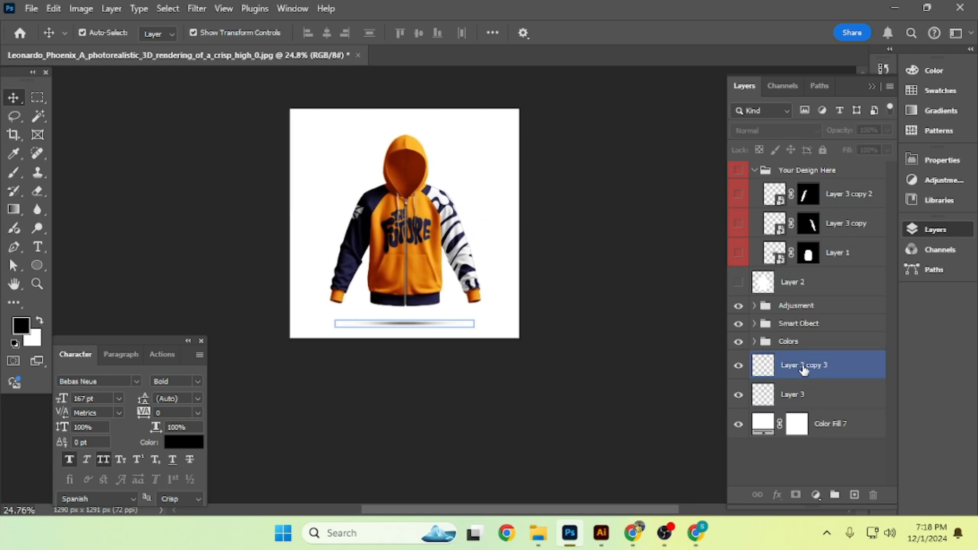
pyautogui.doubleClick(803, 364)
pyautogui.write('Shadow')
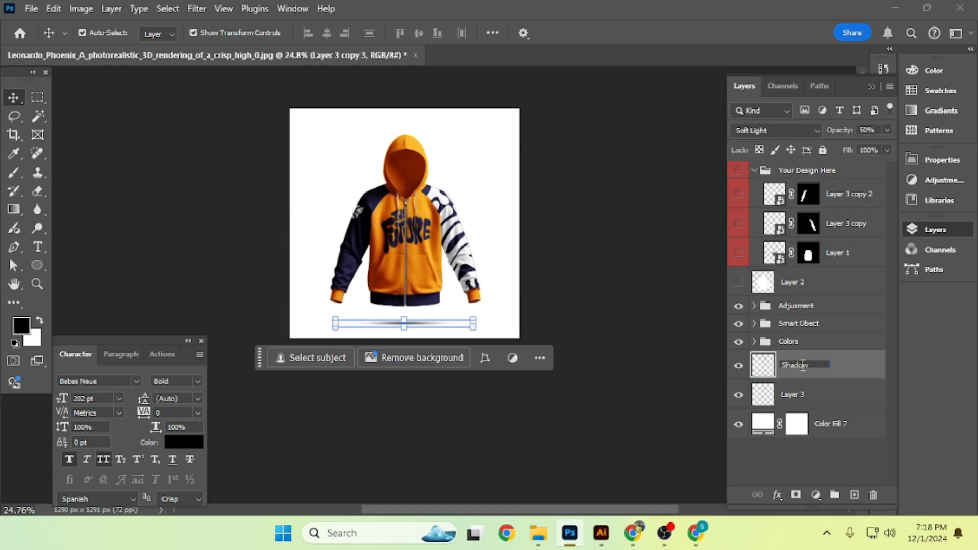
pyautogui.press('Return')
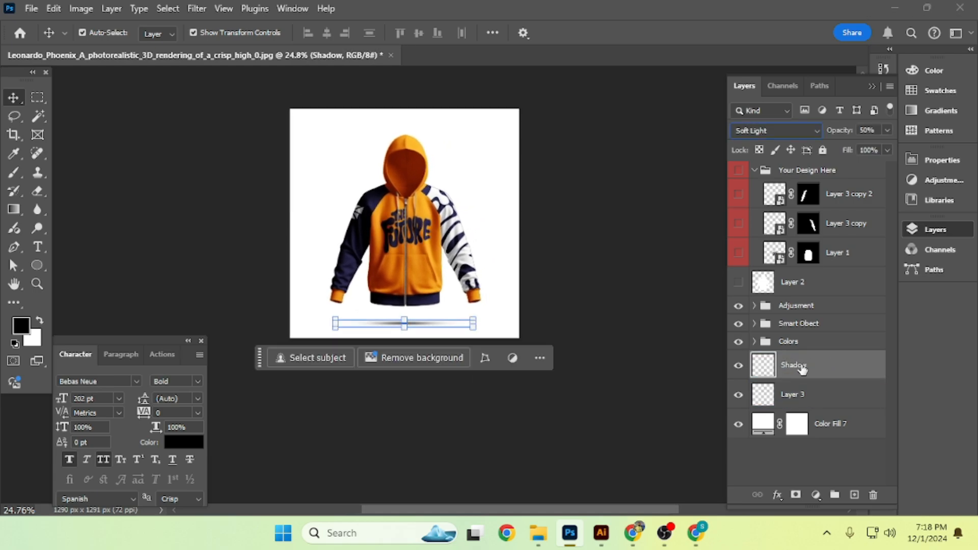
pyautogui.doubleClick(792, 398)
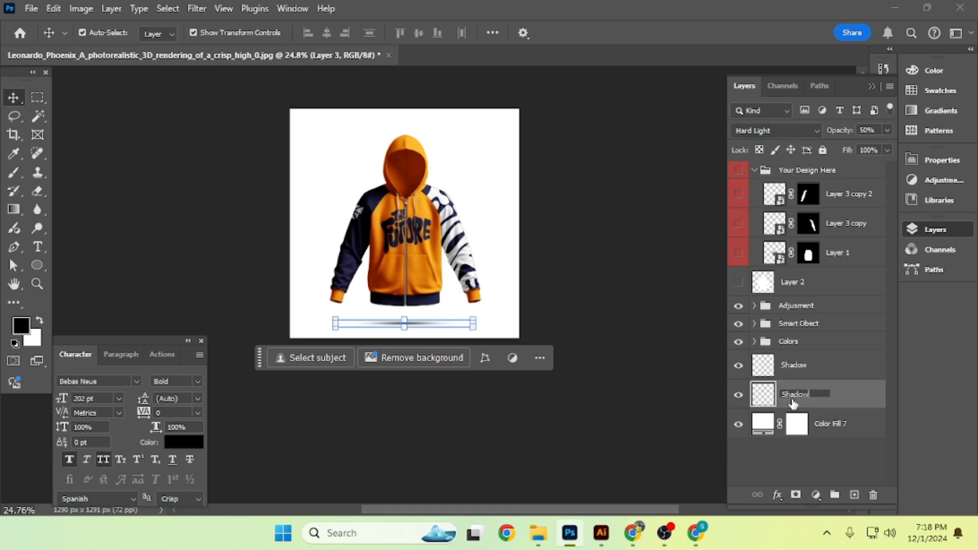
pyautogui.press('Return')
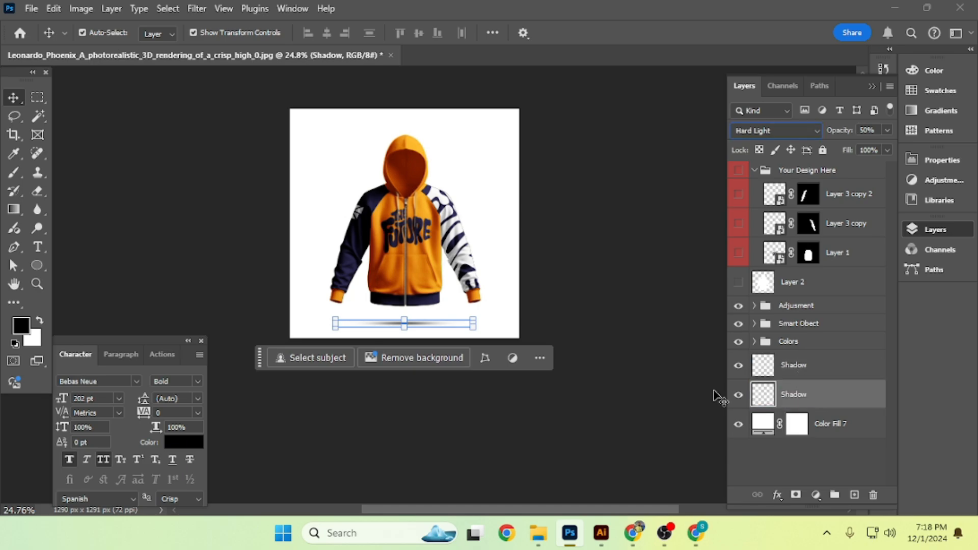
# Add a gradient fill layer directly above Color Fill 7, using the black-to-white preset from the Basics group
pyautogui.click(642, 400)
pyautogui.scroll(1, 494, 398)
pyautogui.scroll(-1, 501, 402)
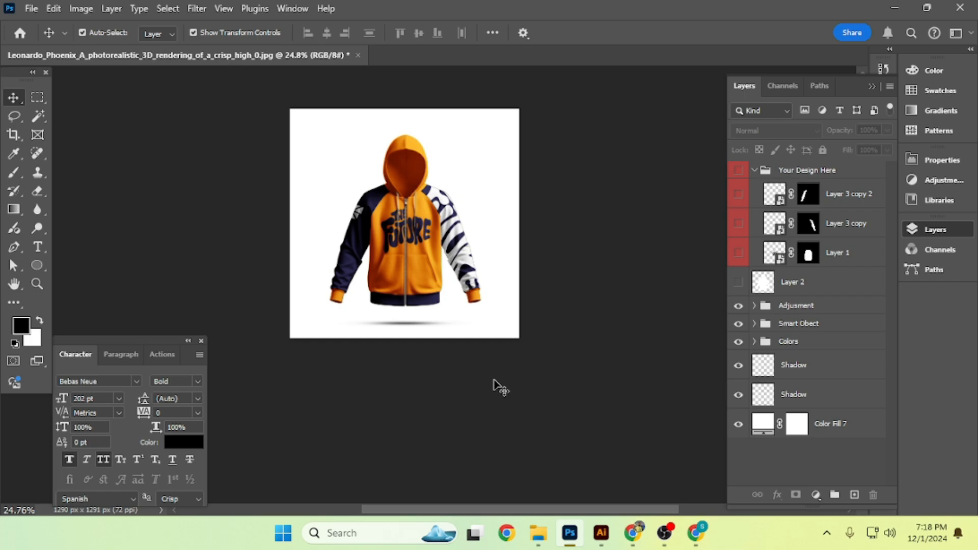
pyautogui.click(503, 299)
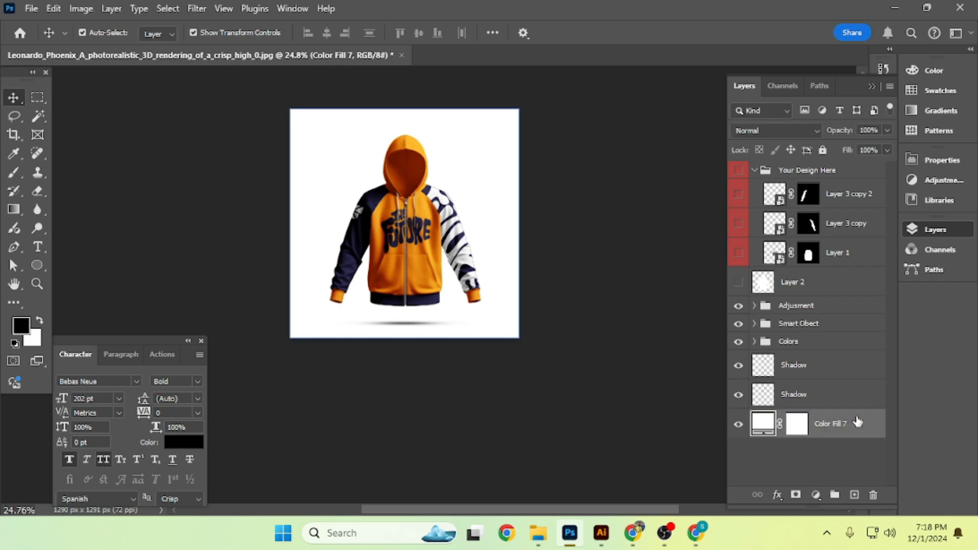
pyautogui.click(815, 495)
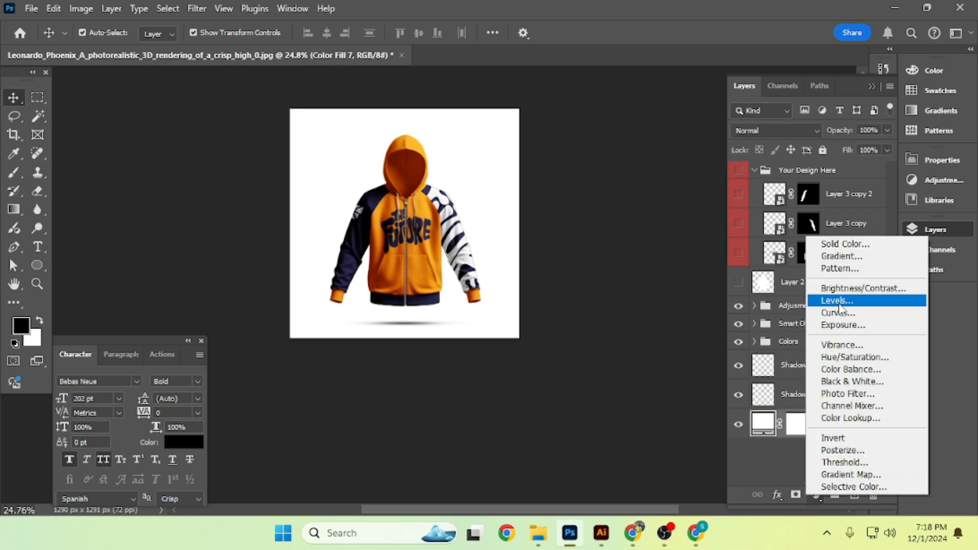
pyautogui.click(841, 256)
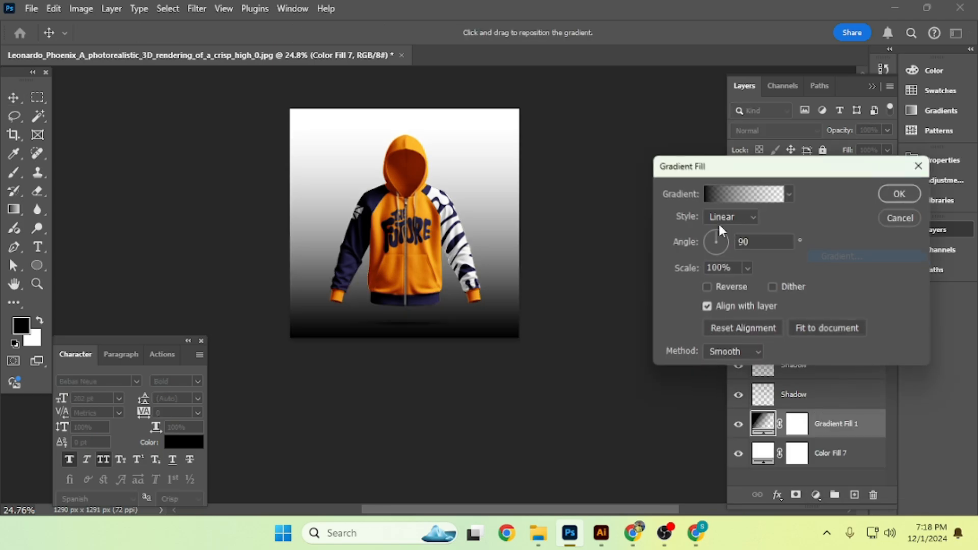
pyautogui.click(714, 202)
pyautogui.click(645, 171)
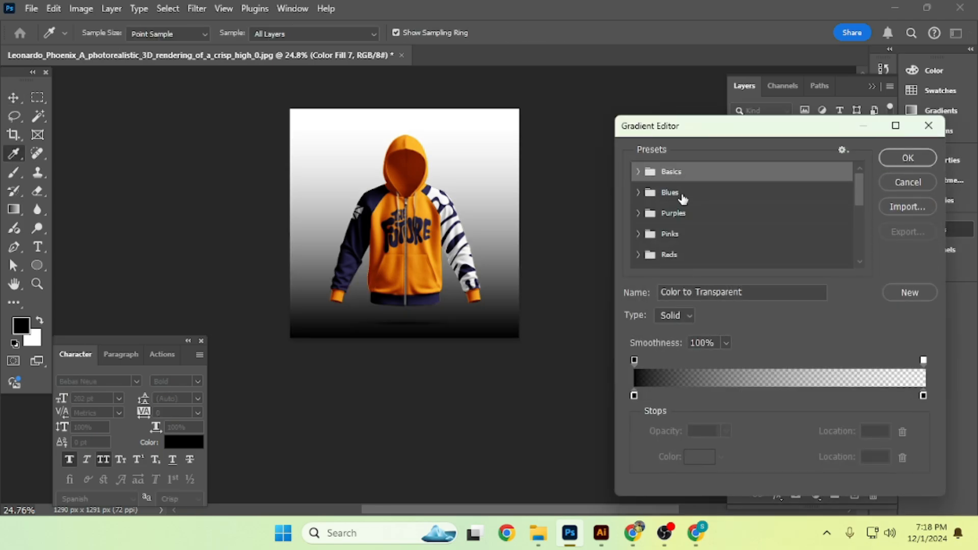
pyautogui.click(639, 171)
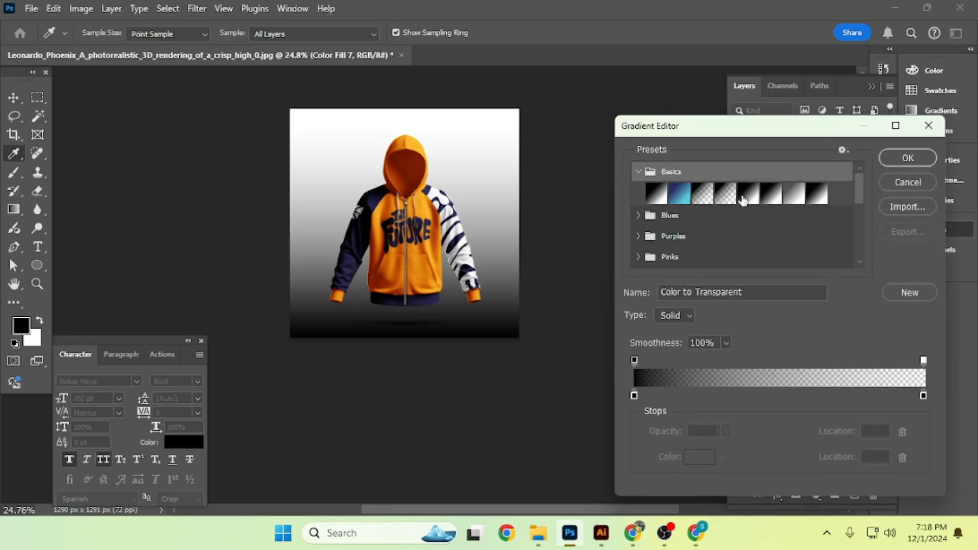
pyautogui.click(658, 192)
pyautogui.click(908, 158)
# Make the gradient fill Radial and reversed, and set its layer's blend mode to Screen
pyautogui.click(731, 216)
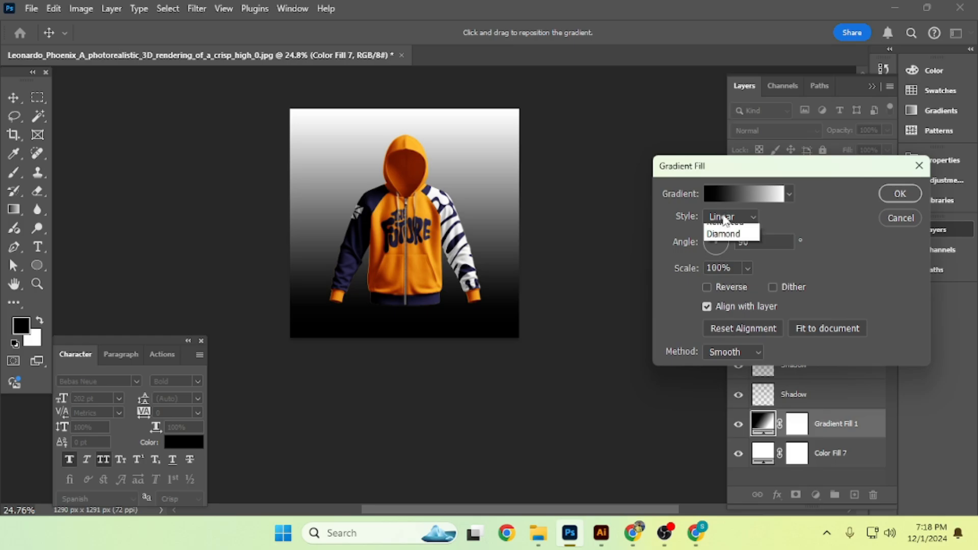
pyautogui.click(725, 243)
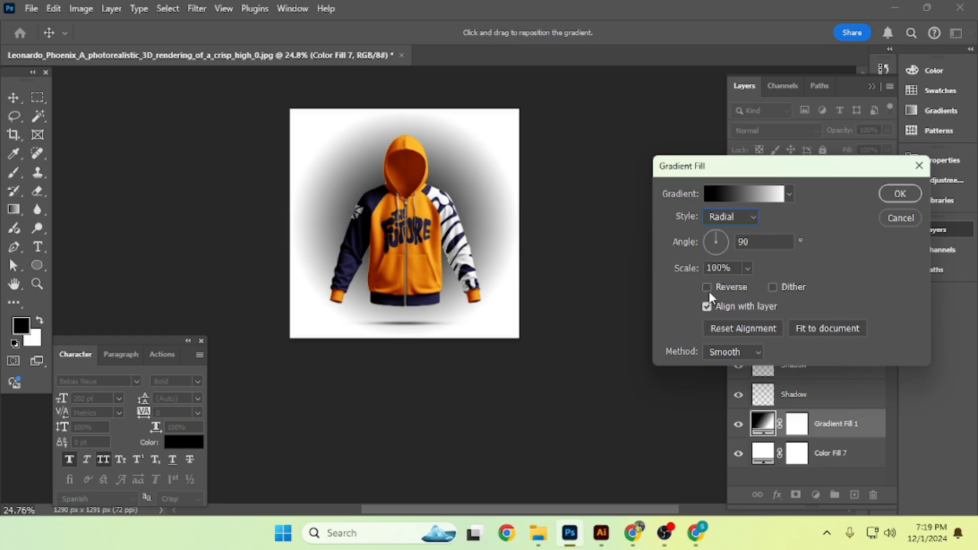
pyautogui.click(707, 287)
pyautogui.click(887, 199)
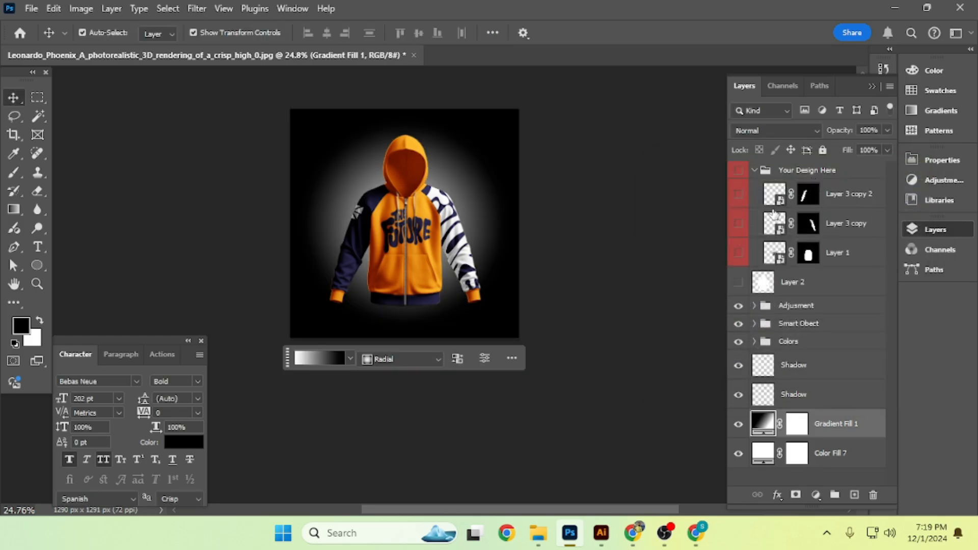
pyautogui.click(771, 131)
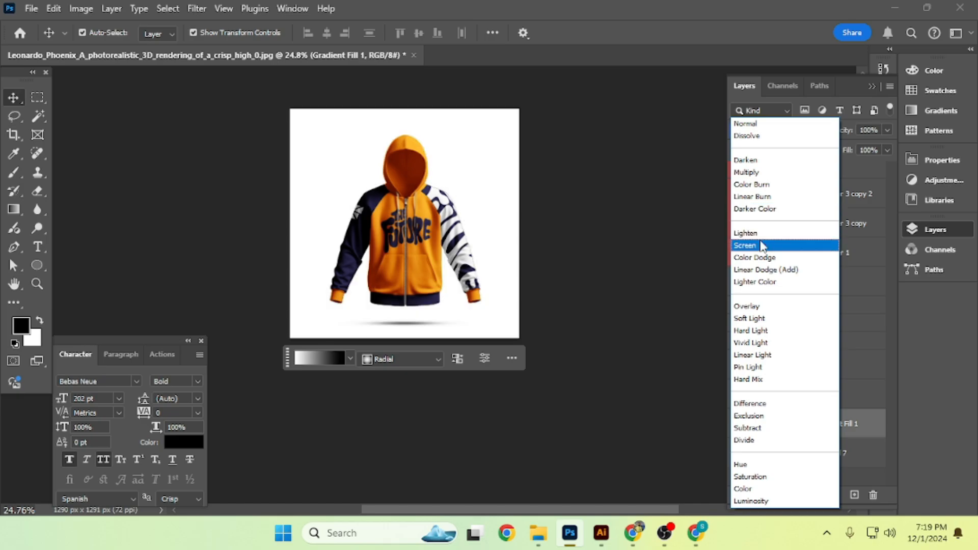
pyautogui.click(764, 246)
# Recolor the Color Fill 7 background to the orange ffac03 and clear the layer selection
pyautogui.doubleClick(774, 453)
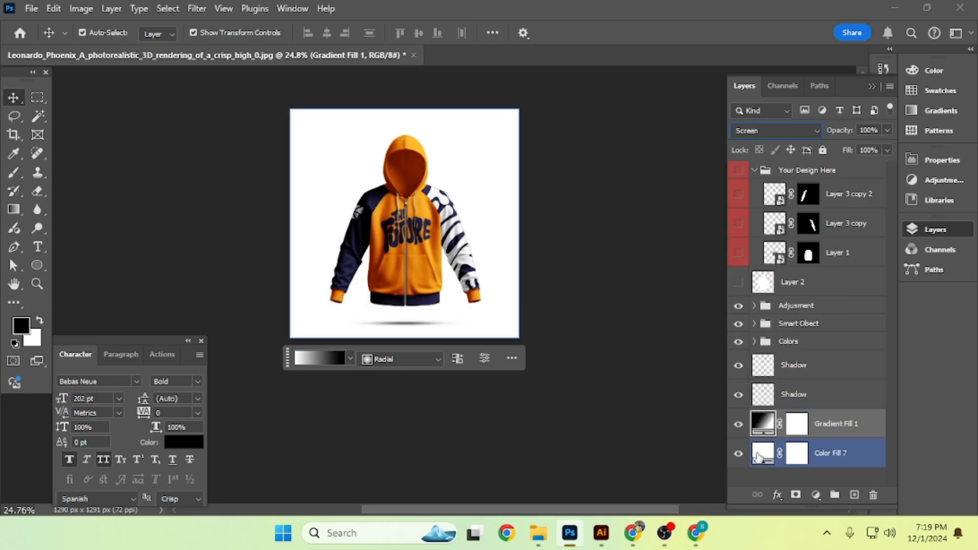
pyautogui.write('808080')
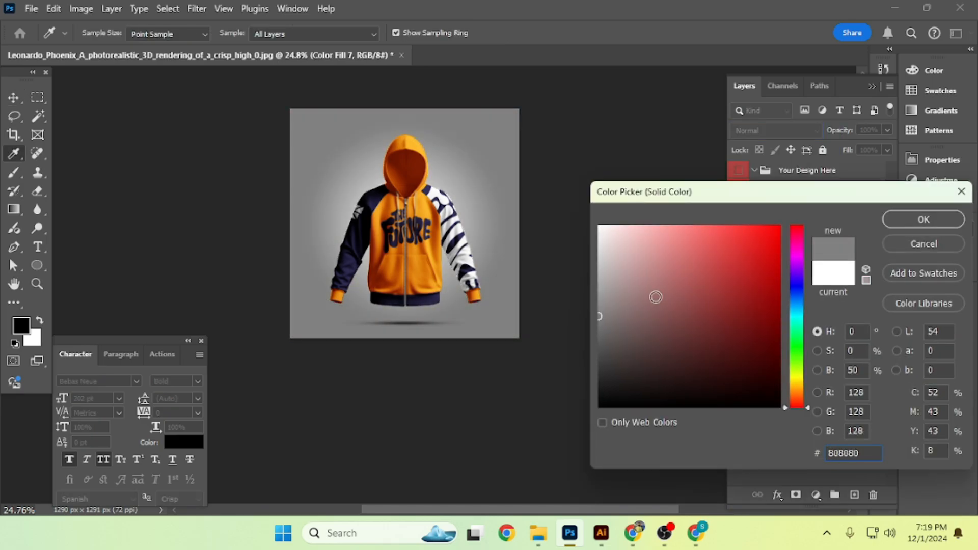
pyautogui.click(780, 247)
pyautogui.moveTo(783, 247); pyautogui.dragTo(775, 260)
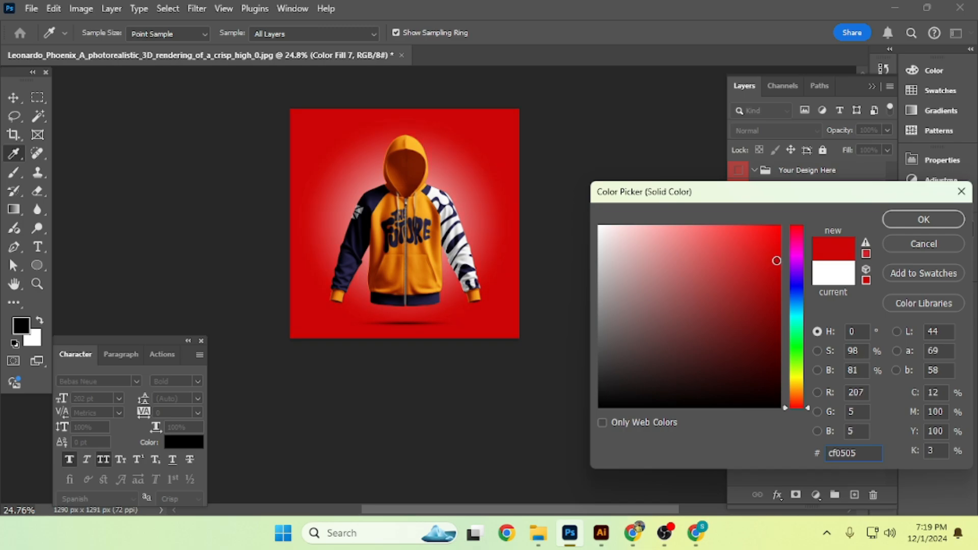
pyautogui.click(779, 243)
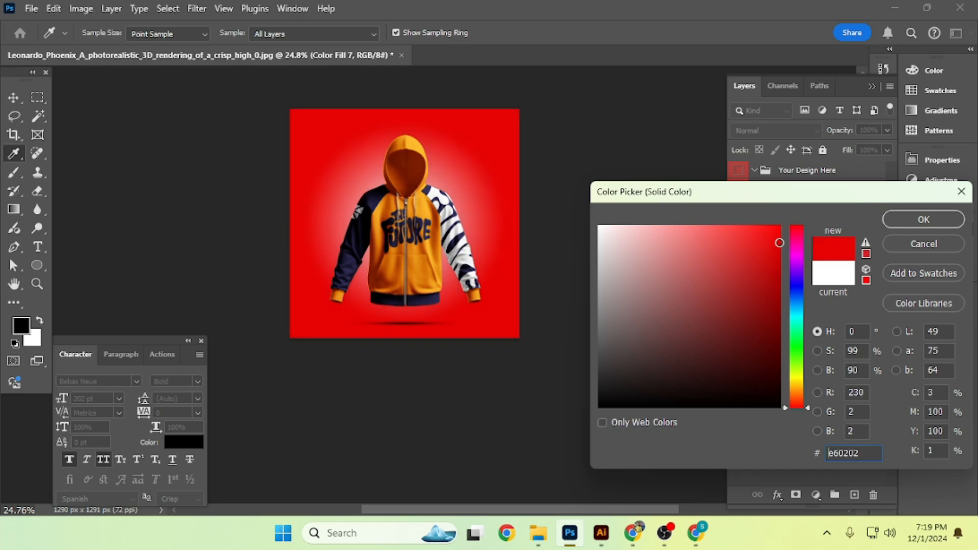
pyautogui.click(426, 201)
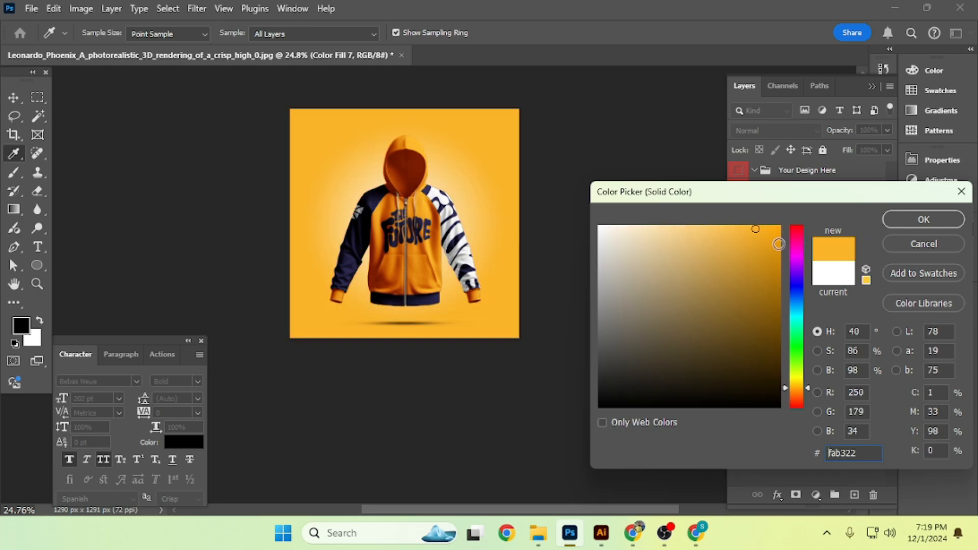
pyautogui.click(778, 222)
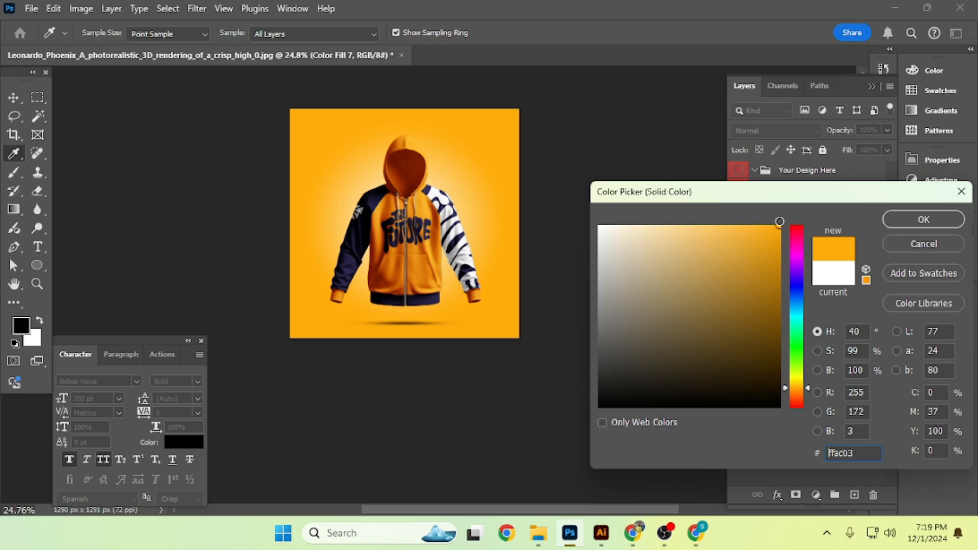
pyautogui.click(892, 219)
pyautogui.click(585, 261)
# Set Gradient Fill 1's blend mode to Soft Light and its opacity to 50%
pyautogui.click(843, 429)
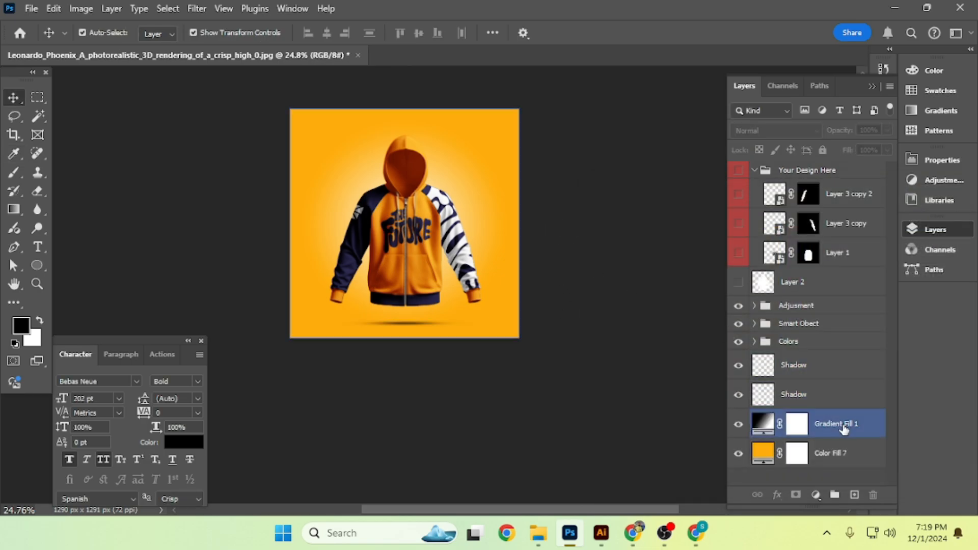
pyautogui.press('ctrl')
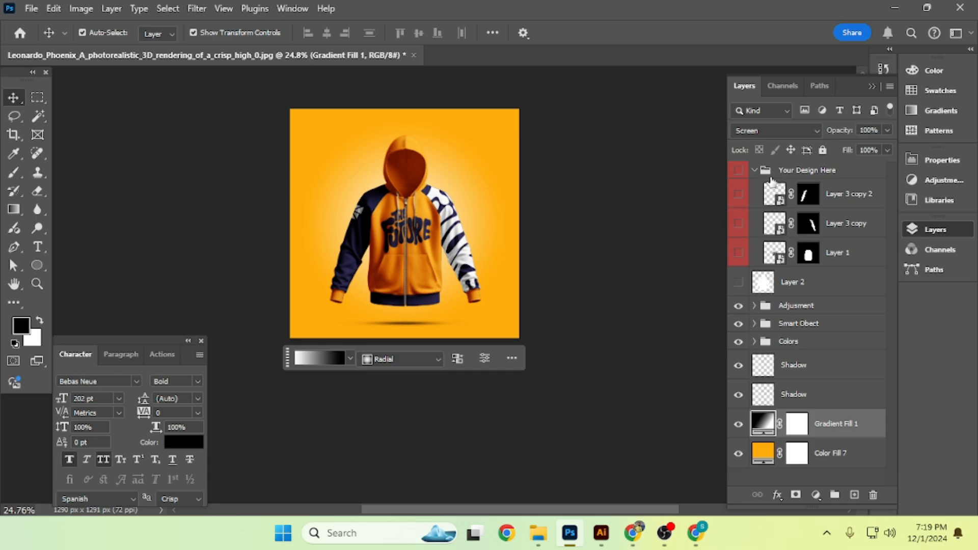
pyautogui.click(765, 133)
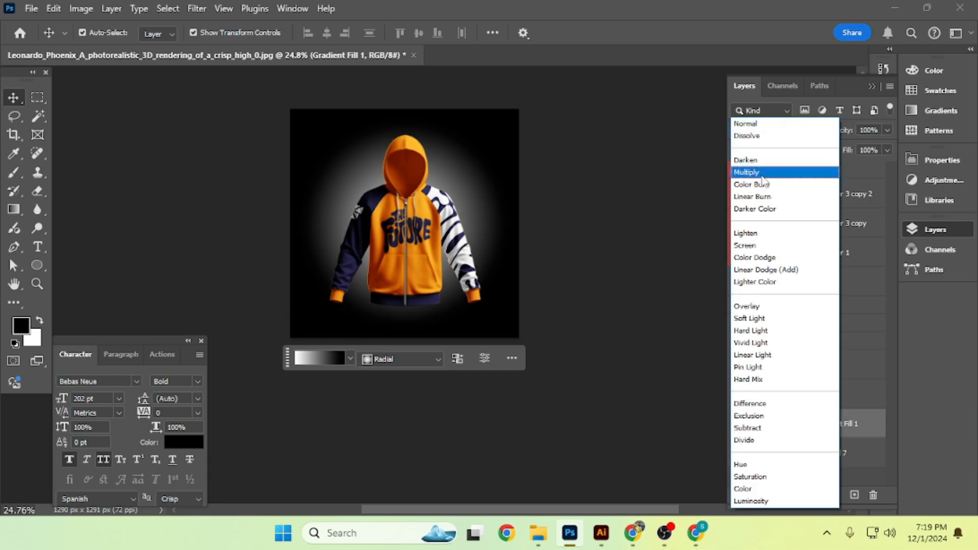
pyautogui.click(748, 319)
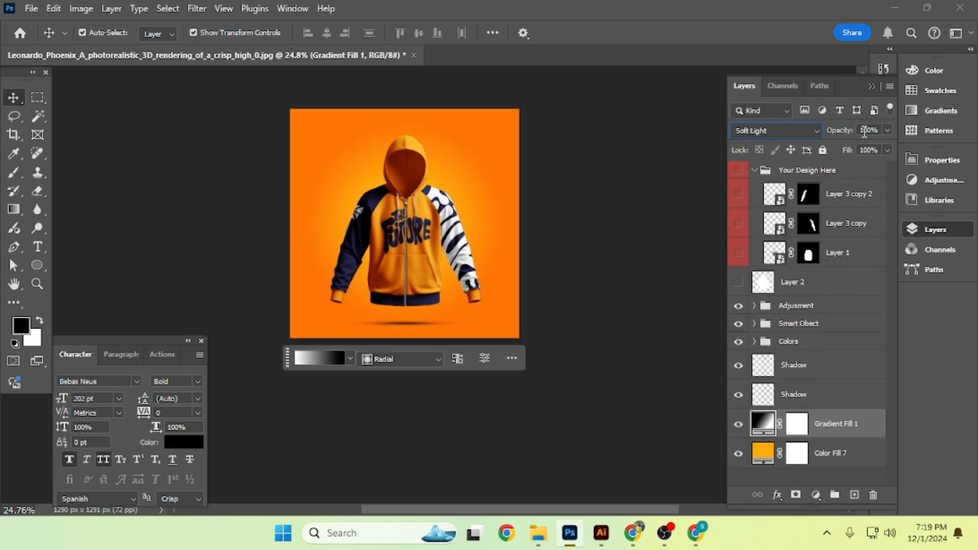
pyautogui.write('50')
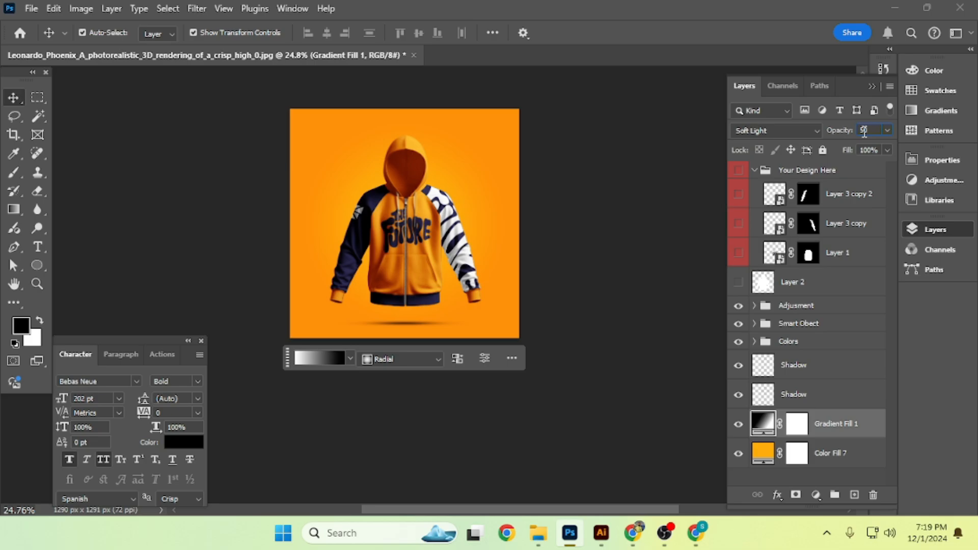
# Duplicate Gradient Fill 1 and set the copy's blend mode to Screen
pyautogui.hotkey('ctrl', 'j')
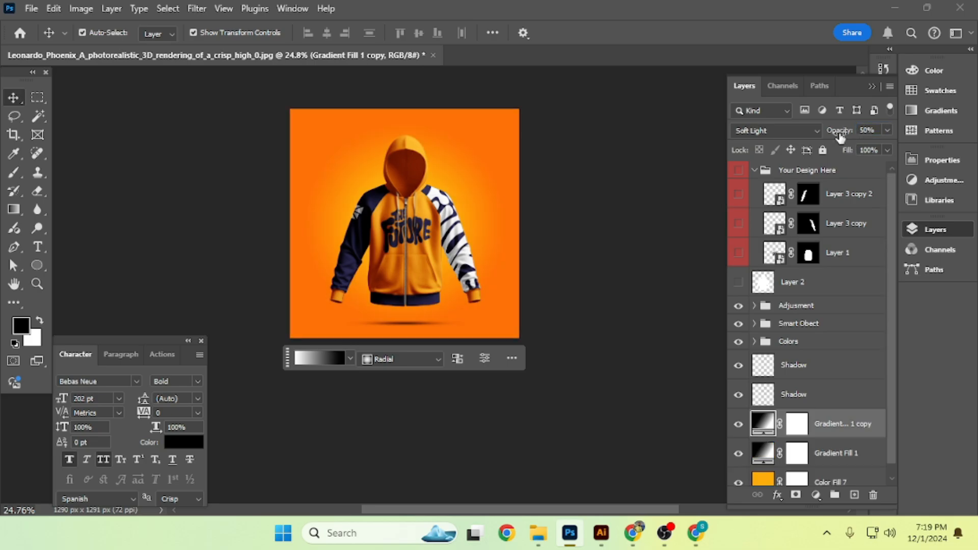
pyautogui.click(782, 130)
pyautogui.click(770, 247)
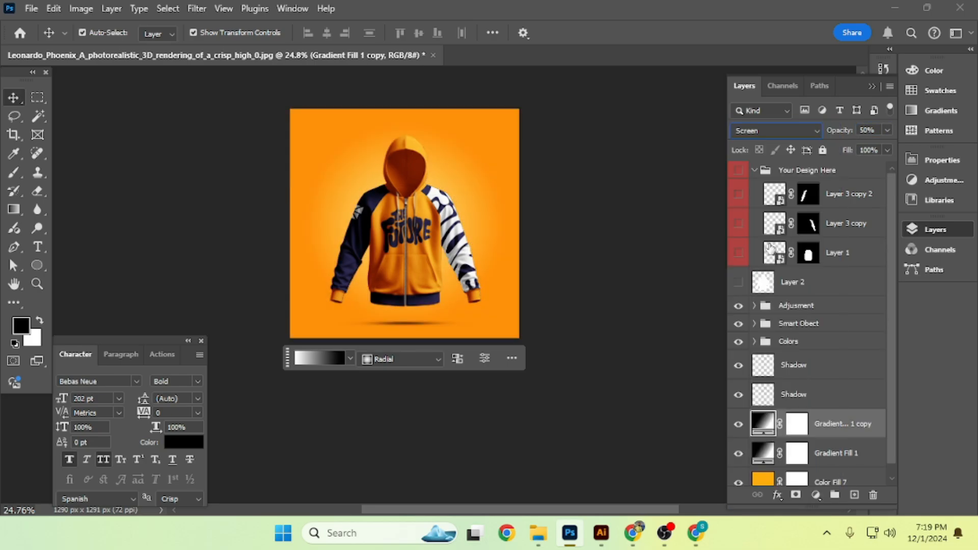